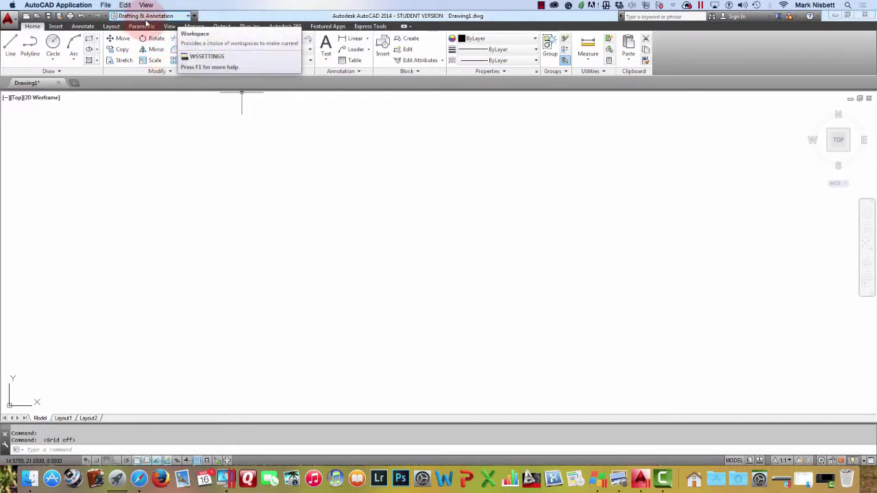
Switch the workspace to 3D Basics and on to 3D Modeling, and dock the command line beneath the drawing area
{"action": "left_click", "coordinate": [186, 17]}
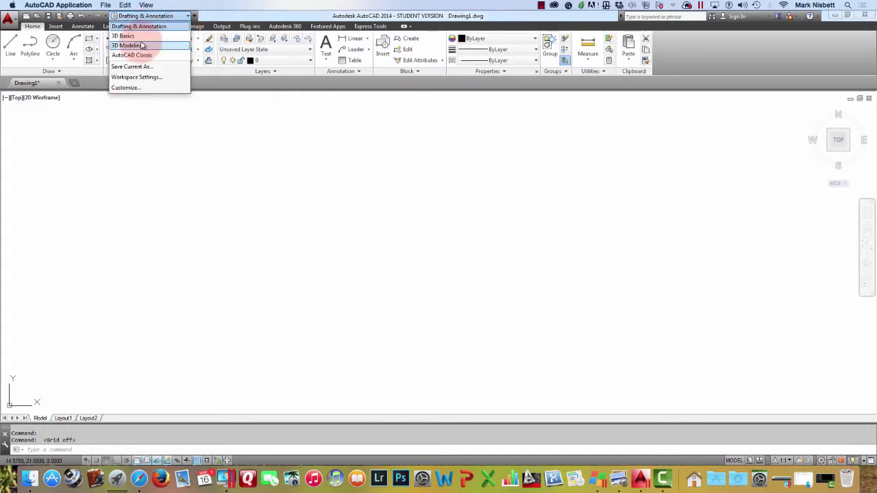
{"action": "left_click", "coordinate": [140, 37]}
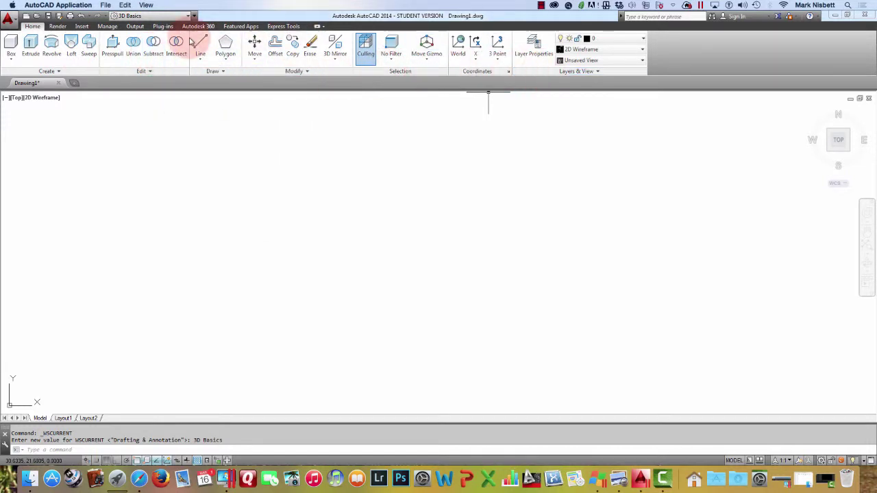
{"action": "left_click", "coordinate": [164, 16]}
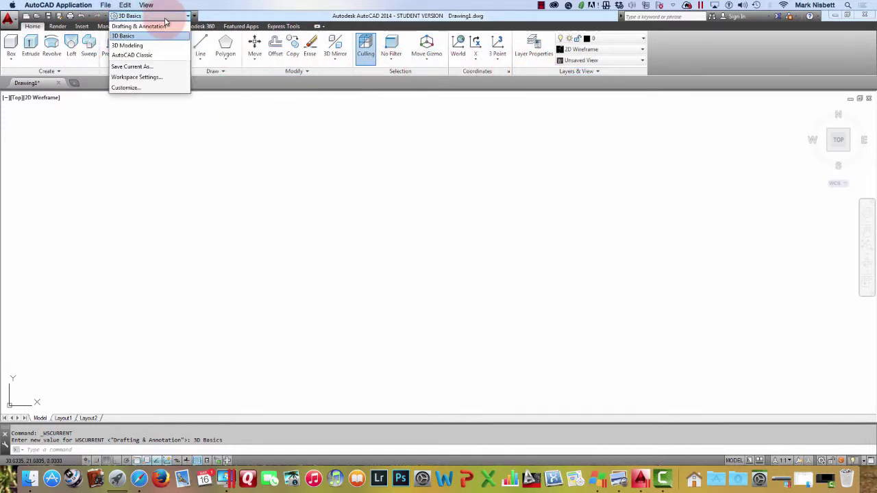
{"action": "left_click", "coordinate": [134, 45]}
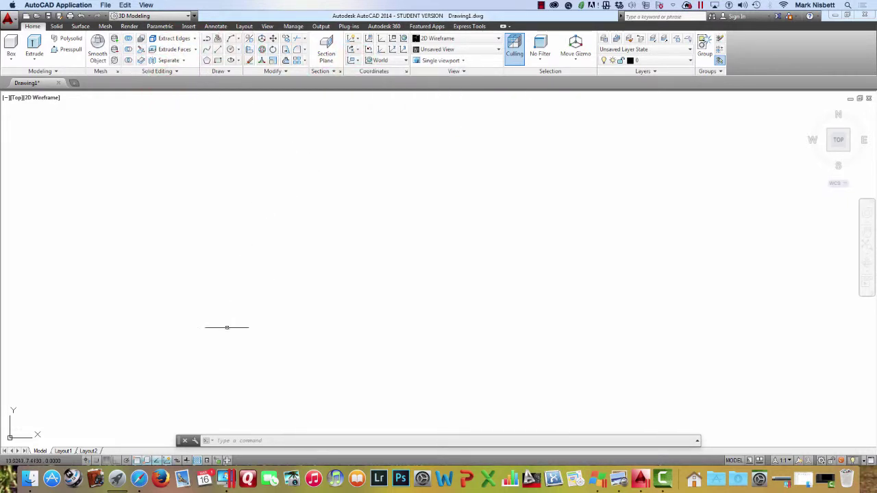
{"action": "left_click_drag", "start_coordinate": [182, 439], "coordinate": [10, 418]}
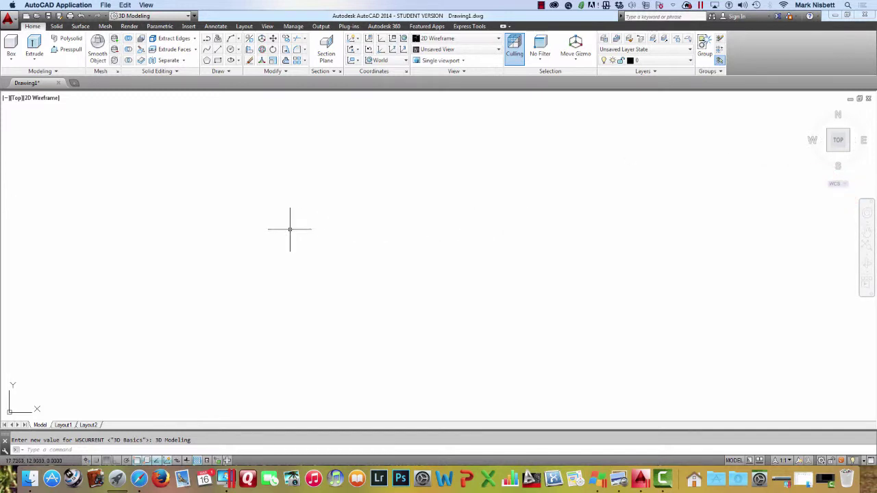
Move the UCS origin up into the drawing area and rotate its X axis diagonally upward
{"action": "left_click", "coordinate": [10, 401]}
{"action": "left_click", "coordinate": [9, 411]}
{"action": "left_click", "coordinate": [153, 321]}
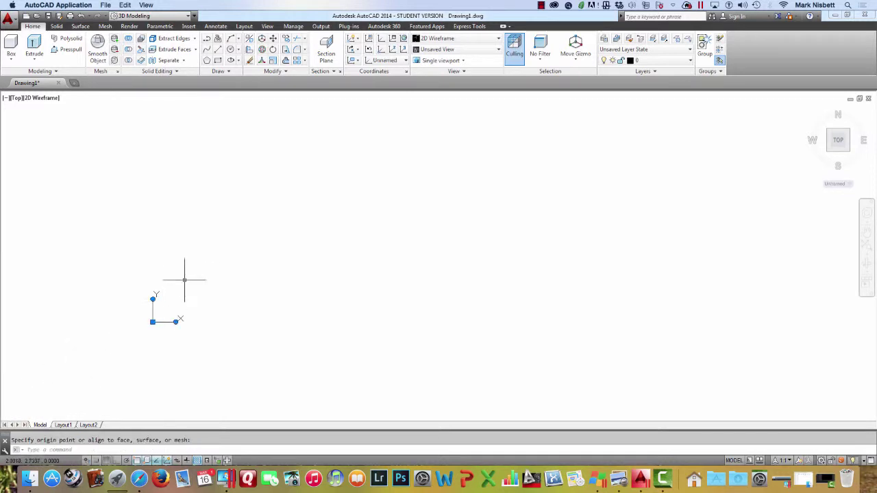
{"action": "left_click", "coordinate": [177, 319]}
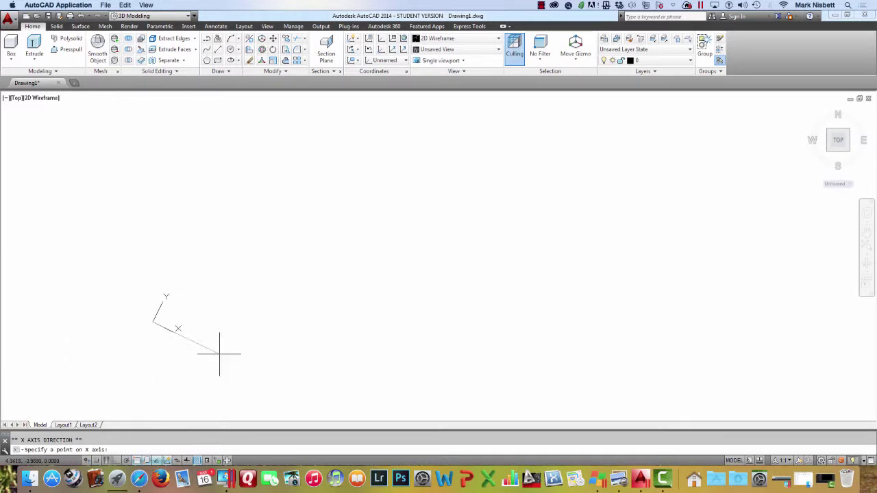
{"action": "left_click", "coordinate": [252, 244]}
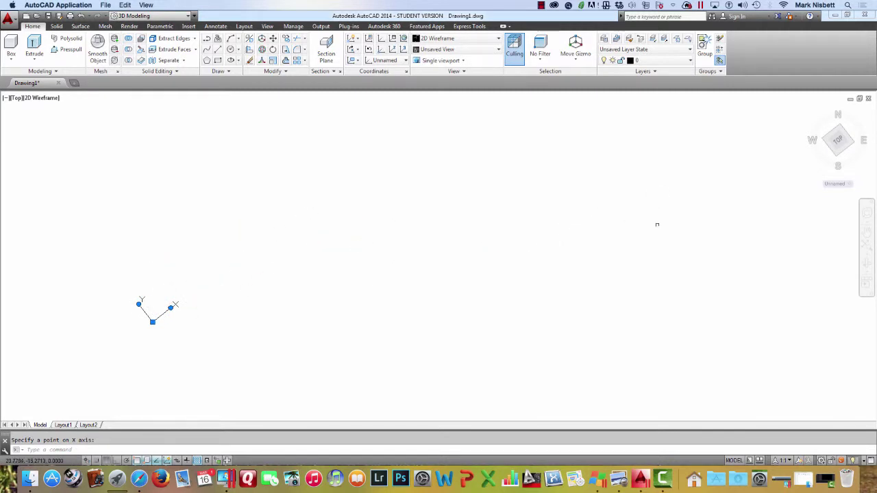
Restore the World Coordinate System (WCS) as the current coordinate system
{"action": "left_click", "coordinate": [846, 197]}
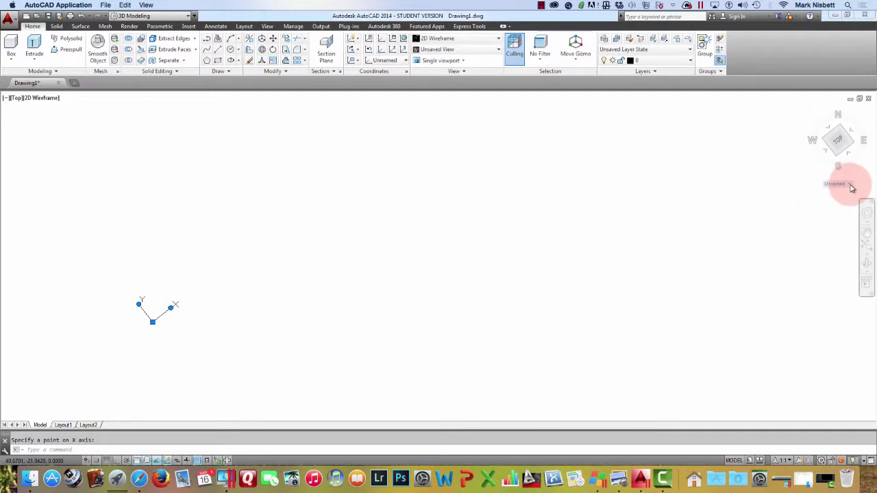
{"action": "left_click", "coordinate": [850, 185]}
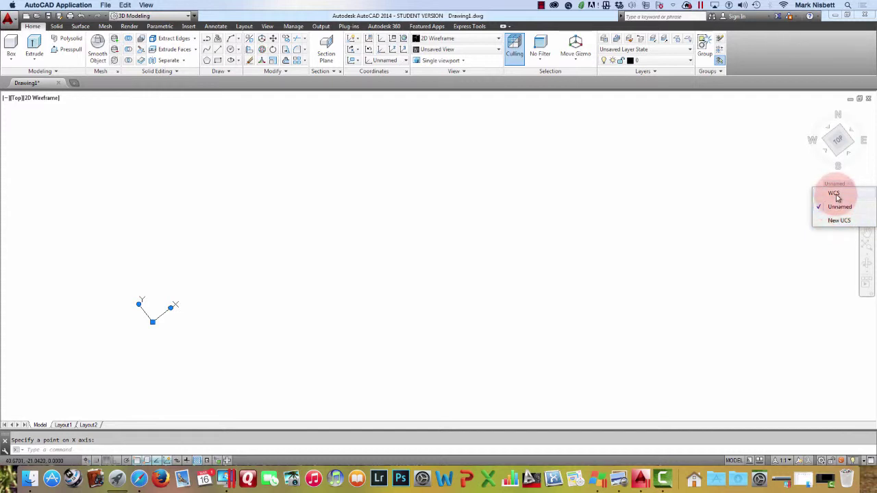
{"action": "left_click", "coordinate": [834, 194]}
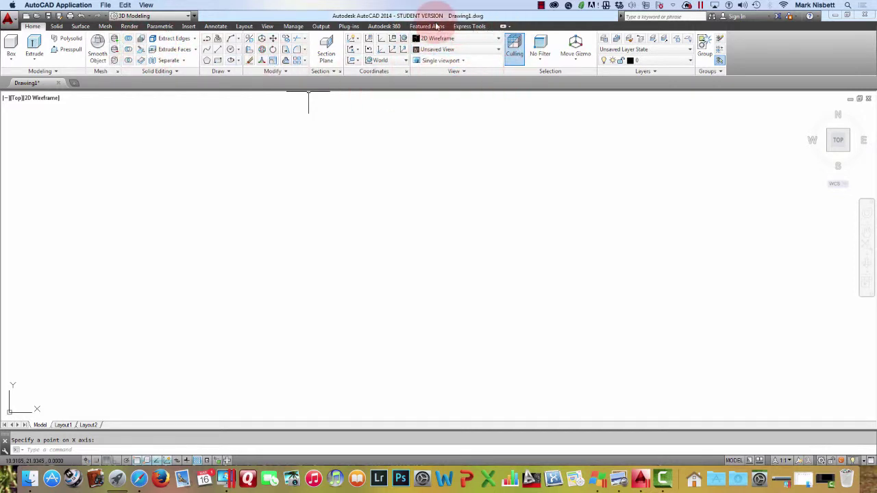
Split the drawing area into multiple viewports and activate the Top and Front viewports in turn
{"action": "left_click", "coordinate": [463, 61]}
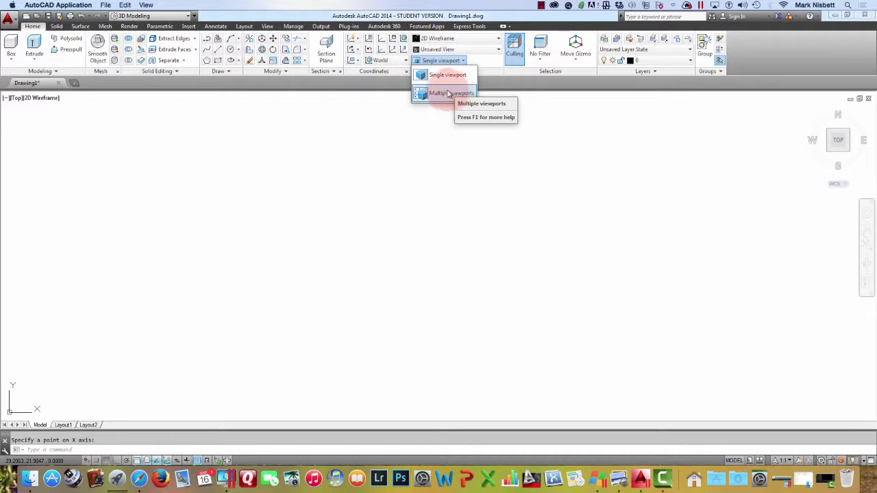
{"action": "left_click", "coordinate": [457, 93]}
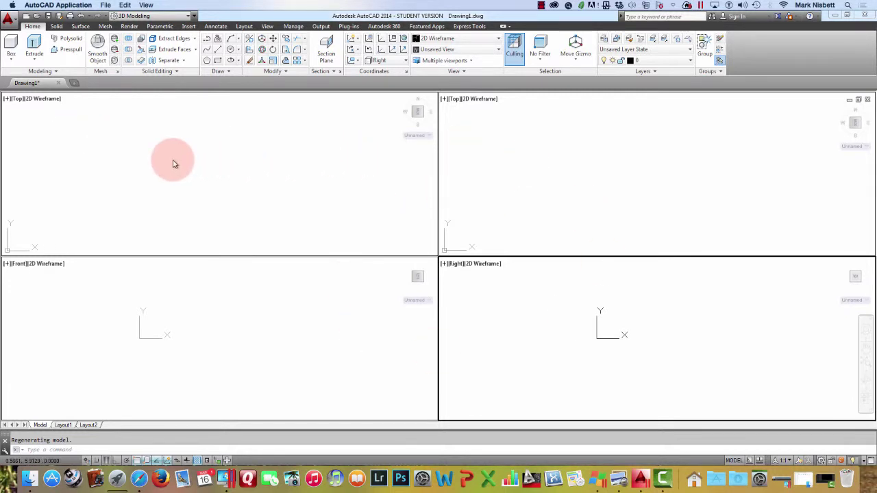
{"action": "left_click", "coordinate": [17, 100]}
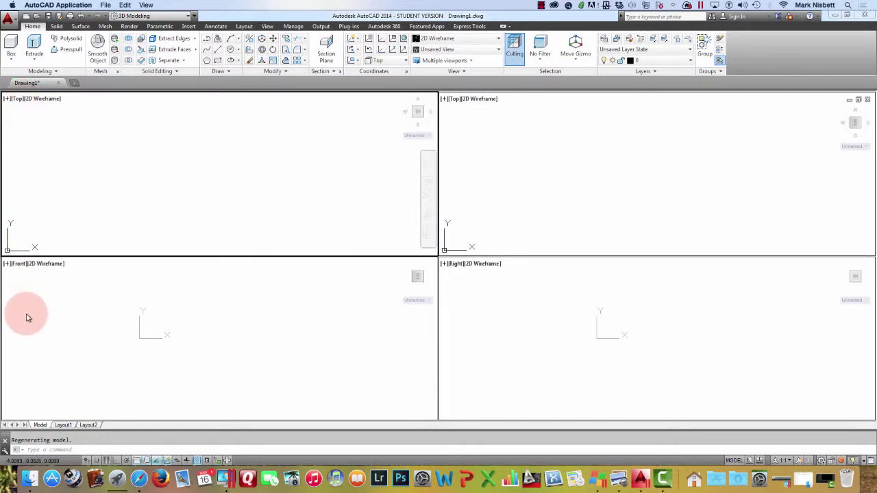
{"action": "left_click", "coordinate": [20, 268]}
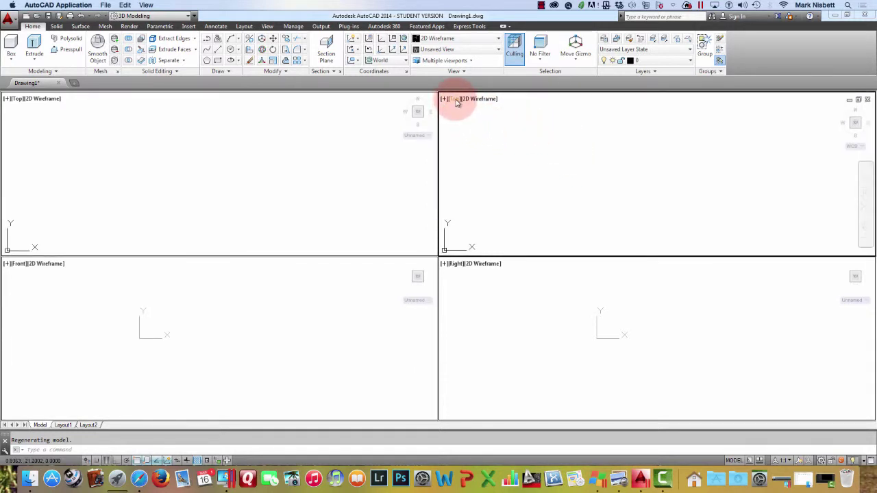
Set the upper-right viewport to the SE Isometric view with the Conceptual visual style
{"action": "left_click", "coordinate": [455, 100]}
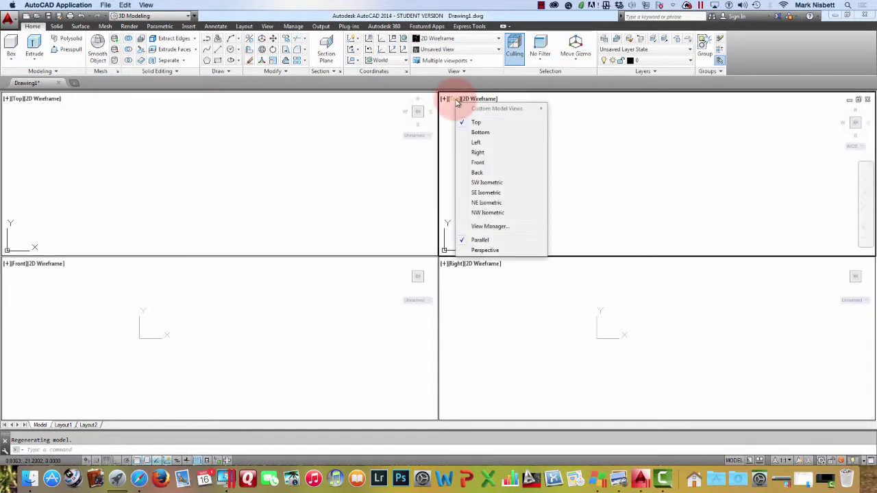
{"action": "left_click", "coordinate": [487, 193]}
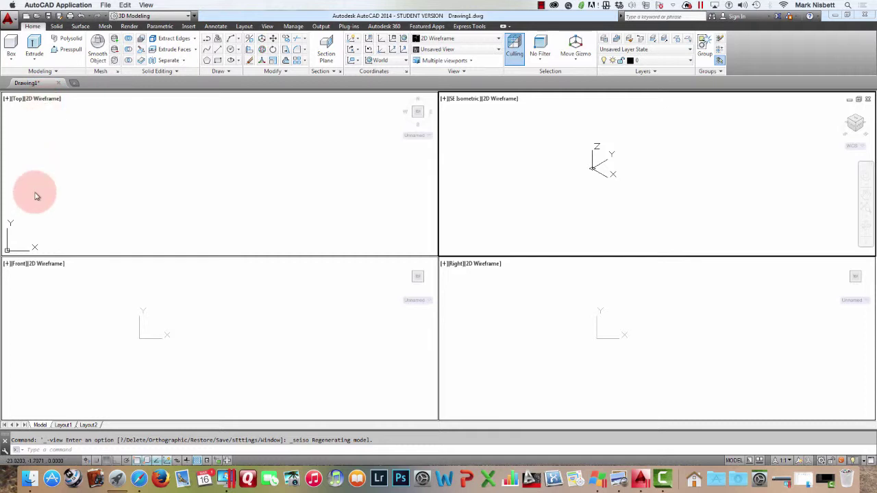
{"action": "left_click", "coordinate": [501, 100]}
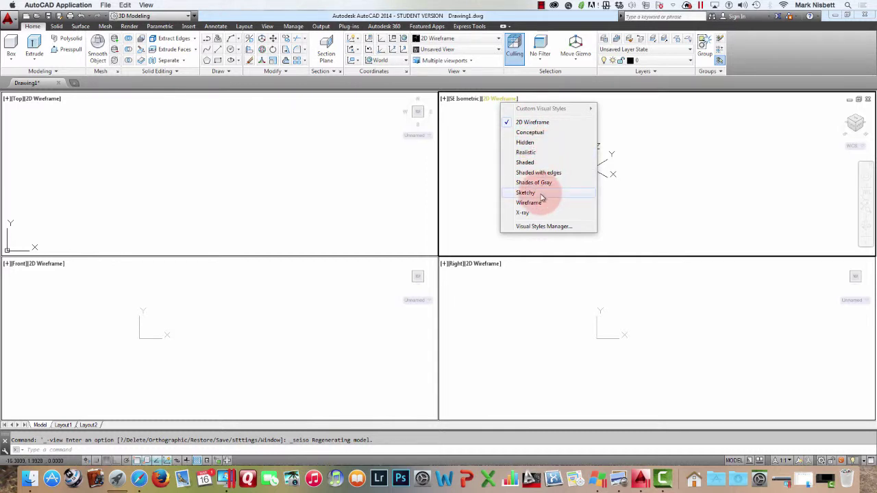
{"action": "left_click", "coordinate": [529, 132]}
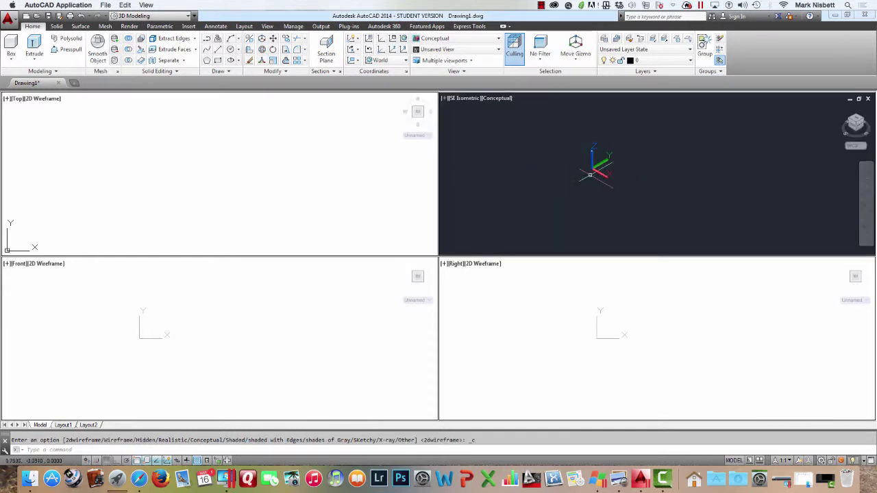
{"action": "key", "text": "super+Tab"}
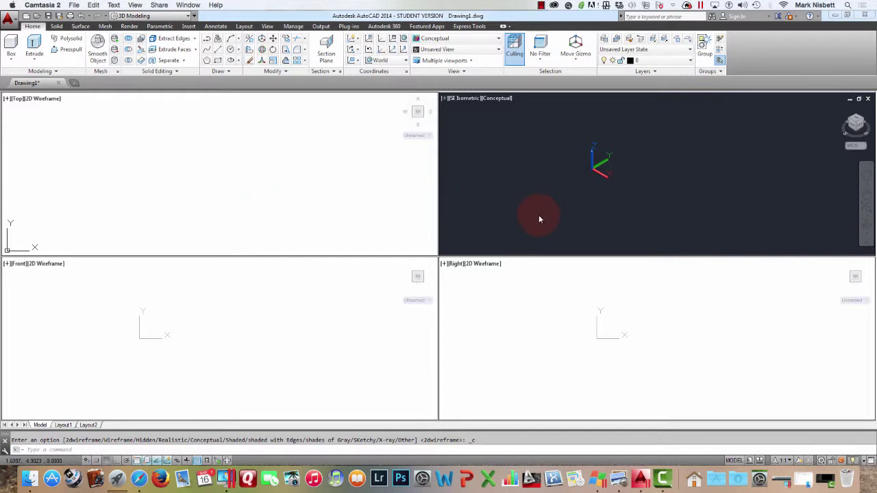
{"action": "left_click", "coordinate": [703, 4]}
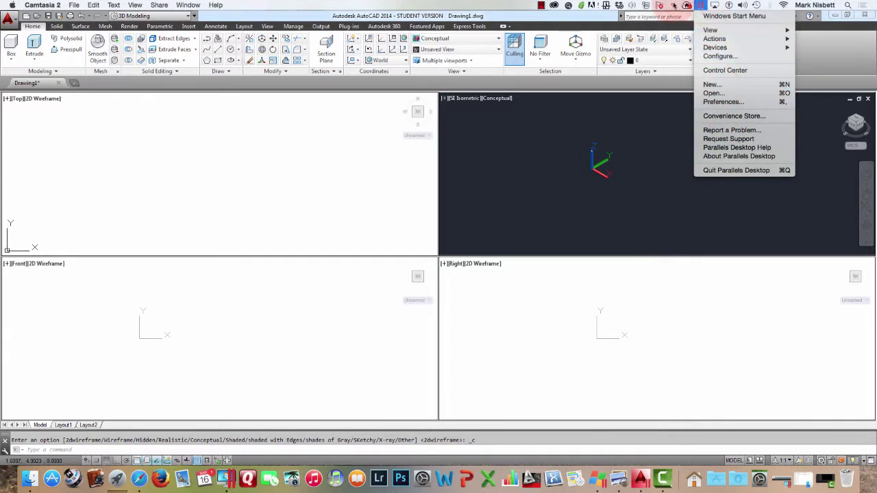
{"action": "left_click", "coordinate": [541, 4]}
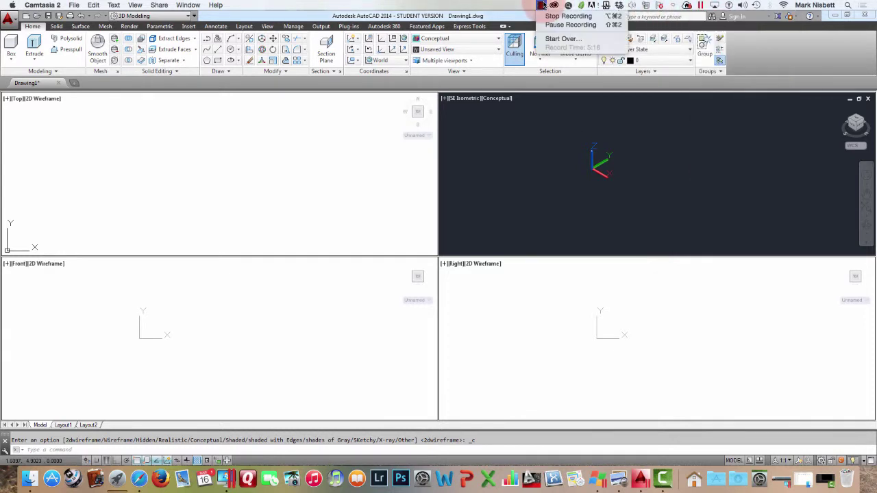
{"action": "left_click", "coordinate": [560, 25]}
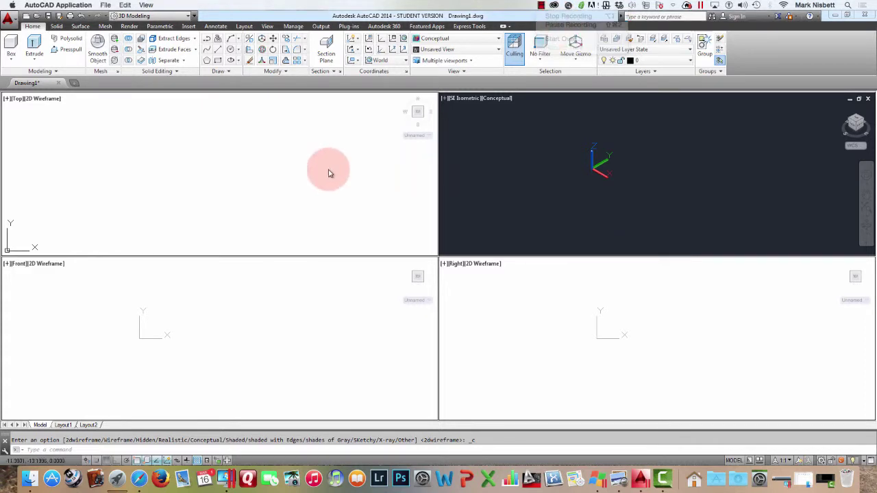
Make the Top viewport active and dismiss the Time Machine backup notice and the Parallels Desktop update window
{"action": "left_click", "coordinate": [328, 170]}
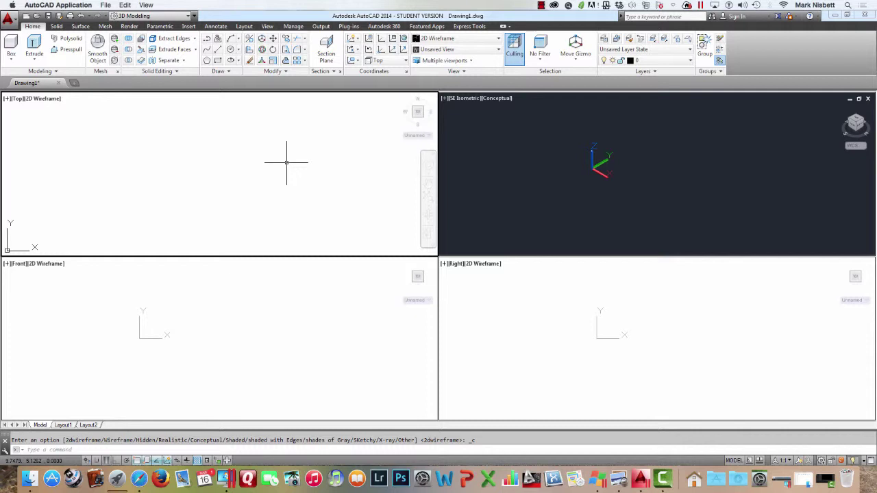
{"action": "left_click", "coordinate": [286, 162]}
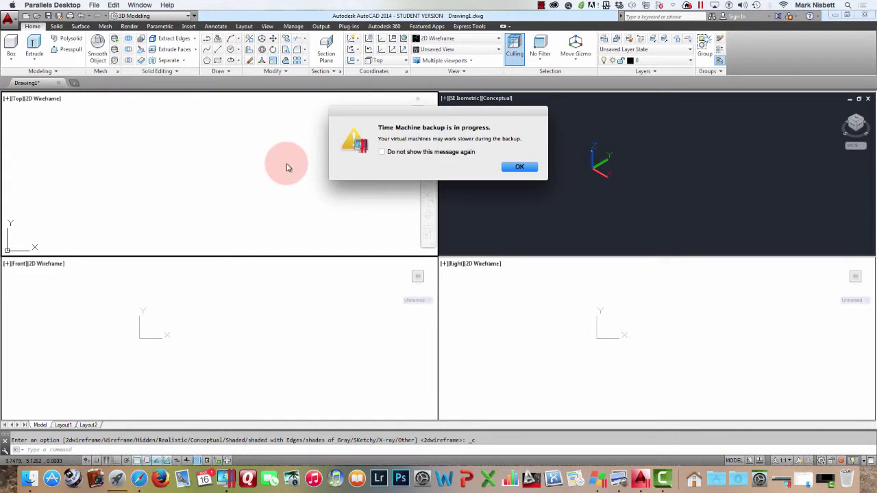
{"action": "left_click", "coordinate": [524, 171]}
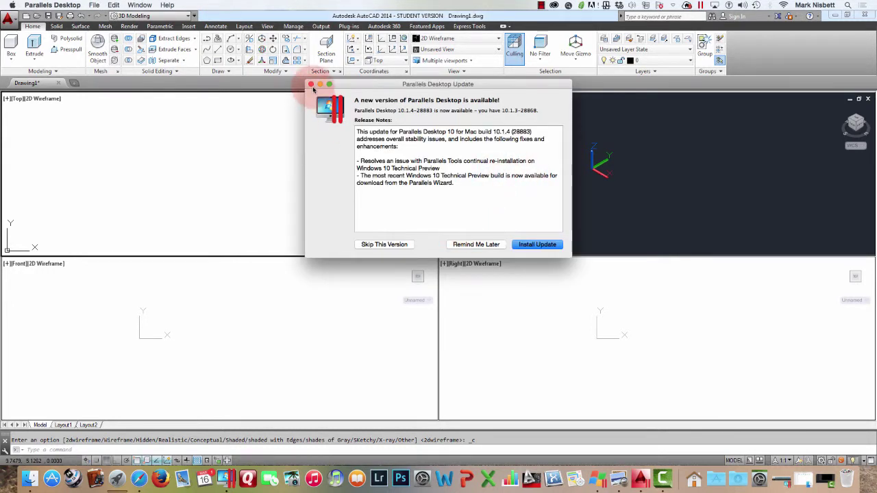
{"action": "left_click", "coordinate": [311, 84]}
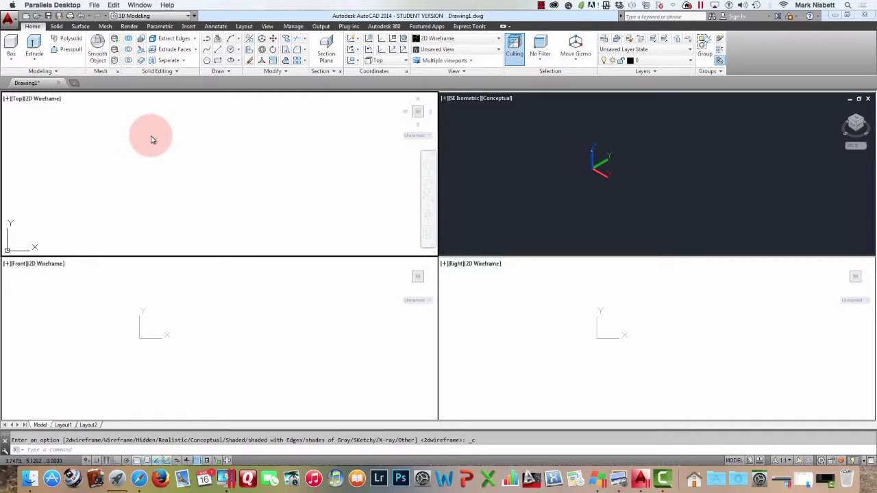
{"action": "left_click", "coordinate": [190, 168]}
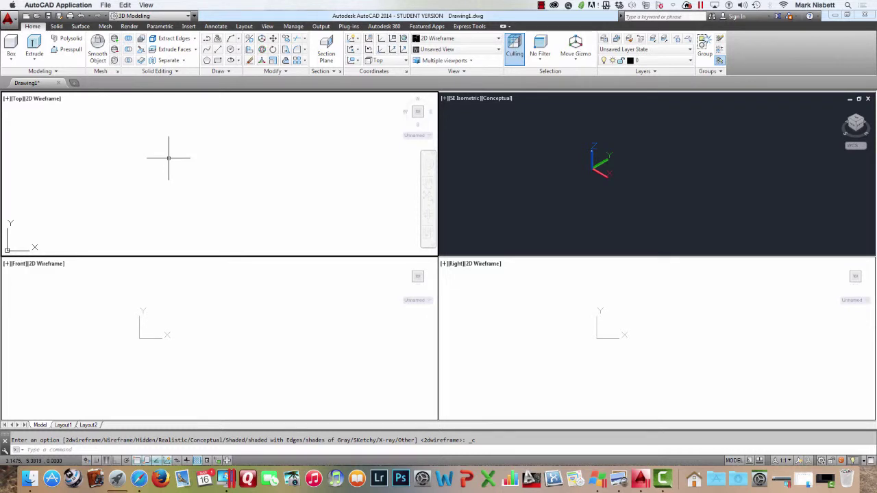
Draw a closed, bent six-sided polyline in the Top viewport using freely placed points and the Close option
{"action": "type", "text": "pol"}
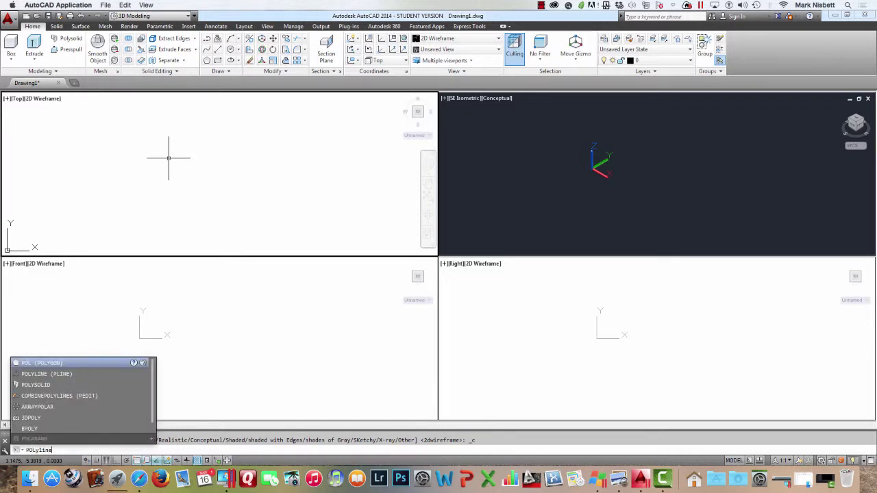
{"action": "type", "text": "yline"}
{"action": "key", "text": "Return"}
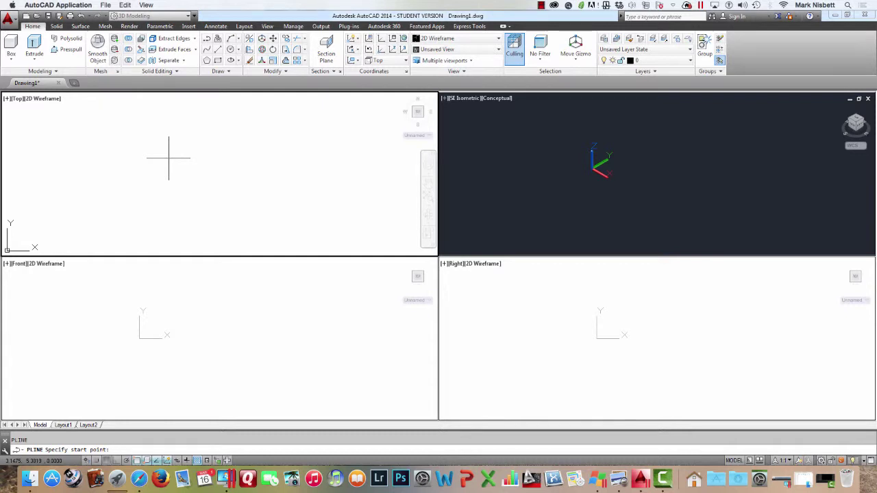
{"action": "left_click", "coordinate": [113, 146]}
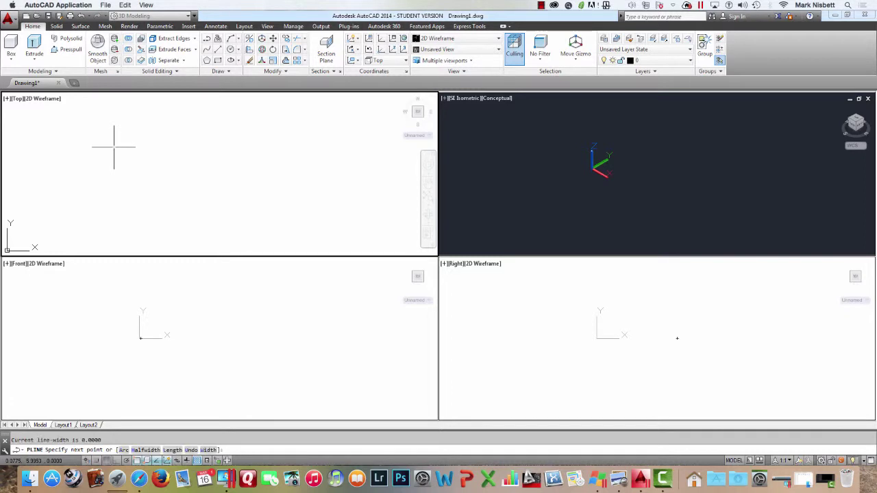
{"action": "left_click", "coordinate": [191, 128]}
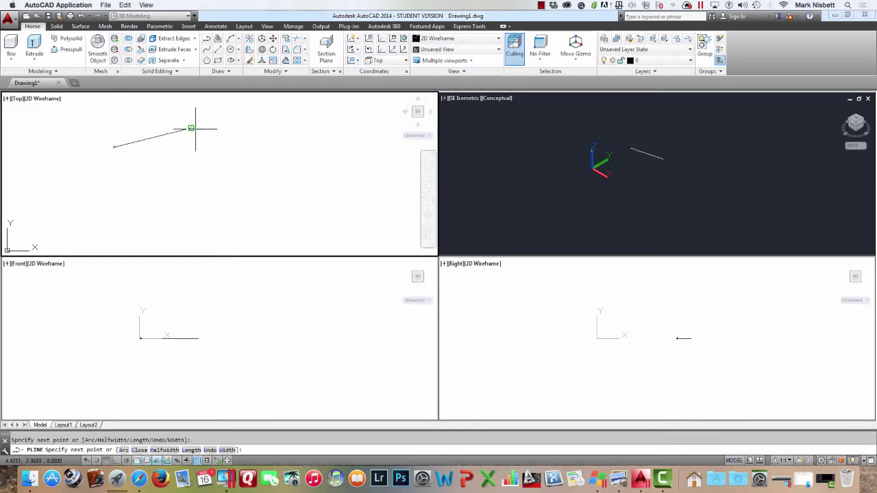
{"action": "left_click", "coordinate": [237, 168]}
{"action": "left_click", "coordinate": [211, 199]}
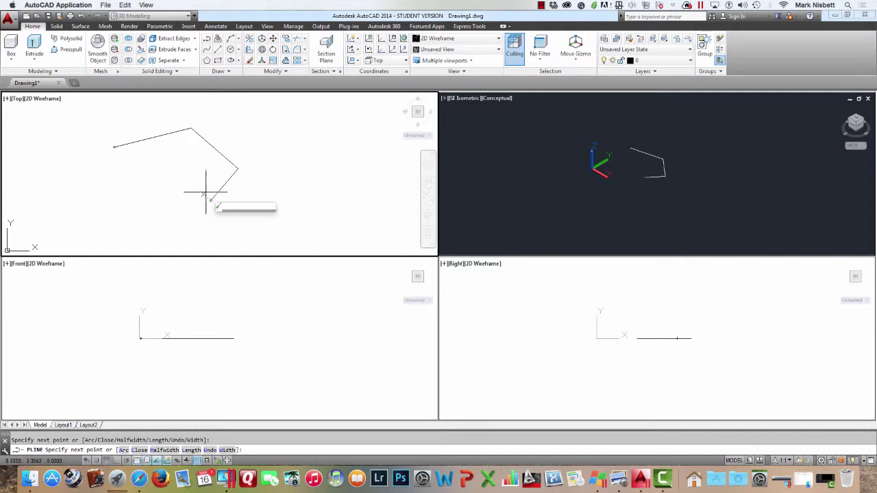
{"action": "left_click", "coordinate": [177, 164]}
{"action": "left_click", "coordinate": [138, 176]}
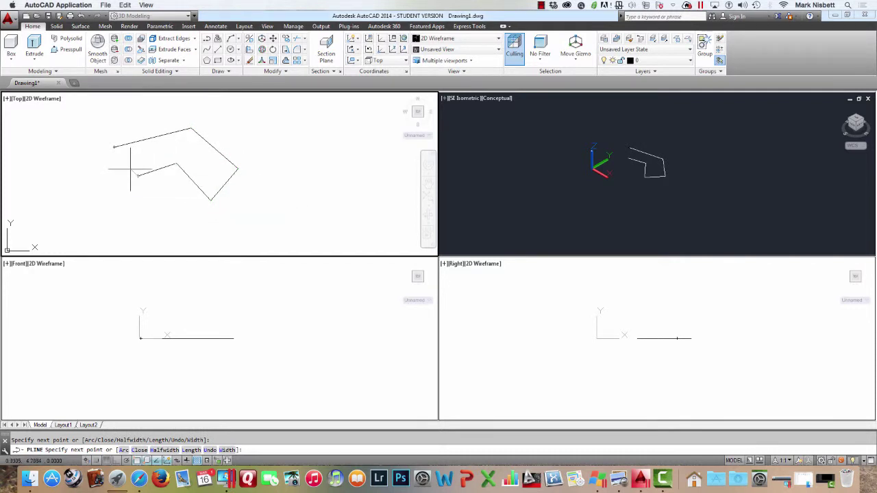
{"action": "type", "text": "c"}
{"action": "key", "text": "Return"}
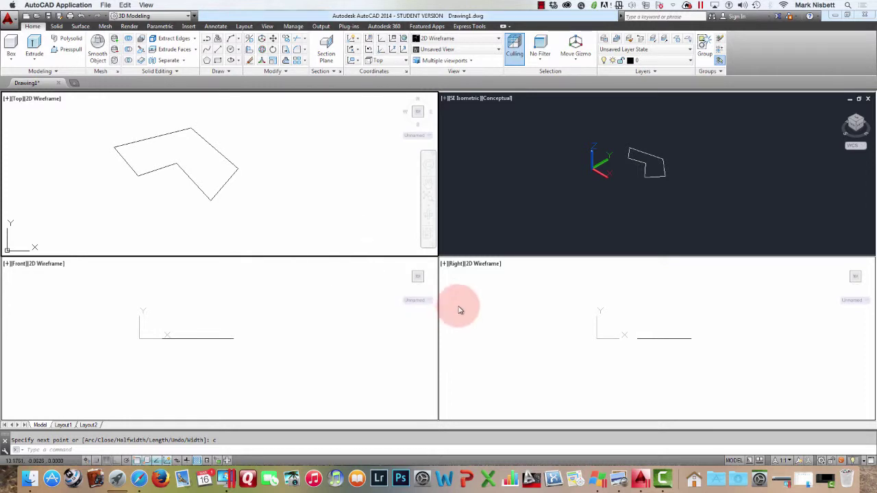
Pan and orbit the SE Isometric viewport to a custom 3D viewing angle of the polyline
{"action": "left_click", "coordinate": [675, 159]}
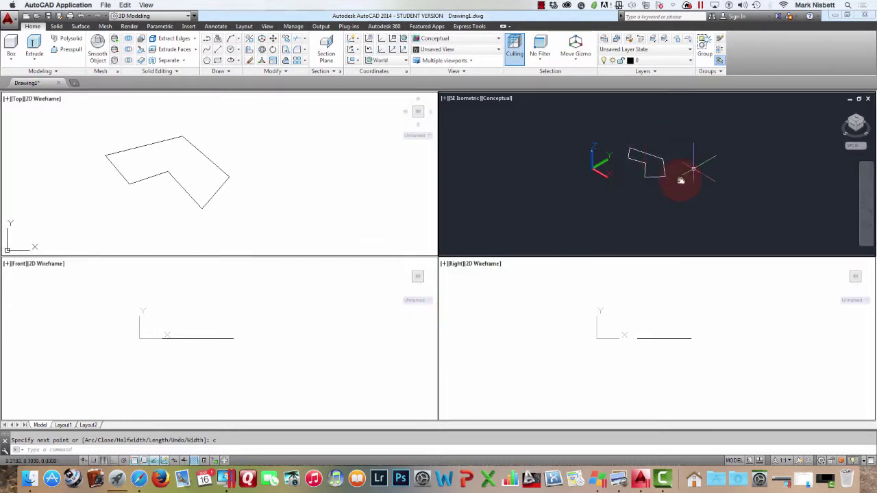
{"action": "middle_click_drag", "start_coordinate": [681, 181], "coordinate": [695, 175]}
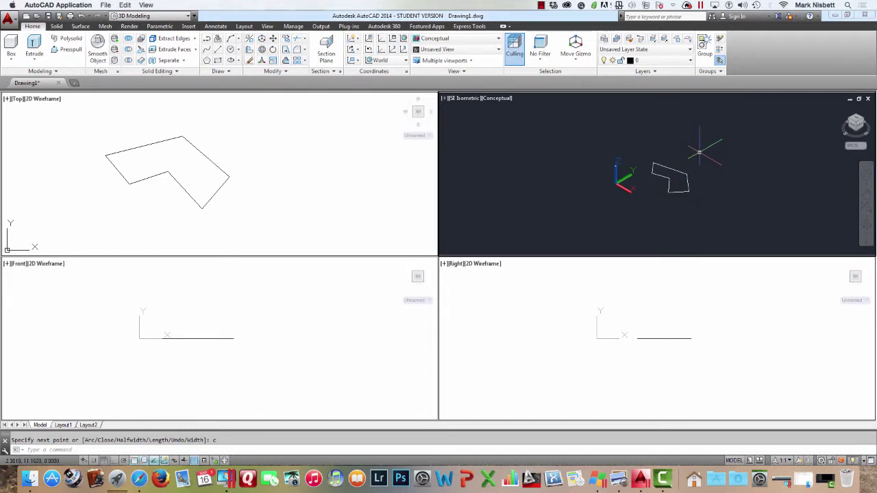
{"action": "mouse_move", "coordinate": [699, 164]}
{"action": "middle_mouse_down", "text": "shift"}
{"action": "mouse_move", "coordinate": [651, 151]}
{"action": "mouse_move", "coordinate": [633, 175]}
{"action": "mouse_move", "coordinate": [729, 163]}
{"action": "mouse_move", "coordinate": [681, 141]}
{"action": "mouse_move", "coordinate": [646, 166]}
{"action": "mouse_move", "coordinate": [695, 177]}
{"action": "mouse_move", "coordinate": [689, 159]}
{"action": "middle_mouse_up", "text": "shift"}
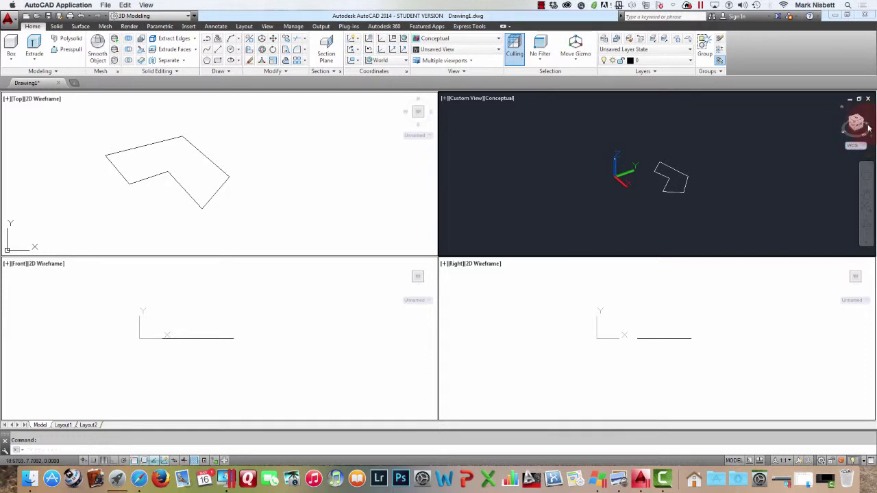
{"action": "left_click_drag", "start_coordinate": [869, 128], "coordinate": [848, 131]}
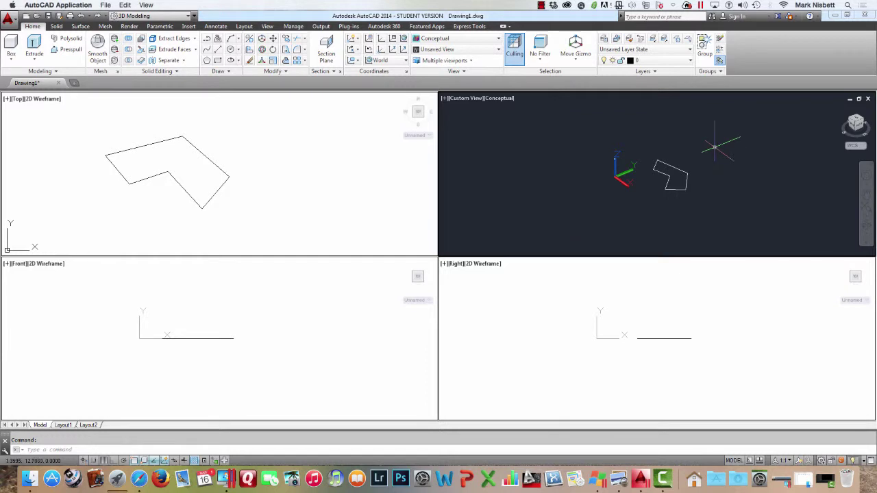
{"action": "middle_click_drag", "start_coordinate": [717, 182], "coordinate": [720, 151], "text": "shift"}
Extrude the bent six-sided polyline upward into a solid about 3.58 units high, setting the height freely in the 3D viewport
{"action": "left_click", "coordinate": [353, 172]}
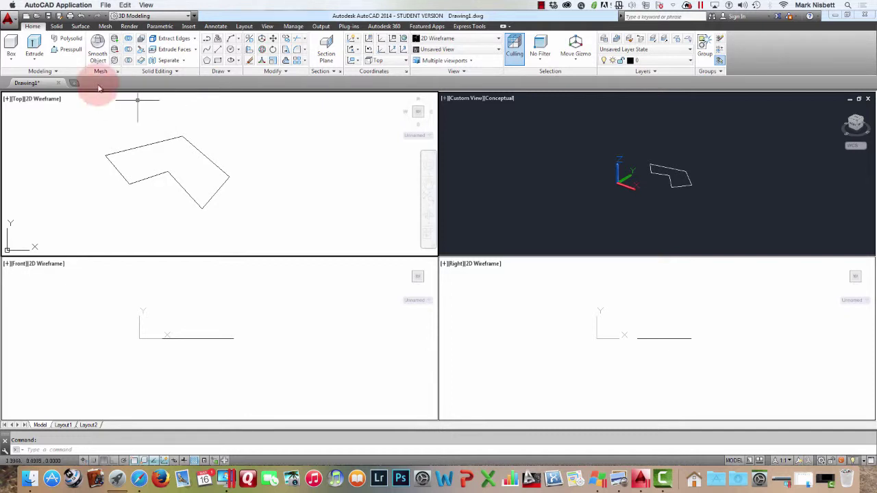
{"action": "left_click", "coordinate": [35, 44]}
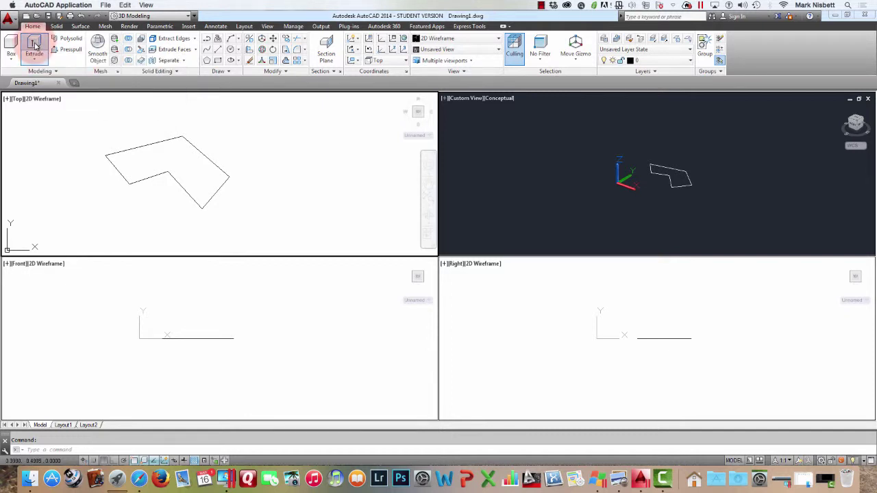
{"action": "left_click", "coordinate": [194, 146]}
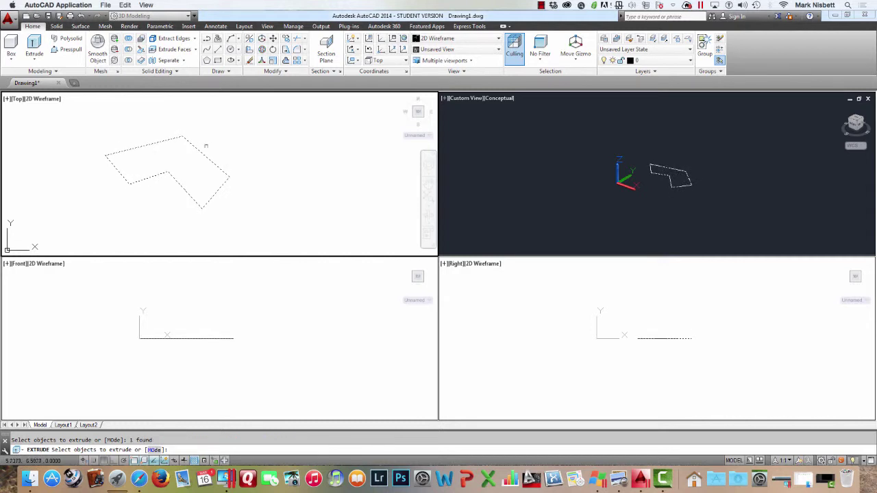
{"action": "key", "text": "Return"}
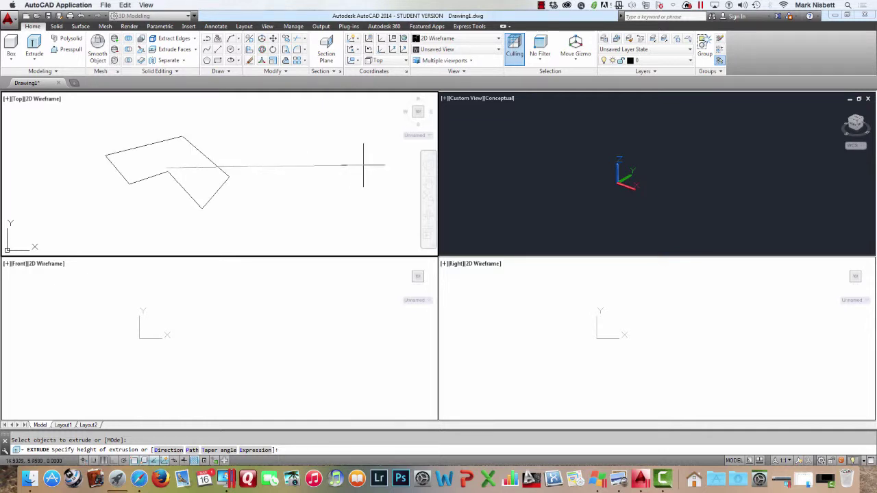
{"action": "left_click", "coordinate": [650, 206]}
{"action": "left_click", "coordinate": [683, 178]}
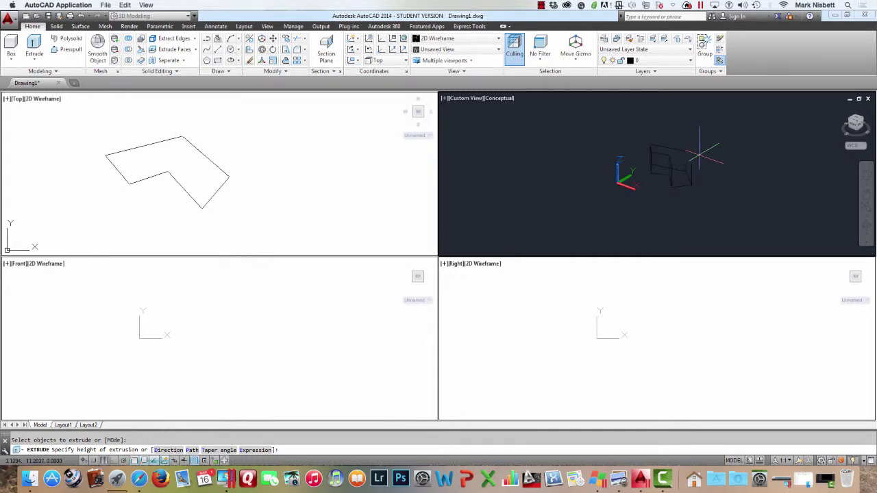
{"action": "left_click", "coordinate": [705, 148]}
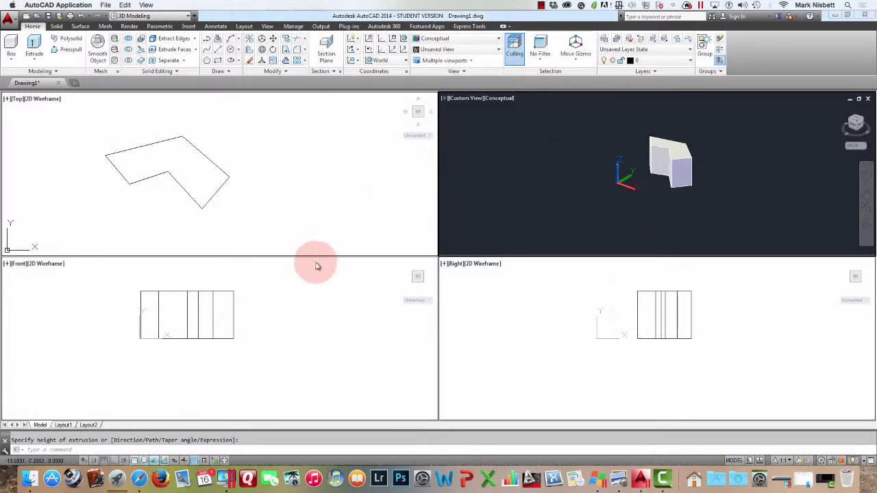
Draw a closed L-shaped polyline beside the solid in the Front viewport, with Ortho on for straight edges
{"action": "left_click", "coordinate": [290, 305]}
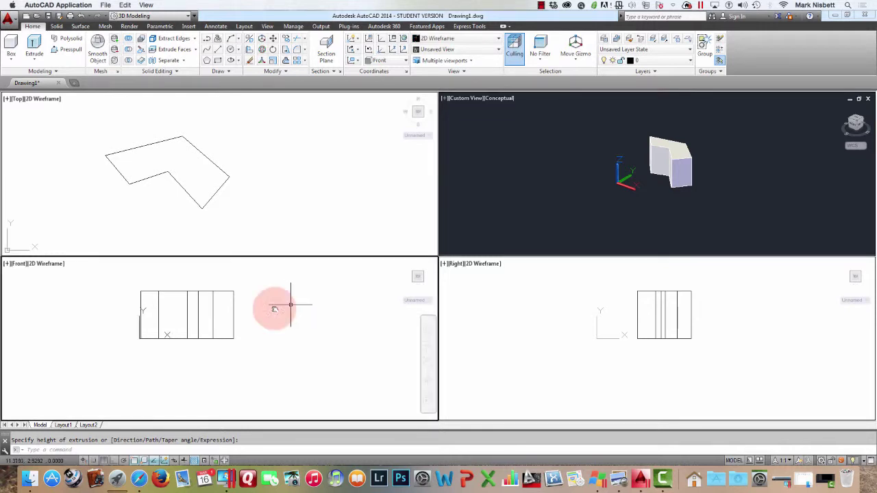
{"action": "mouse_move", "coordinate": [274, 309]}
{"action": "middle_mouse_down"}
{"action": "mouse_move", "coordinate": [227, 329]}
{"action": "mouse_move", "coordinate": [190, 332]}
{"action": "middle_mouse_up"}
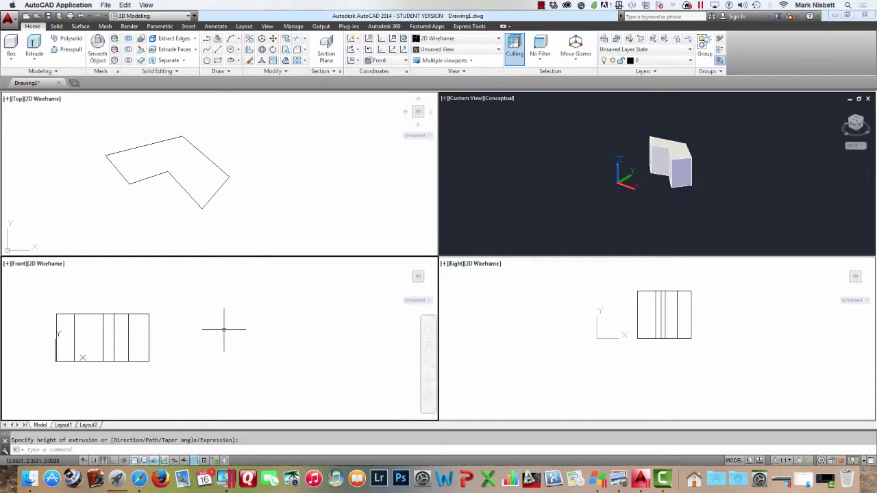
{"action": "type", "text": "pl"}
{"action": "key", "text": "Return"}
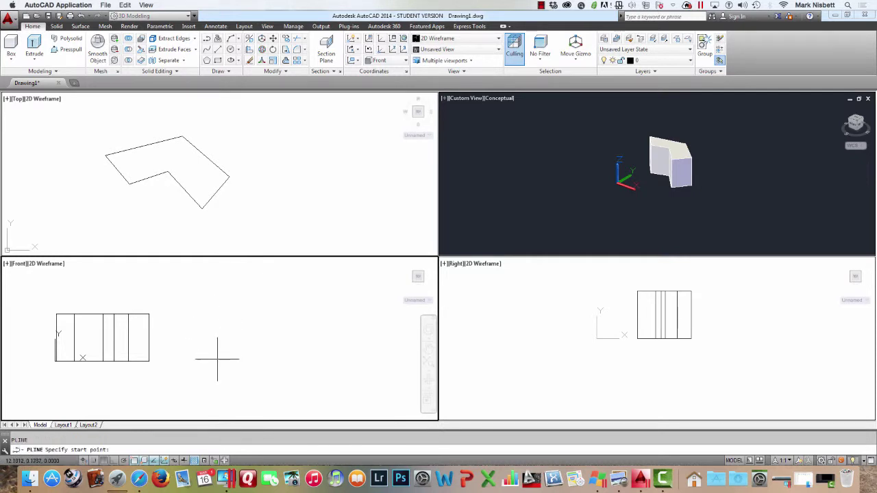
{"action": "left_click", "coordinate": [217, 360]}
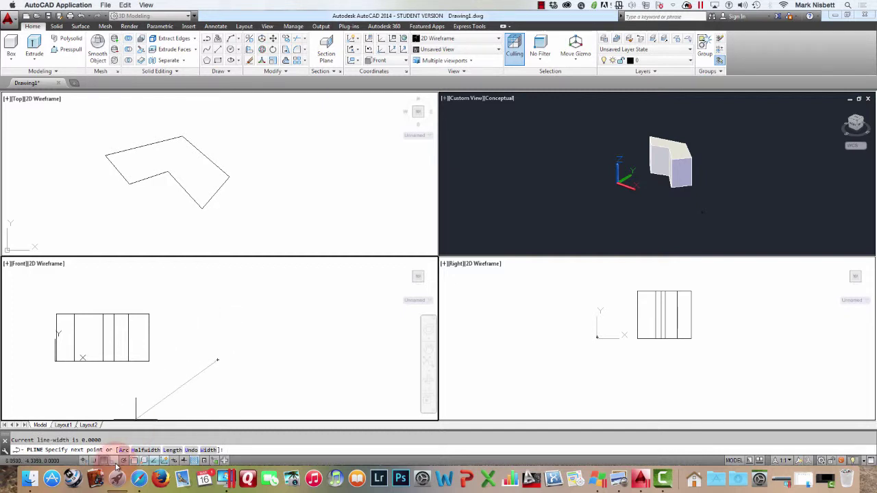
{"action": "key", "text": "F8"}
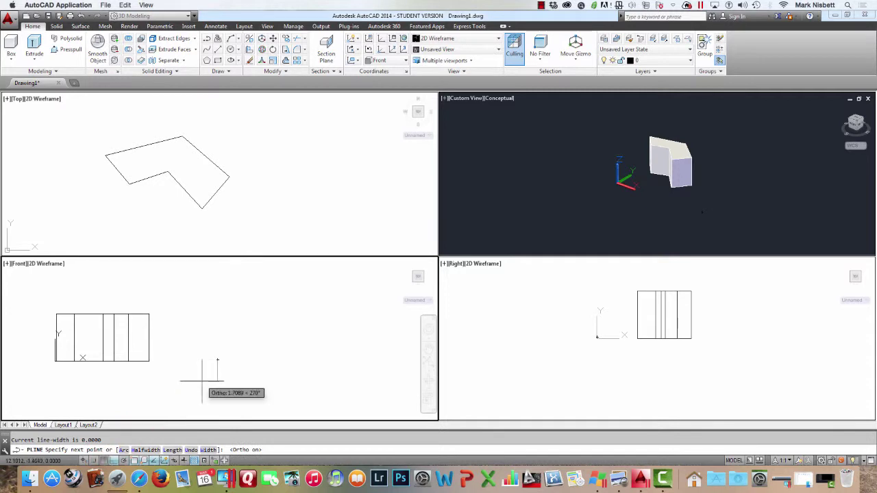
{"action": "left_click", "coordinate": [221, 312]}
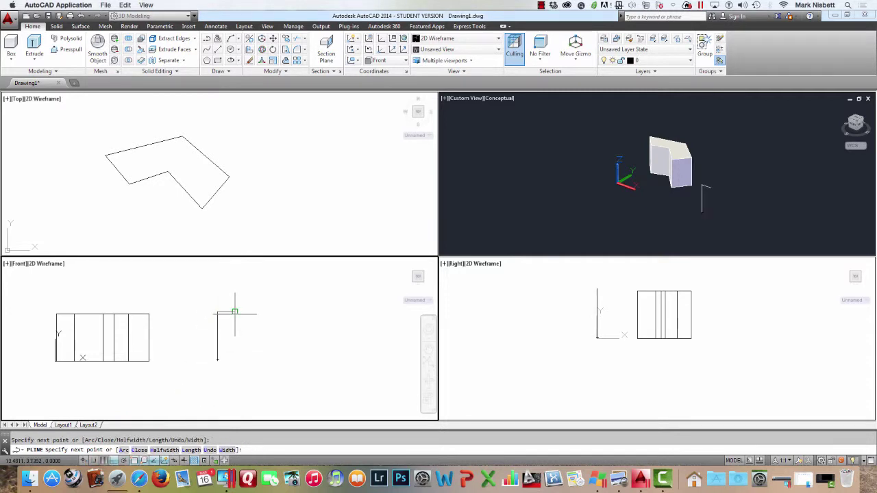
{"action": "left_click", "coordinate": [235, 312]}
{"action": "left_click", "coordinate": [235, 344]}
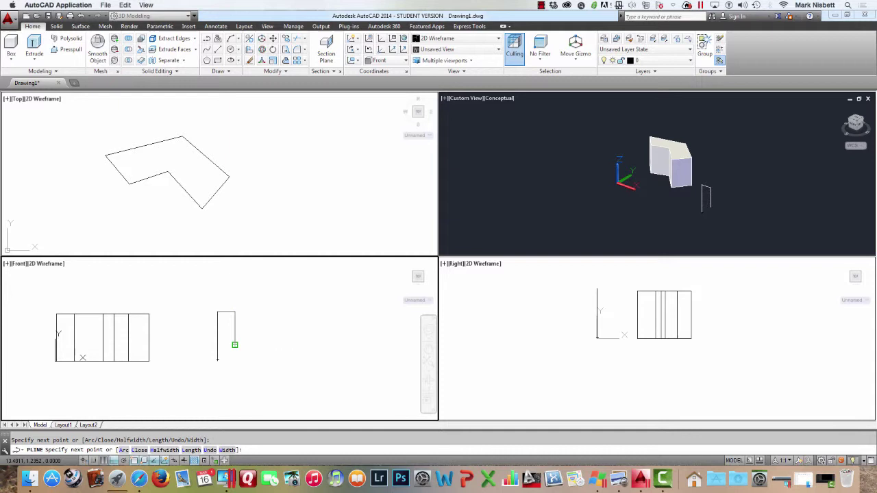
{"action": "left_click", "coordinate": [267, 344]}
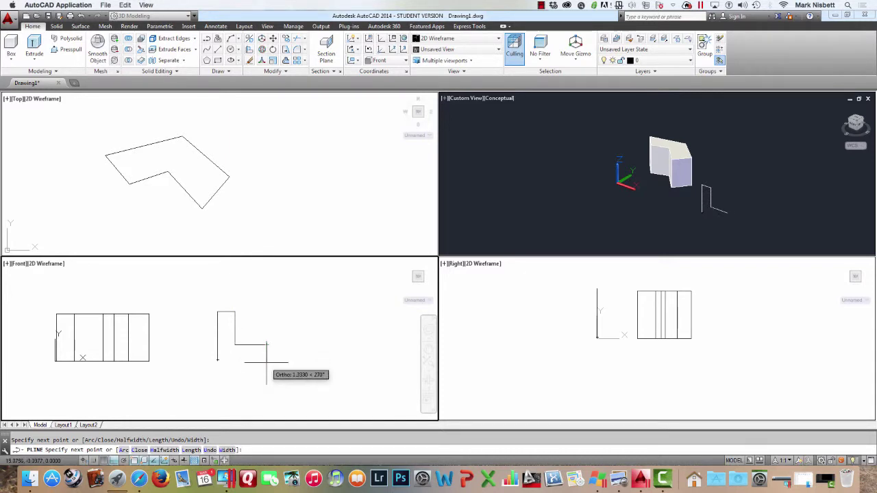
{"action": "left_click", "coordinate": [268, 362]}
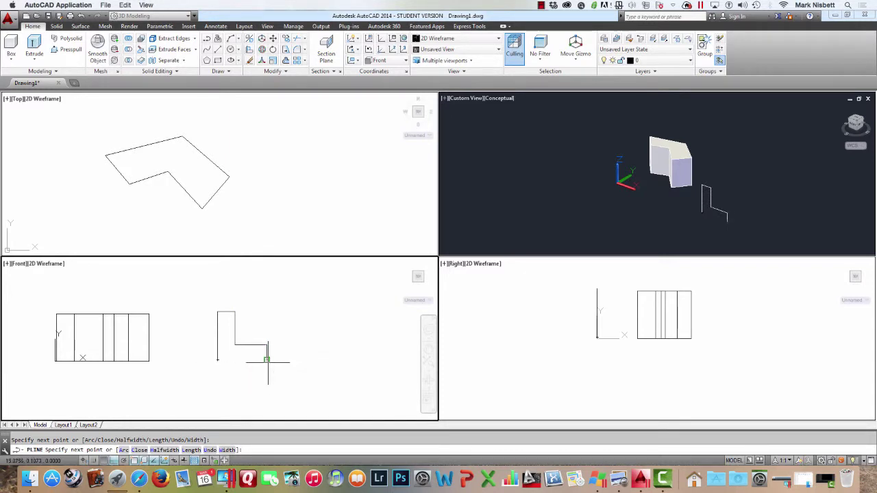
{"action": "key", "text": "Return"}
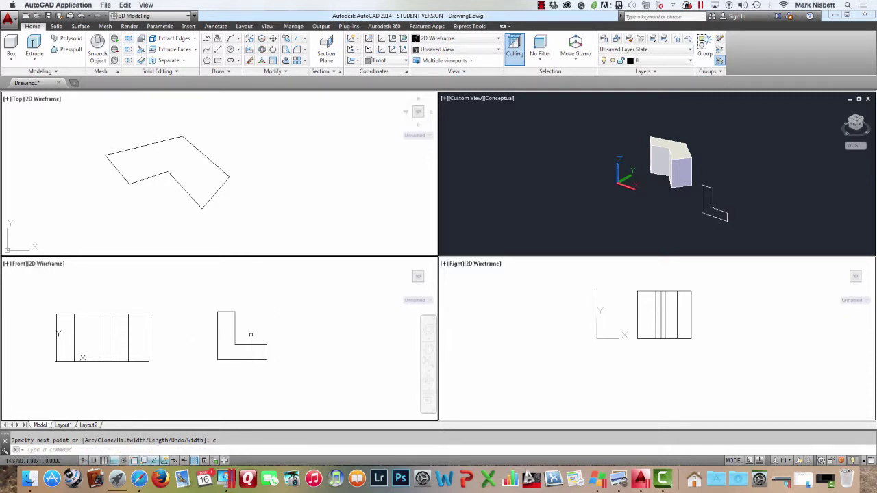
Extrude the L-shaped profile backward into a long solid, setting its length freely in the 3D viewport
{"action": "left_click", "coordinate": [243, 206]}
{"action": "middle_click_drag", "start_coordinate": [267, 179], "coordinate": [250, 155]}
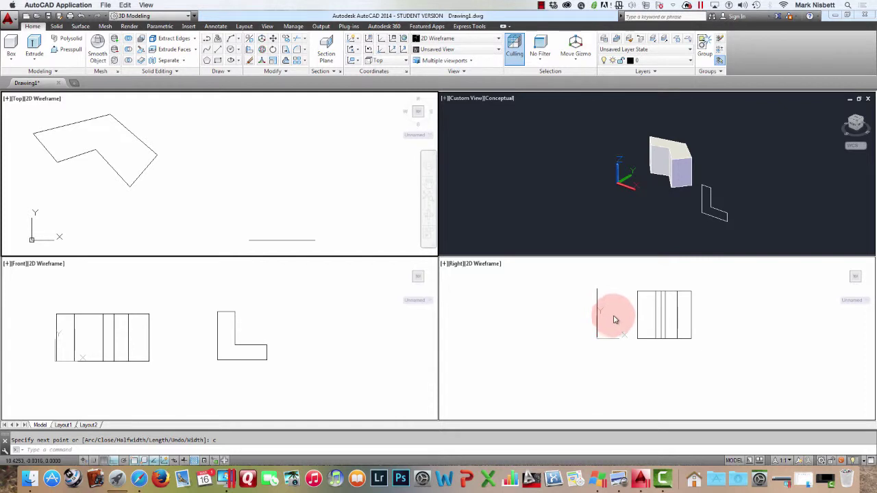
{"action": "left_click", "coordinate": [296, 332]}
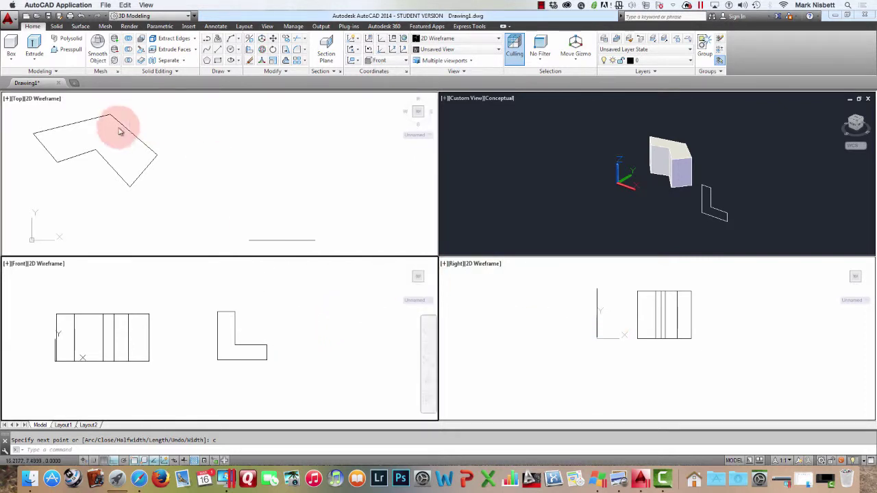
{"action": "left_click", "coordinate": [34, 47]}
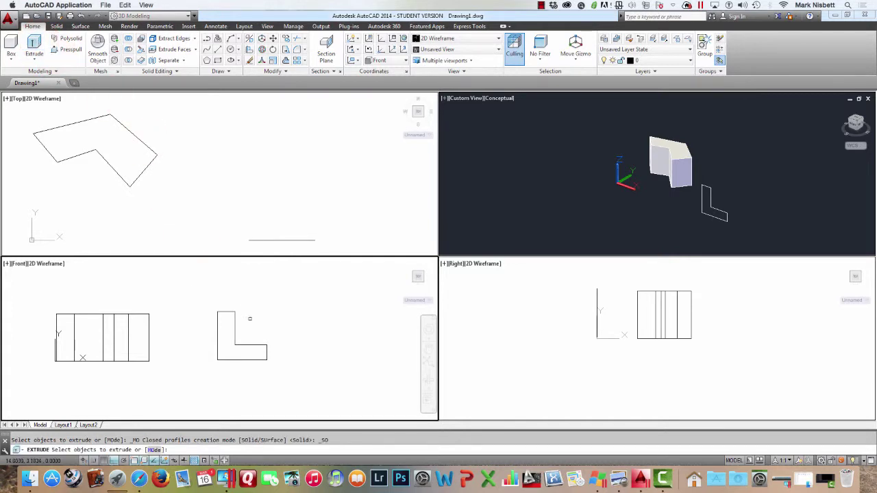
{"action": "left_click", "coordinate": [234, 326]}
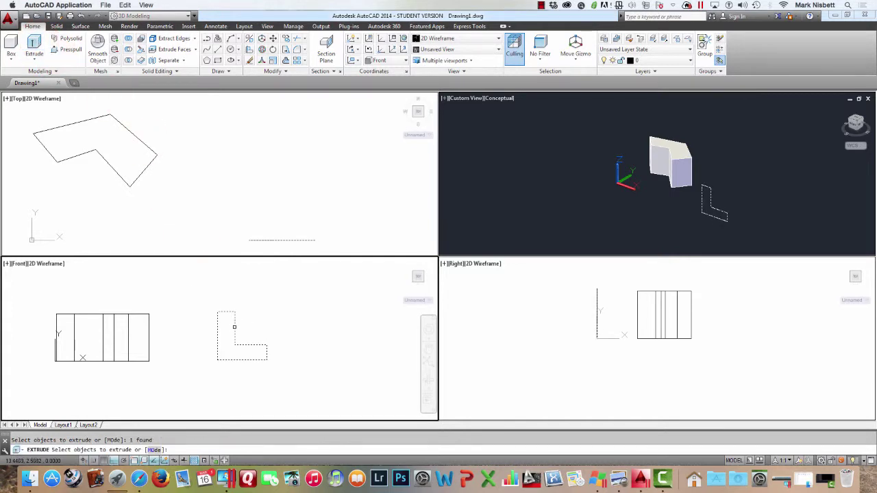
{"action": "key", "text": "Return"}
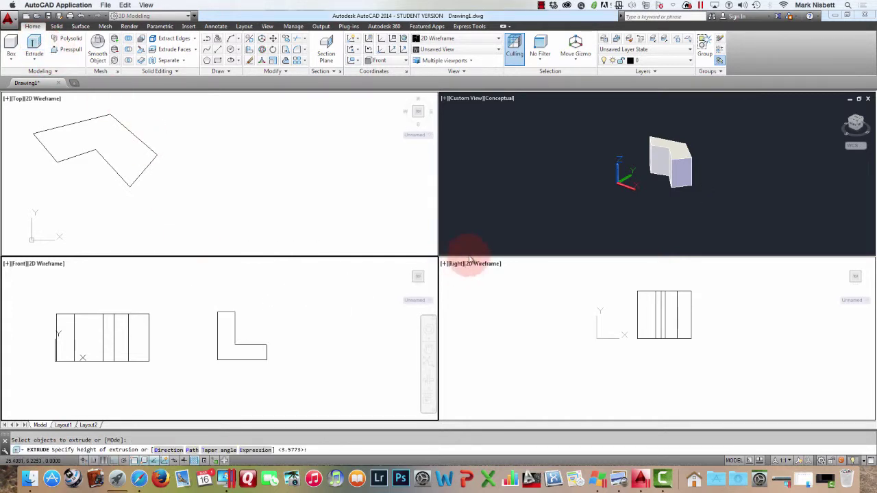
{"action": "left_click", "coordinate": [719, 200]}
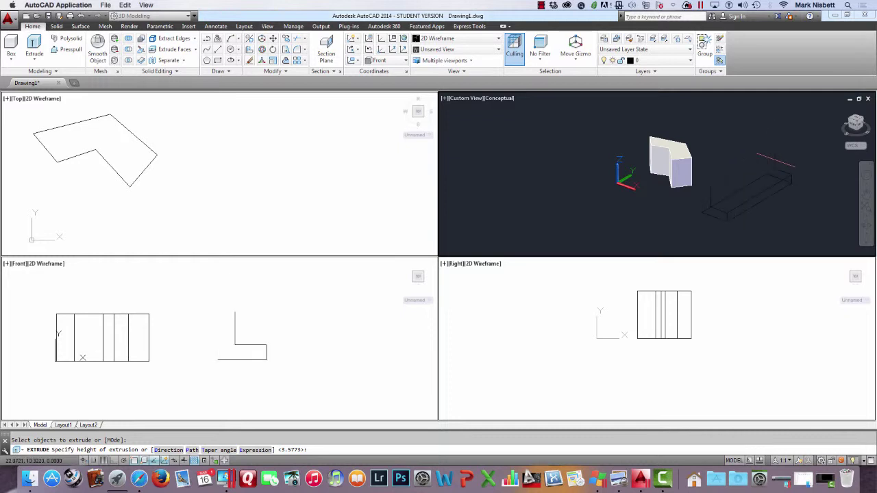
{"action": "left_click", "coordinate": [770, 158]}
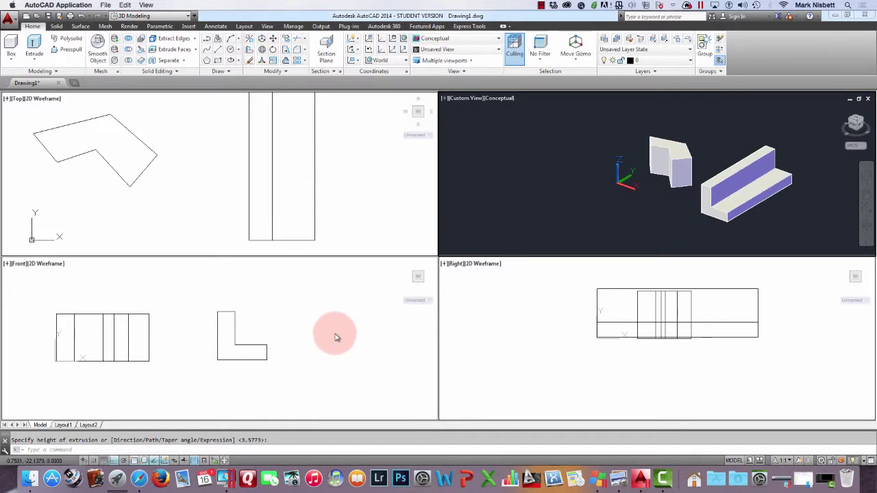
Draw a closed M-shaped polyline beside the existing solids in the Right viewport, turning Ortho off for the slanted edges
{"action": "left_click", "coordinate": [539, 315]}
{"action": "mouse_move", "coordinate": [556, 315]}
{"action": "middle_mouse_down"}
{"action": "mouse_move", "coordinate": [490, 324]}
{"action": "mouse_move", "coordinate": [475, 313]}
{"action": "middle_mouse_up"}
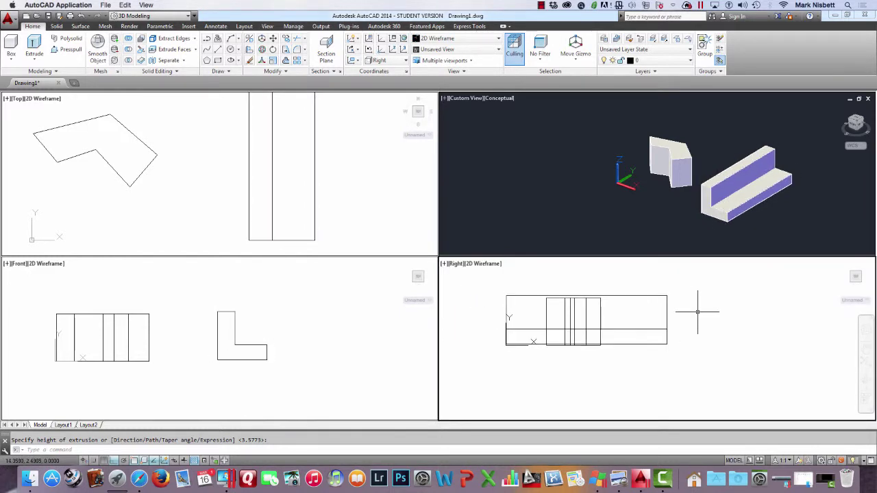
{"action": "key", "text": "Return"}
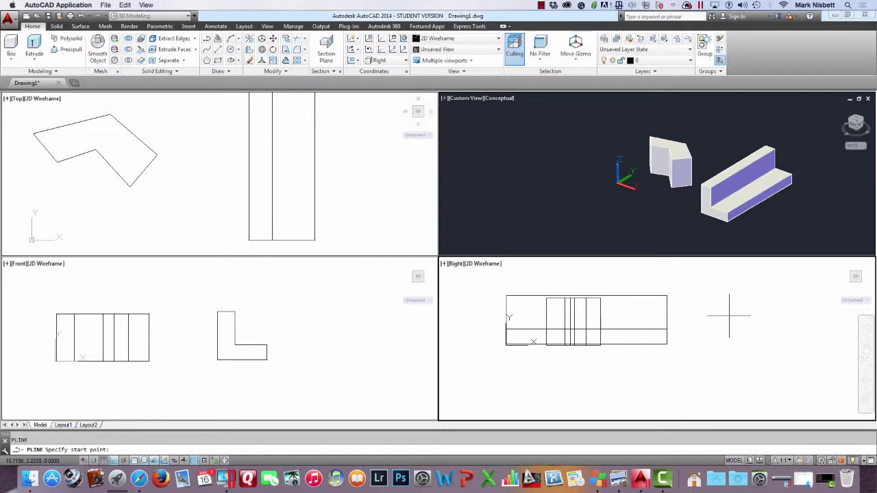
{"action": "left_click", "coordinate": [691, 346]}
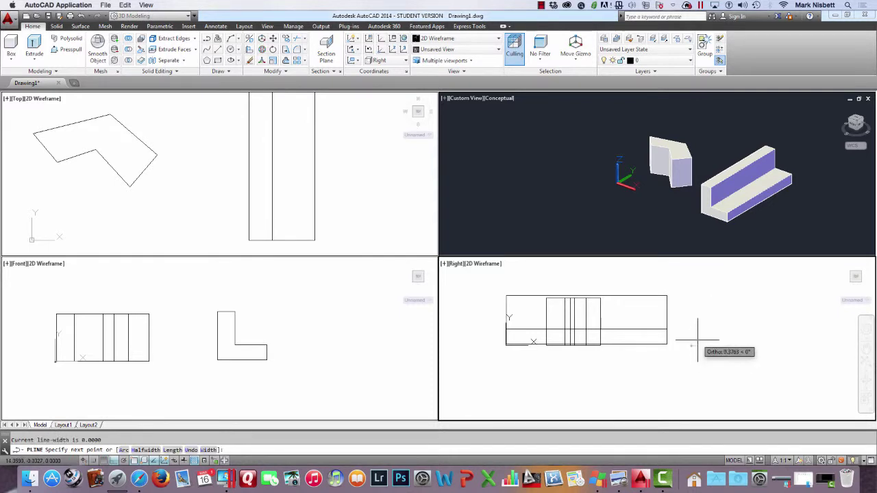
{"action": "left_click", "coordinate": [709, 298]}
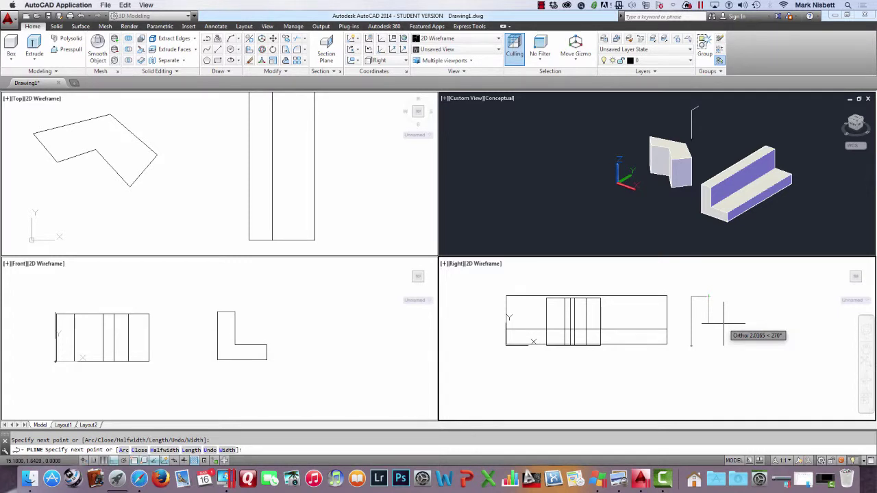
{"action": "left_click", "coordinate": [114, 461]}
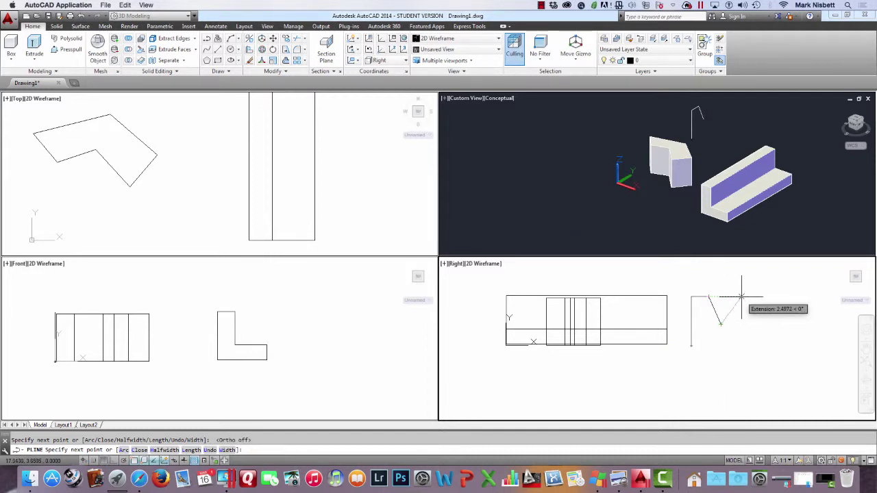
{"action": "left_click", "coordinate": [732, 296]}
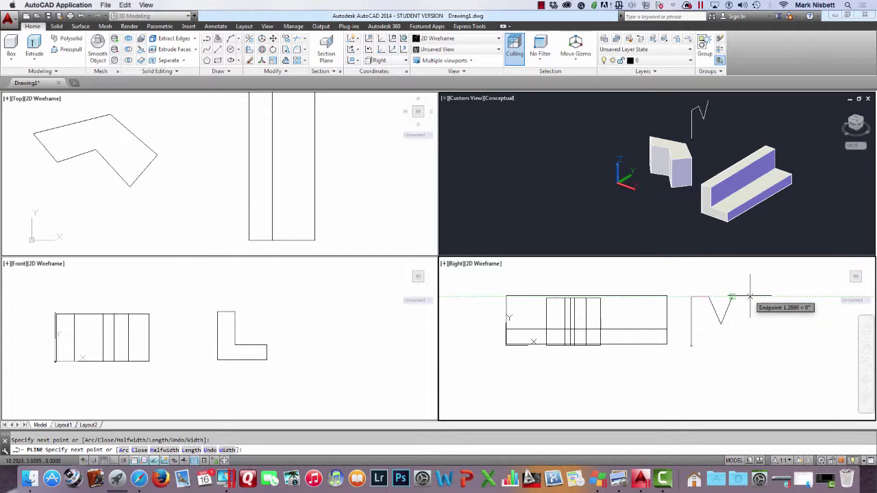
{"action": "left_click", "coordinate": [750, 296]}
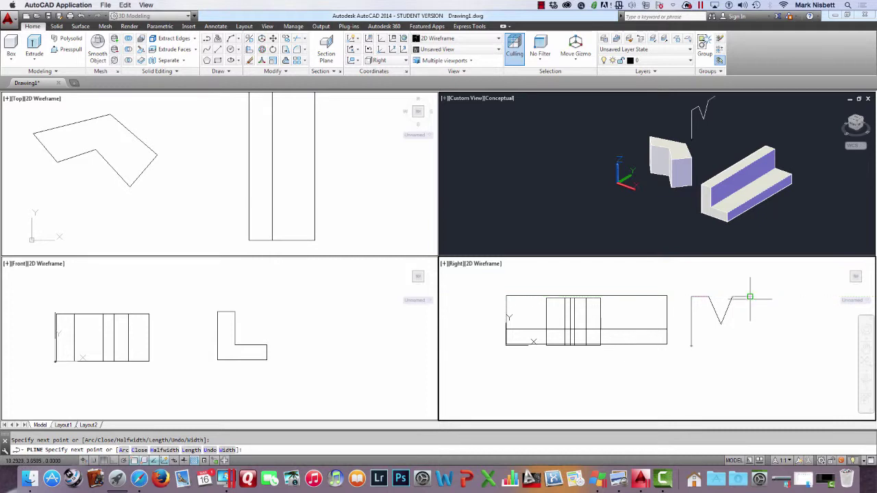
{"action": "left_click", "coordinate": [750, 346]}
{"action": "left_click", "coordinate": [738, 345]}
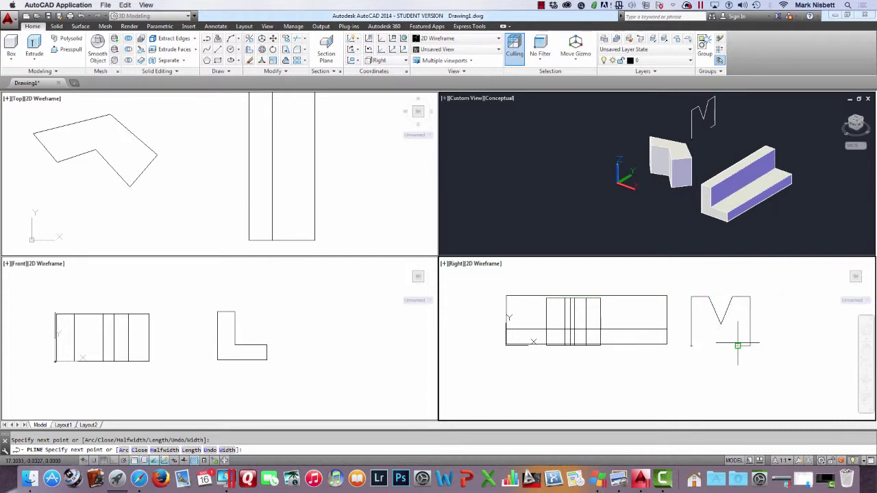
{"action": "left_click", "coordinate": [738, 325]}
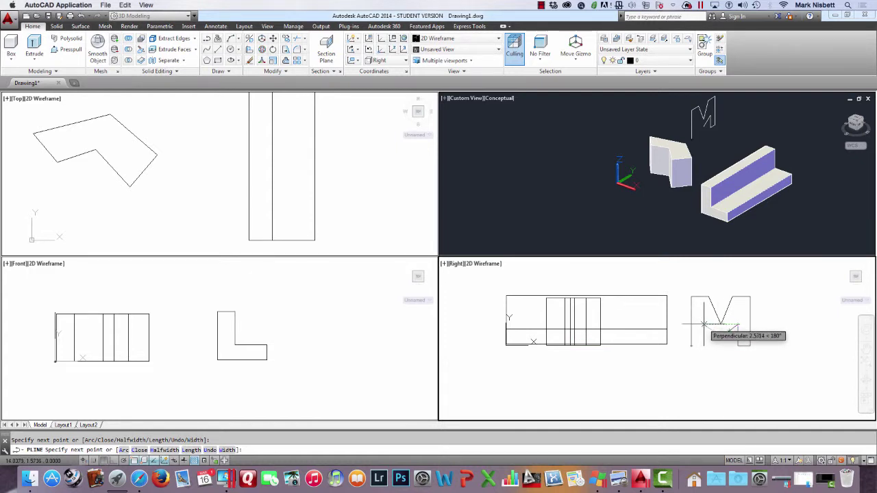
{"action": "left_click", "coordinate": [704, 324]}
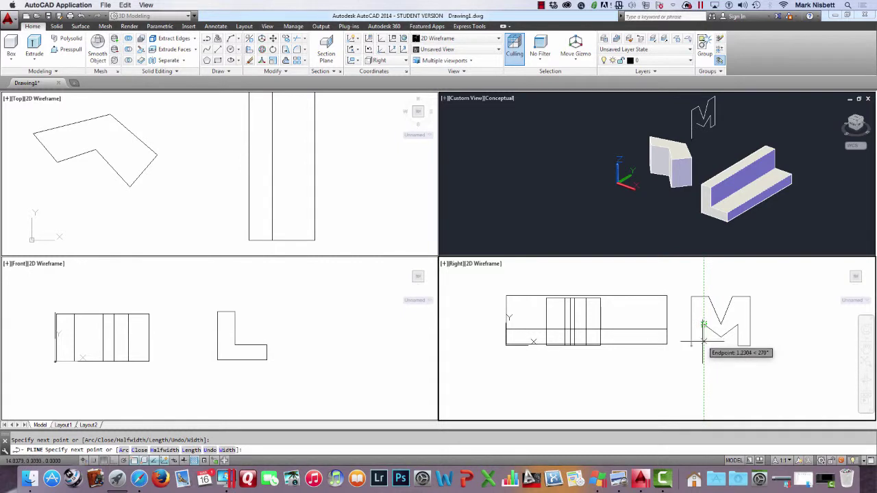
{"action": "left_click", "coordinate": [704, 346]}
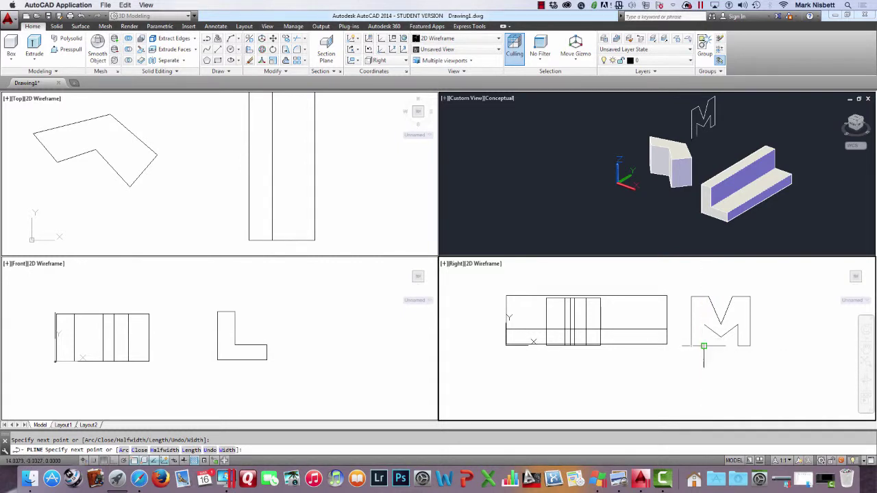
{"action": "key", "text": "Return"}
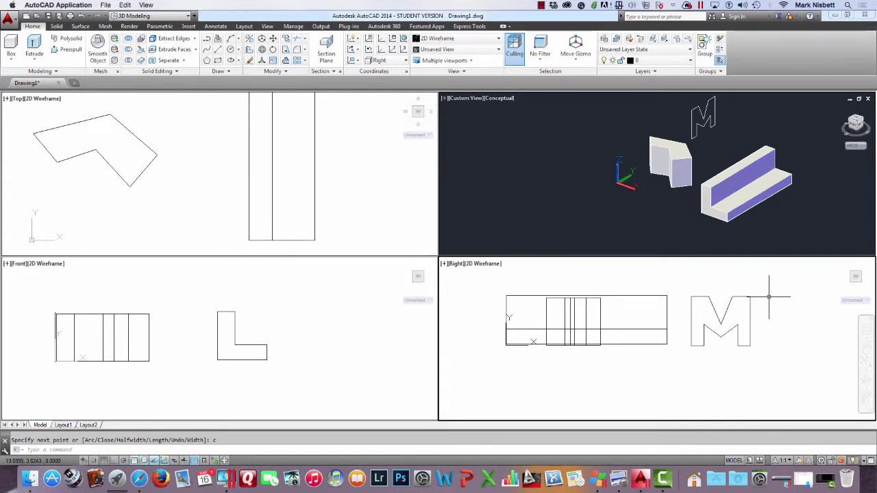
Zoom out the Front and Top viewports to leave room around the solids, and regenerate the Top view
{"action": "left_click", "coordinate": [316, 281]}
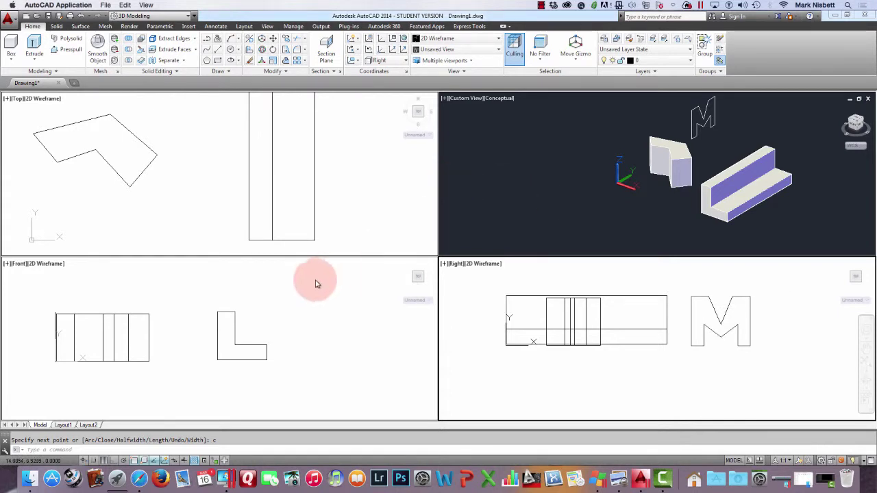
{"action": "scroll", "coordinate": [289, 330], "scroll_direction": "down", "scroll_amount": 4}
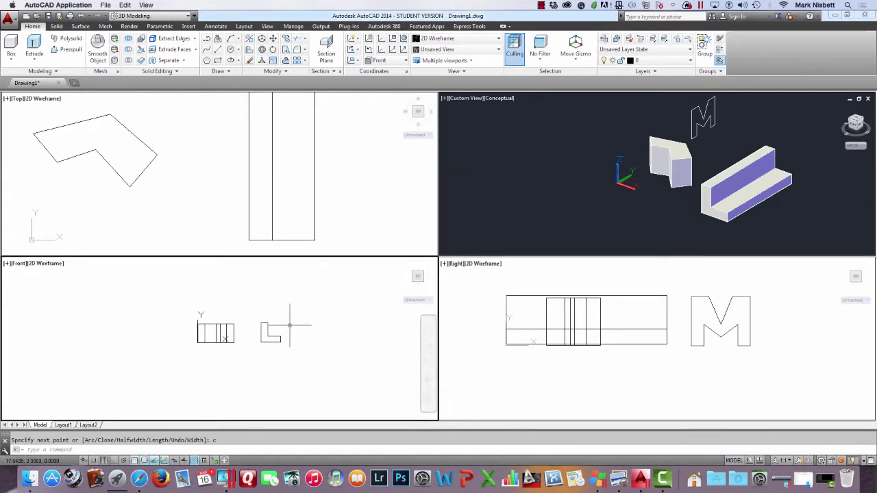
{"action": "middle_click_drag", "start_coordinate": [273, 326], "coordinate": [242, 329]}
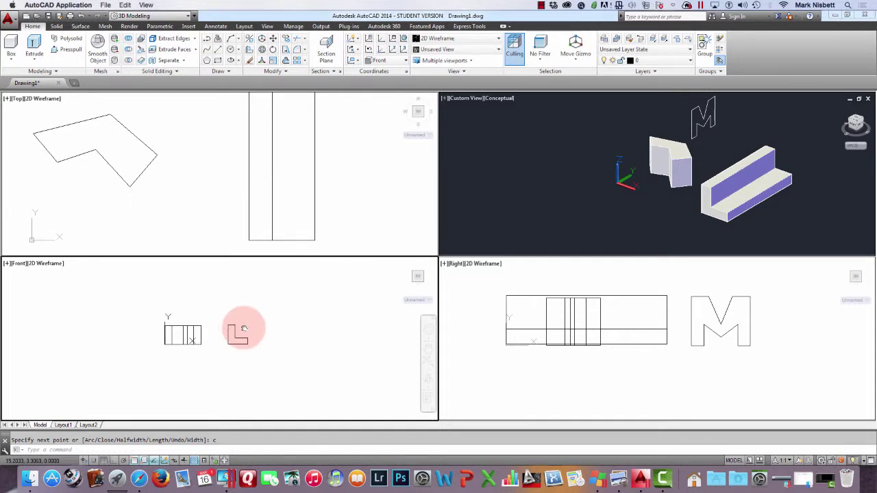
{"action": "left_click", "coordinate": [166, 326]}
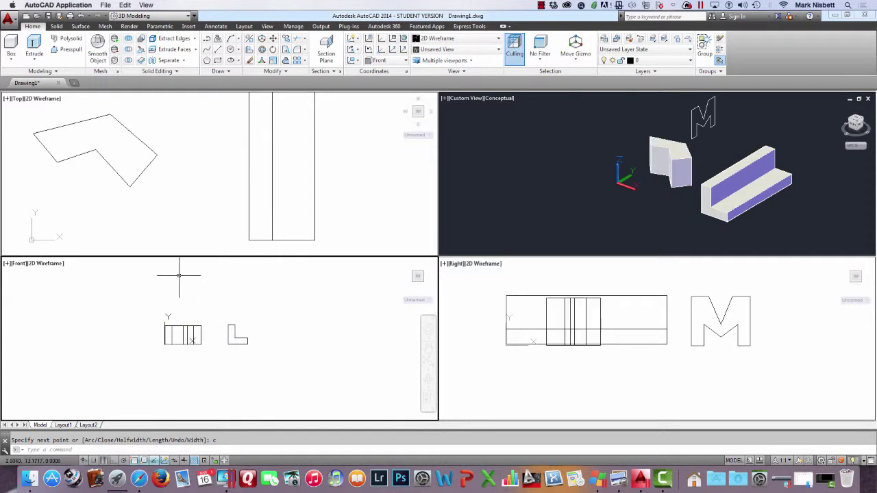
{"action": "left_click", "coordinate": [228, 190]}
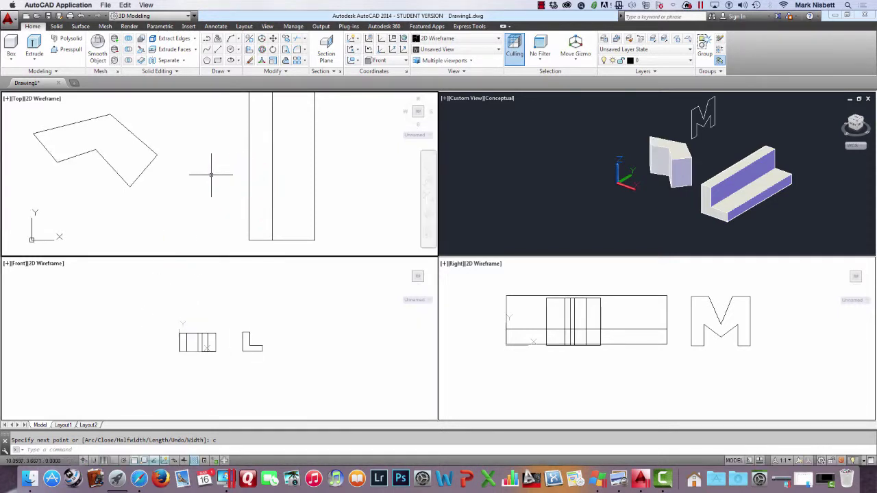
{"action": "scroll", "coordinate": [211, 174], "scroll_direction": "down", "scroll_amount": 5}
{"action": "left_click", "coordinate": [206, 190]}
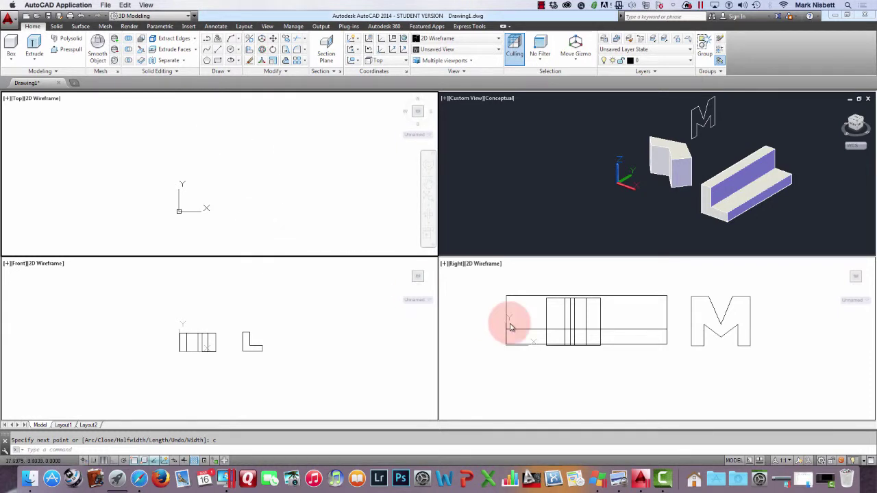
{"action": "left_click", "coordinate": [696, 288]}
{"action": "key", "text": "Escape"}
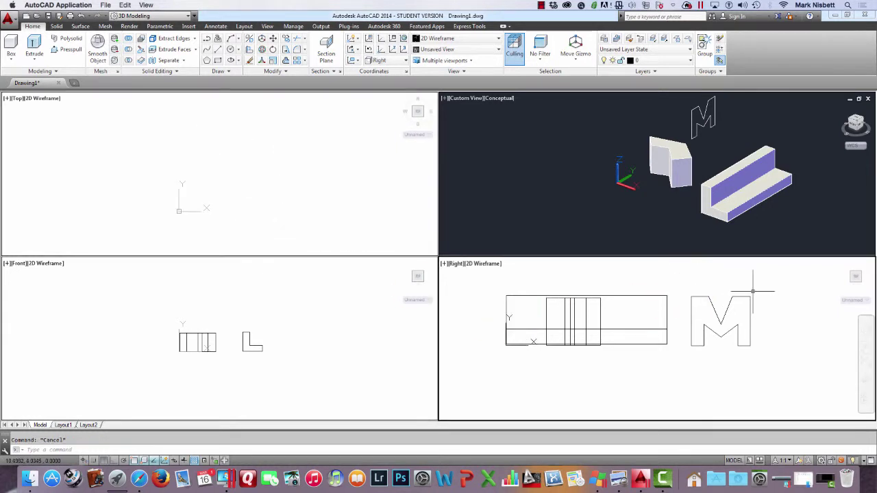
{"action": "left_click", "coordinate": [326, 190]}
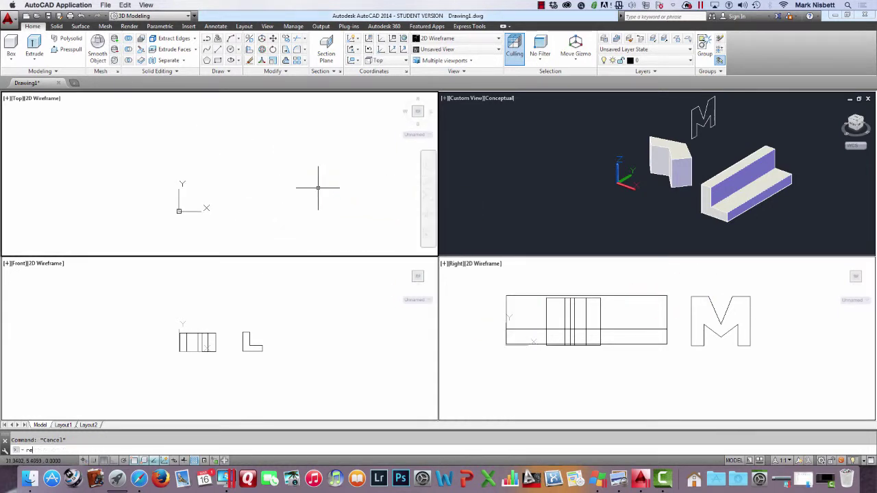
{"action": "type", "text": "regen"}
{"action": "key", "text": "Return"}
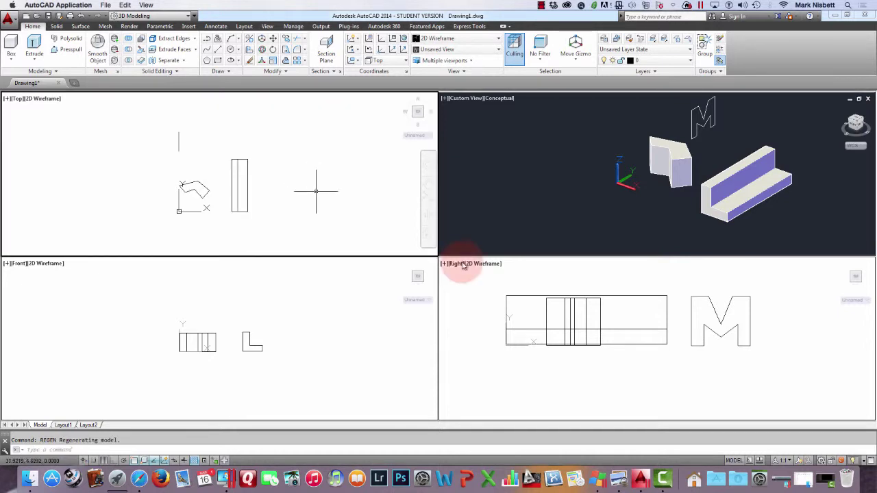
Extrude the M-shaped profile into a solid along the negative X direction, setting its length freely in the 3D viewport
{"action": "left_click", "coordinate": [743, 285]}
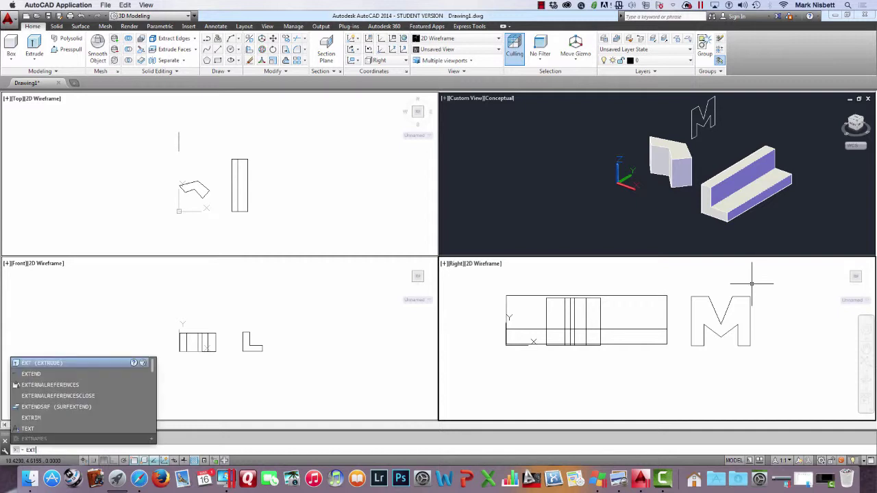
{"action": "left_click", "coordinate": [753, 283]}
{"action": "key", "text": "Return"}
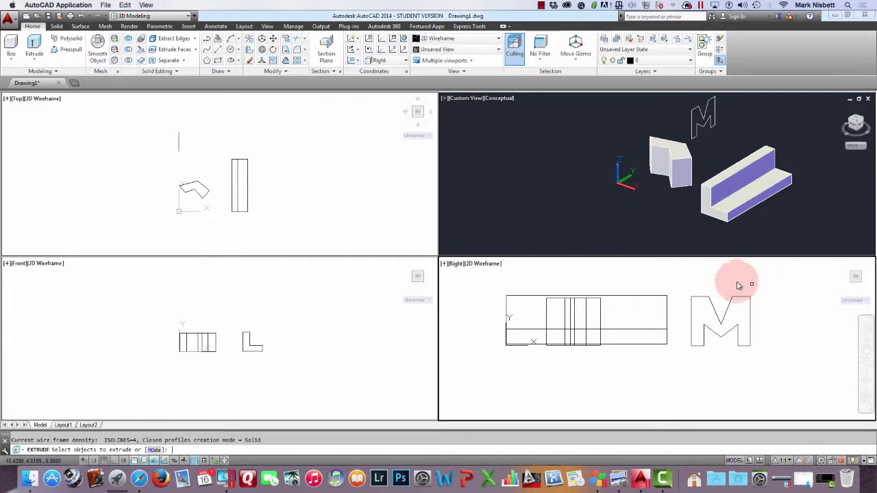
{"action": "left_click", "coordinate": [740, 293]}
{"action": "key", "text": "Return"}
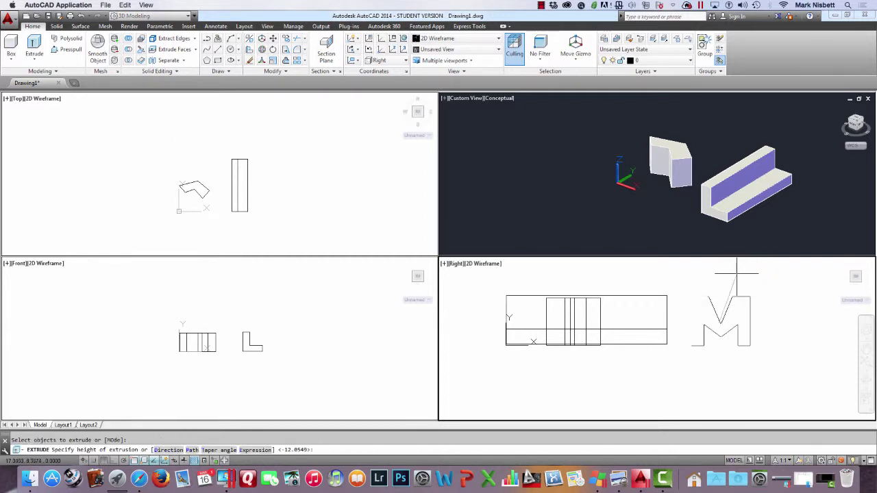
{"action": "left_click", "coordinate": [718, 172]}
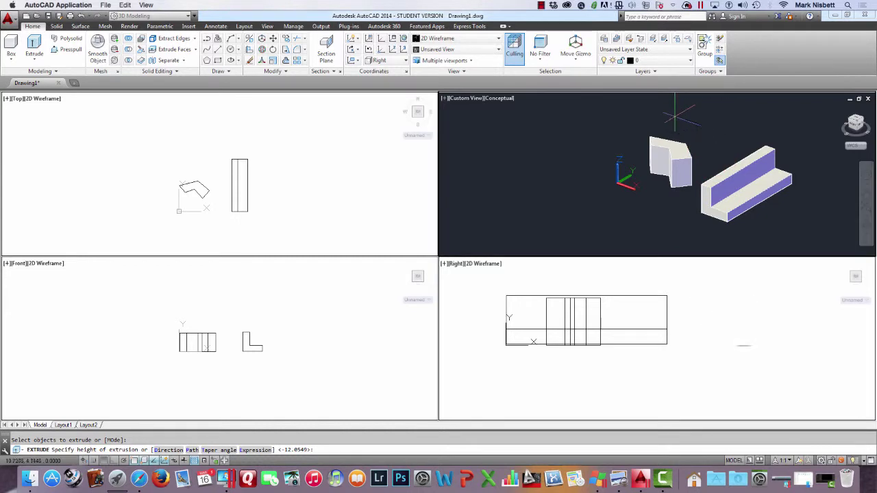
{"action": "key", "text": "Return"}
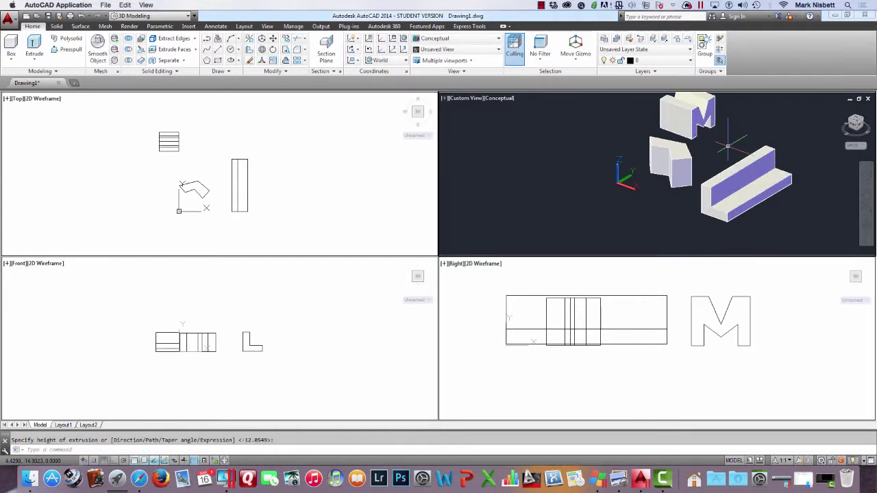
Erase all three extruded solids from the drawing with one crossing selection in the 3D viewport
{"action": "type", "text": "e"}
{"action": "key", "text": "Return"}
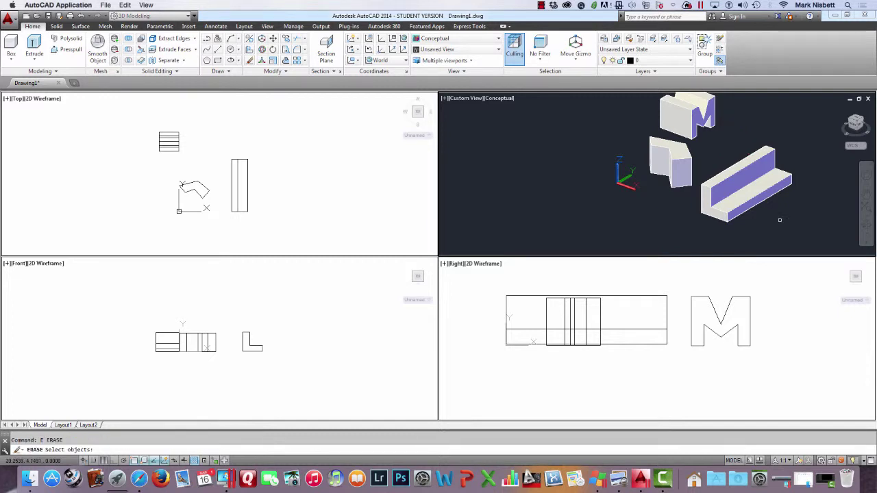
{"action": "left_click", "coordinate": [780, 220]}
{"action": "left_click", "coordinate": [672, 130]}
{"action": "key", "text": "Return"}
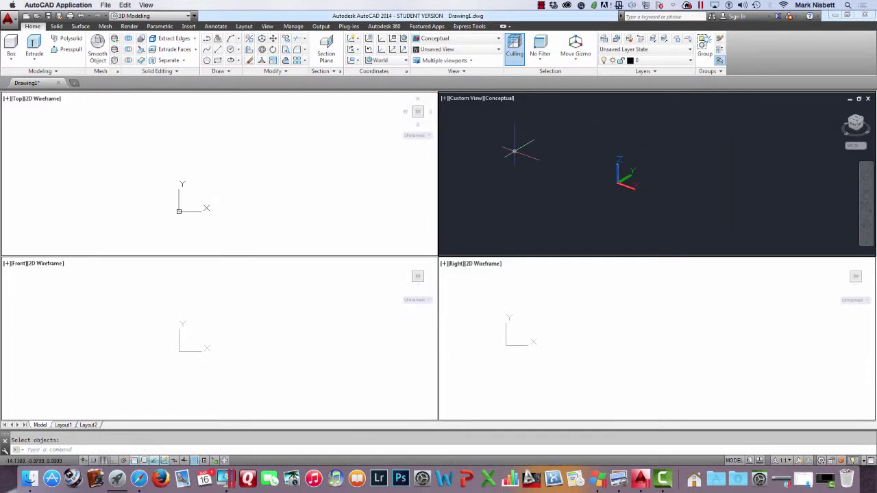
{"action": "left_click", "coordinate": [345, 143]}
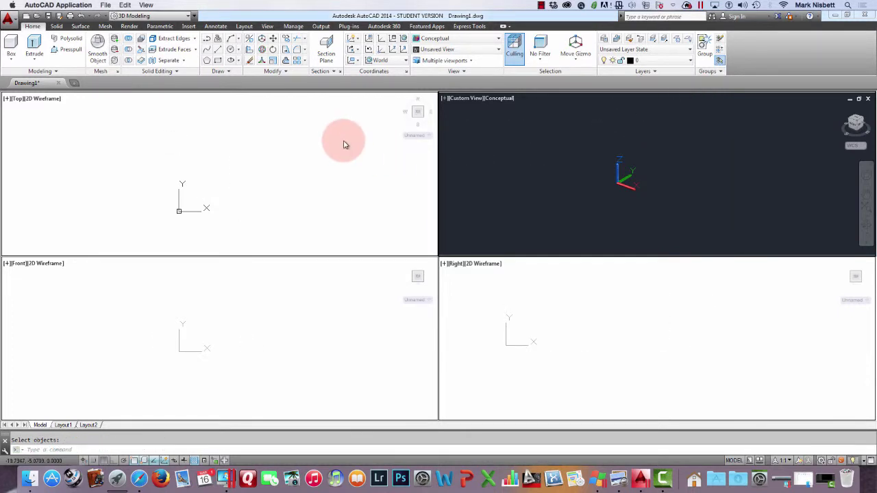
{"action": "left_click", "coordinate": [291, 304]}
{"action": "left_click", "coordinate": [571, 312]}
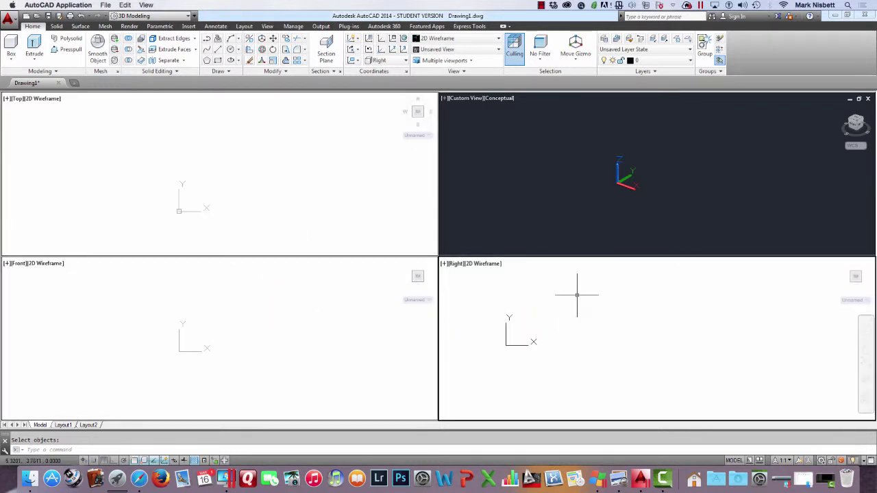
Set the window color scheme to Light in the display options and apply it
{"action": "left_click", "coordinate": [605, 202]}
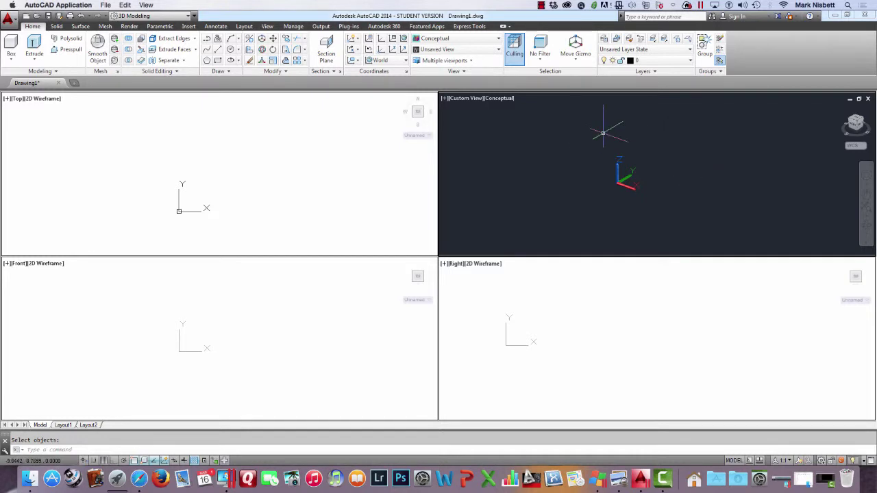
{"action": "right_click", "coordinate": [553, 129]}
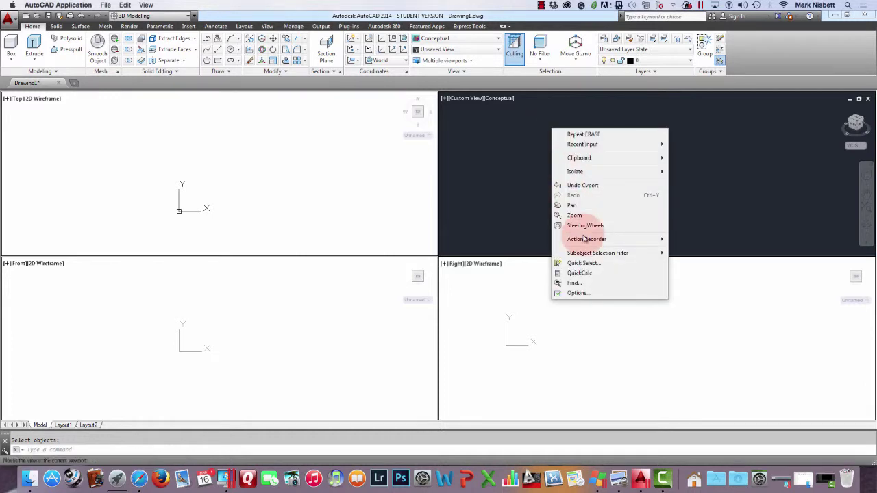
{"action": "left_click", "coordinate": [588, 295]}
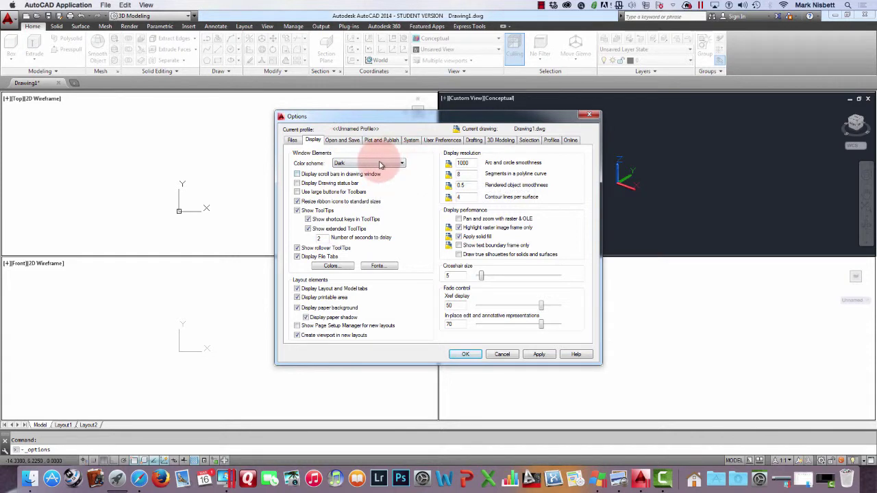
{"action": "left_click", "coordinate": [381, 164]}
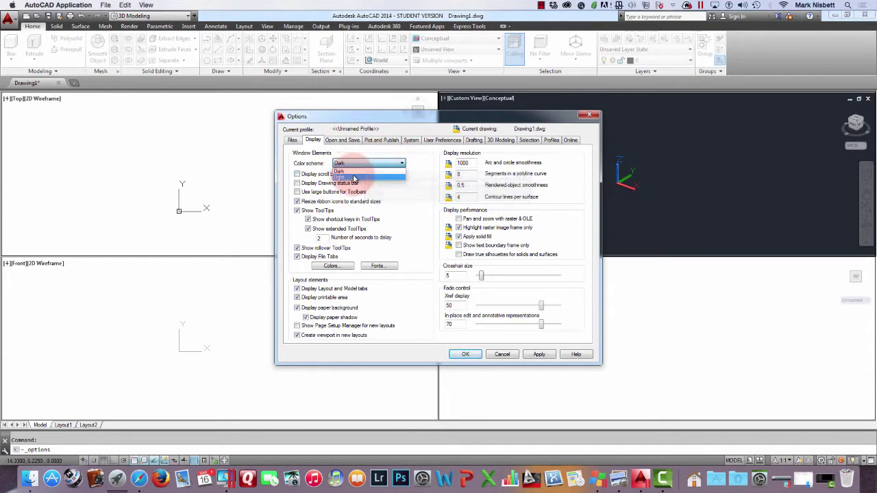
{"action": "left_click", "coordinate": [354, 179]}
{"action": "left_click", "coordinate": [541, 354]}
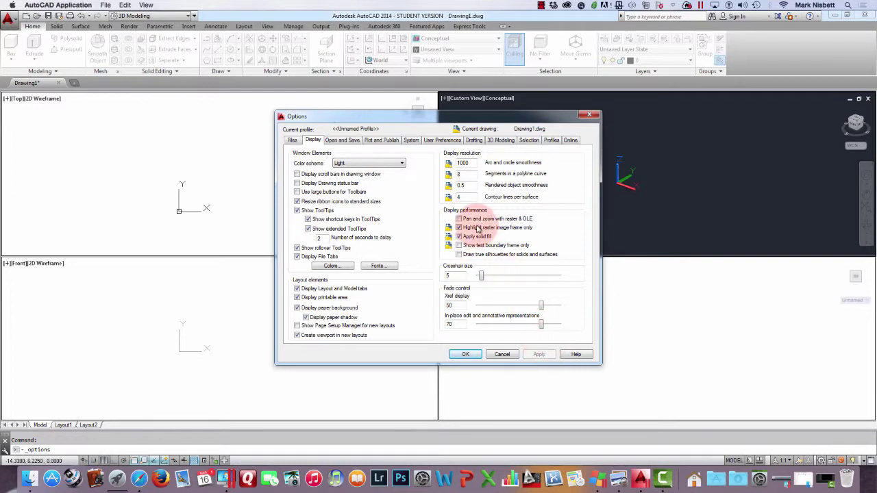
Set the window color scheme to Dark in the display options and apply it
{"action": "left_click", "coordinate": [370, 163]}
{"action": "left_click", "coordinate": [342, 171]}
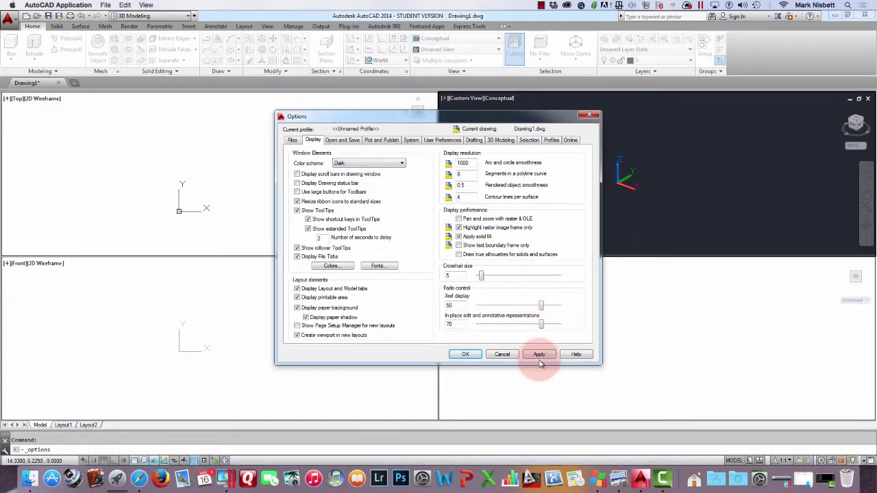
{"action": "left_click", "coordinate": [540, 356]}
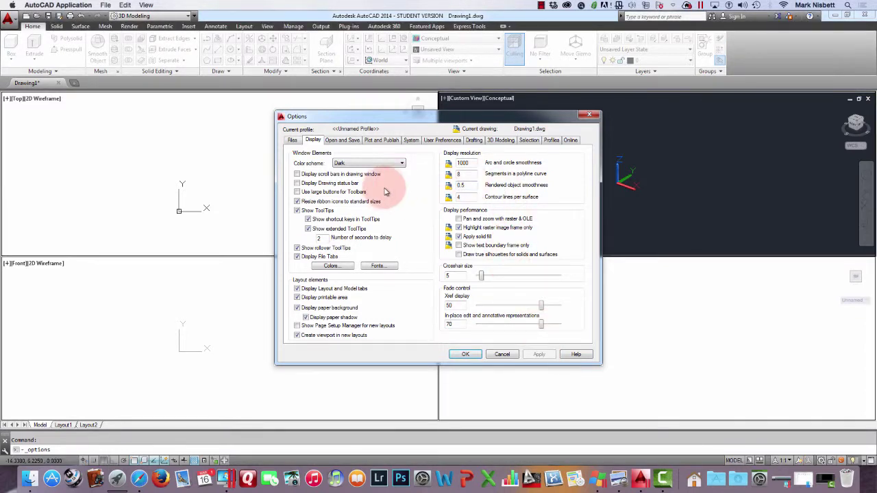
Set the uniform background color of the 3D parallel projection context to White, apply it and close the options
{"action": "left_click", "coordinate": [331, 266]}
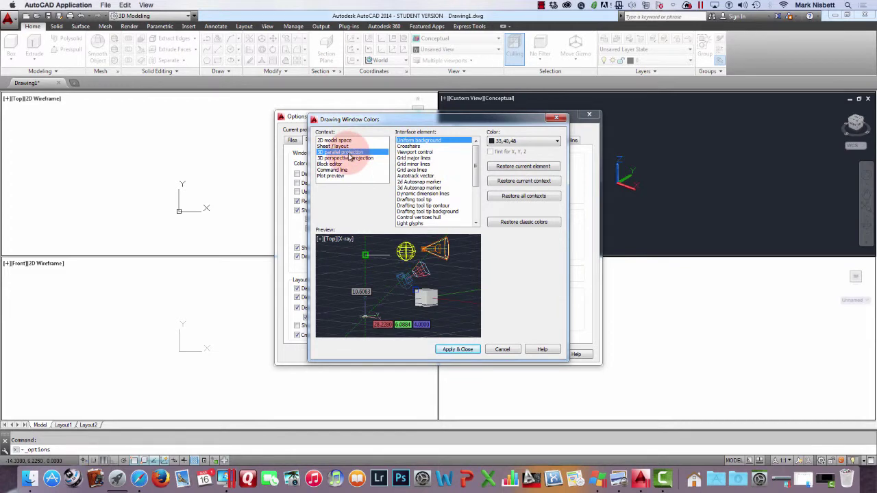
{"action": "left_click", "coordinate": [555, 140]}
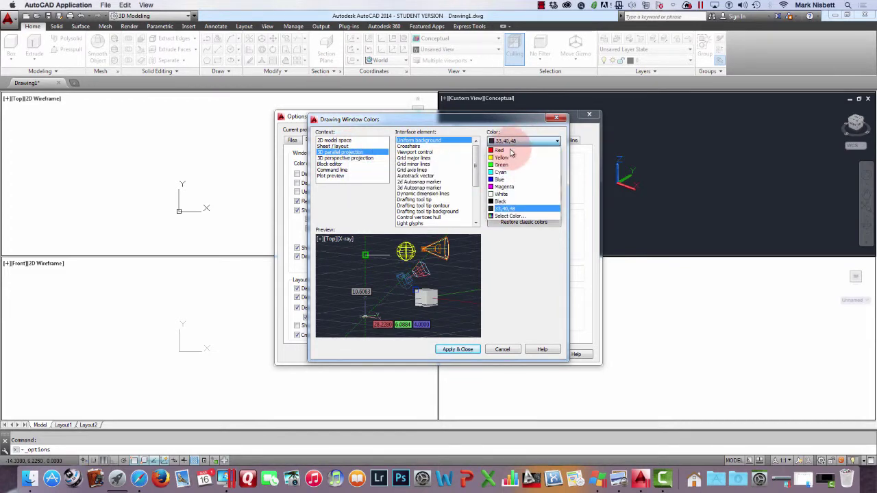
{"action": "left_click", "coordinate": [509, 201]}
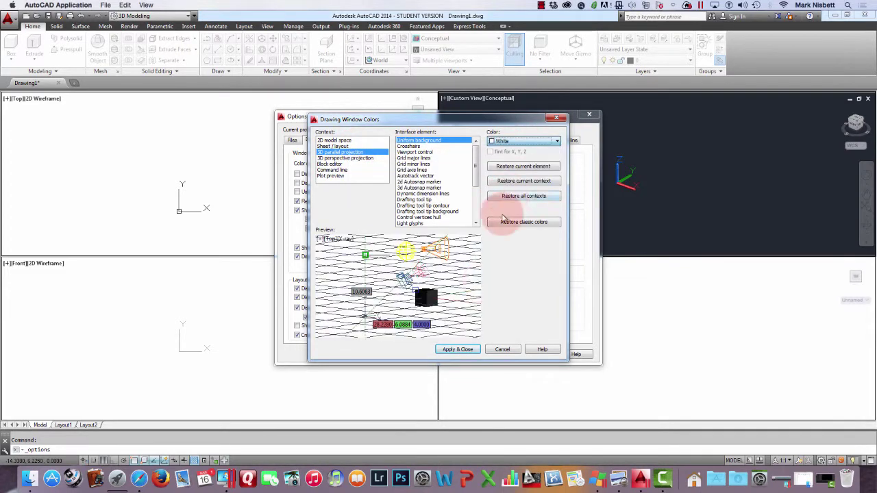
{"action": "left_click", "coordinate": [456, 349]}
{"action": "left_click", "coordinate": [480, 354]}
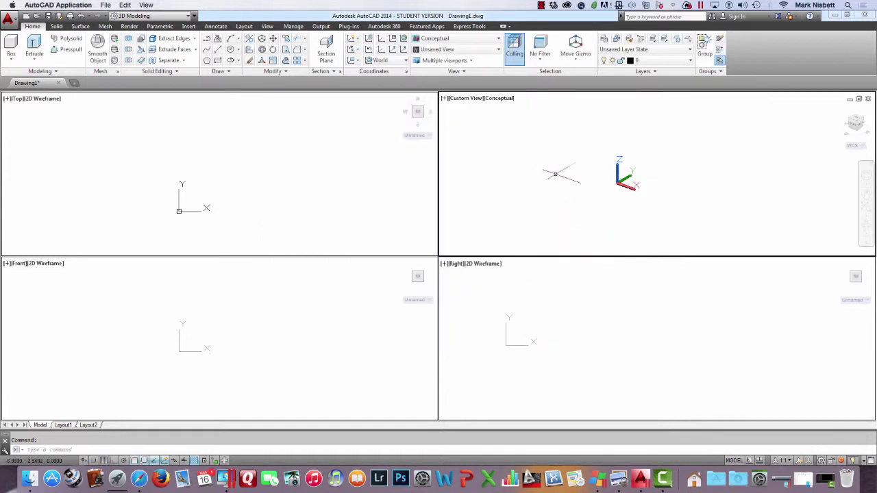
Make the Top viewport current and look through the available solid, surface and mesh modeling tools
{"action": "left_click", "coordinate": [322, 186]}
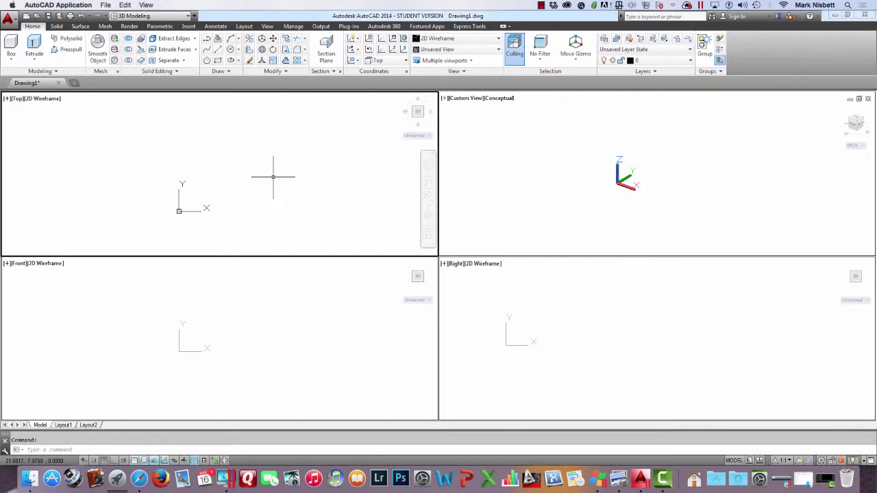
{"action": "left_click", "coordinate": [10, 60]}
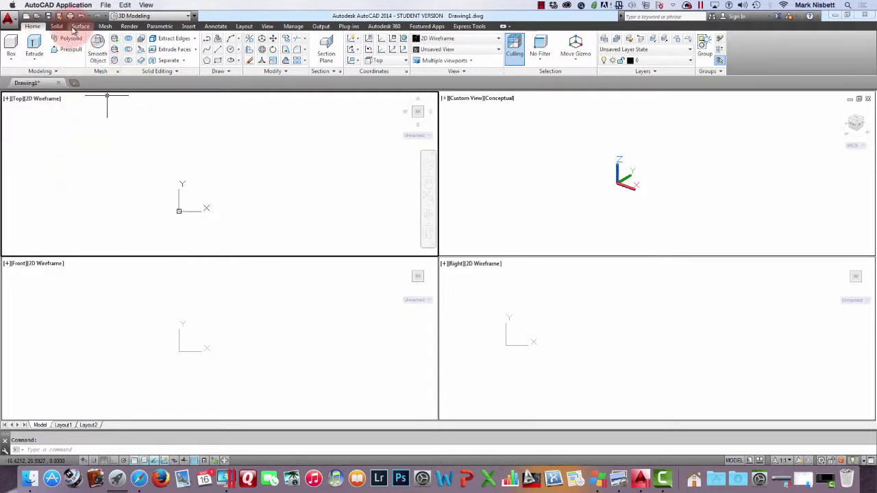
{"action": "left_click", "coordinate": [79, 26]}
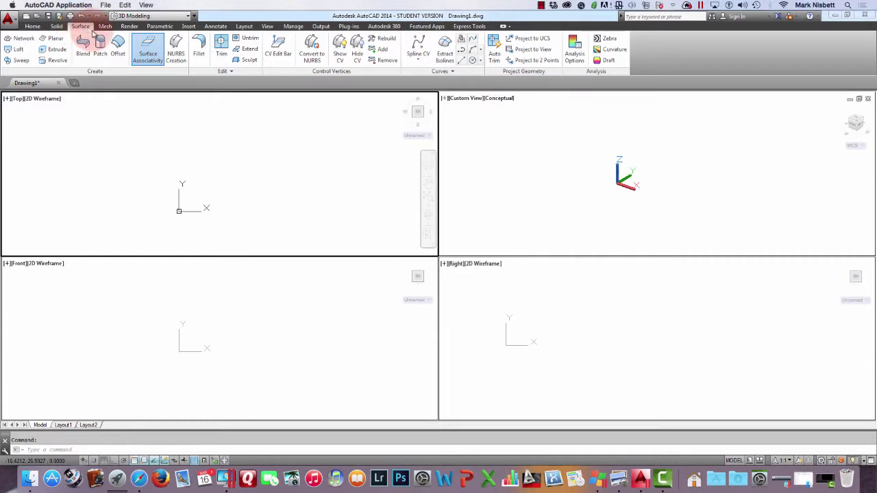
{"action": "left_click", "coordinate": [105, 27]}
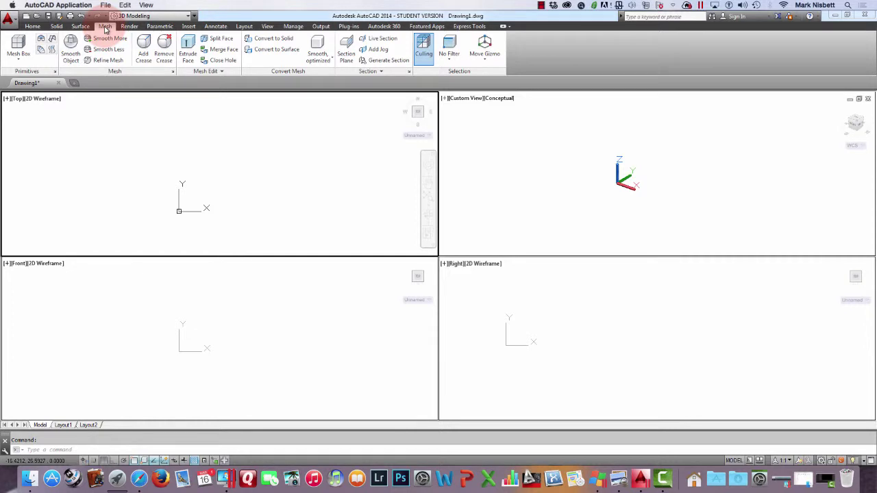
{"action": "left_click", "coordinate": [80, 26]}
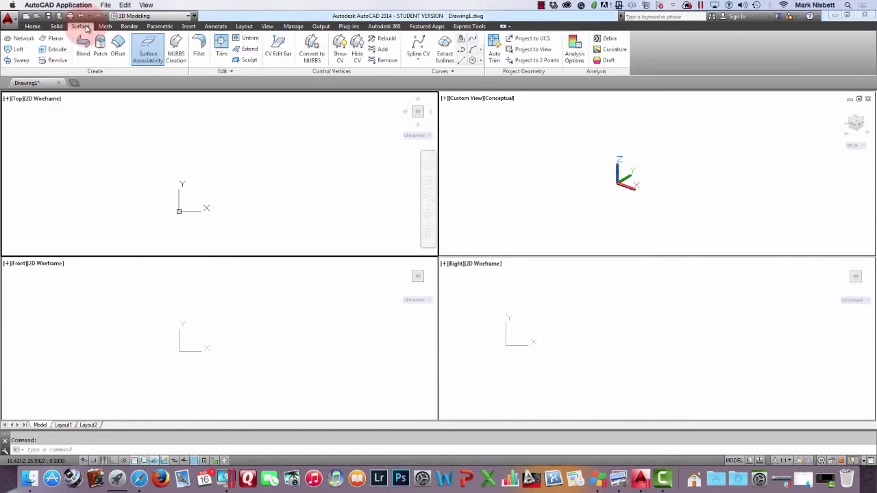
{"action": "left_click", "coordinate": [105, 26]}
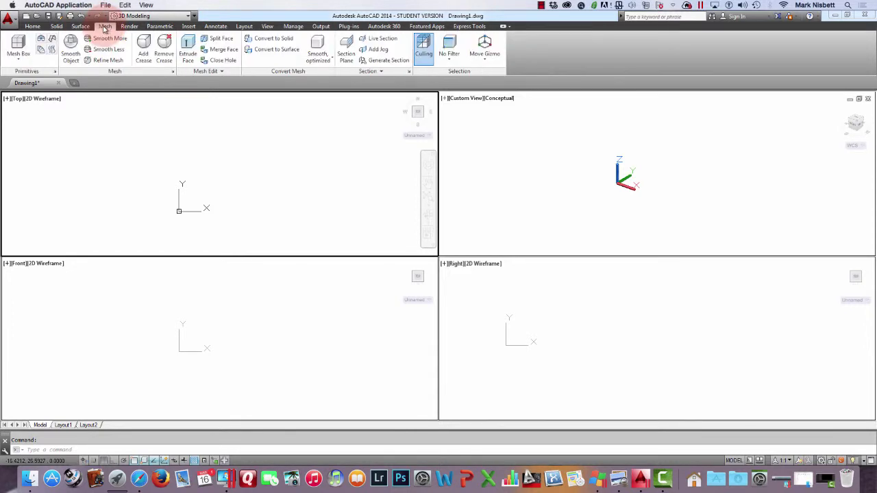
{"action": "left_click", "coordinate": [56, 26]}
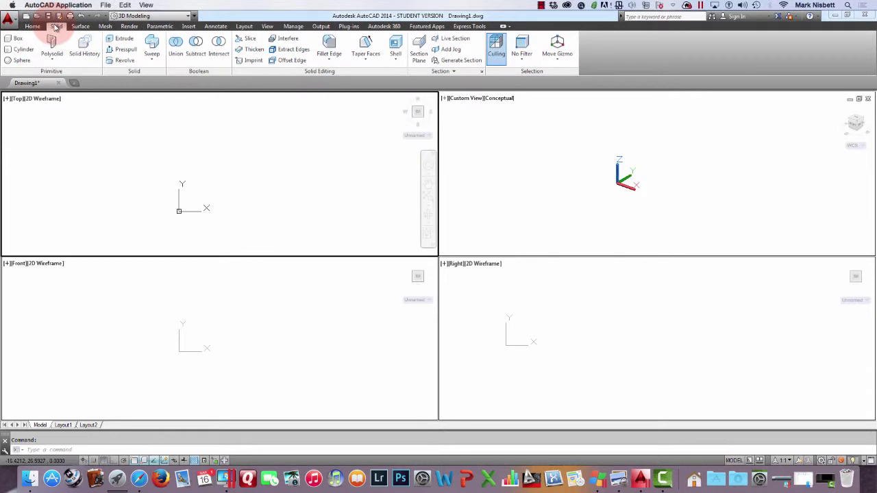
{"action": "left_click", "coordinate": [34, 26]}
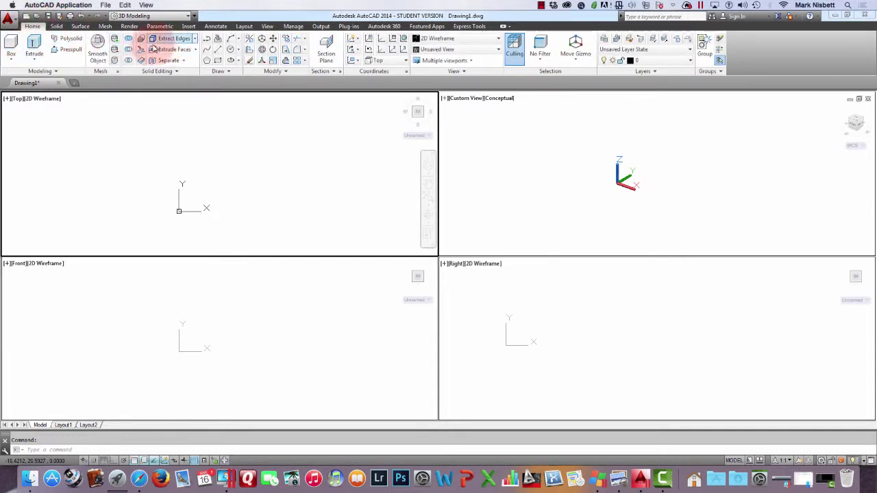
Create a solid box in the Top viewport from two freely placed opposite corners, with a height of 1
{"action": "left_click", "coordinate": [11, 47]}
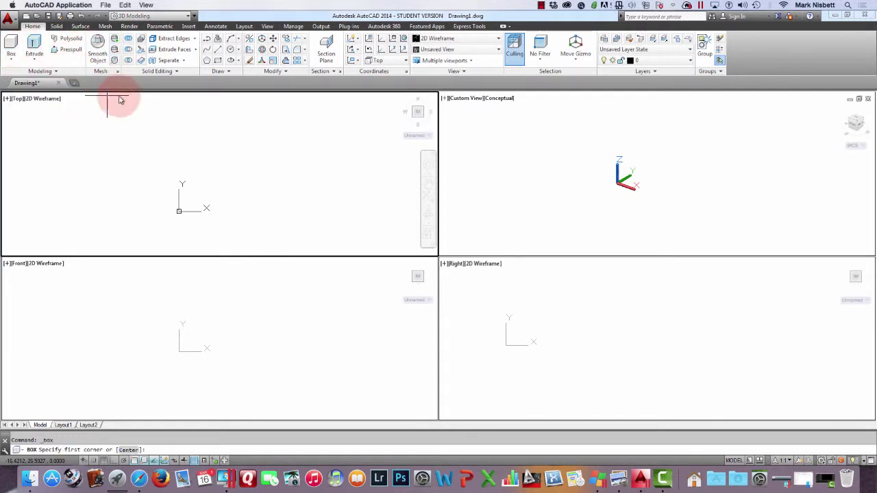
{"action": "left_click", "coordinate": [174, 142]}
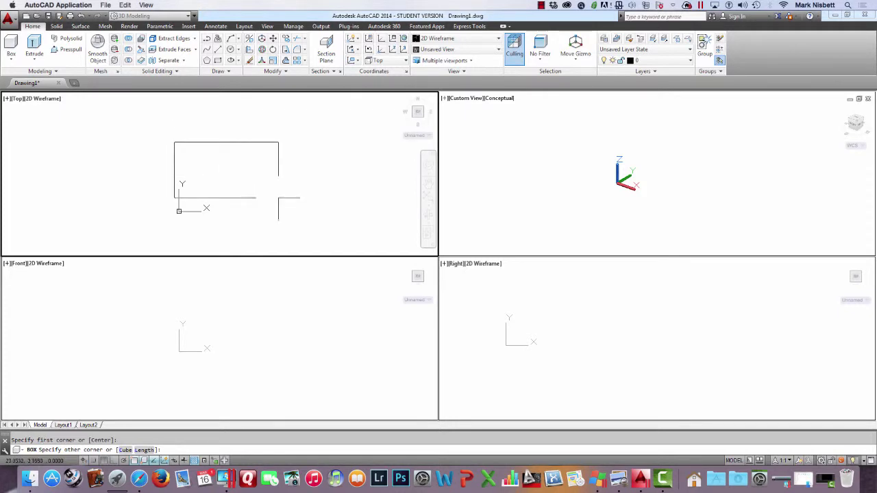
{"action": "left_click", "coordinate": [267, 194]}
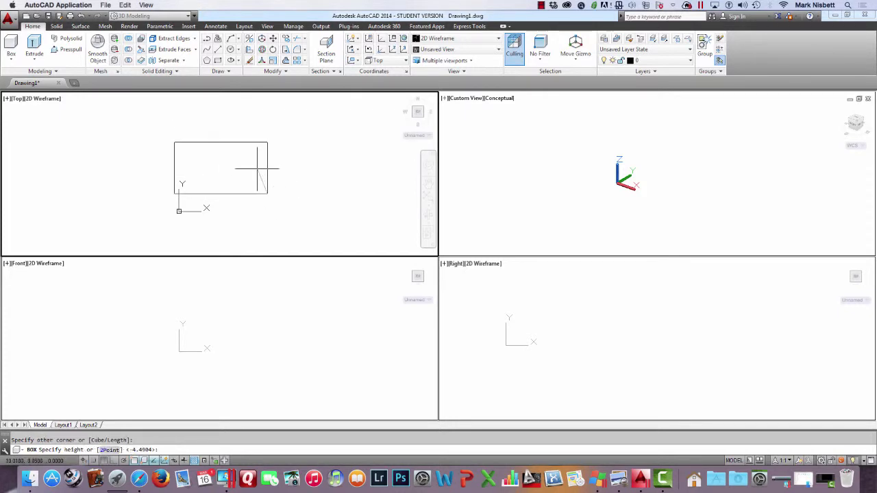
{"action": "type", "text": "1"}
{"action": "key", "text": "Return"}
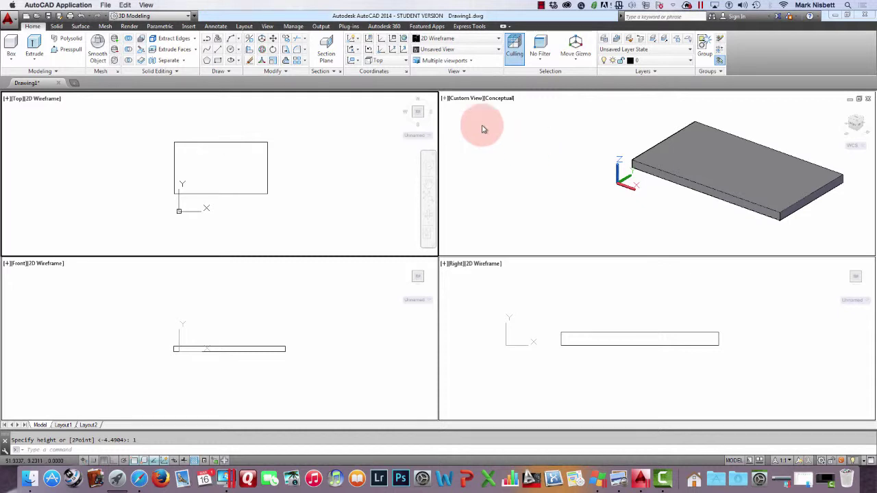
Create a cylinder to the left of the box in the Top viewport, with a base radius of about 4.66 and height 10
{"action": "left_click", "coordinate": [11, 59]}
{"action": "left_click", "coordinate": [30, 95]}
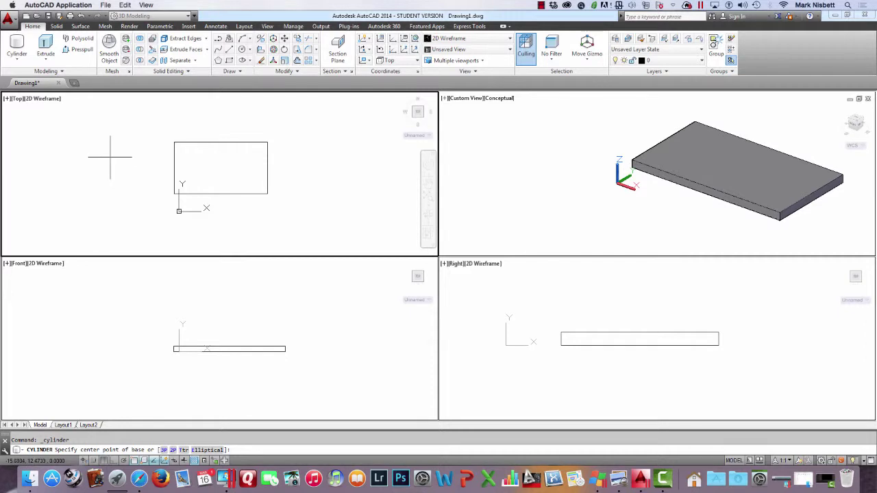
{"action": "left_click", "coordinate": [109, 158]}
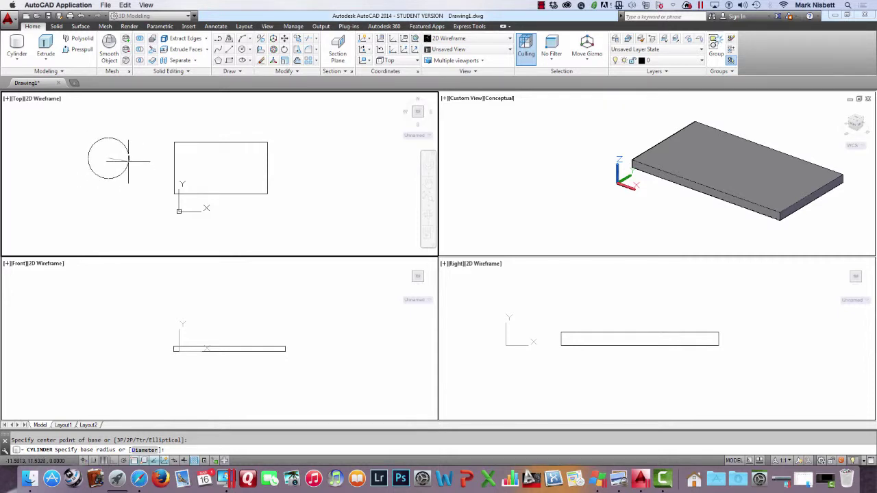
{"action": "left_click", "coordinate": [127, 159]}
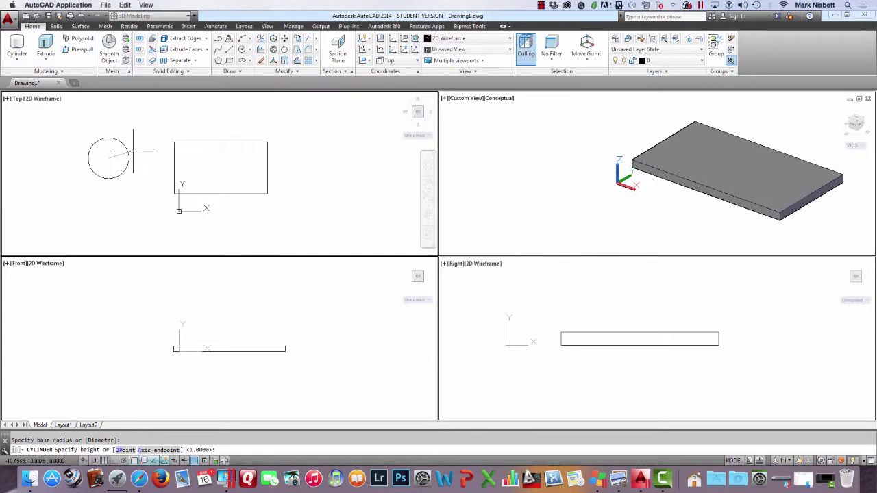
{"action": "key", "text": "Return"}
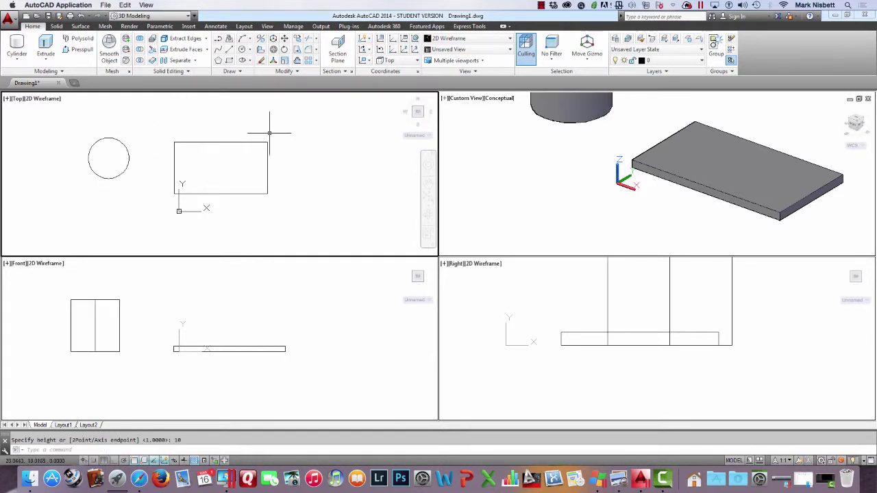
Create a cone to the right of the box in the Top viewport, with a base radius of about 4.43 and height 10
{"action": "left_click", "coordinate": [610, 185]}
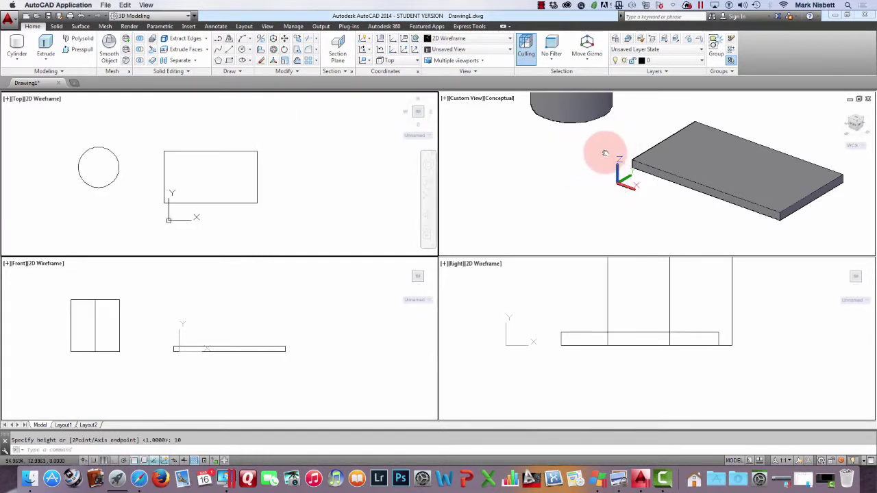
{"action": "scroll", "coordinate": [602, 146], "scroll_direction": "down", "scroll_amount": 8}
{"action": "scroll", "coordinate": [602, 146], "scroll_direction": "up", "scroll_amount": 8}
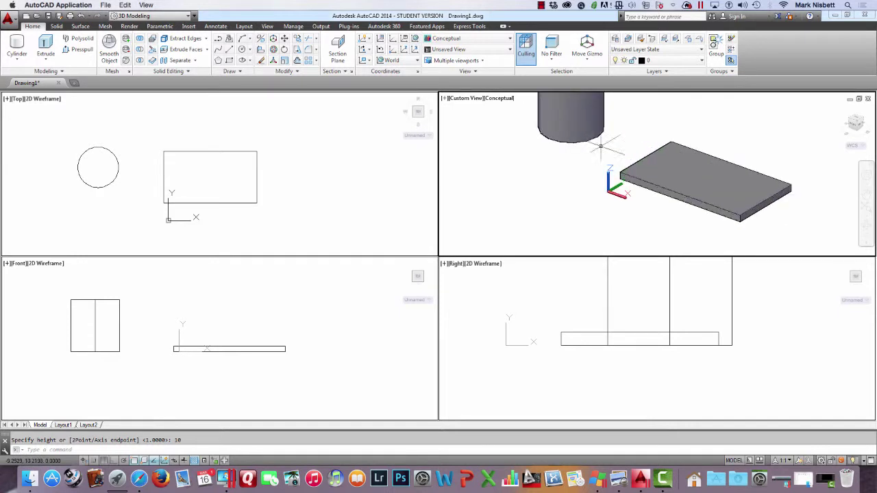
{"action": "scroll", "coordinate": [603, 145], "scroll_direction": "down", "scroll_amount": 6}
{"action": "scroll", "coordinate": [606, 145], "scroll_direction": "up", "scroll_amount": 4}
{"action": "middle_click_drag", "start_coordinate": [608, 145], "coordinate": [648, 173]}
{"action": "left_click", "coordinate": [311, 139]}
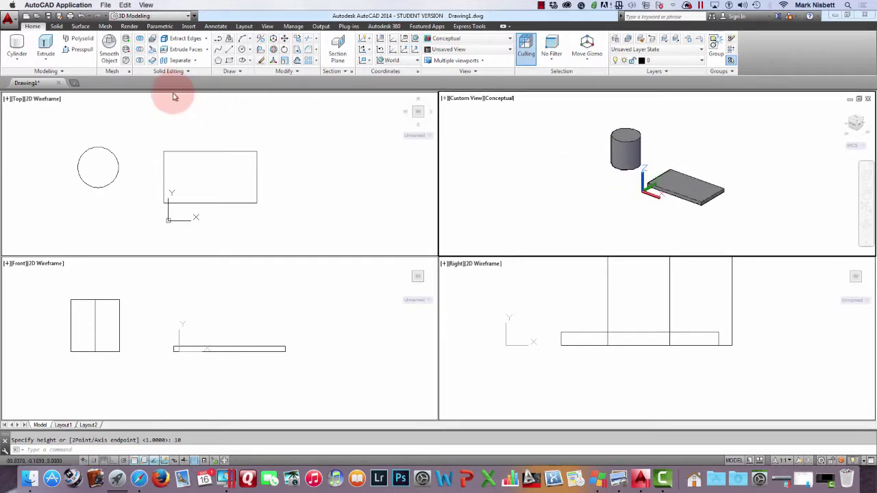
{"action": "left_click", "coordinate": [19, 53]}
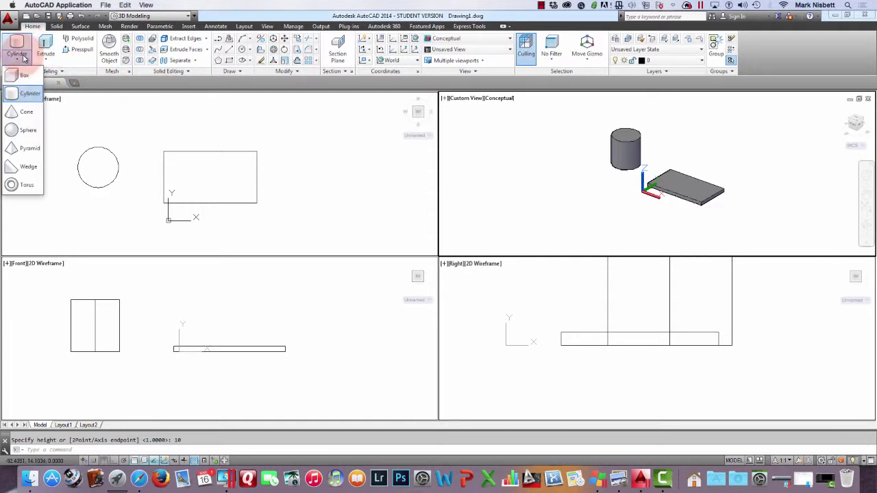
{"action": "left_click", "coordinate": [28, 113]}
{"action": "left_click", "coordinate": [173, 128]}
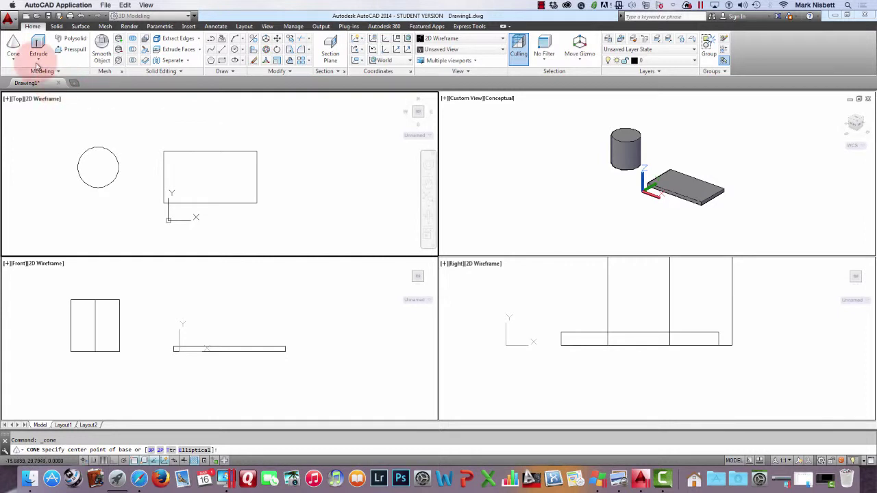
{"action": "left_click", "coordinate": [302, 164]}
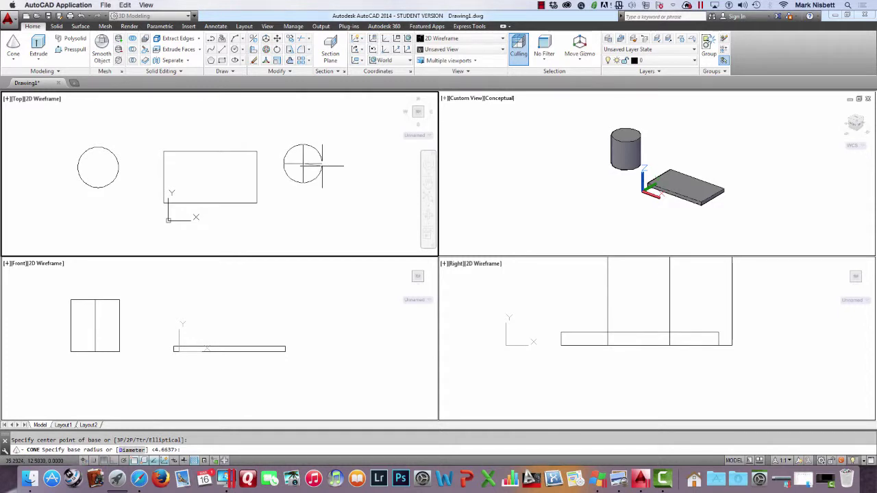
{"action": "left_click", "coordinate": [322, 165]}
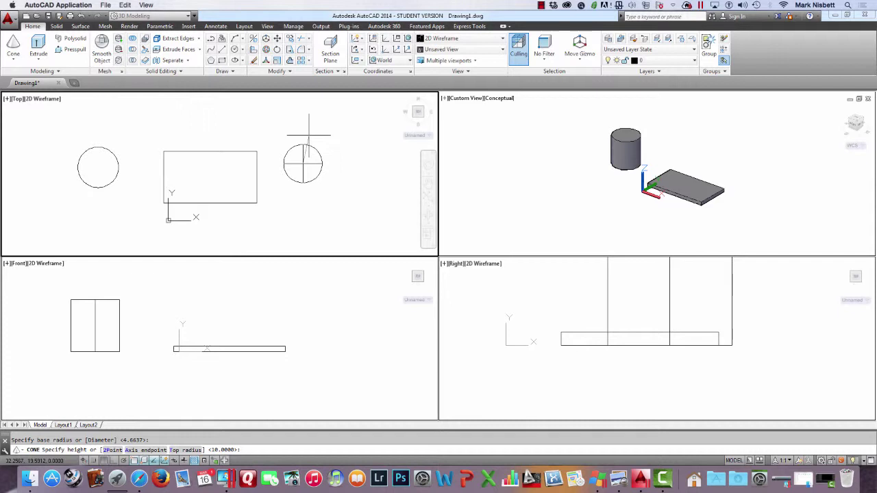
{"action": "key", "text": "Return"}
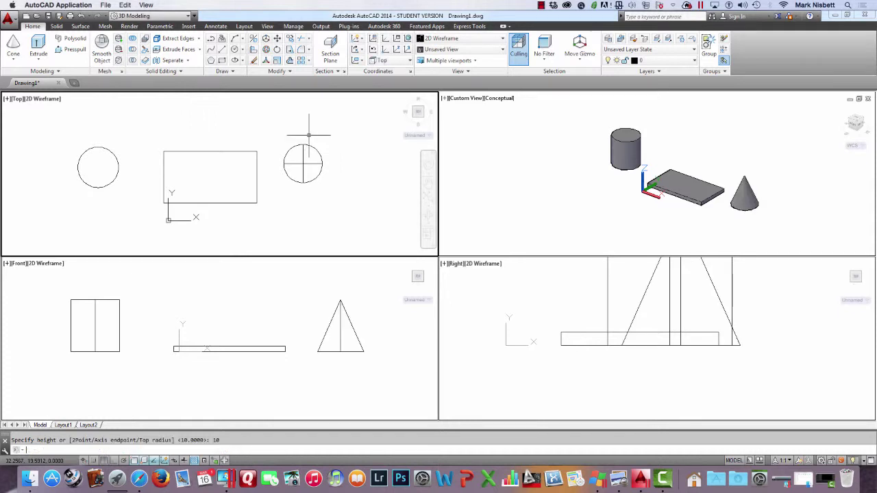
Create a sphere just above the box in the Top viewport, setting its radius freely
{"action": "left_click", "coordinate": [762, 186]}
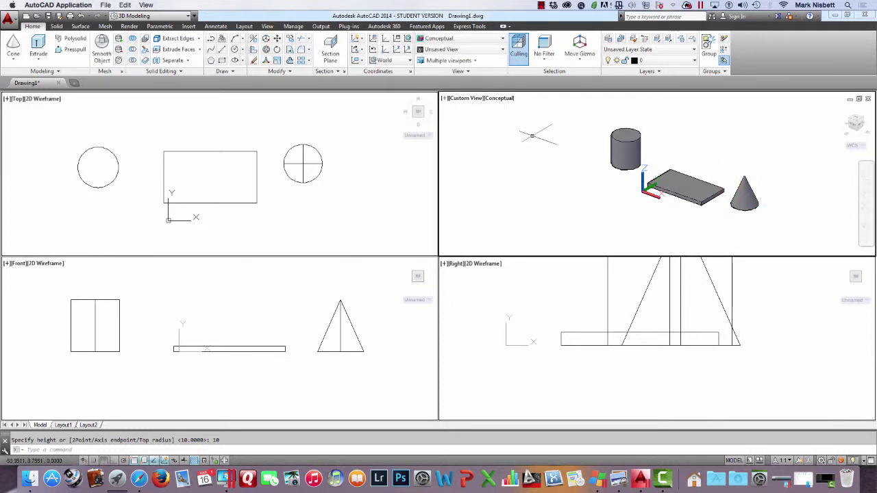
{"action": "left_click", "coordinate": [13, 59]}
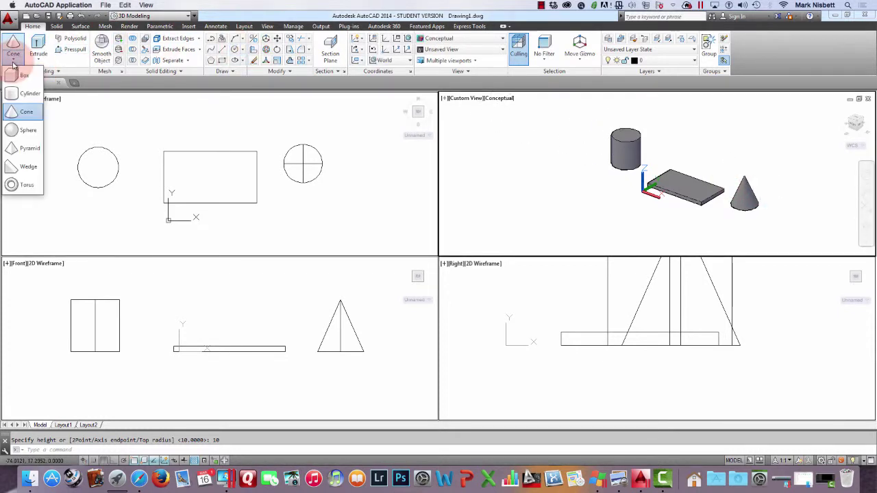
{"action": "left_click", "coordinate": [25, 128]}
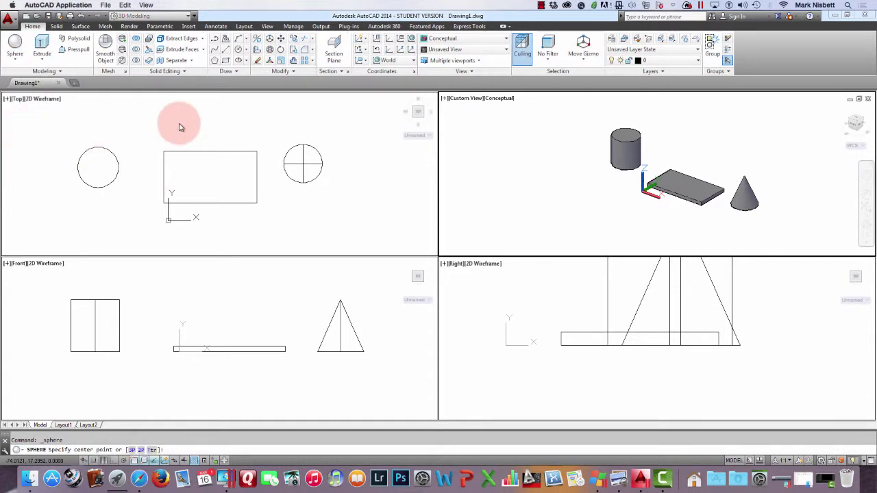
{"action": "left_click", "coordinate": [212, 122]}
{"action": "left_click", "coordinate": [201, 114]}
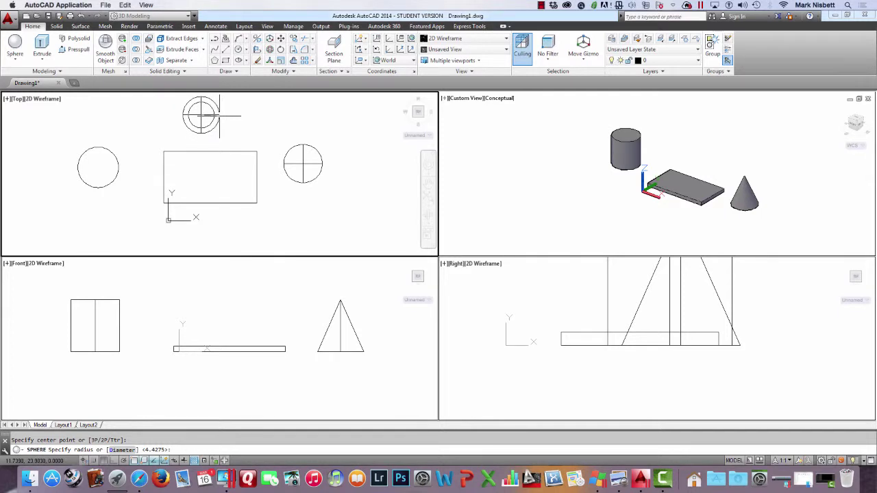
{"action": "left_click", "coordinate": [220, 115]}
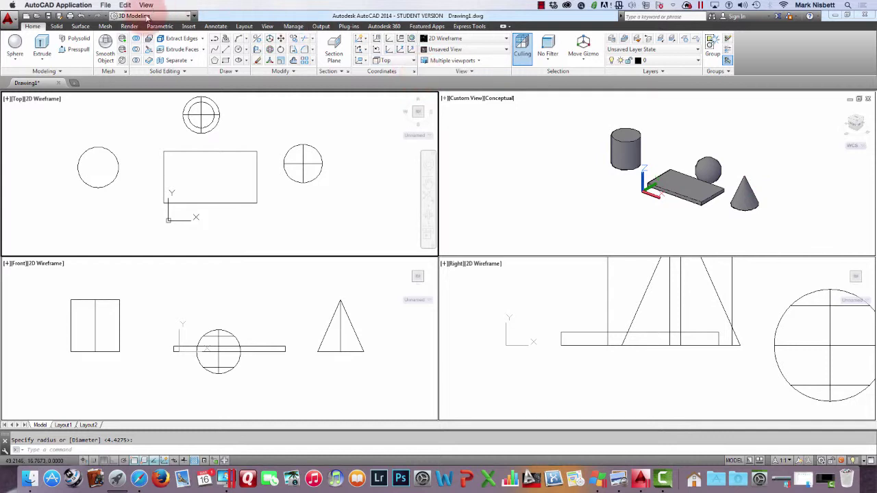
Create a four-sided pyramid just below the cylinder in the Top viewport, with a freely set base radius and a height of 10
{"action": "left_click", "coordinate": [18, 61]}
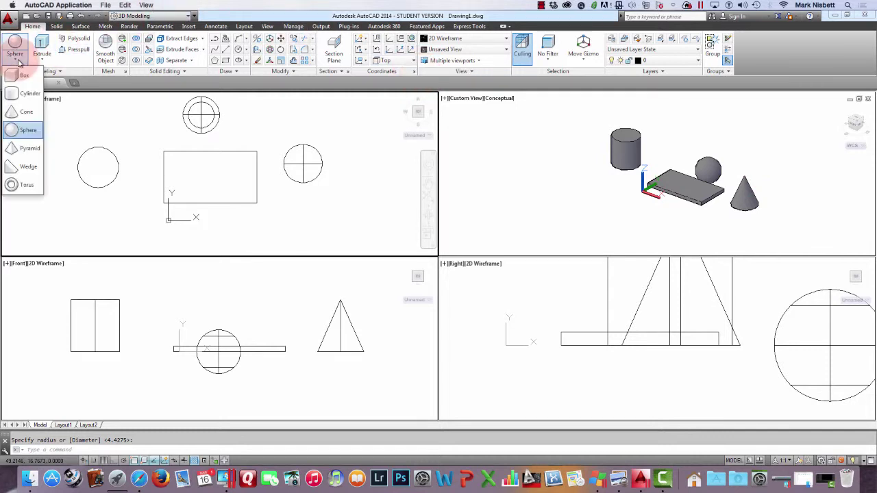
{"action": "left_click", "coordinate": [31, 148]}
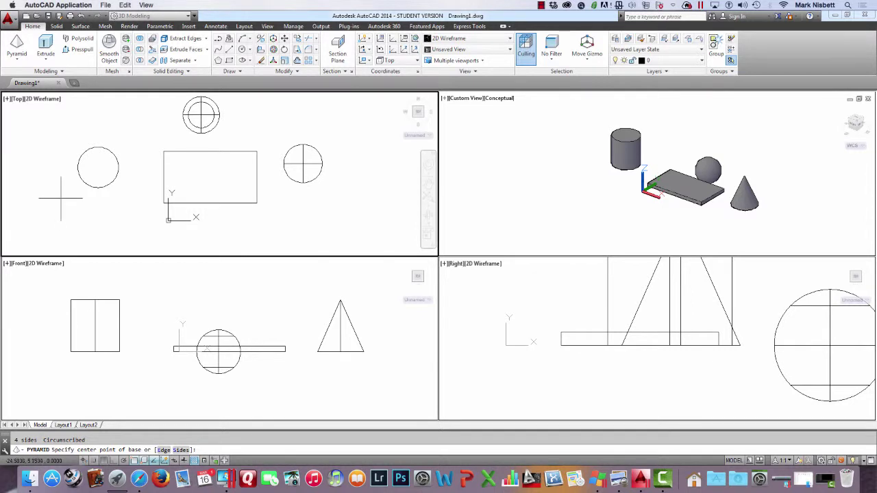
{"action": "left_click", "coordinate": [85, 211]}
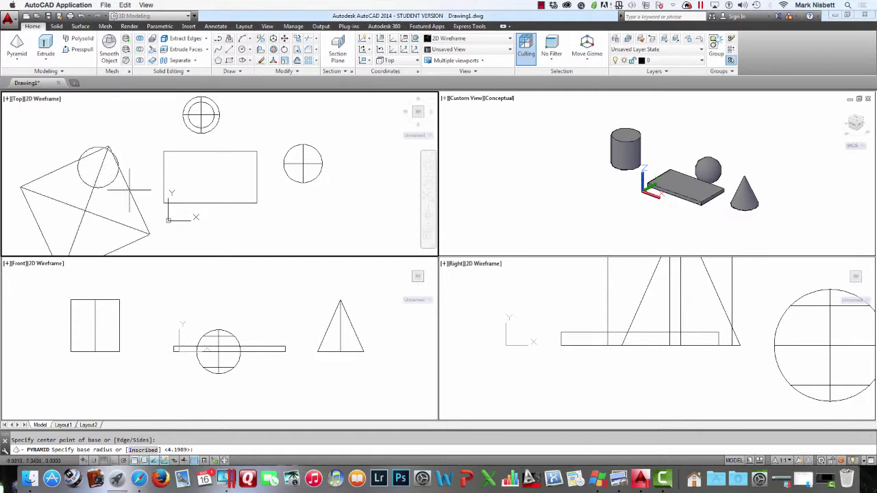
{"action": "left_click", "coordinate": [105, 212]}
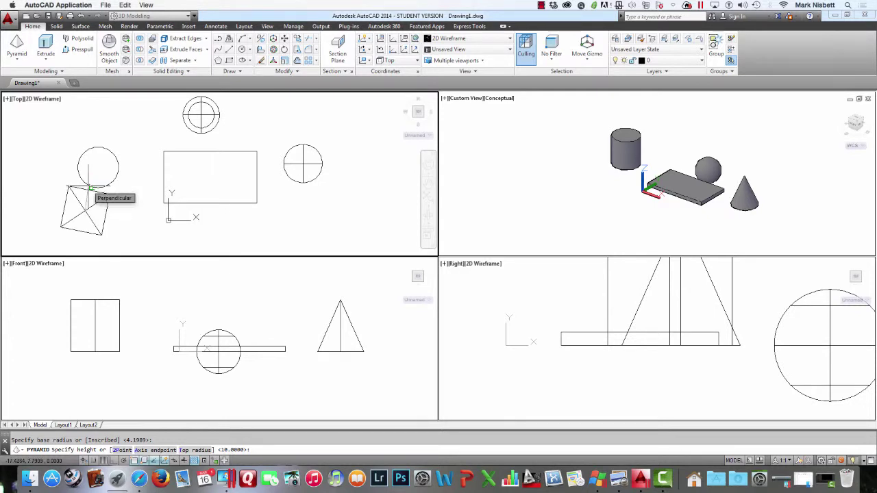
{"action": "left_click", "coordinate": [90, 188]}
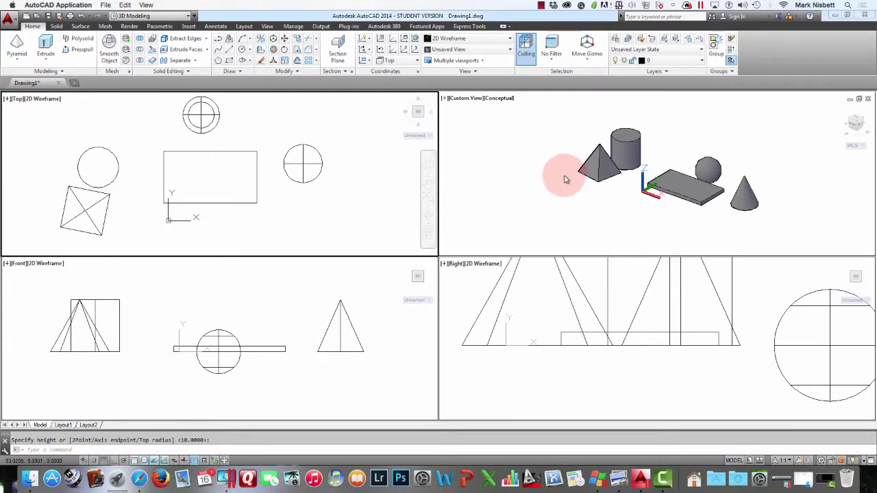
Create a wedge below the cone in the Top viewport from two freely placed opposite corners, with a height of 10
{"action": "left_click", "coordinate": [20, 64]}
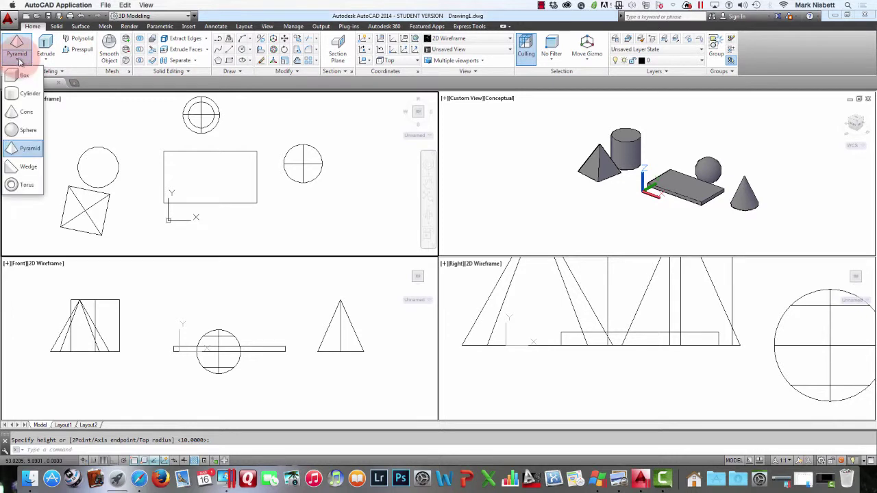
{"action": "left_click", "coordinate": [28, 168]}
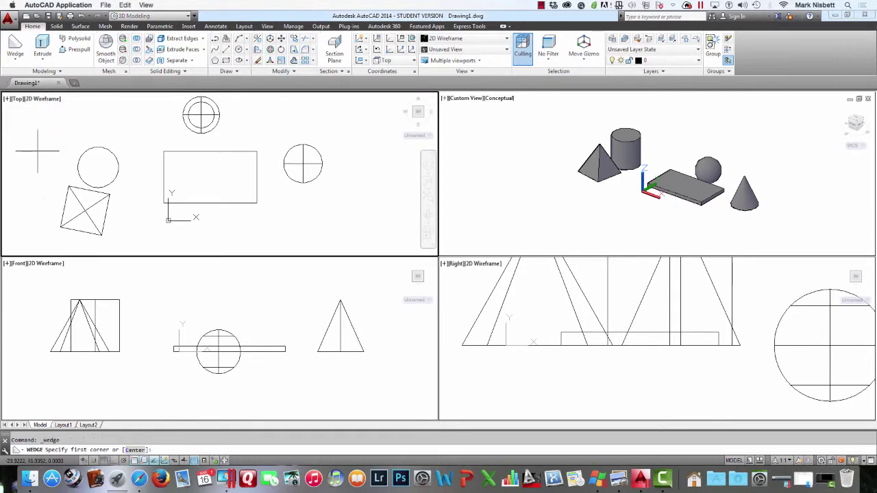
{"action": "left_click", "coordinate": [293, 200]}
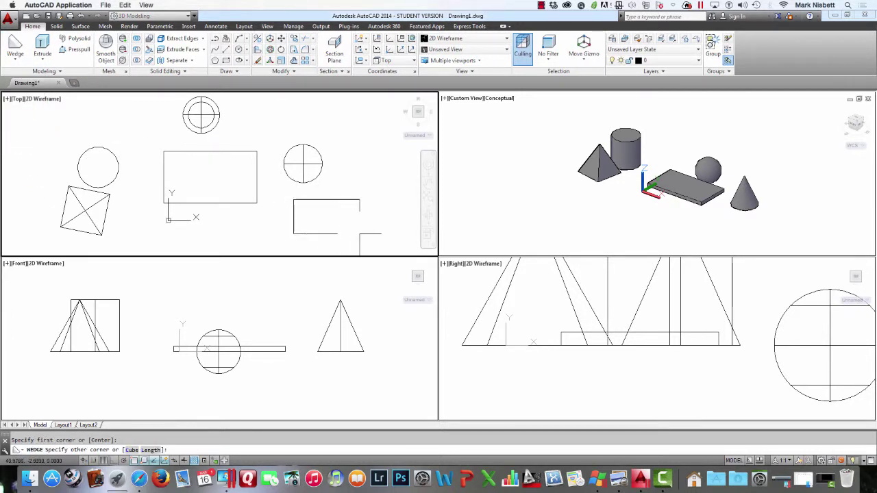
{"action": "left_click", "coordinate": [381, 233]}
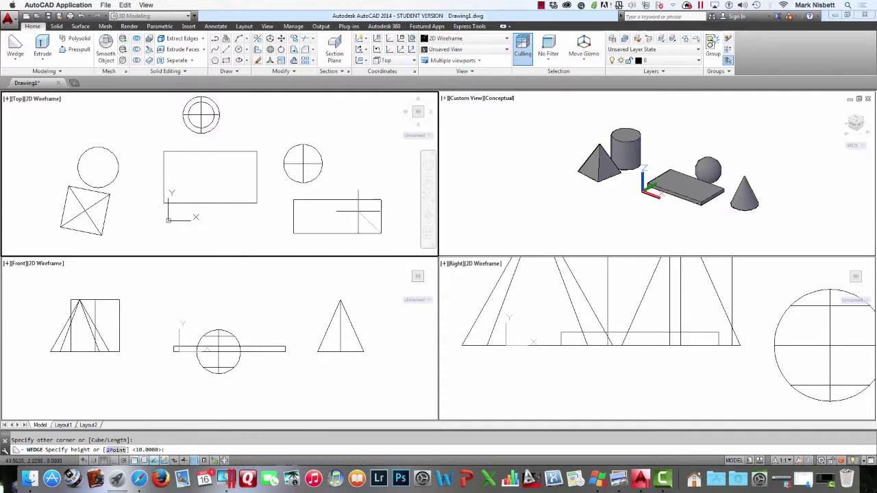
{"action": "key", "text": "Return"}
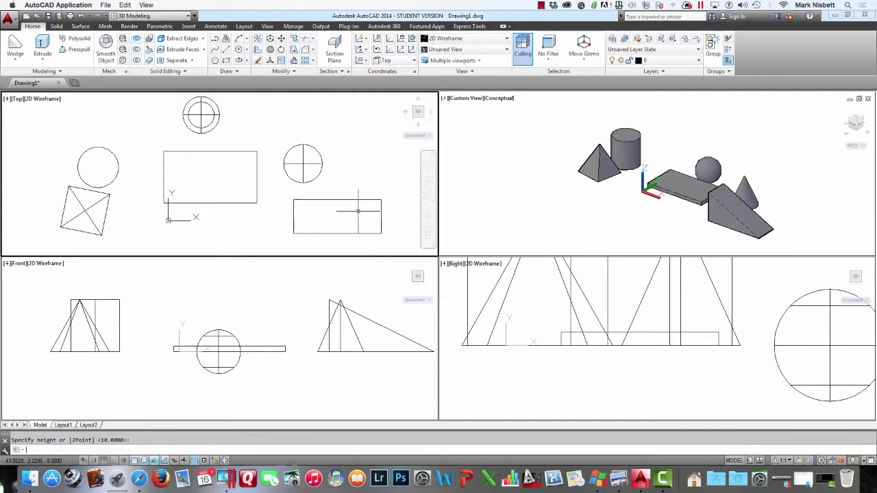
Create a torus between the cylinder and the sphere in the Top viewport, setting its radius and tube radius freely
{"action": "left_click", "coordinate": [16, 57]}
{"action": "left_click", "coordinate": [32, 184]}
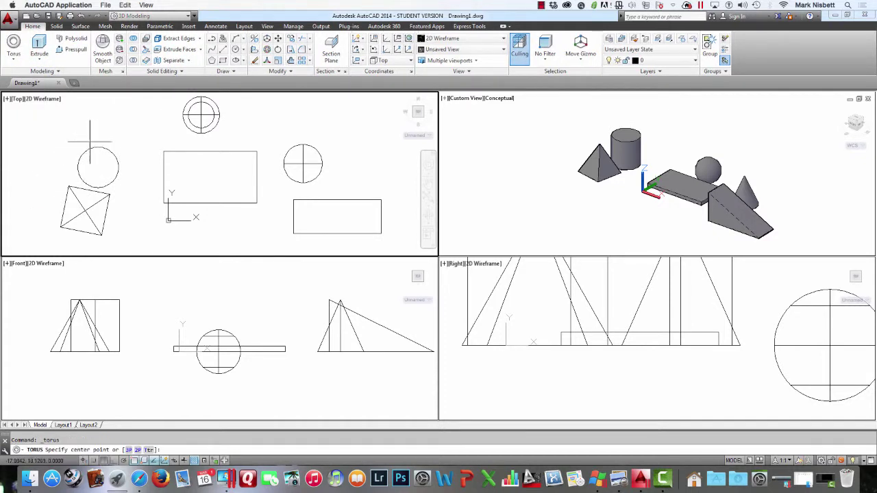
{"action": "left_click", "coordinate": [132, 119]}
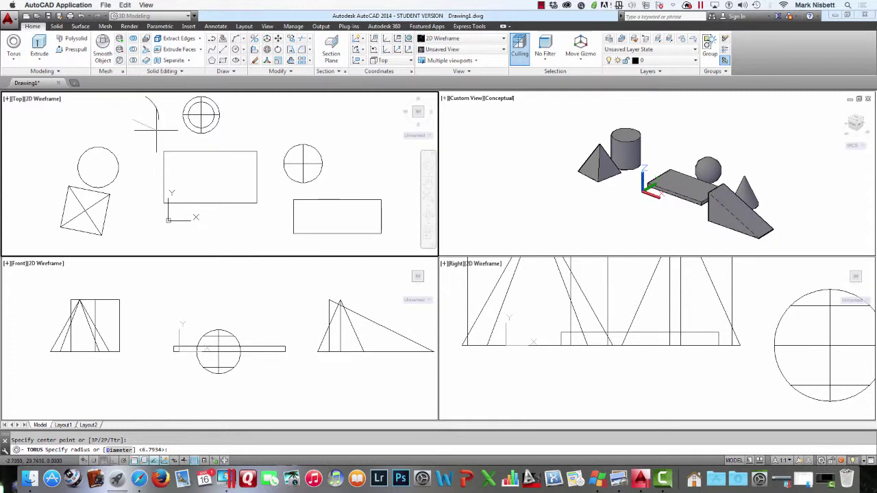
{"action": "left_click", "coordinate": [161, 126]}
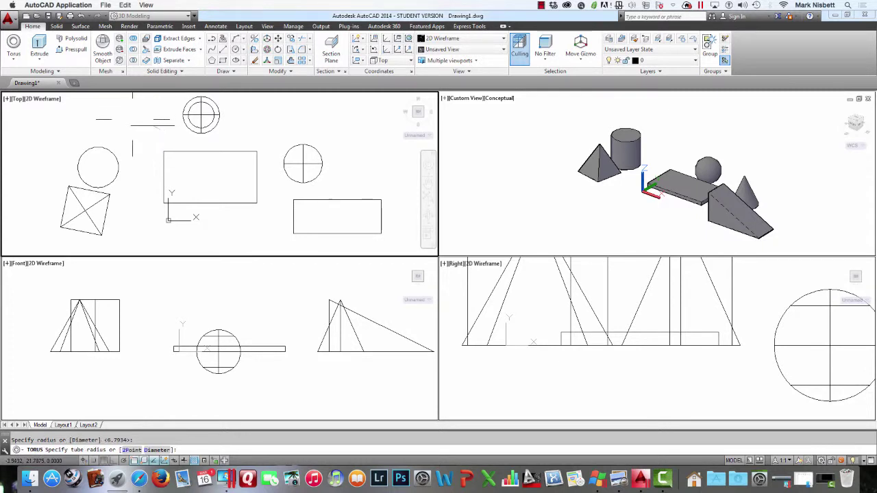
{"action": "left_click", "coordinate": [151, 121]}
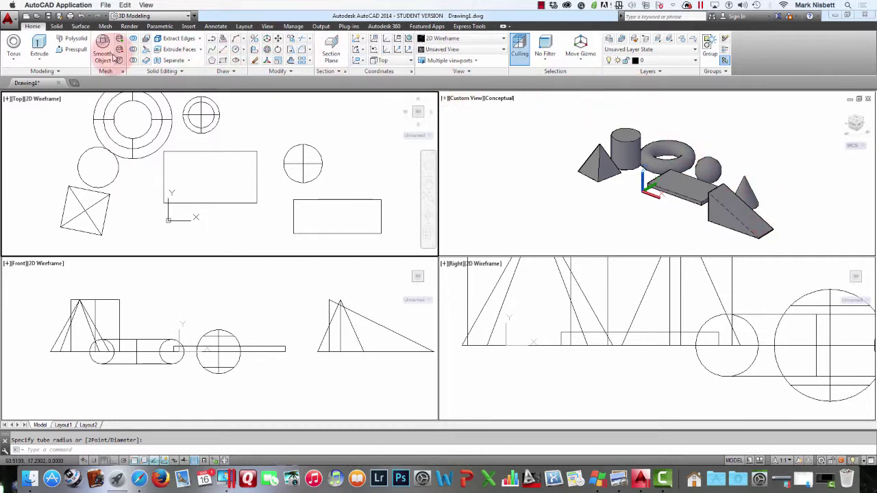
{"action": "left_click", "coordinate": [20, 60]}
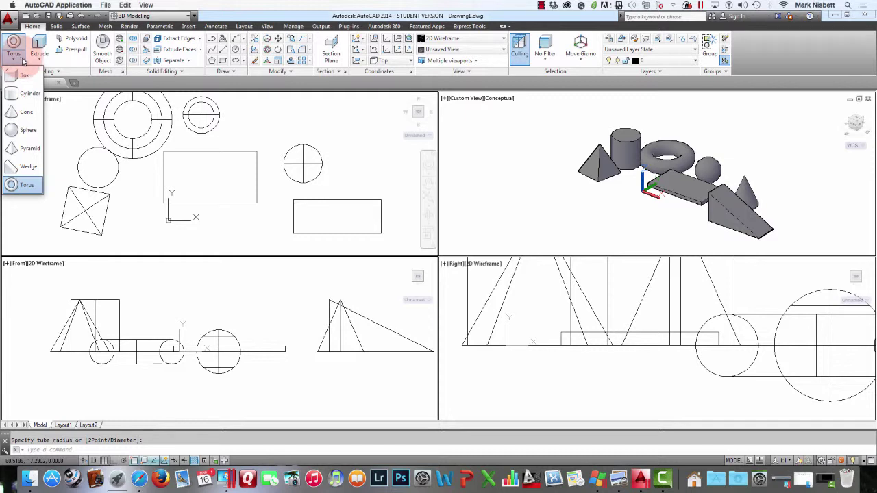
{"action": "left_click", "coordinate": [141, 146]}
{"action": "key", "text": "Escape"}
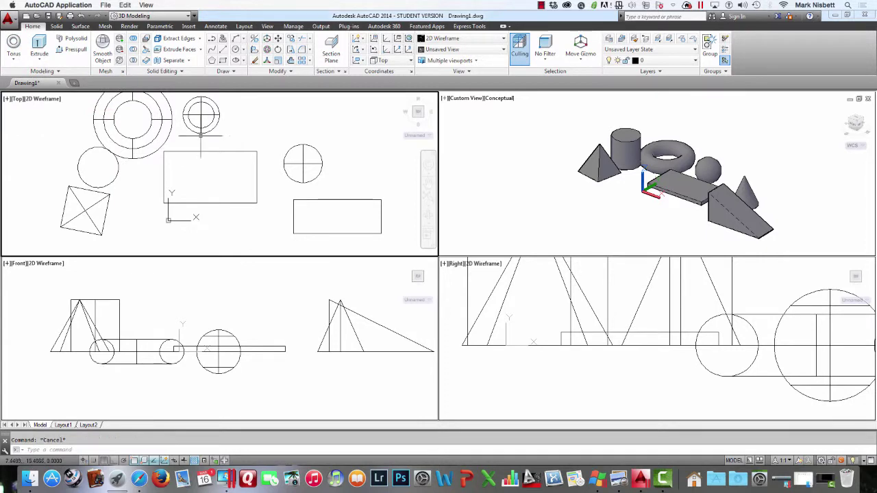
Erase all the primitive solids from the drawing
{"action": "left_click", "coordinate": [394, 240]}
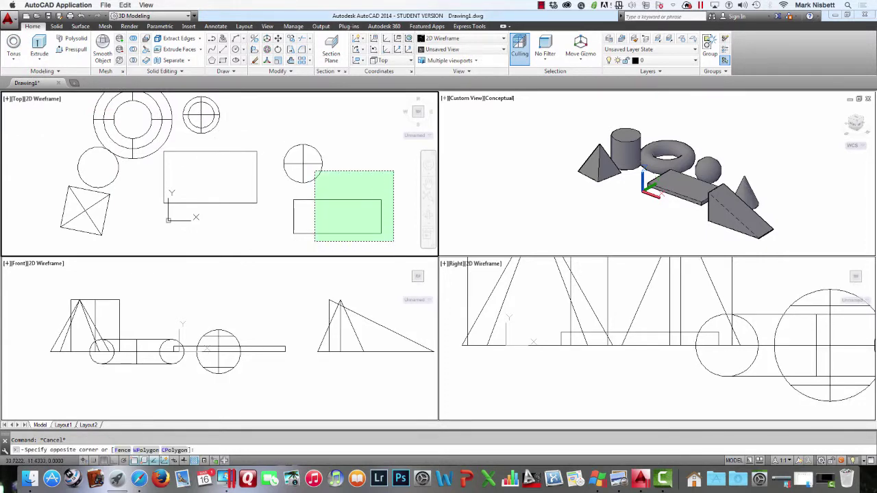
{"action": "left_click", "coordinate": [62, 97]}
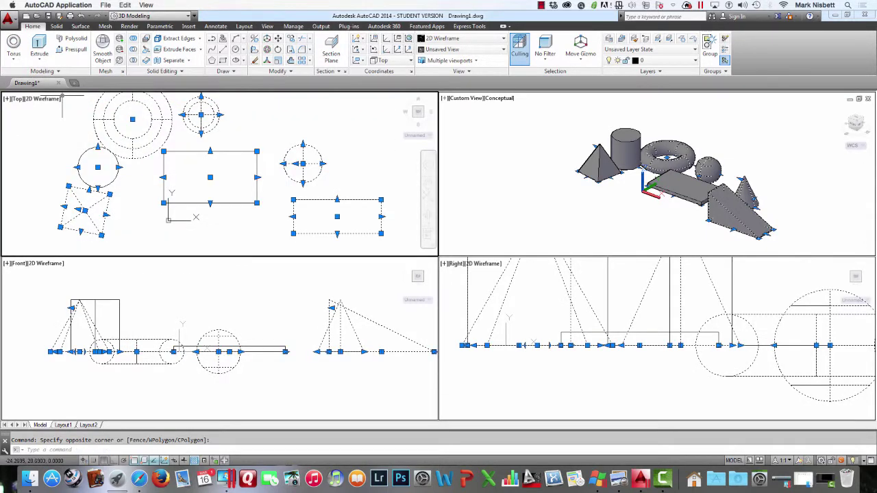
{"action": "key", "text": "Delete"}
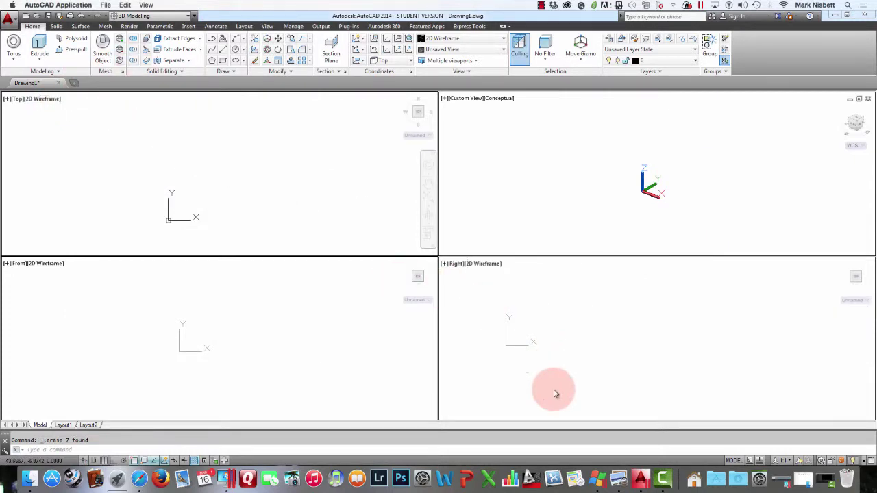
Switch to Preview to examine the shape and dimensions in the reference drawing wireframe1.TIF, and return to AutoCAD with the image minimized
{"action": "left_click", "coordinate": [619, 478]}
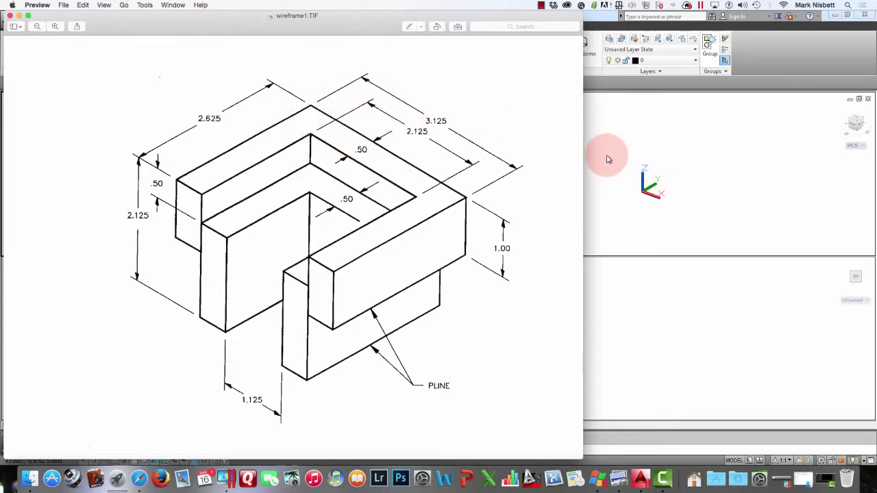
{"action": "left_click", "coordinate": [610, 284]}
{"action": "key", "text": "Escape"}
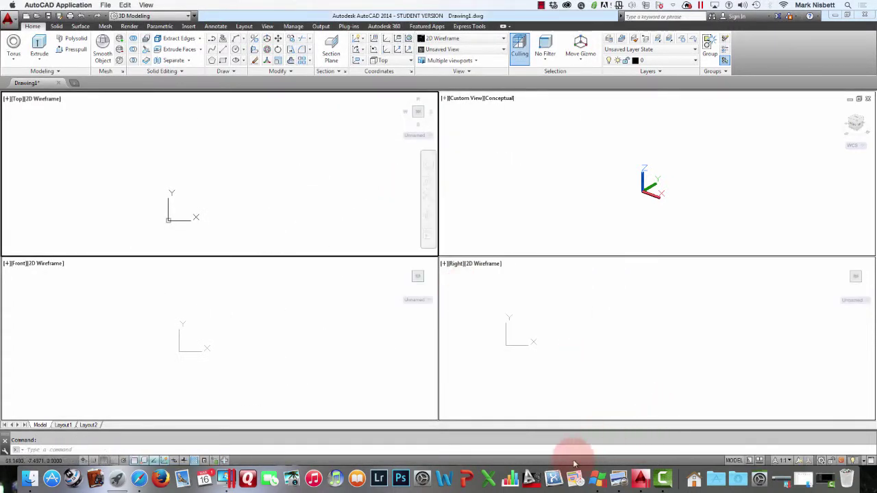
{"action": "left_click", "coordinate": [621, 463]}
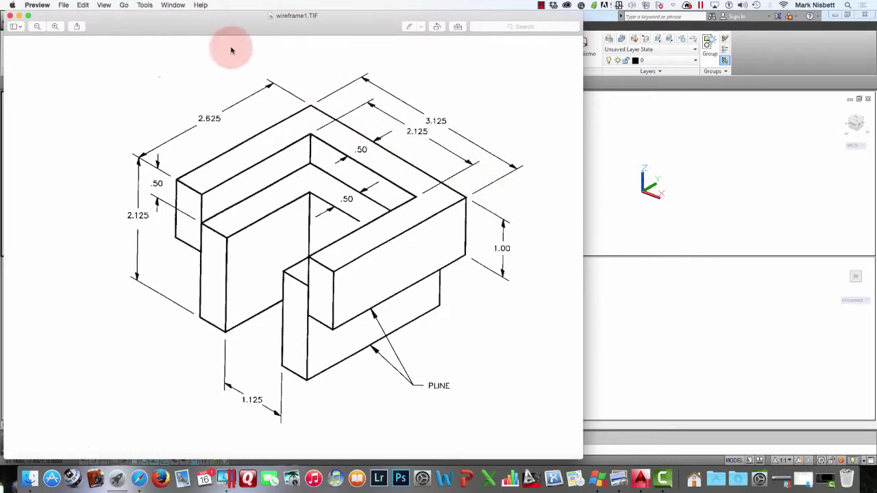
{"action": "left_click", "coordinate": [19, 15]}
{"action": "left_click", "coordinate": [121, 134]}
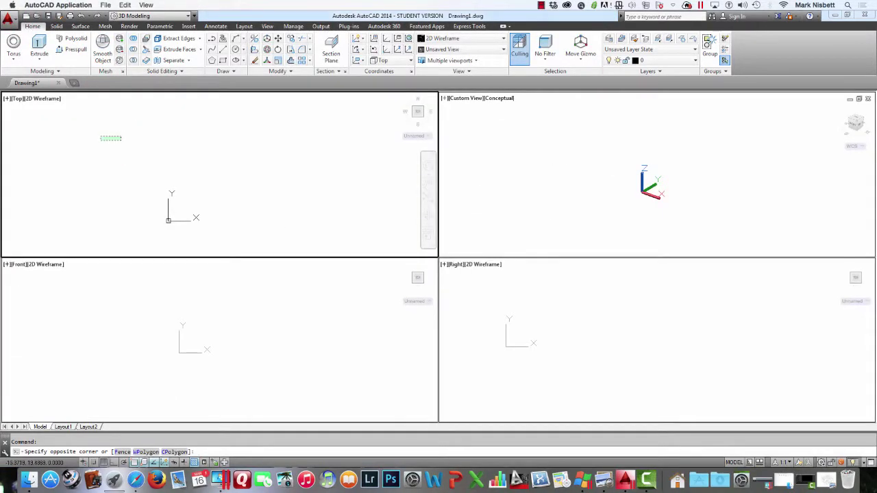
{"action": "key", "text": "Escape"}
Draw an open U-shaped polyline in the Top viewport with Ortho on: 2.625 up, 3.125 to the right and 2.625 down
{"action": "type", "text": "pl"}
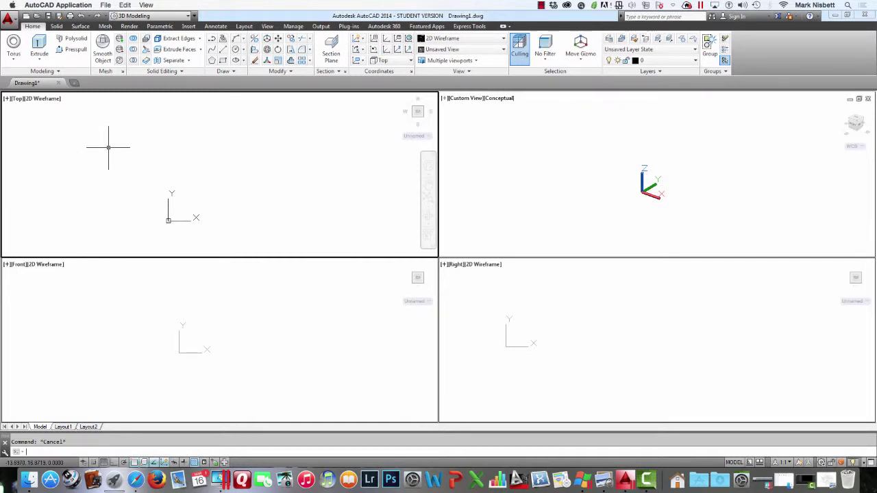
{"action": "key", "text": "Return"}
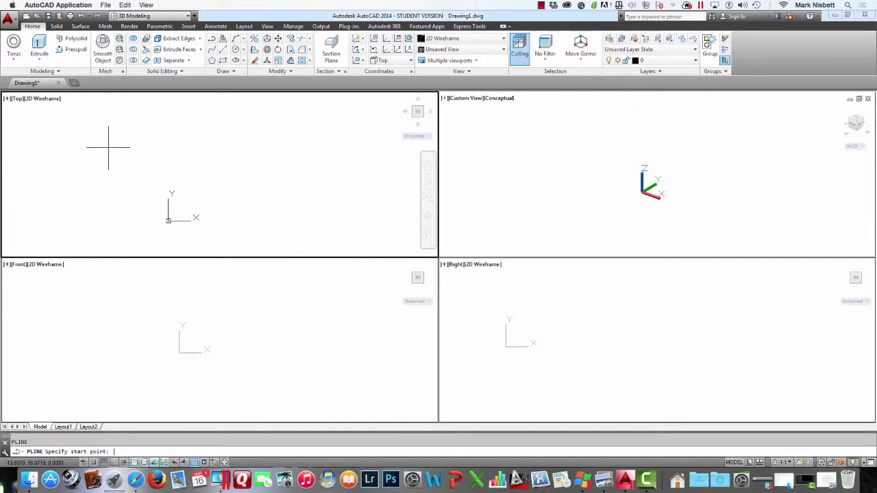
{"action": "left_click", "coordinate": [138, 221]}
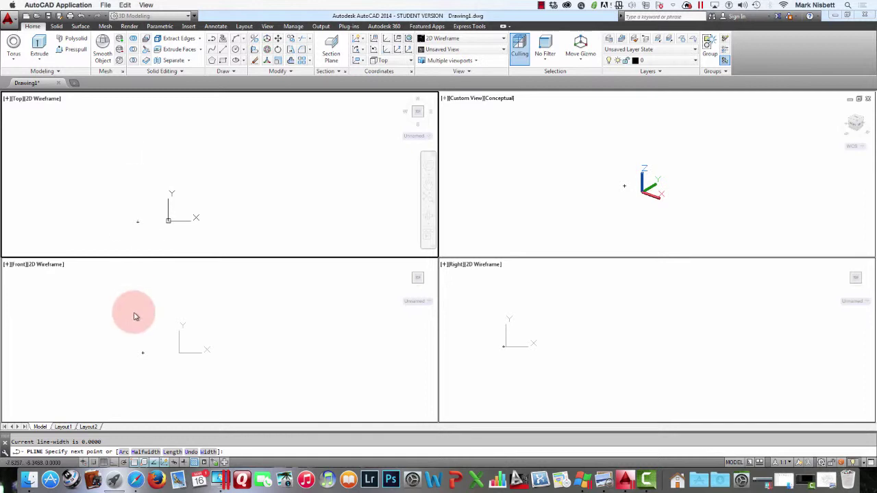
{"action": "left_click", "coordinate": [114, 462]}
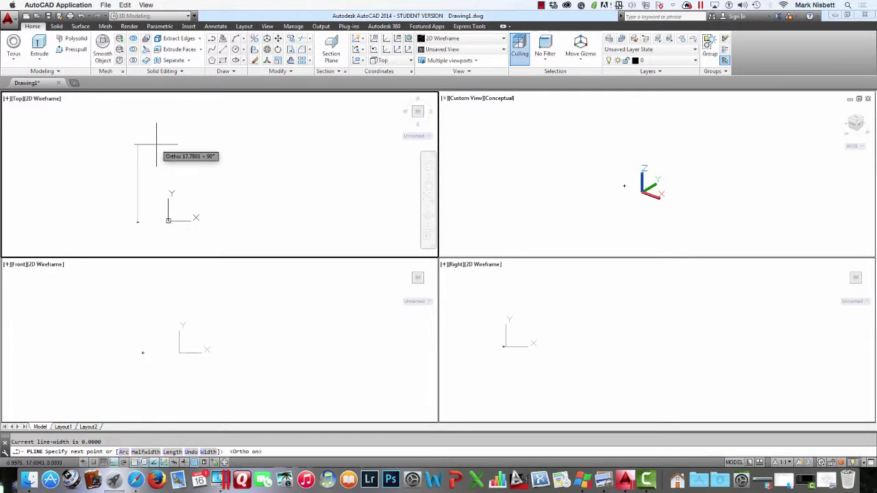
{"action": "type", "text": "2.625"}
{"action": "key", "text": "Return"}
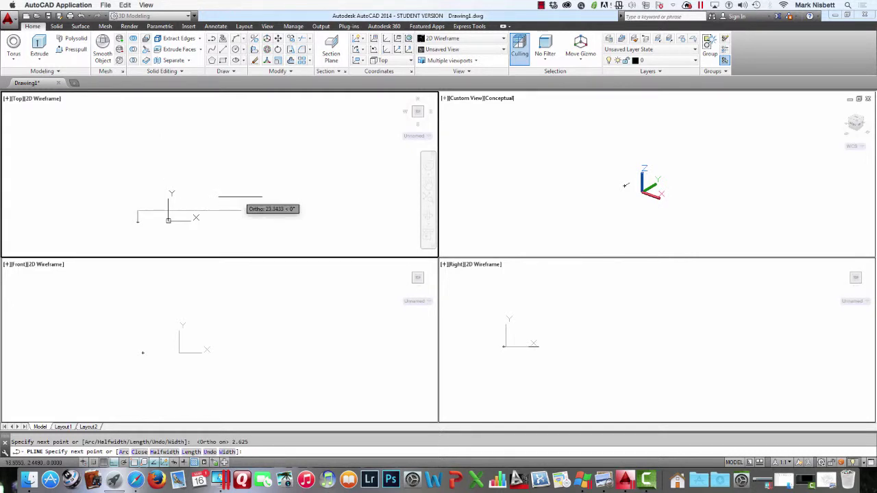
{"action": "type", "text": "3.125"}
{"action": "key", "text": "Return"}
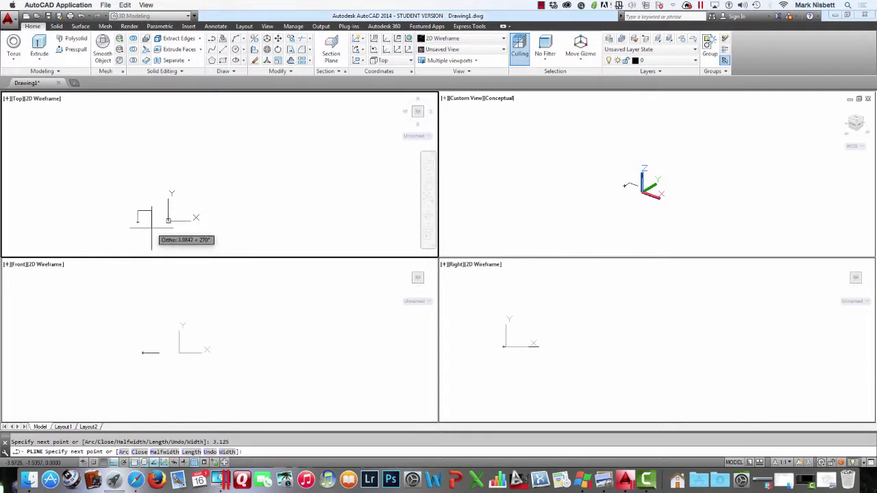
{"action": "type", "text": "2.625"}
{"action": "key", "text": "Return"}
{"action": "key", "text": "Return"}
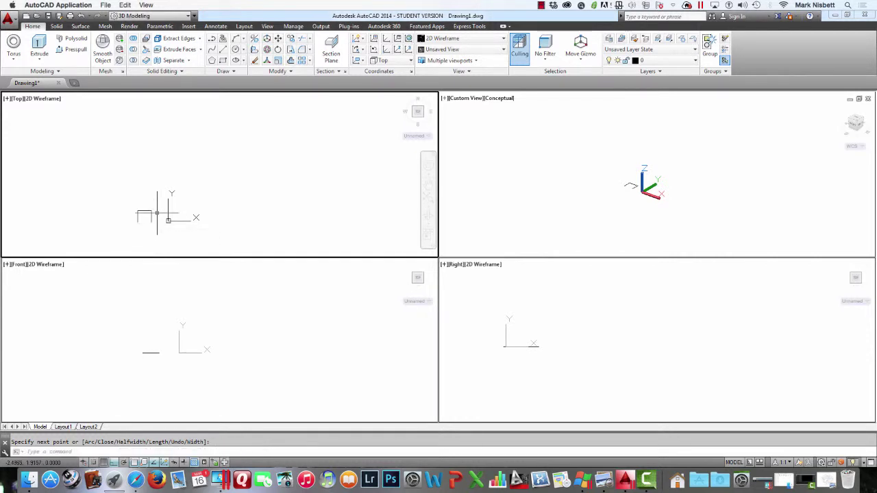
Offset the U-shaped polyline 0.5 to its inside in the Top viewport
{"action": "middle_click_drag", "start_coordinate": [140, 218], "coordinate": [172, 174]}
{"action": "scroll", "coordinate": [172, 175], "scroll_direction": "up", "scroll_amount": 3}
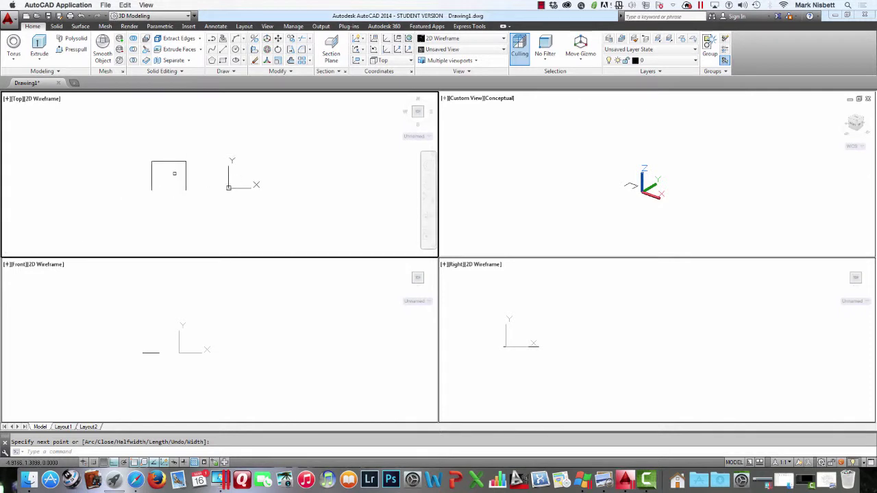
{"action": "scroll", "coordinate": [174, 173], "scroll_direction": "up", "scroll_amount": 4}
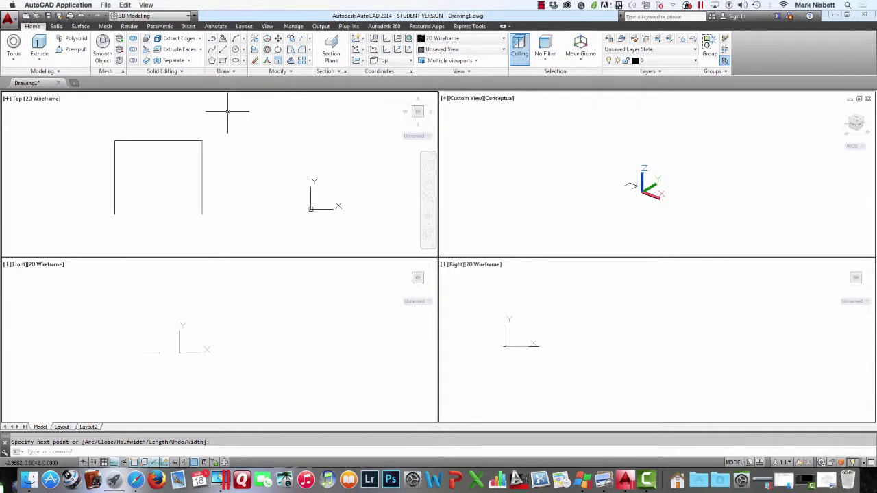
{"action": "type", "text": "offset"}
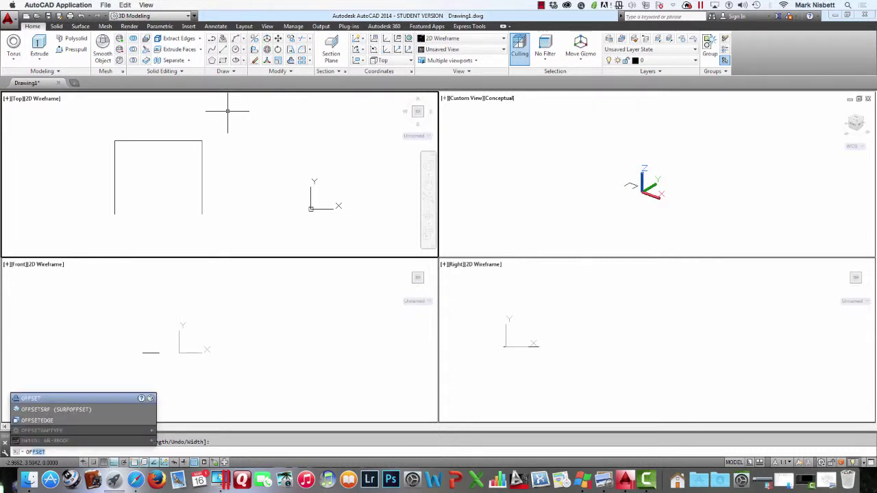
{"action": "key", "text": "Return"}
{"action": "type", "text": ".5"}
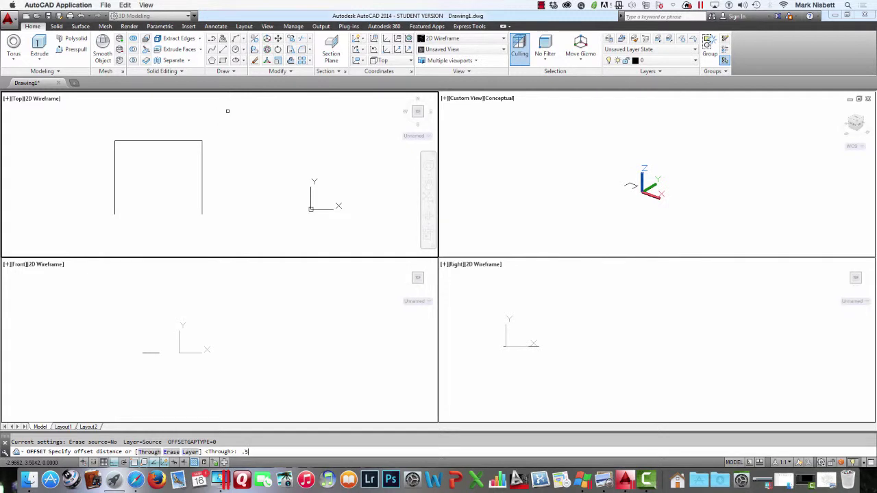
{"action": "key", "text": "Return"}
{"action": "left_click", "coordinate": [173, 141]}
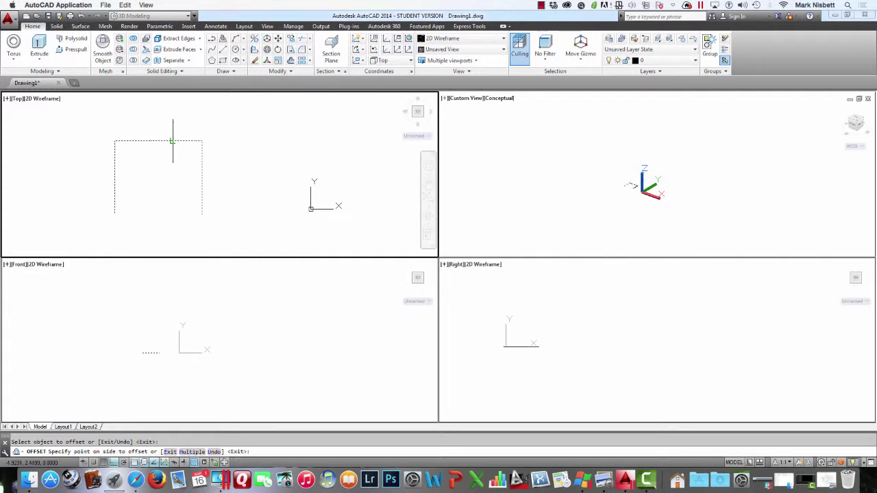
{"action": "left_click", "coordinate": [173, 168]}
{"action": "key", "text": "Escape"}
Close both open ends of the U profile with lines joining the inner and outer polyline endpoints
{"action": "type", "text": "line"}
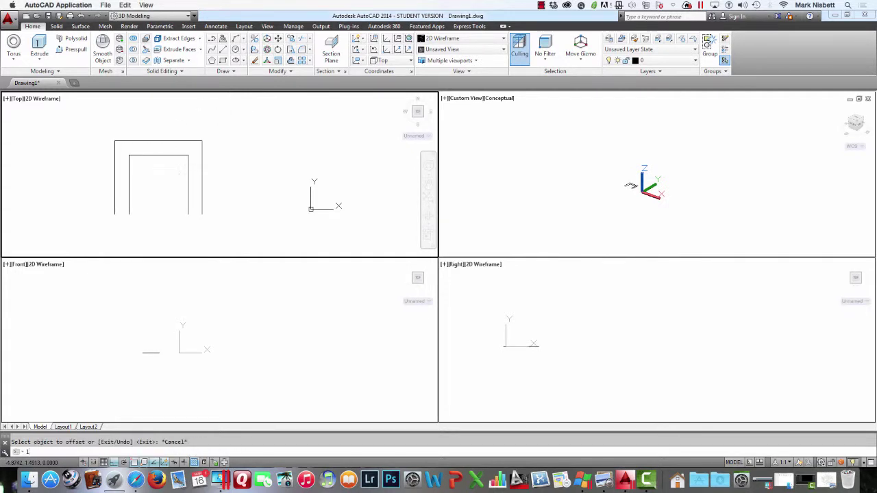
{"action": "key", "text": "Return"}
{"action": "left_click", "coordinate": [188, 214]}
{"action": "left_click", "coordinate": [202, 214]}
{"action": "key", "text": "Return"}
{"action": "key", "text": "Return"}
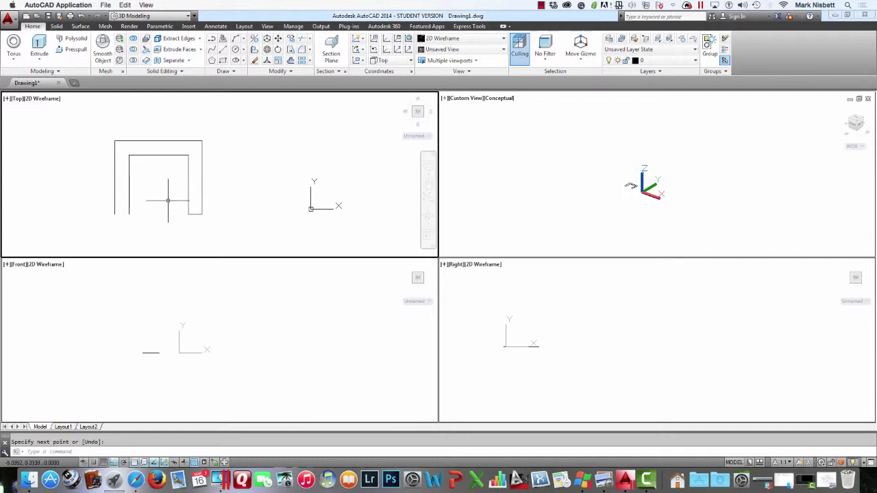
{"action": "left_click", "coordinate": [128, 215]}
{"action": "left_click", "coordinate": [114, 215]}
{"action": "key", "text": "Return"}
Copy the whole closed U outline about 4.14 to the right in the Top viewport
{"action": "type", "text": "copy"}
{"action": "key", "text": "Return"}
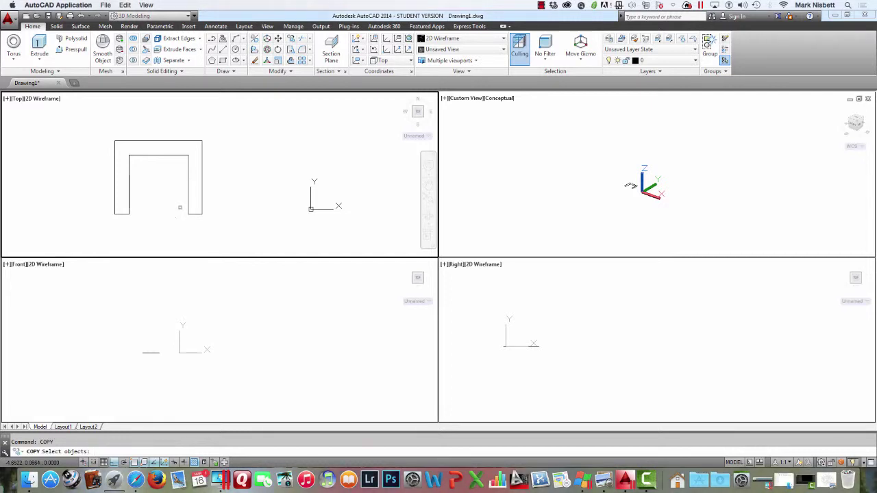
{"action": "left_click", "coordinate": [209, 219]}
{"action": "left_click", "coordinate": [109, 122]}
{"action": "key", "text": "Return"}
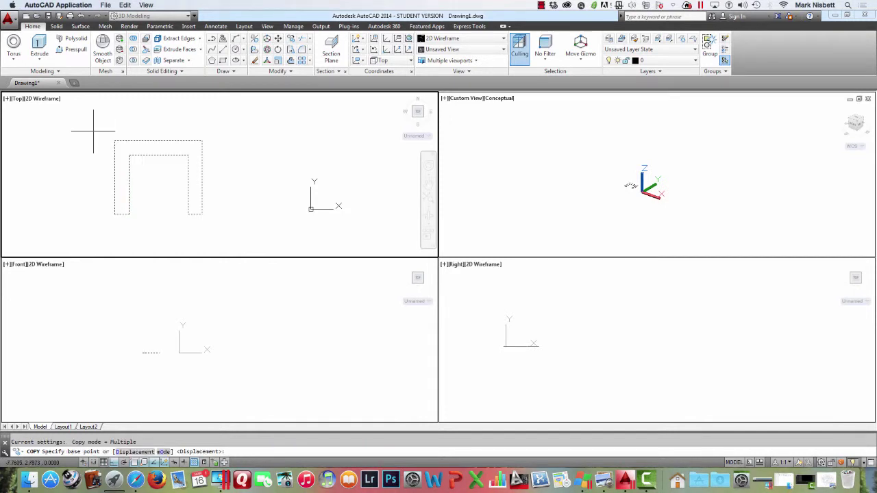
{"action": "left_click", "coordinate": [94, 130]}
{"action": "left_click", "coordinate": [209, 130]}
{"action": "key", "text": "Escape"}
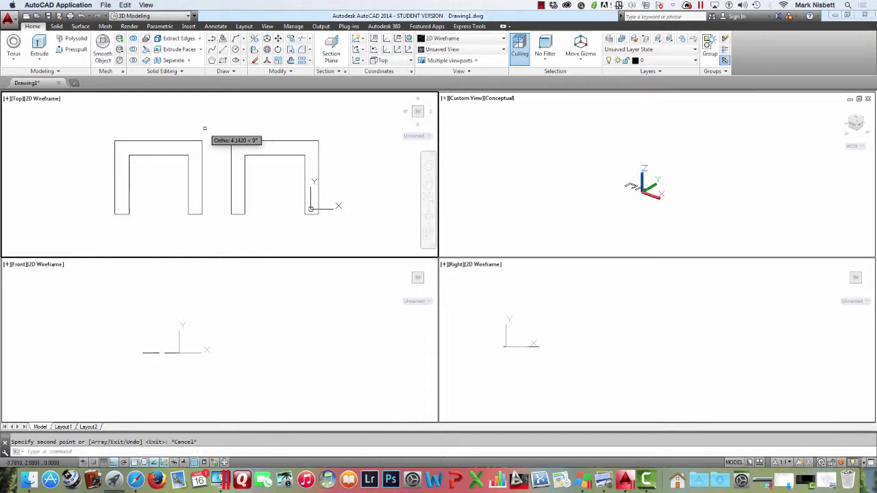
Join the polylines and end lines of the original left U outline into one closed polyline with PEDIT
{"action": "middle_click_drag", "start_coordinate": [197, 131], "coordinate": [152, 129]}
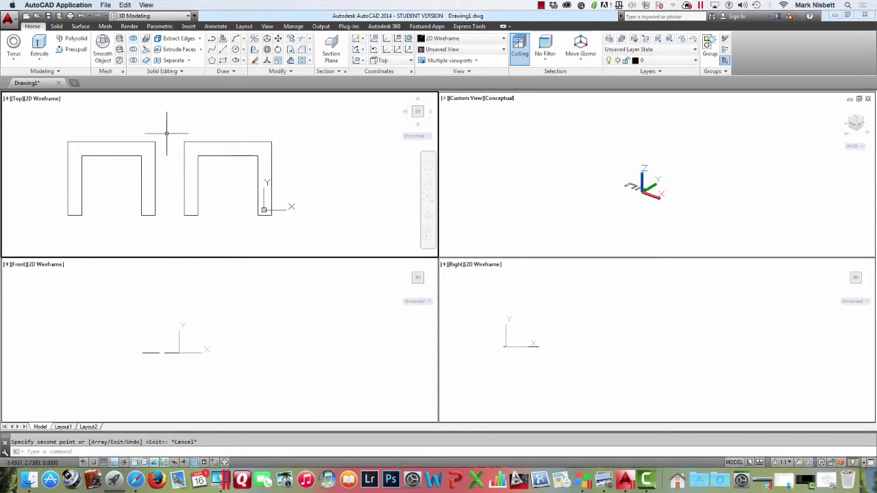
{"action": "type", "text": "PE"}
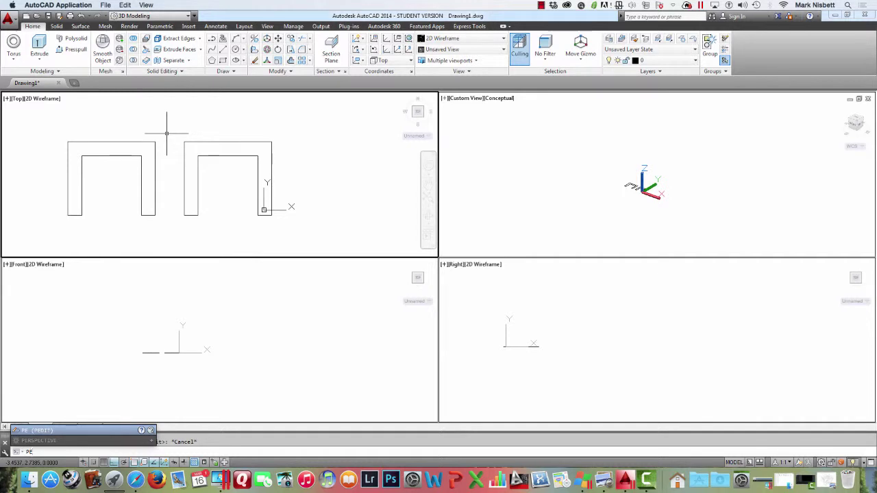
{"action": "key", "text": "Return"}
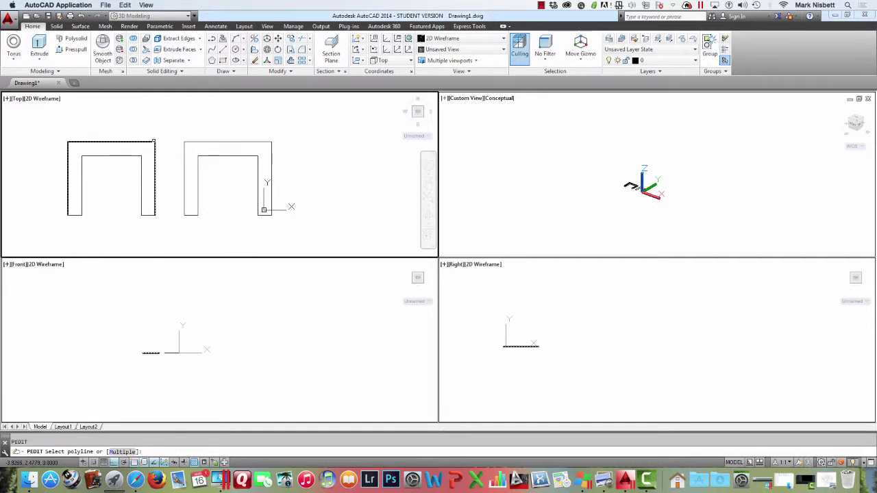
{"action": "left_click", "coordinate": [152, 142]}
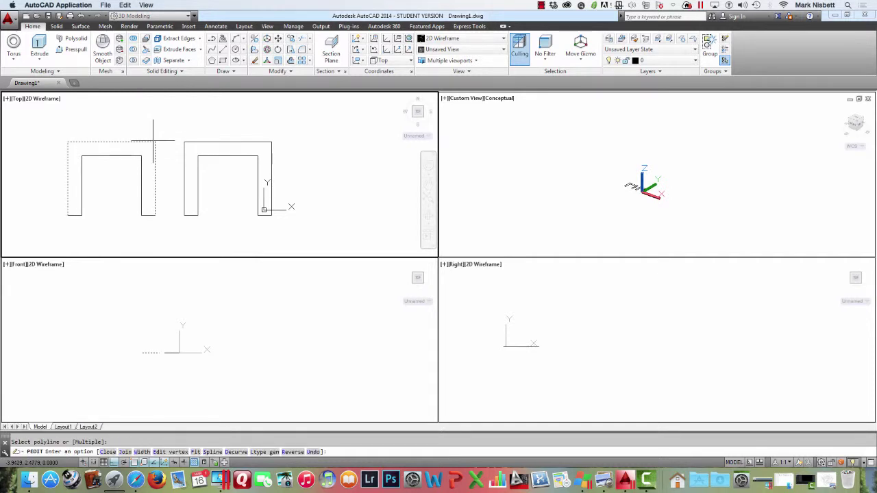
{"action": "type", "text": "j"}
{"action": "key", "text": "Return"}
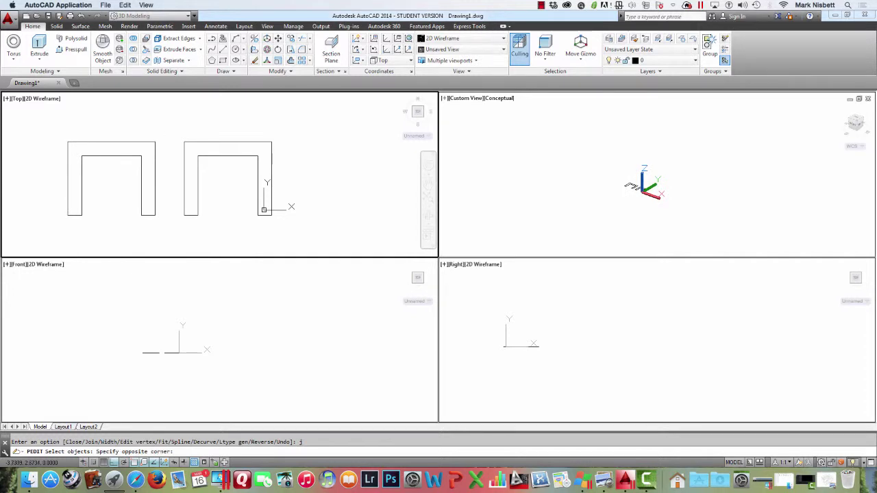
{"action": "left_click", "coordinate": [163, 133]}
{"action": "left_click", "coordinate": [62, 220]}
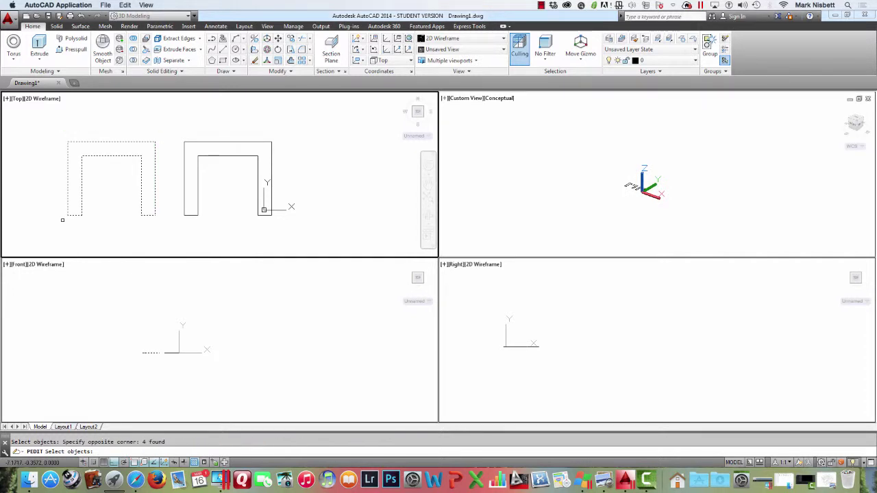
{"action": "key", "text": "Return"}
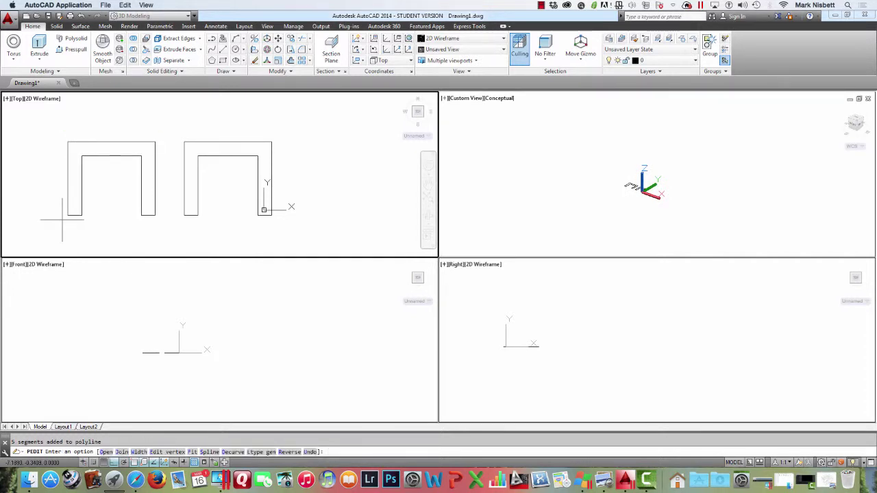
{"action": "key", "text": "Return"}
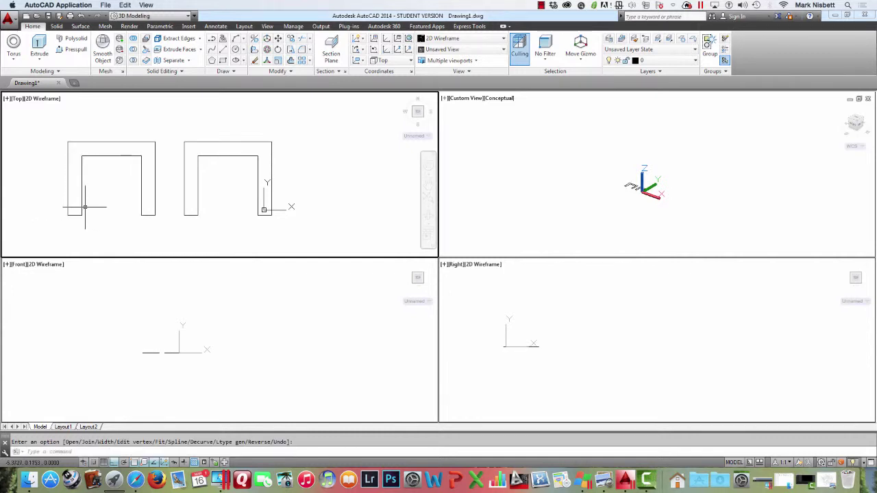
{"action": "mouse_move", "coordinate": [82, 207]}
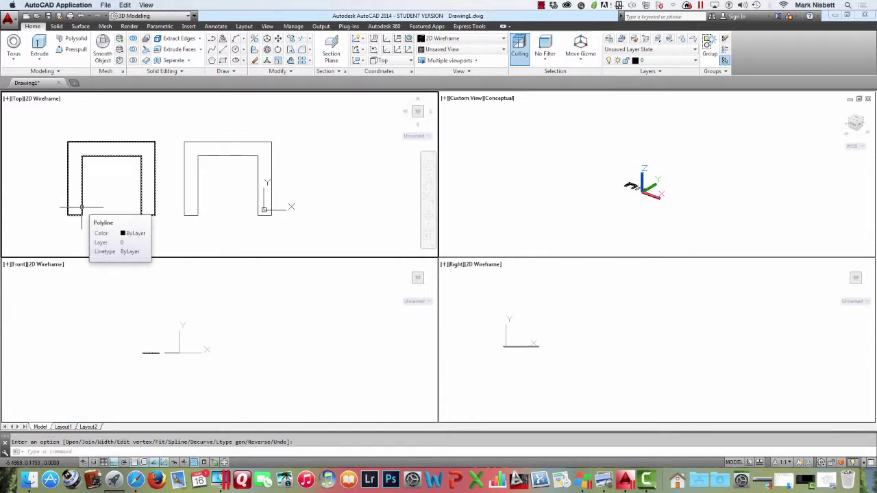
Convert the copied right U outline into a region in the Top viewport
{"action": "left_click", "coordinate": [678, 218]}
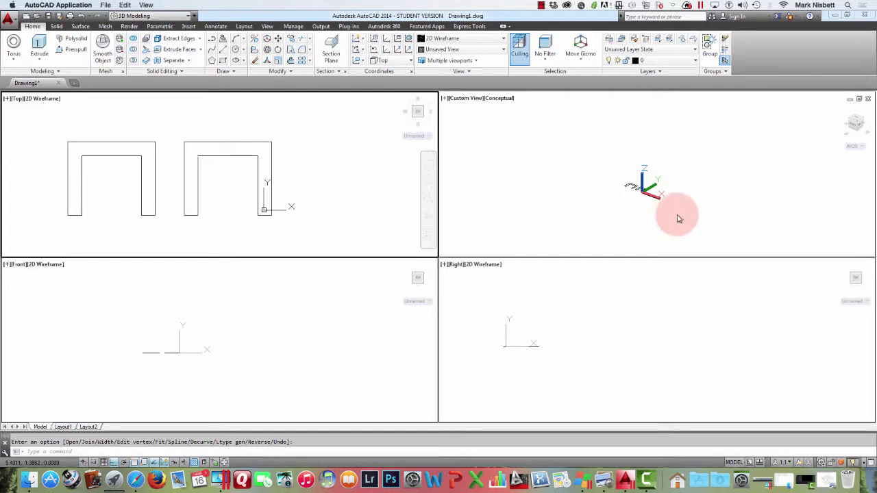
{"action": "middle_click_drag", "start_coordinate": [679, 219], "coordinate": [699, 137], "text": "shift"}
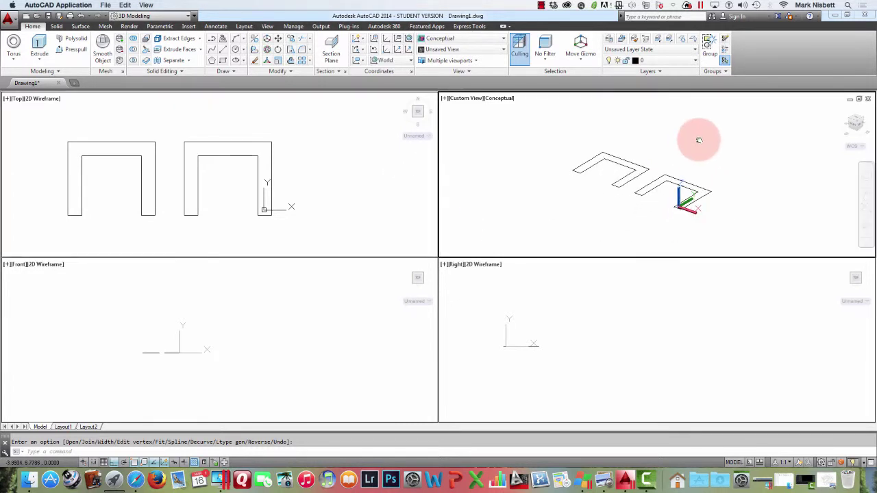
{"action": "left_click", "coordinate": [299, 187]}
{"action": "type", "text": "re"}
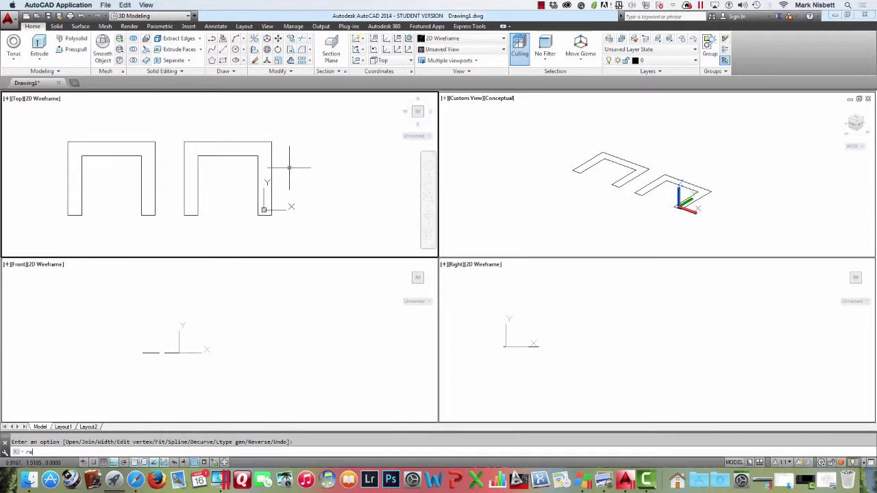
{"action": "type", "text": "g"}
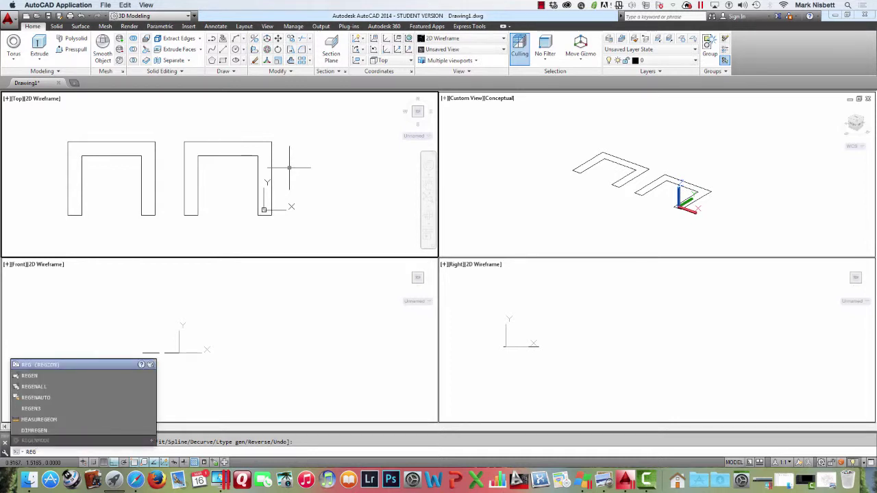
{"action": "key", "text": "Return"}
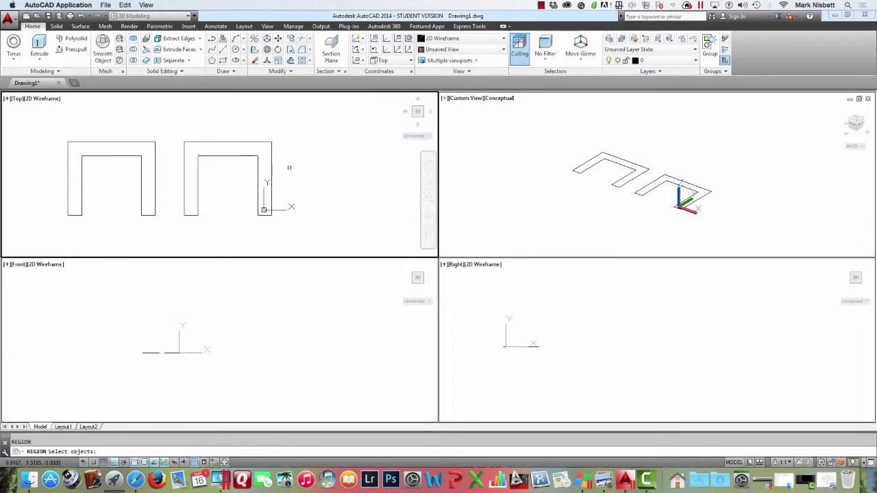
{"action": "left_click", "coordinate": [301, 132]}
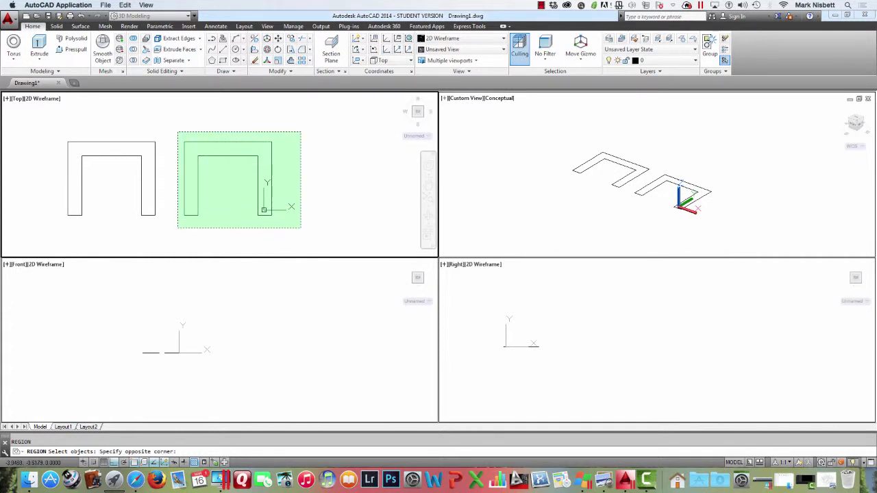
{"action": "left_click", "coordinate": [179, 227]}
{"action": "key", "text": "Return"}
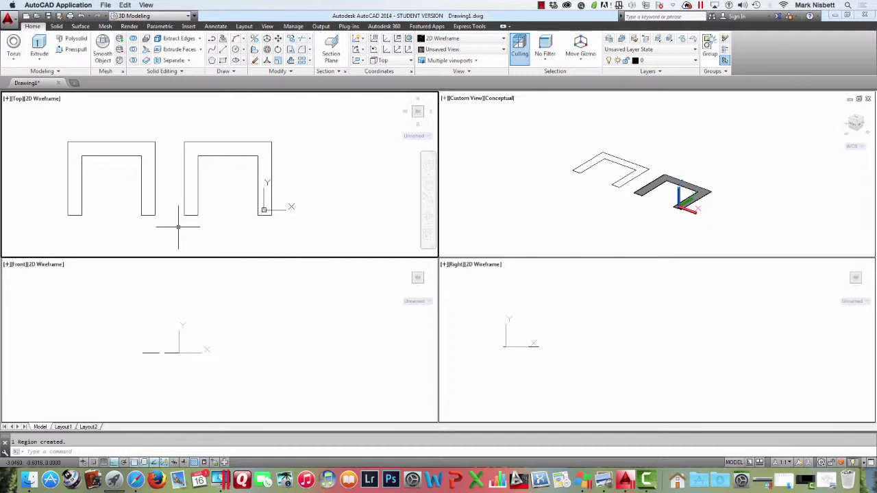
Check the extrusion height of the U shape in wireframe1.TIF in Preview, and return to AutoCAD with no command active
{"action": "left_click", "coordinate": [621, 181]}
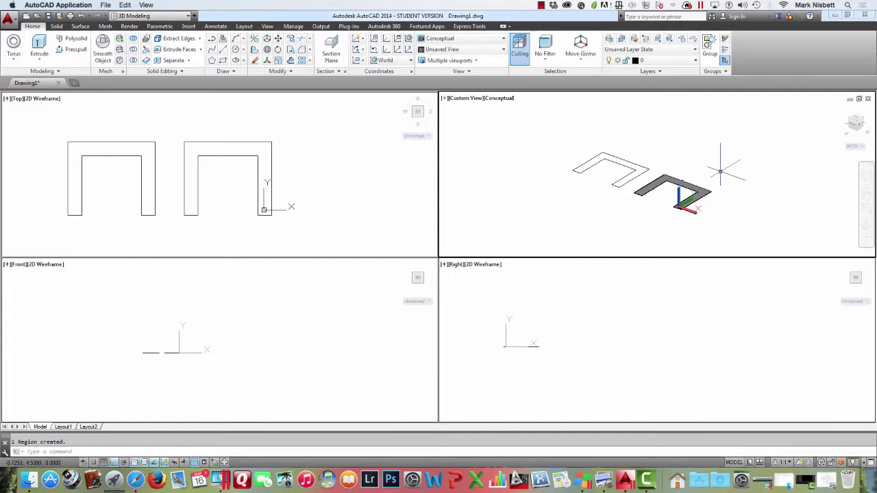
{"action": "left_click", "coordinate": [38, 45]}
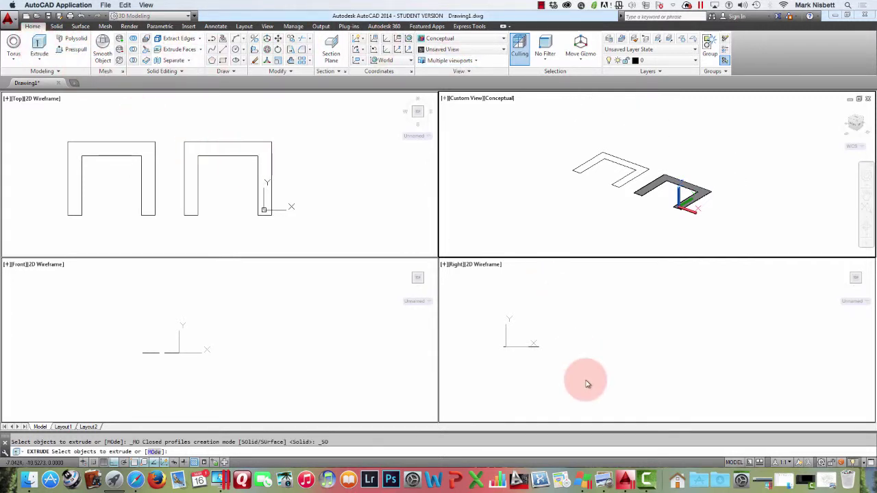
{"action": "left_click", "coordinate": [606, 476]}
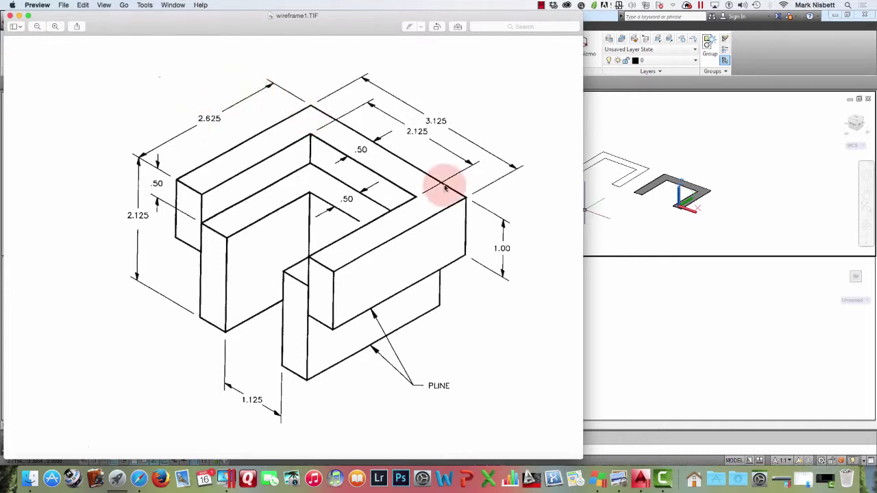
{"action": "left_click", "coordinate": [709, 224]}
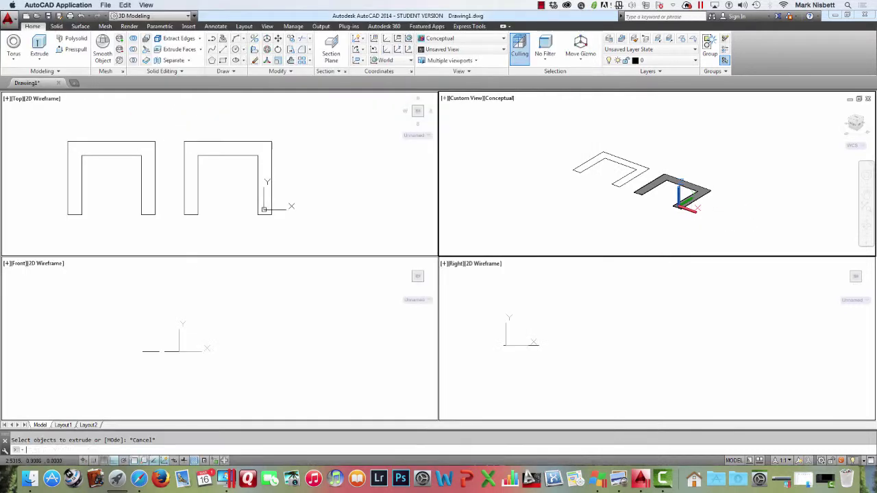
{"action": "key", "text": "Escape"}
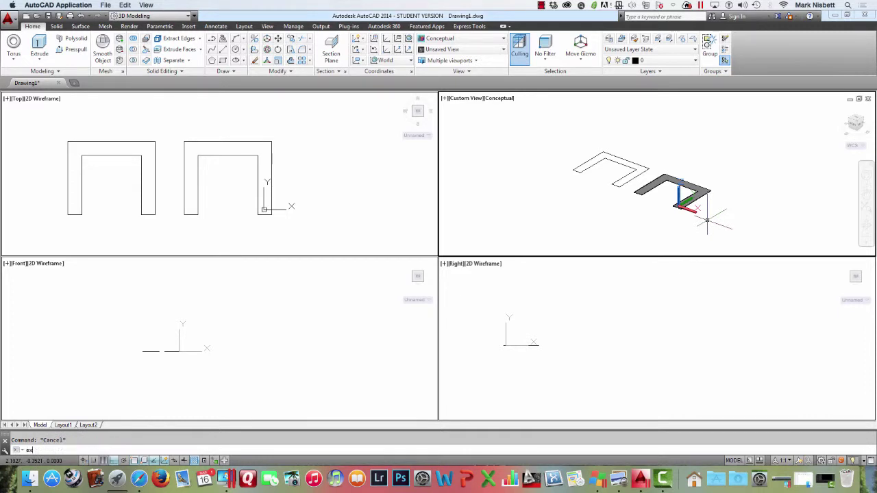
Extrude the right U-shaped region to a height of -1 in the Custom View viewport
{"action": "type", "text": "ex"}
{"action": "key", "text": "Return"}
{"action": "left_click", "coordinate": [705, 203]}
{"action": "key", "text": "Return"}
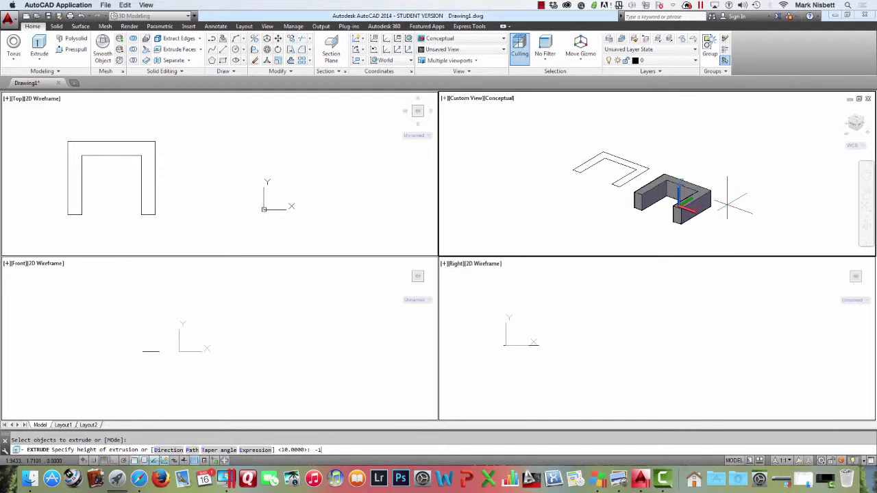
{"action": "key", "text": "Return"}
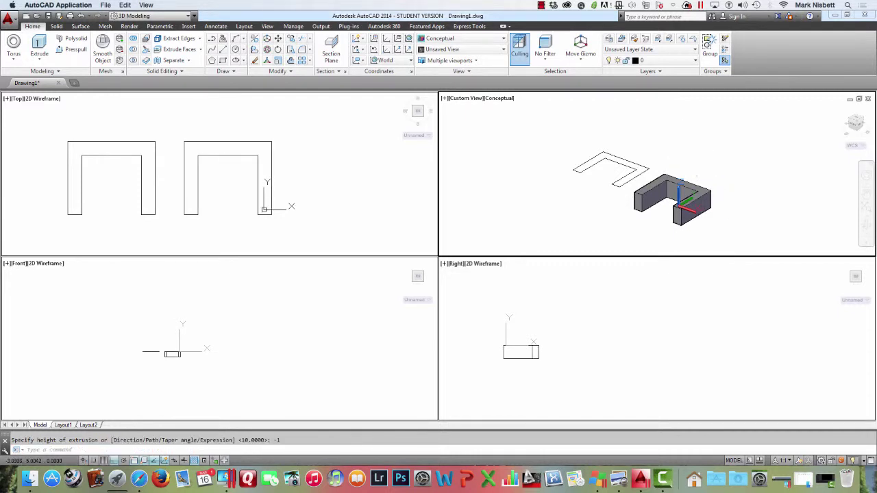
Extrude the left closed U polyline to a height of -1 as well
{"action": "key", "text": "Return"}
{"action": "left_click", "coordinate": [639, 168]}
{"action": "key", "text": "Return"}
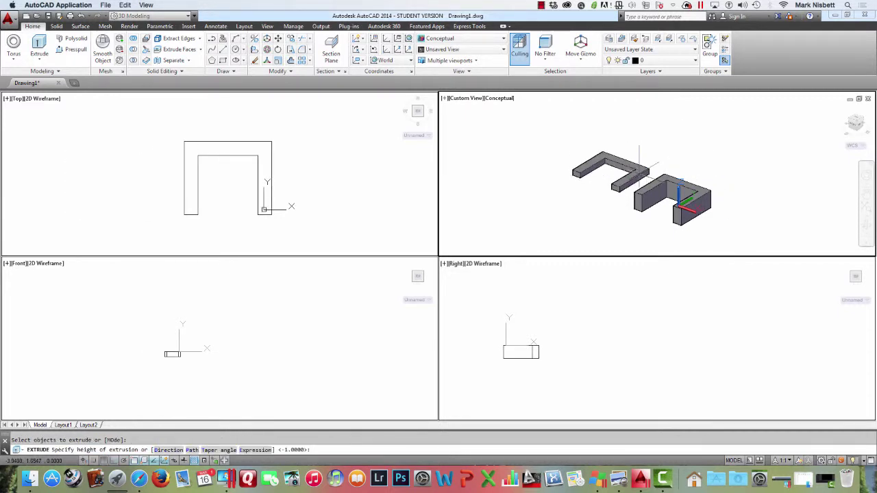
{"action": "key", "text": "Return"}
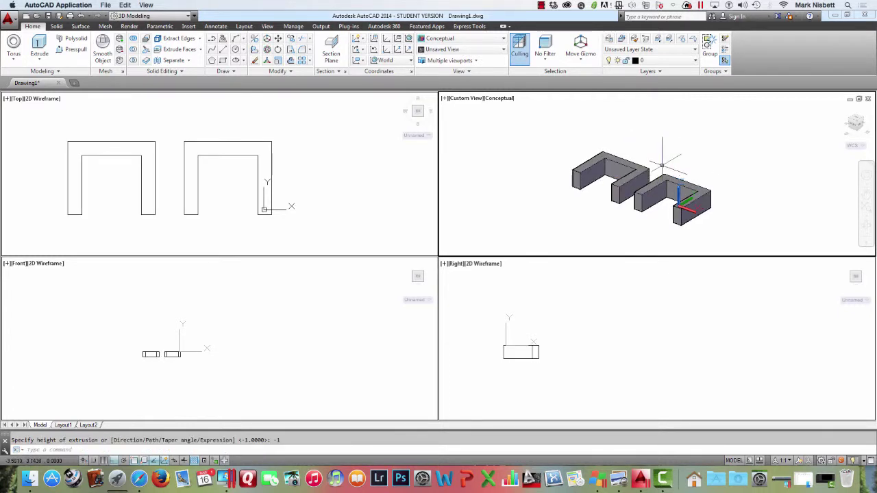
Erase the left extruded U-shaped solid in the Custom View viewport
{"action": "type", "text": "e"}
{"action": "key", "text": "Return"}
{"action": "left_click", "coordinate": [632, 170]}
{"action": "key", "text": "Return"}
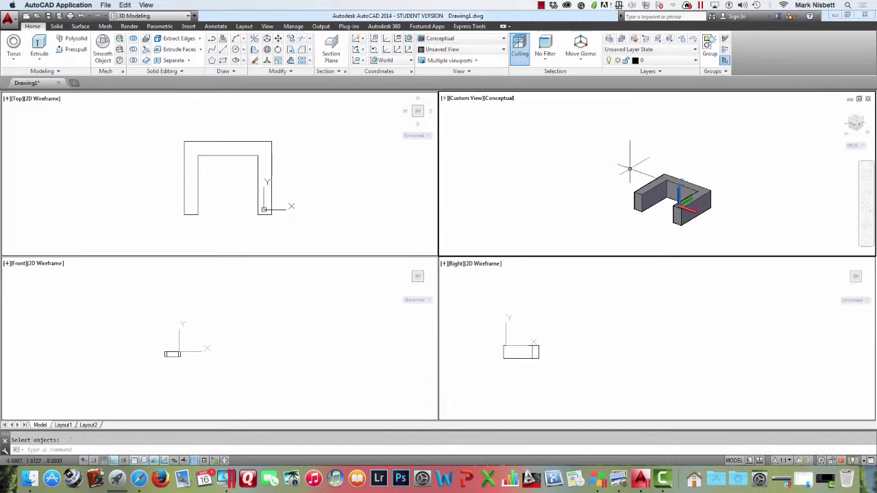
Check the dimensions of the lower inner U shape in wireframe1.TIF in Preview, and return to AutoCAD with the Top viewport active
{"action": "left_click", "coordinate": [318, 171]}
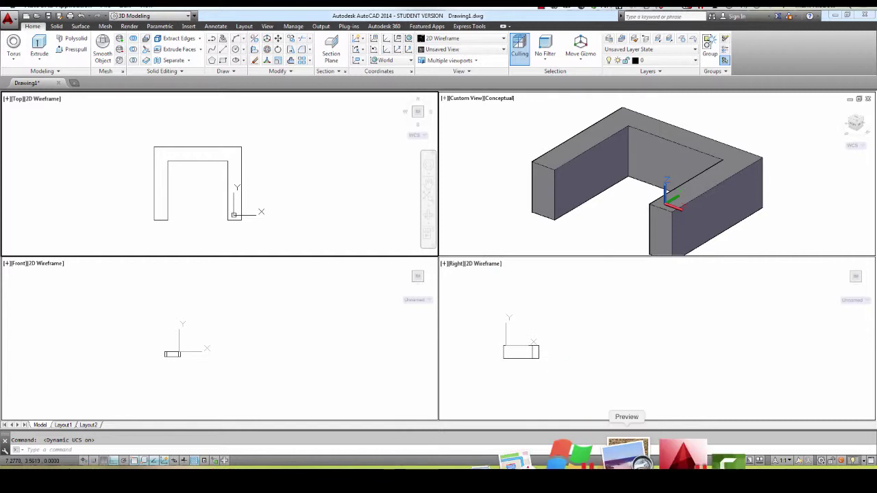
{"action": "left_click", "coordinate": [625, 454]}
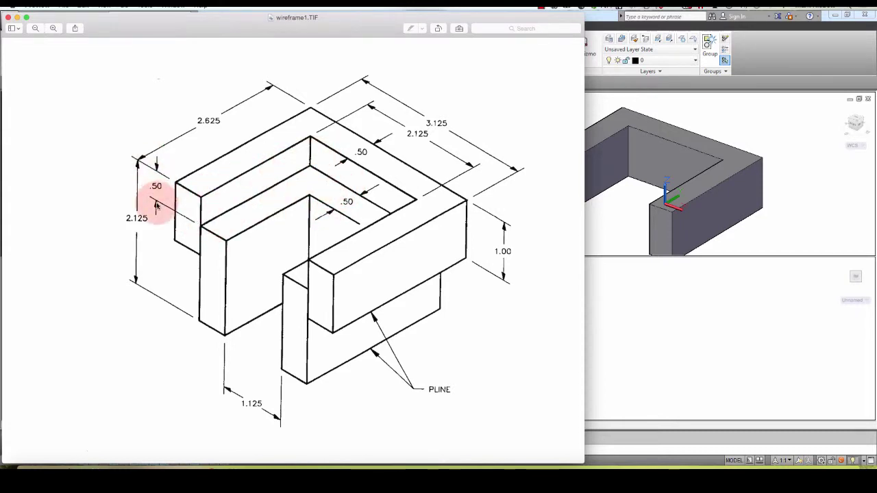
{"action": "left_click", "coordinate": [17, 17]}
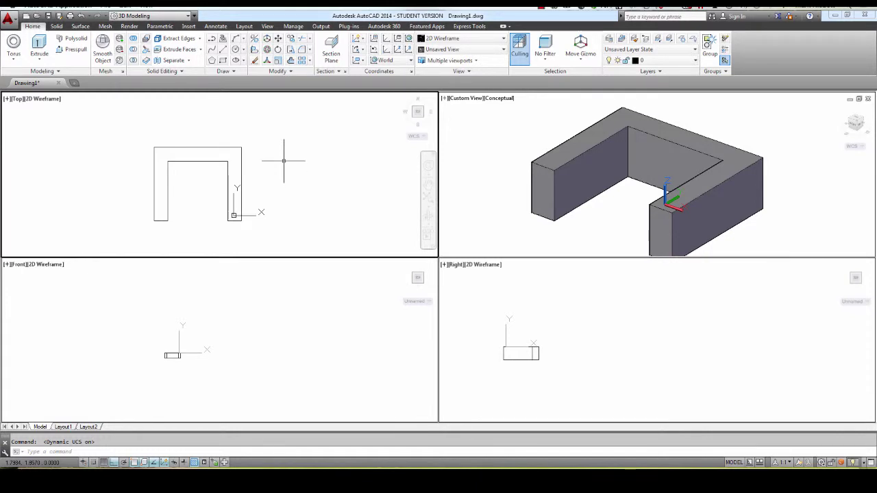
Trace the inner edge of the remaining U shape with an open three-segment polyline in the Top viewport
{"action": "type", "text": "pl"}
{"action": "key", "text": "Return"}
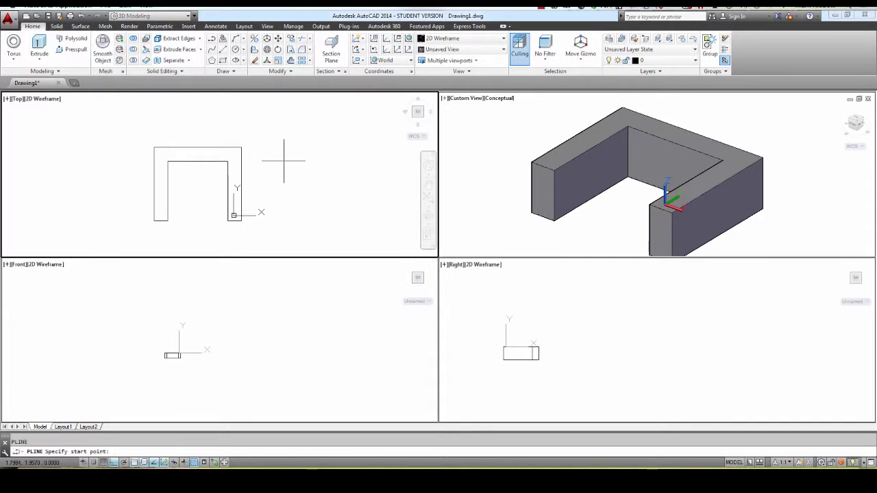
{"action": "left_click", "coordinate": [168, 220]}
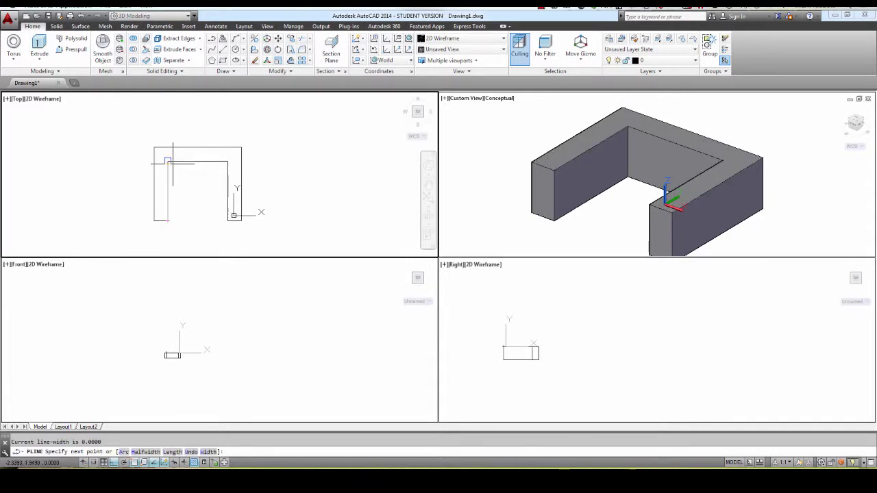
{"action": "left_click", "coordinate": [228, 162]}
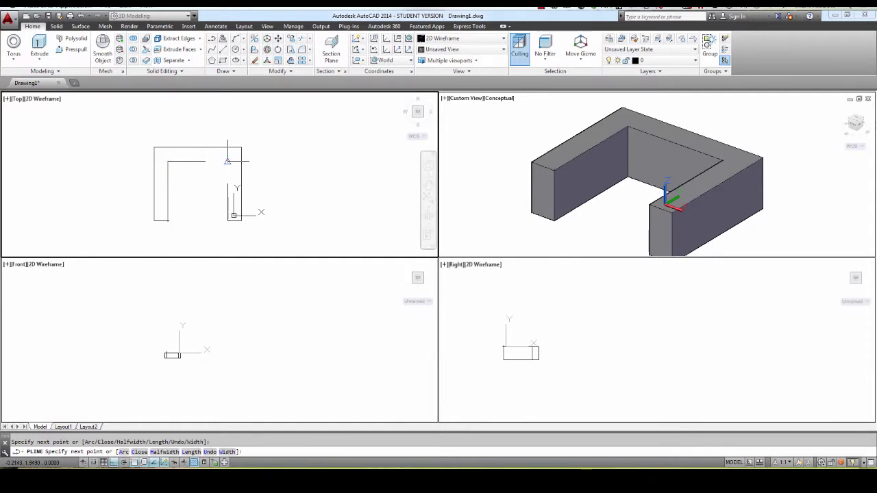
{"action": "left_click", "coordinate": [228, 220]}
{"action": "key", "text": "Return"}
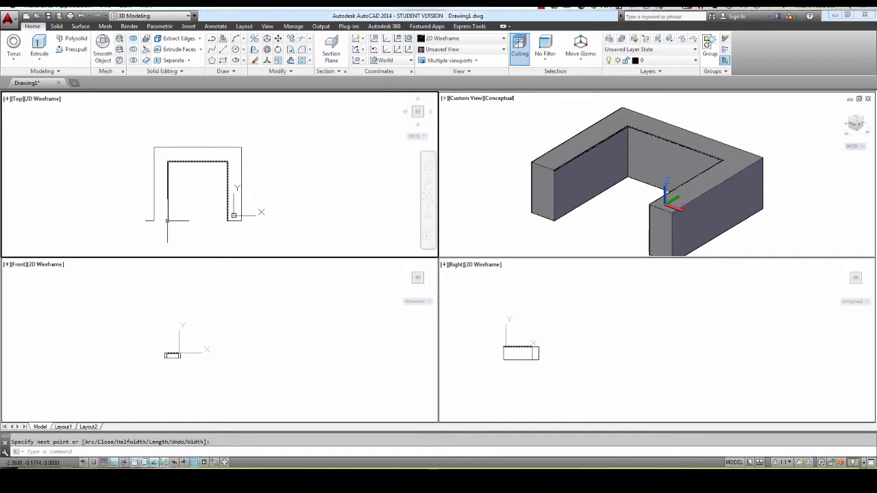
Turn off Dynamic UCS during a Line command, and cancel the command with the Top viewport active
{"action": "left_click", "coordinate": [559, 226]}
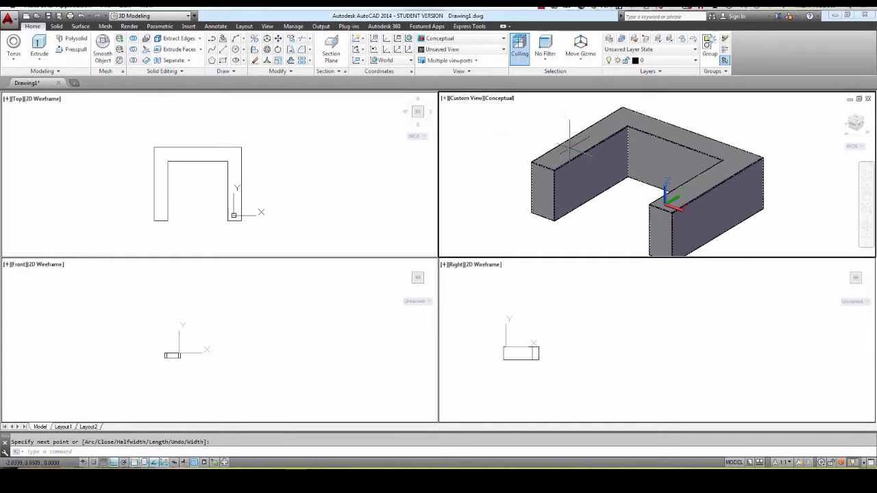
{"action": "key", "text": "Escape"}
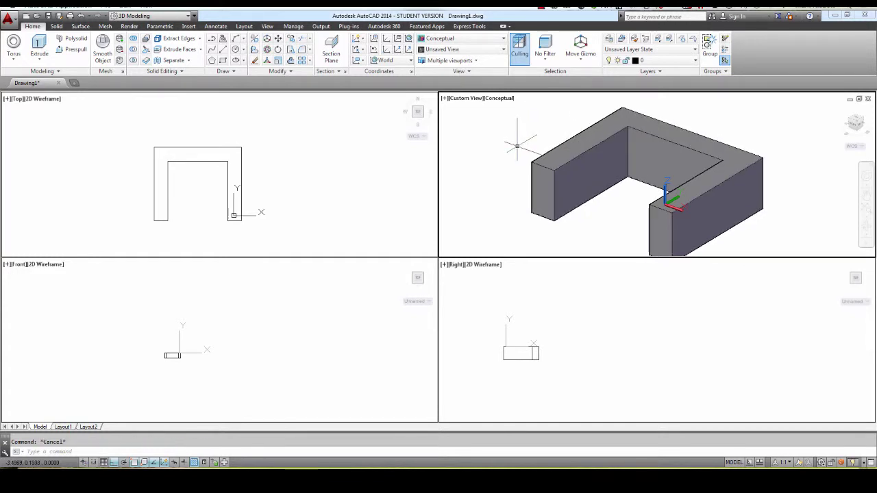
{"action": "type", "text": "L"}
{"action": "key", "text": "Return"}
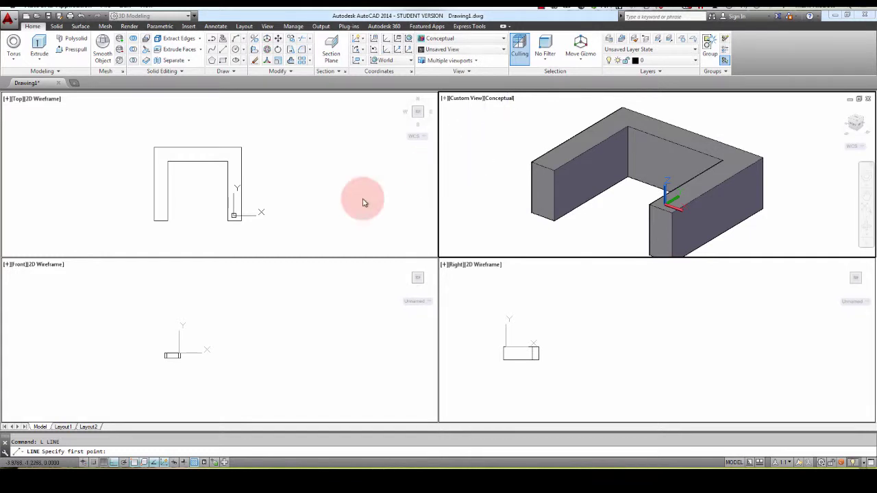
{"action": "left_click", "coordinate": [165, 463]}
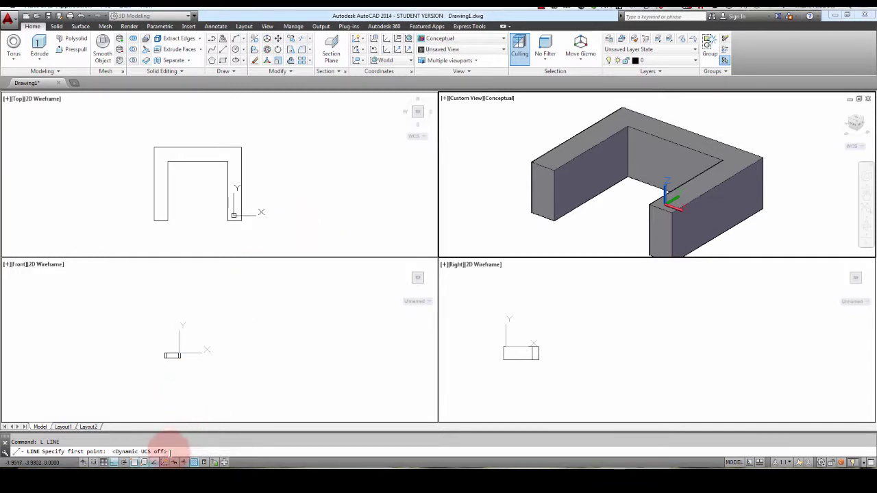
{"action": "left_click", "coordinate": [272, 190]}
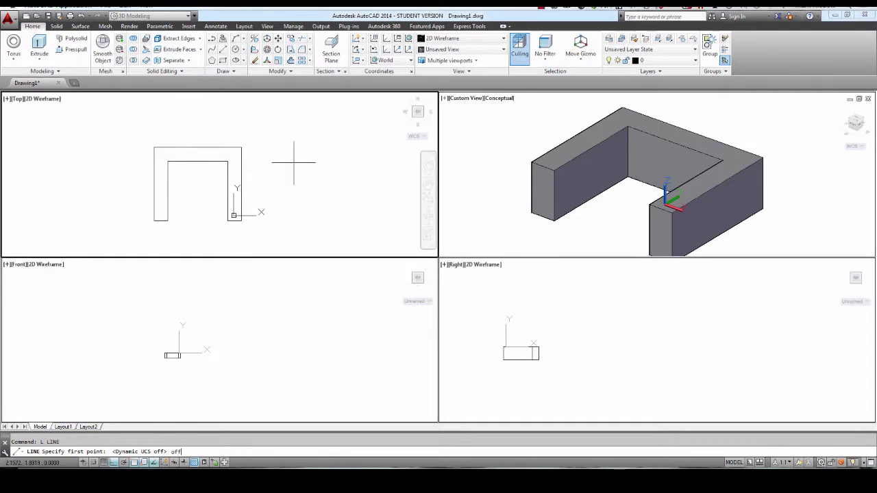
{"action": "key", "text": "Return"}
{"action": "key", "text": "Escape"}
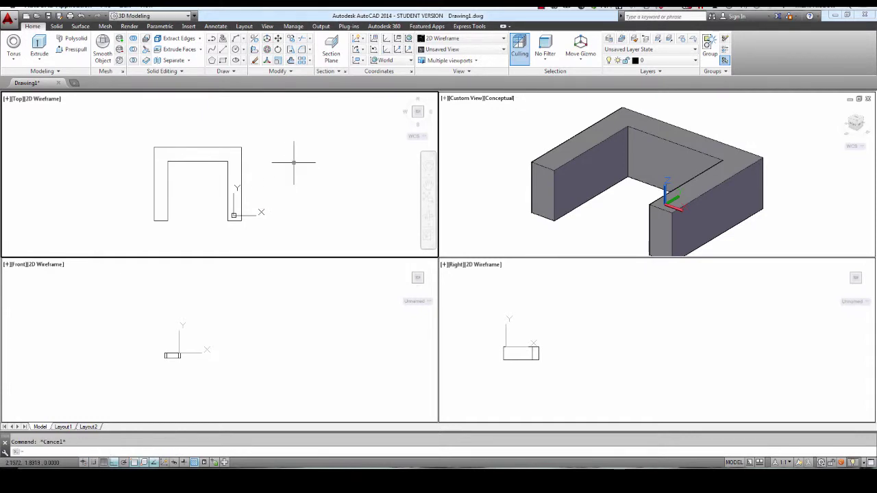
Offset the traced inner polyline 0.5 toward the inside of the U in the Top viewport
{"action": "type", "text": "o"}
{"action": "key", "text": "Return"}
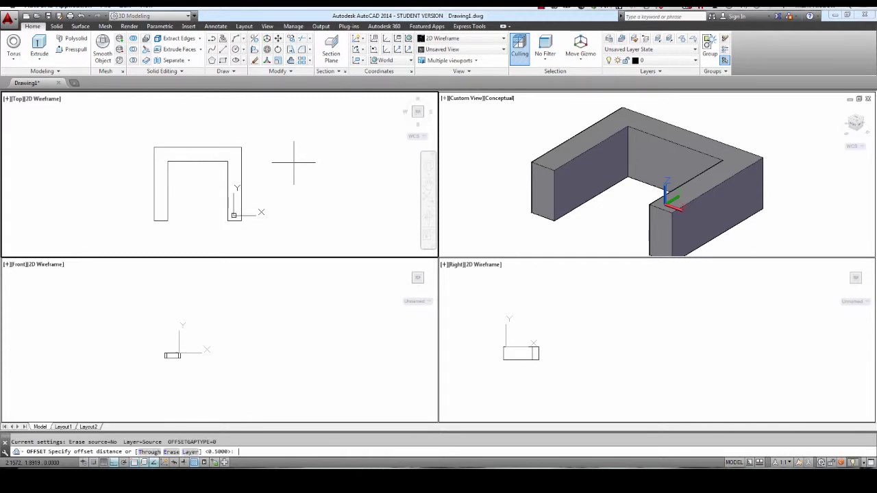
{"action": "key", "text": "Return"}
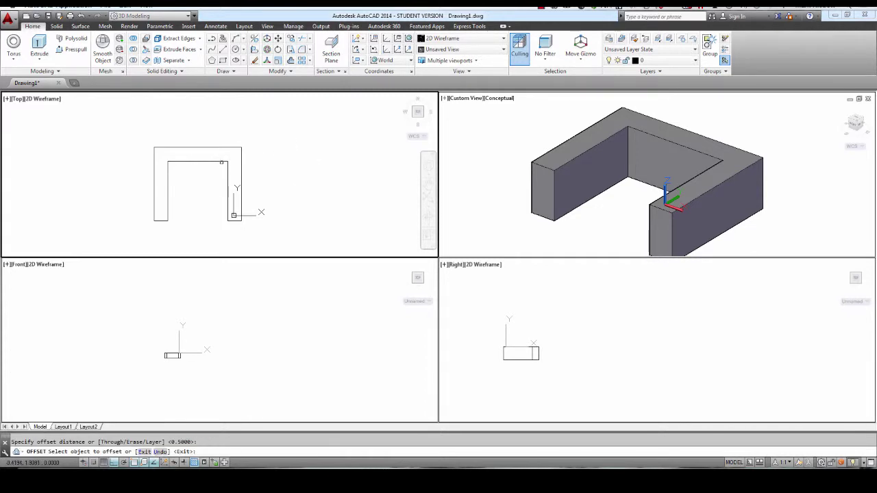
{"action": "left_click", "coordinate": [221, 163]}
{"action": "left_click", "coordinate": [209, 192]}
{"action": "key", "text": "Escape"}
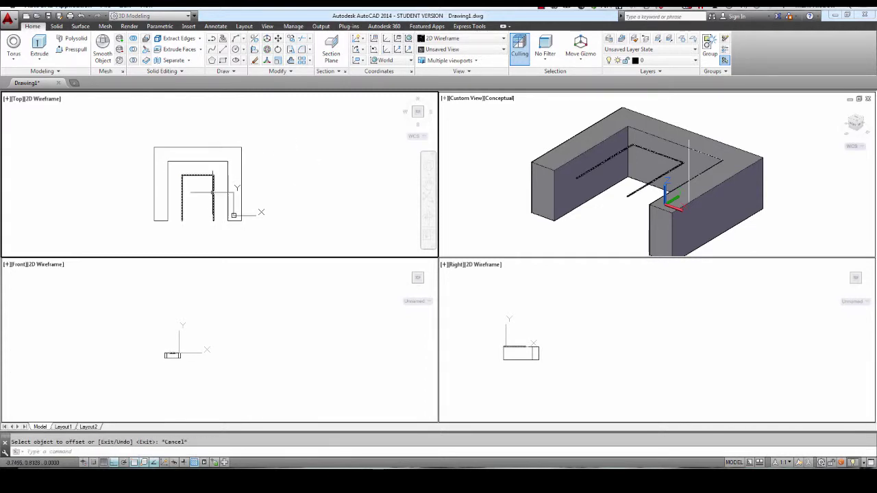
Draw short lines joining the open ends of the offset polyline to the adjacent ends of the traced polyline in the Custom View viewport
{"action": "left_click", "coordinate": [611, 204]}
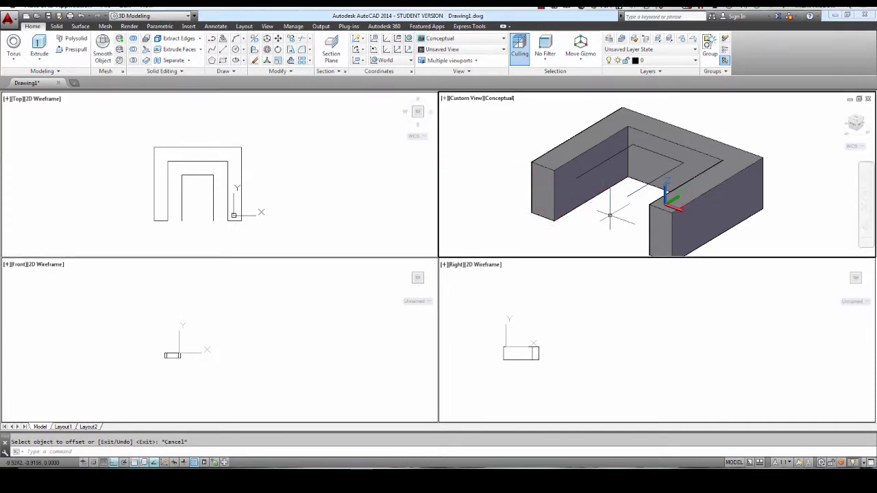
{"action": "type", "text": "l"}
{"action": "key", "text": "Return"}
{"action": "left_click", "coordinate": [627, 197]}
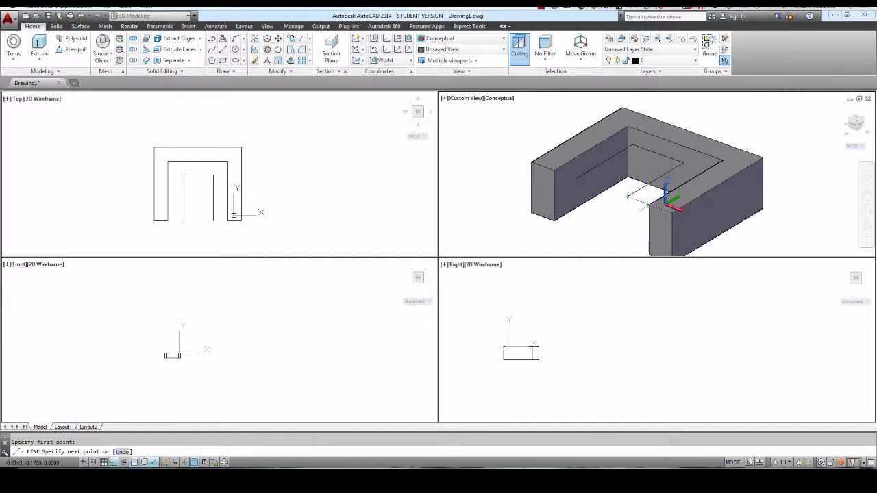
{"action": "left_click", "coordinate": [651, 204]}
{"action": "key", "text": "Return"}
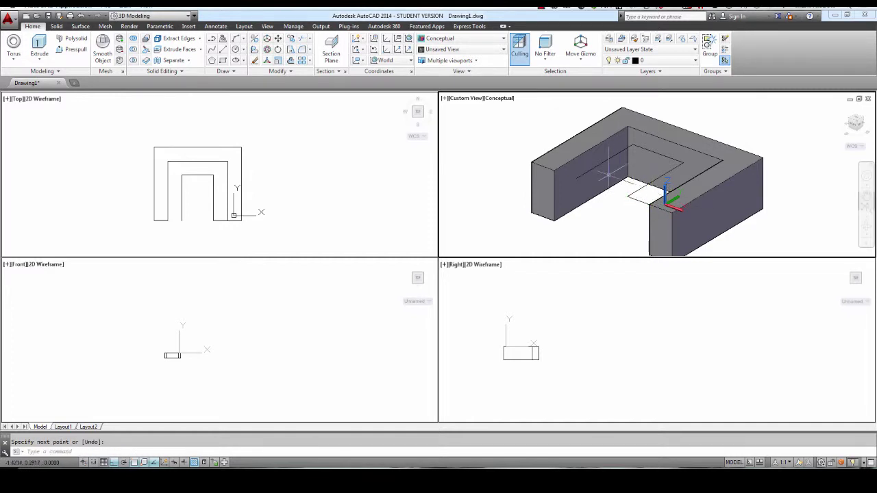
{"action": "key", "text": "Return"}
{"action": "left_click", "coordinate": [577, 179]}
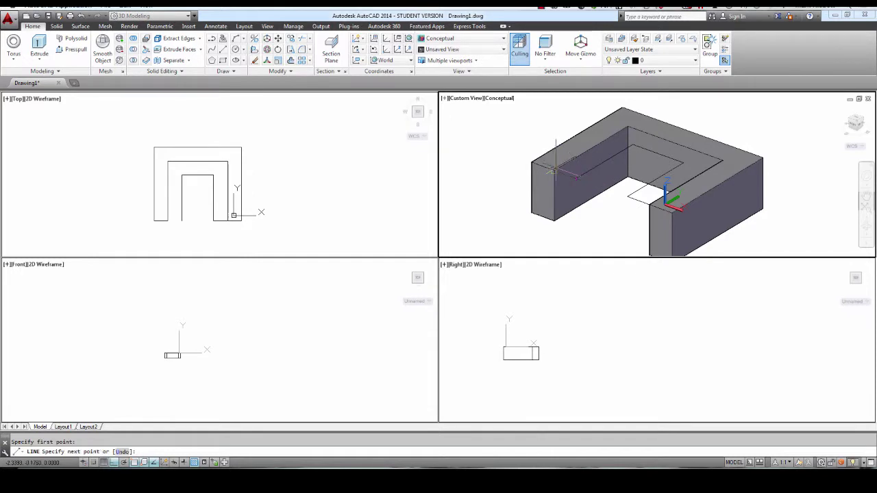
Finish the closing line of the inner U-shaped outline and convert the outline into a region
{"action": "key", "text": "Return"}
{"action": "left_click", "coordinate": [418, 148]}
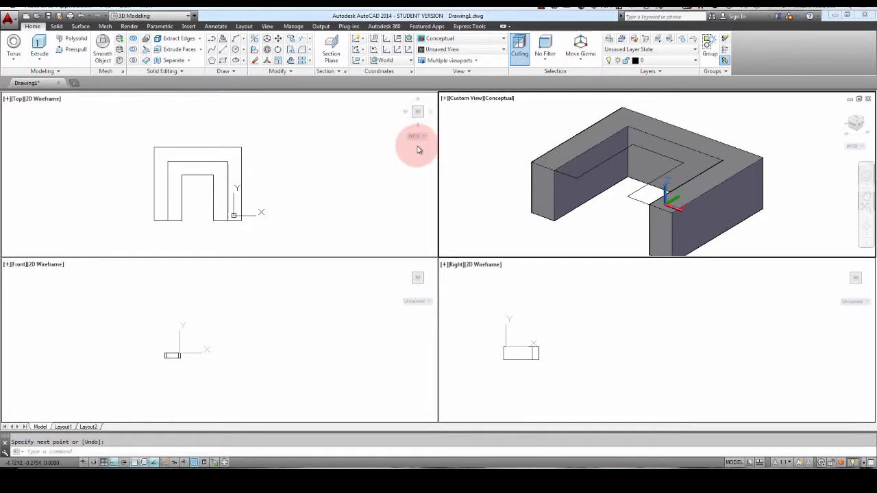
{"action": "left_click", "coordinate": [363, 144]}
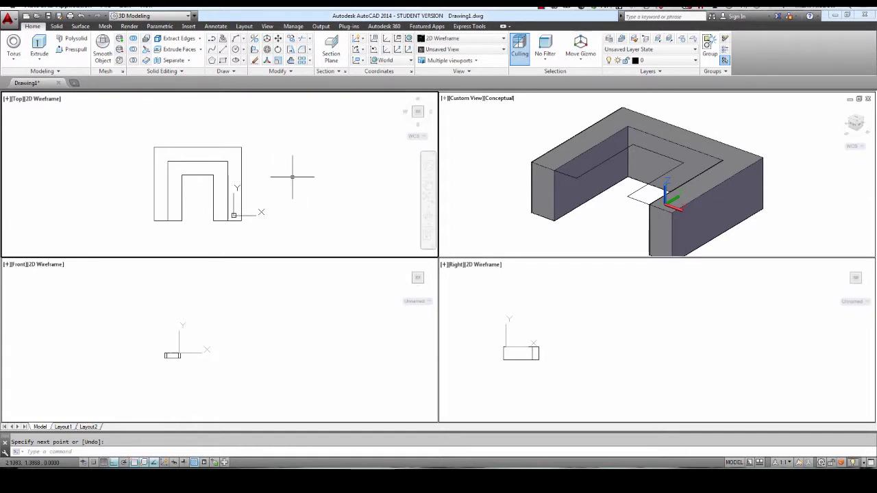
{"action": "key", "text": "Return"}
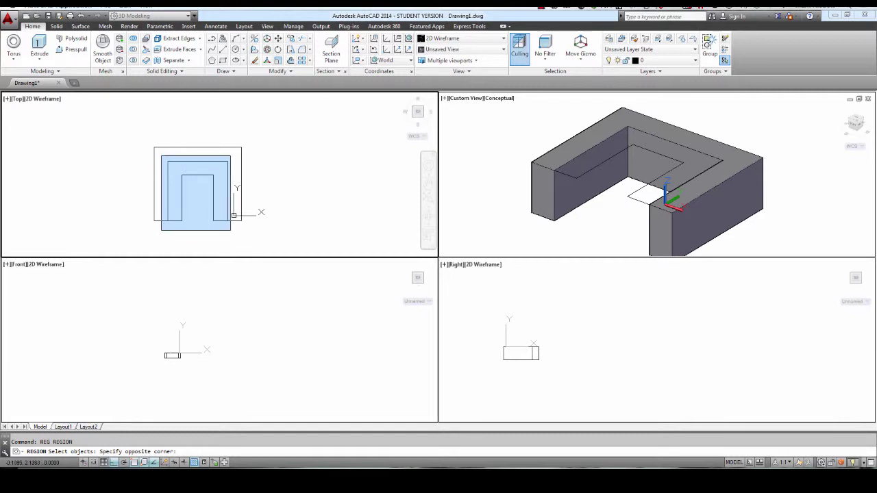
{"action": "left_click", "coordinate": [231, 156]}
{"action": "key", "text": "Return"}
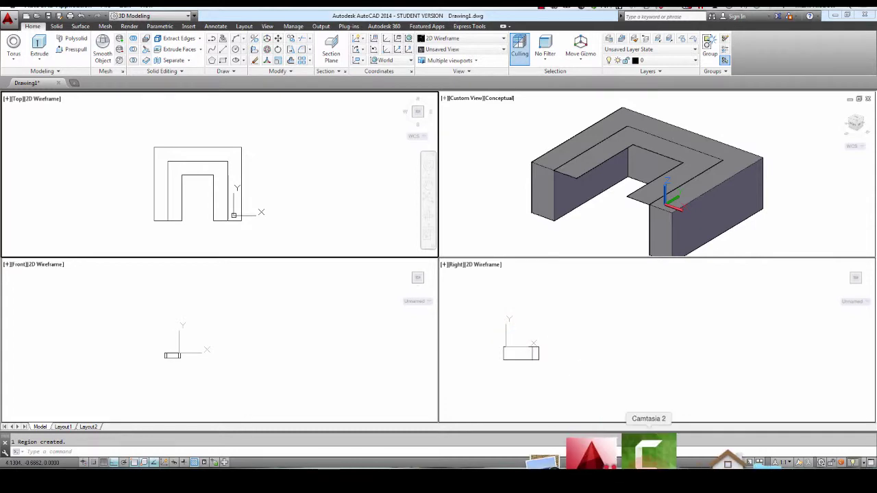
Check the depth dimensions in the wireframe1.TIF reference drawing and extrude the inner U-shaped region by -1.63
{"action": "left_click", "coordinate": [608, 453]}
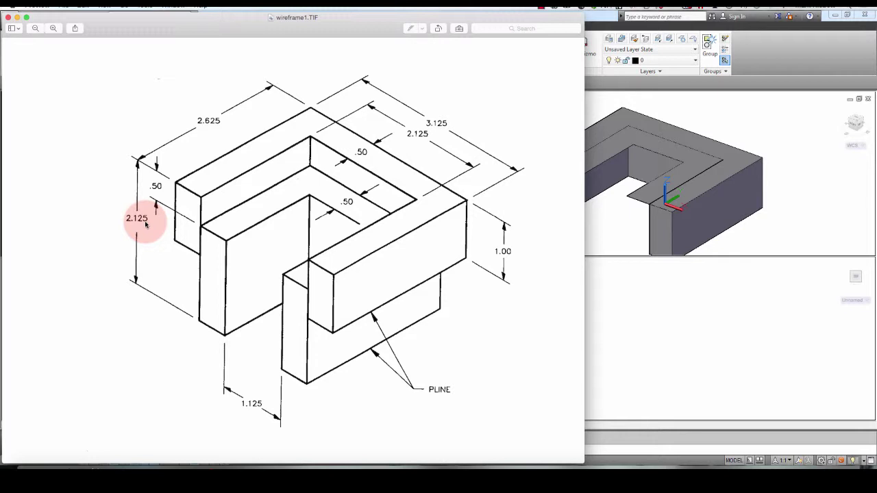
{"action": "left_click", "coordinate": [18, 18]}
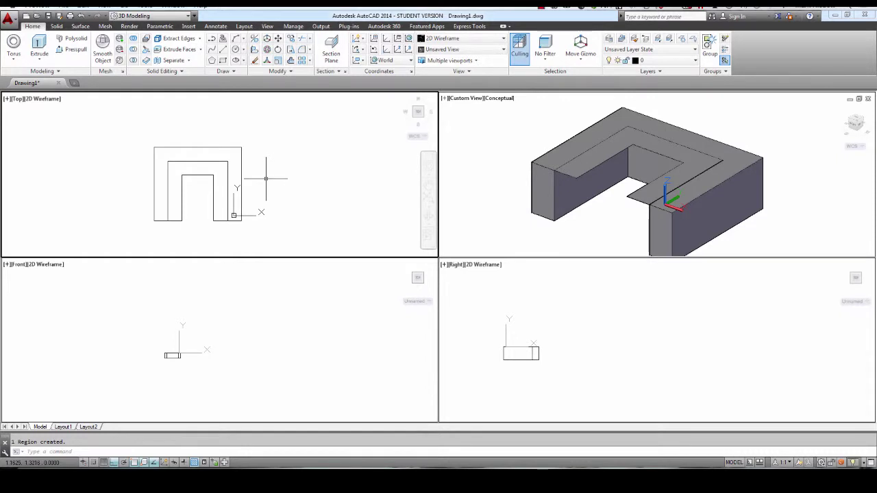
{"action": "left_click", "coordinate": [279, 180]}
{"action": "key", "text": "Escape"}
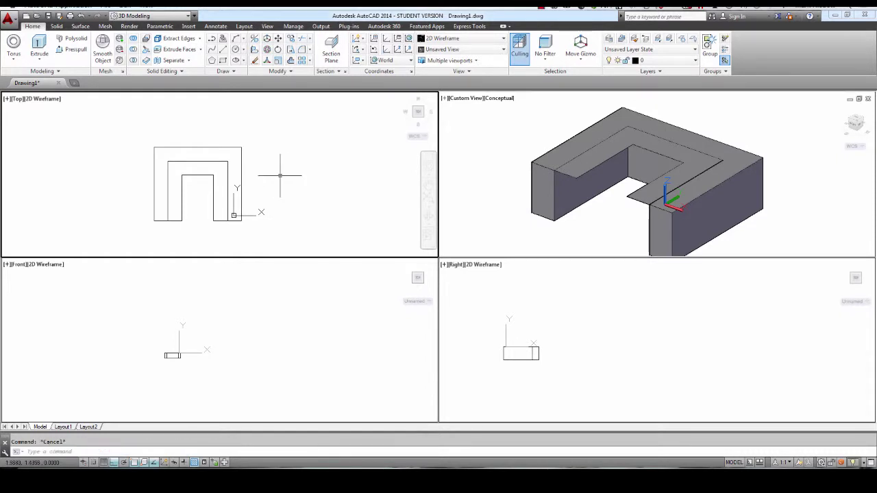
{"action": "type", "text": "ext"}
{"action": "key", "text": "Return"}
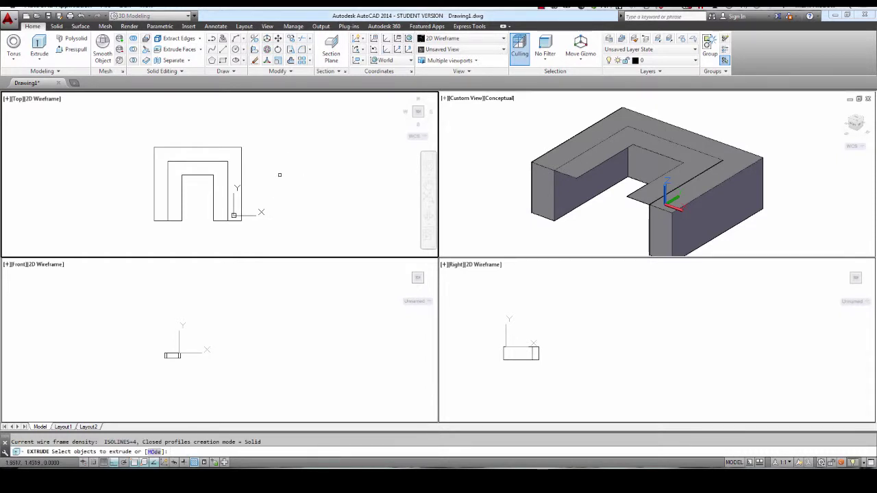
{"action": "left_click", "coordinate": [218, 177]}
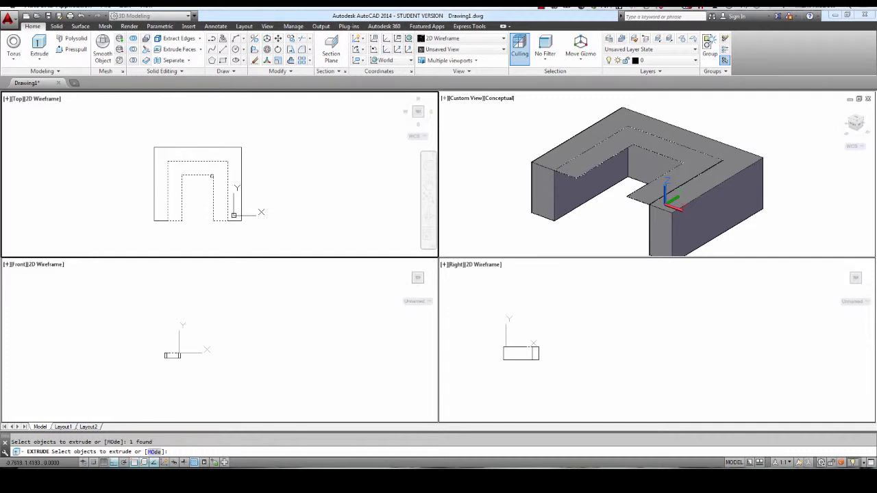
{"action": "key", "text": "Return"}
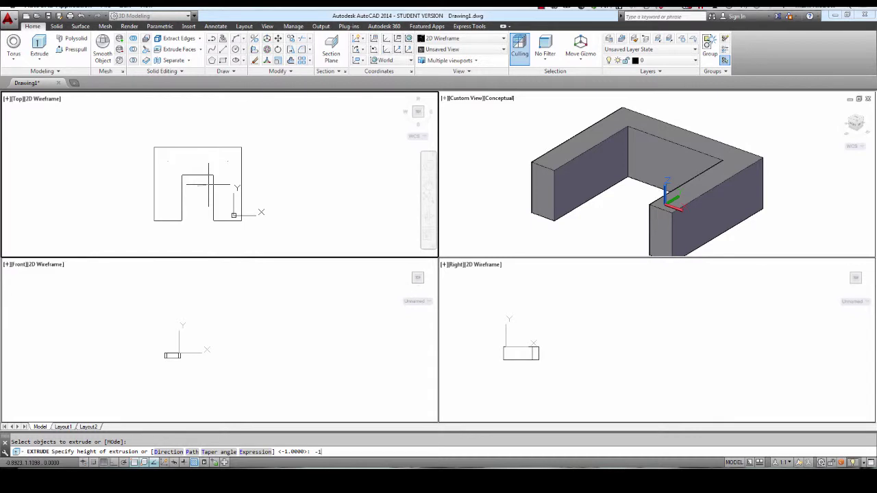
{"action": "key", "text": "Return"}
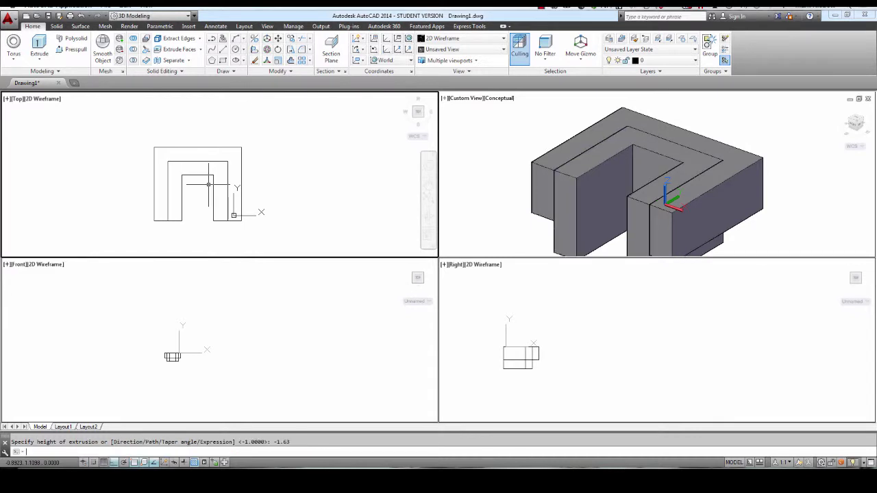
Move the inner U-shaped solid straight down by .5 in the right view
{"action": "left_click", "coordinate": [518, 218]}
{"action": "left_click", "coordinate": [548, 307]}
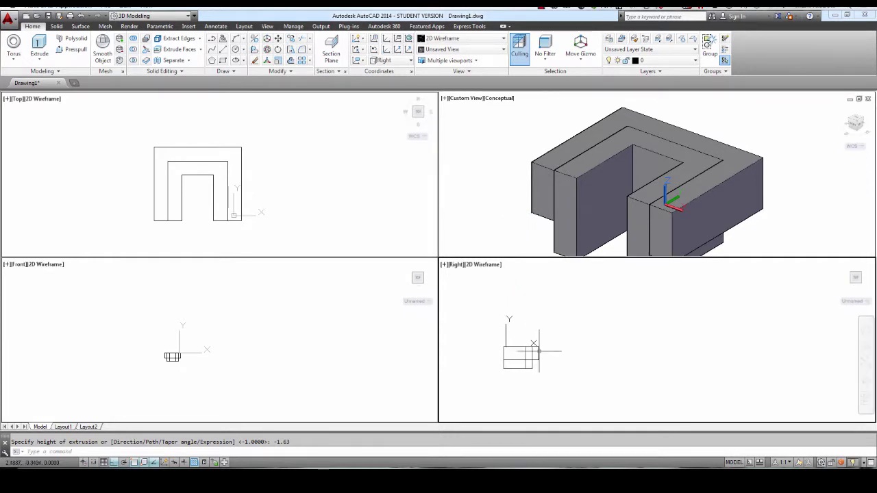
{"action": "scroll", "coordinate": [600, 359], "scroll_direction": "up", "scroll_amount": 5}
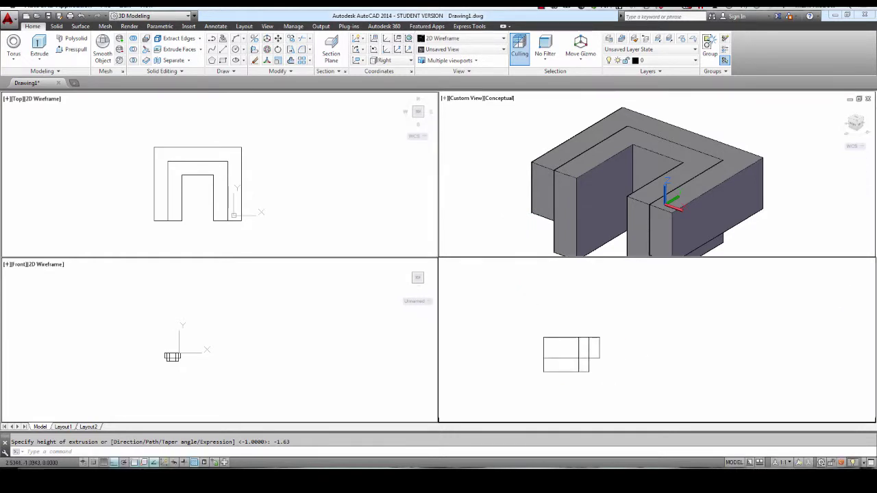
{"action": "middle_click_drag", "start_coordinate": [658, 346], "coordinate": [738, 341]}
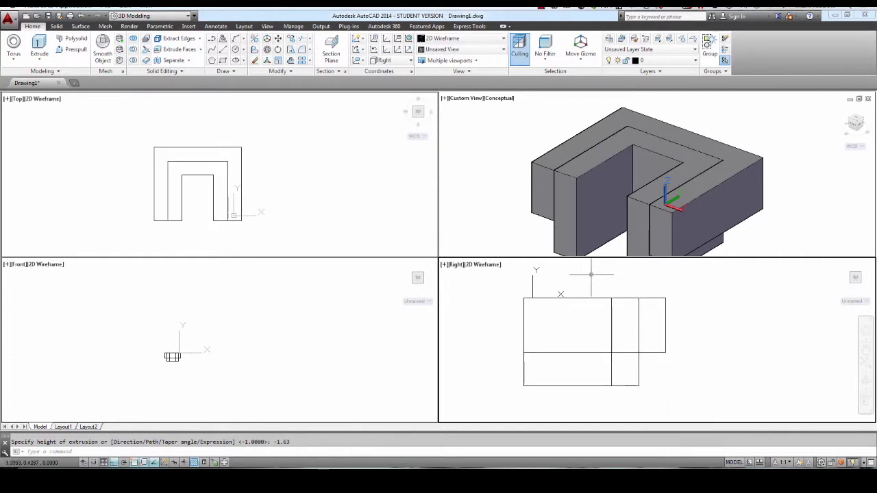
{"action": "left_click", "coordinate": [400, 335]}
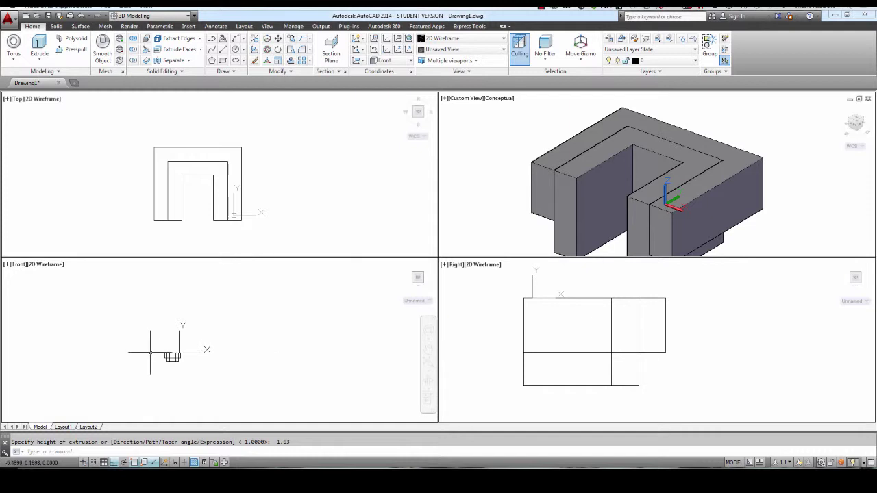
{"action": "scroll", "coordinate": [158, 353], "scroll_direction": "up", "scroll_amount": 10}
{"action": "middle_click_drag", "start_coordinate": [205, 313], "coordinate": [113, 274]}
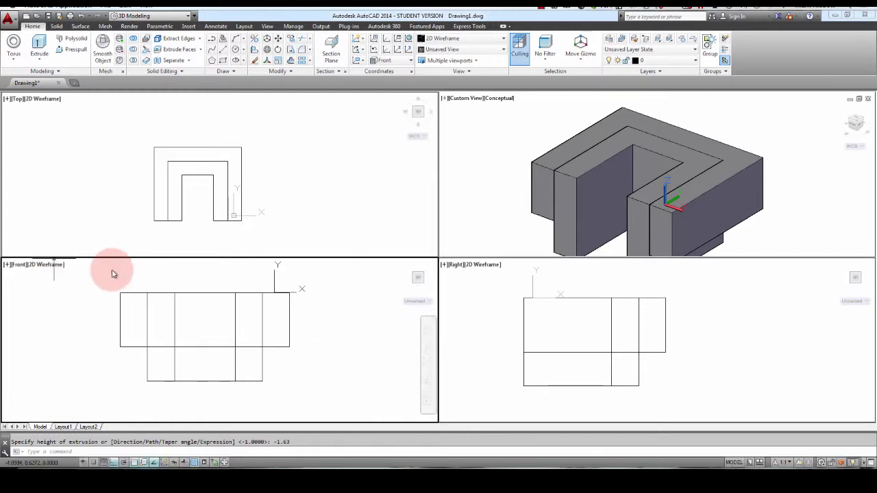
{"action": "left_click", "coordinate": [699, 337]}
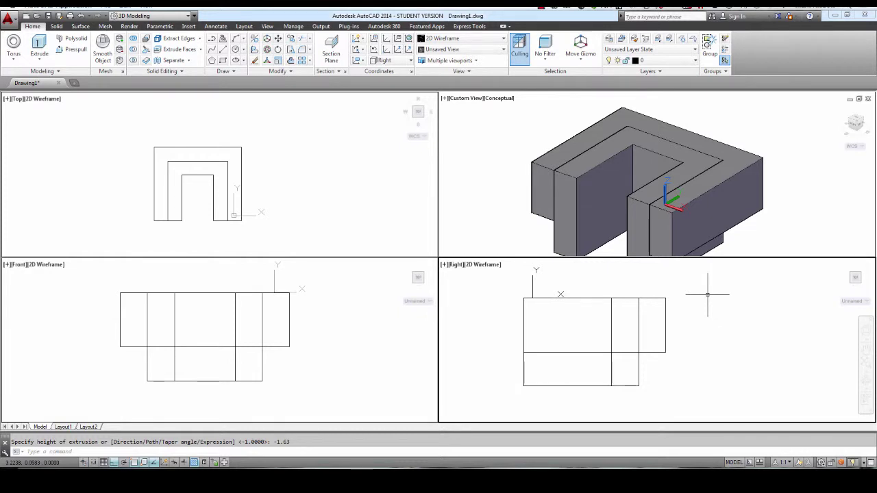
{"action": "type", "text": "m"}
{"action": "key", "text": "Return"}
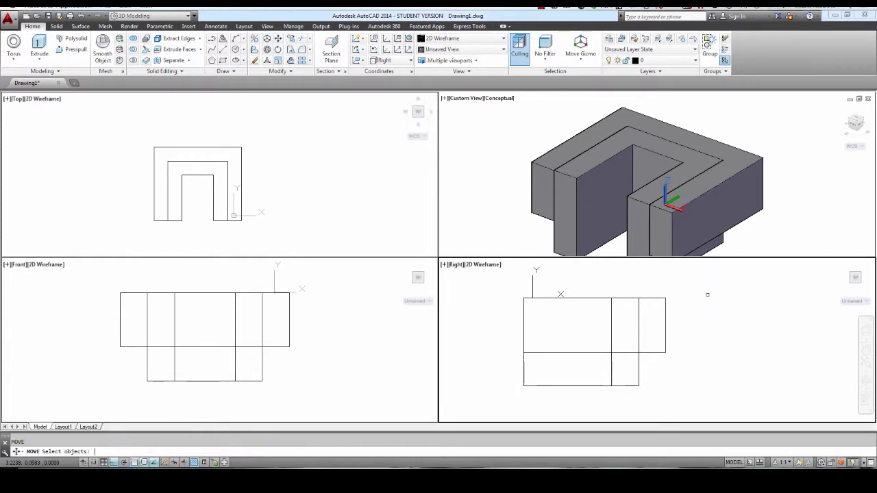
{"action": "left_click", "coordinate": [639, 377]}
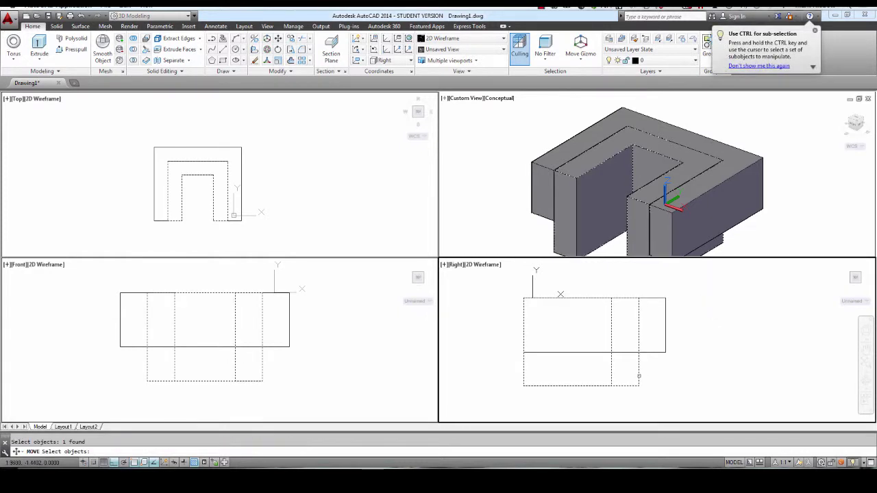
{"action": "key", "text": "Return"}
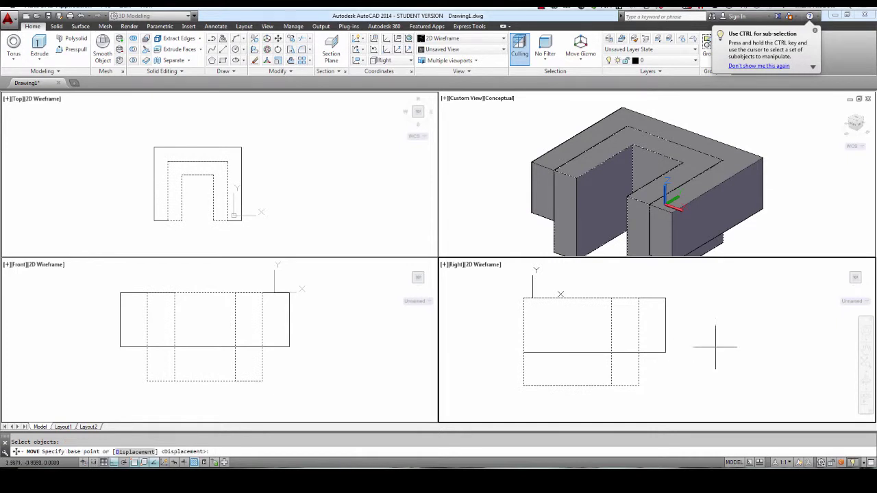
{"action": "left_click", "coordinate": [719, 279]}
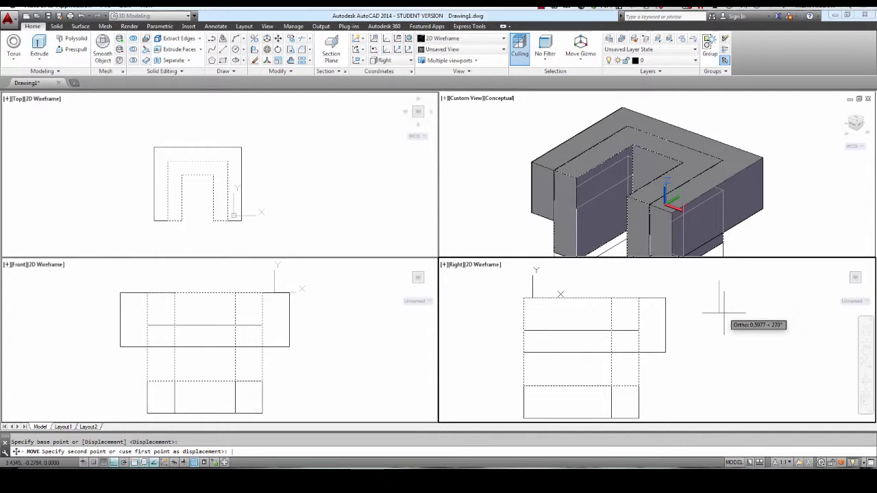
{"action": "key", "text": "Return"}
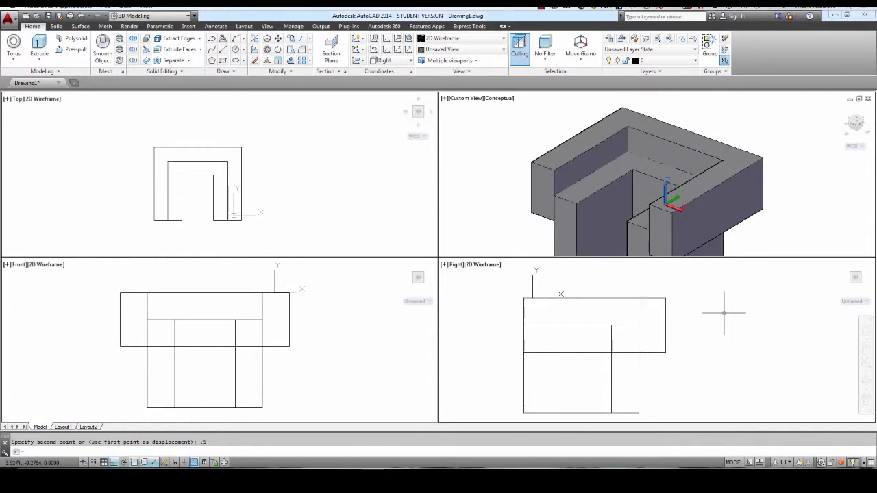
Examine the stepped solids in the conceptual 3D view and check whether the inner and outer U shapes are separate objects
{"action": "left_click", "coordinate": [808, 230]}
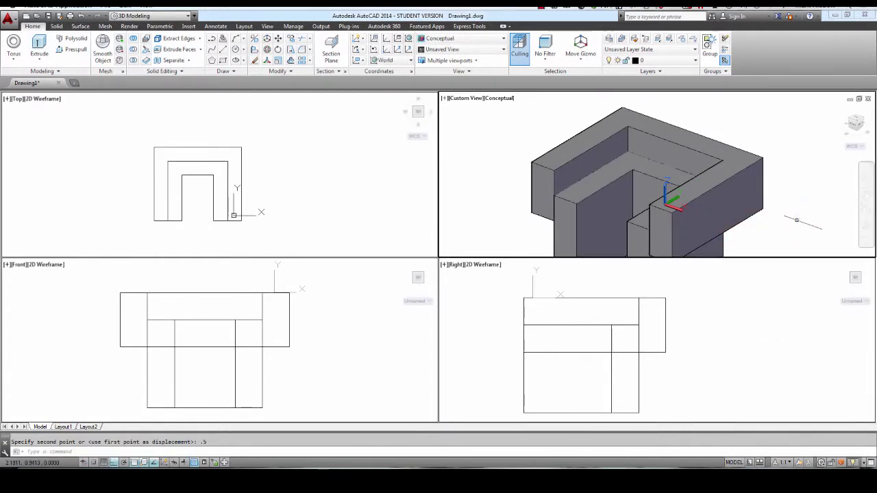
{"action": "middle_click_drag", "start_coordinate": [740, 173], "coordinate": [742, 163]}
{"action": "scroll", "coordinate": [742, 163], "scroll_direction": "down", "scroll_amount": 4}
{"action": "scroll", "coordinate": [743, 159], "scroll_direction": "up", "scroll_amount": 4}
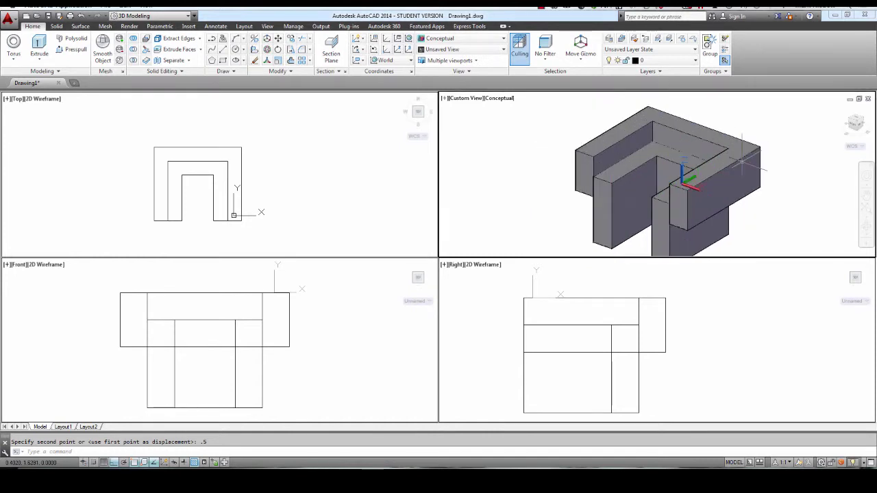
{"action": "scroll", "coordinate": [742, 162], "scroll_direction": "down", "scroll_amount": 3}
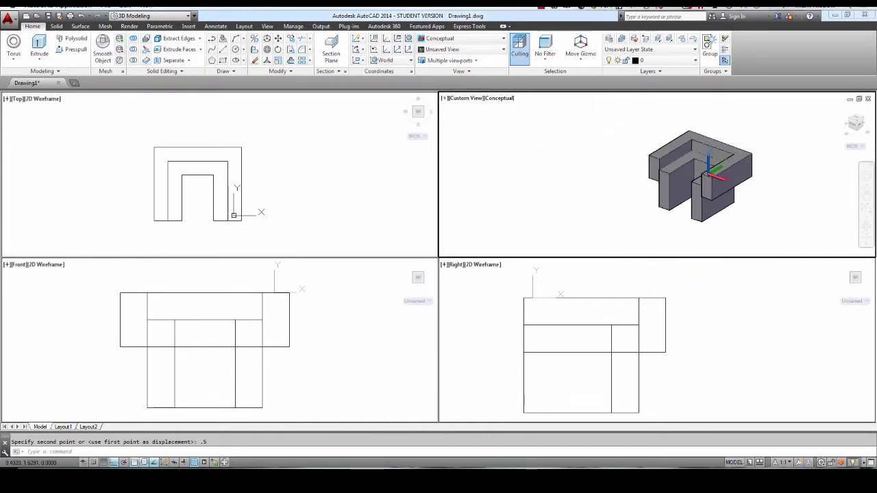
{"action": "scroll", "coordinate": [742, 162], "scroll_direction": "up", "scroll_amount": 1}
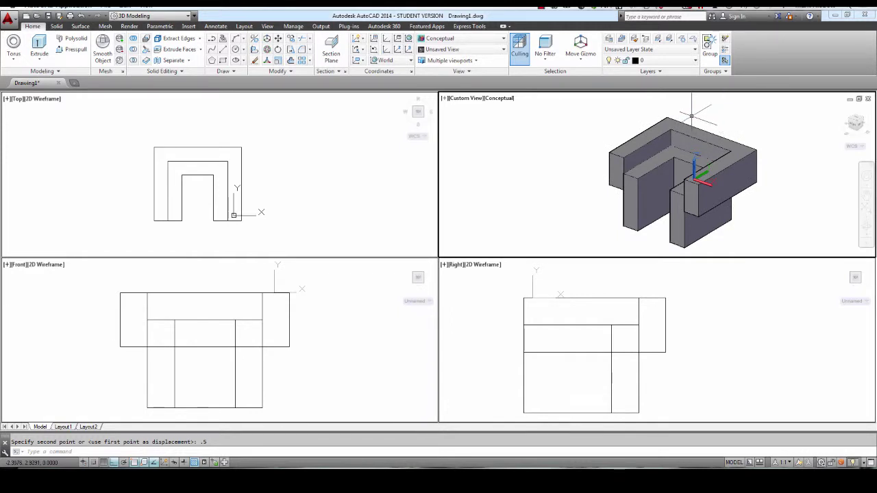
{"action": "key", "text": "Return"}
{"action": "left_click", "coordinate": [687, 125]}
{"action": "key", "text": "Escape"}
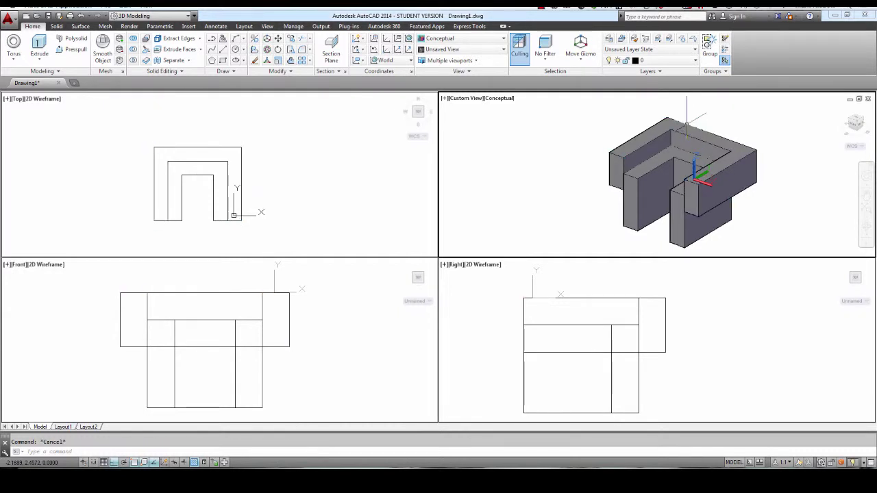
{"action": "left_click", "coordinate": [635, 186]}
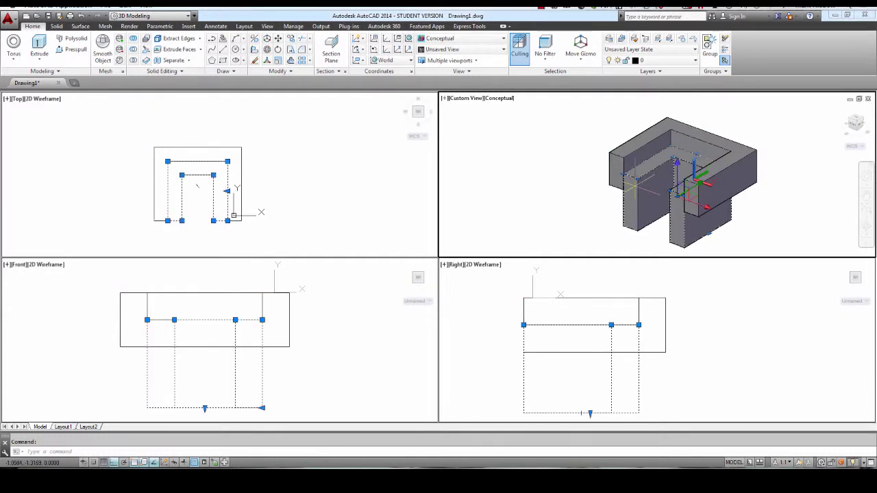
{"action": "key", "text": "Escape"}
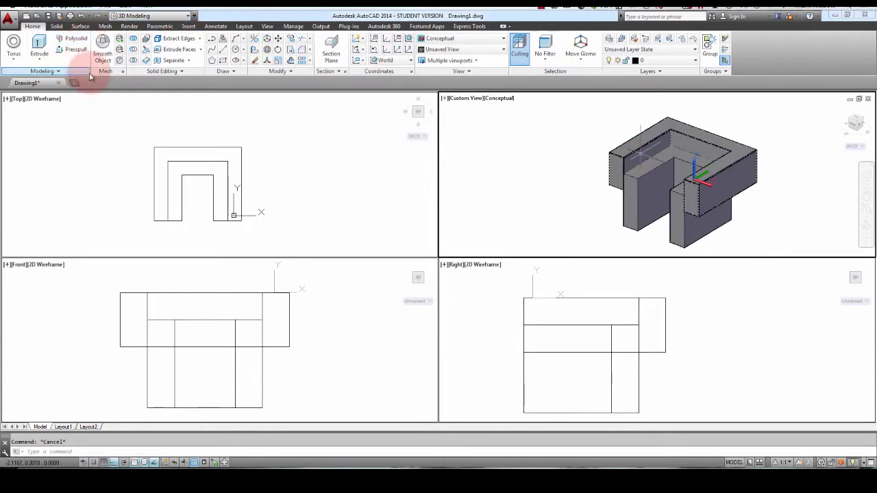
Union the inner and outer U-shaped solids into a single solid
{"action": "left_click", "coordinate": [57, 26]}
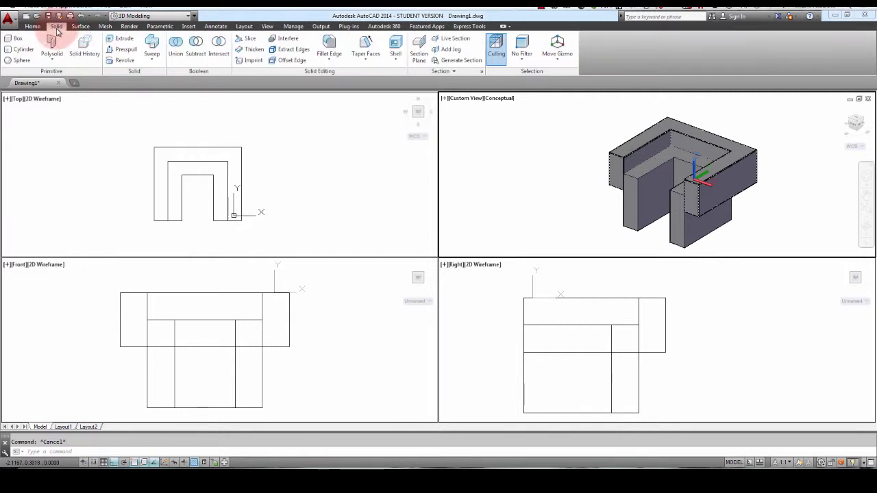
{"action": "left_click", "coordinate": [218, 55]}
{"action": "left_click", "coordinate": [462, 162]}
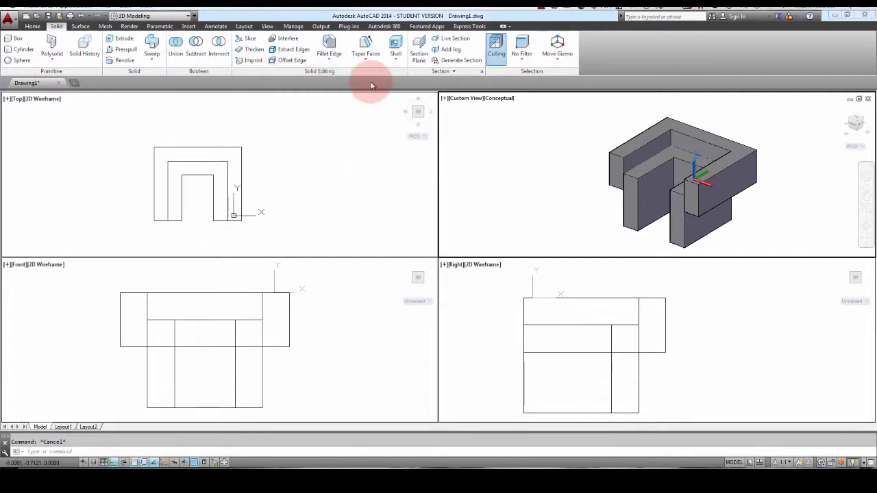
{"action": "left_click", "coordinate": [182, 50]}
{"action": "left_click", "coordinate": [631, 155]}
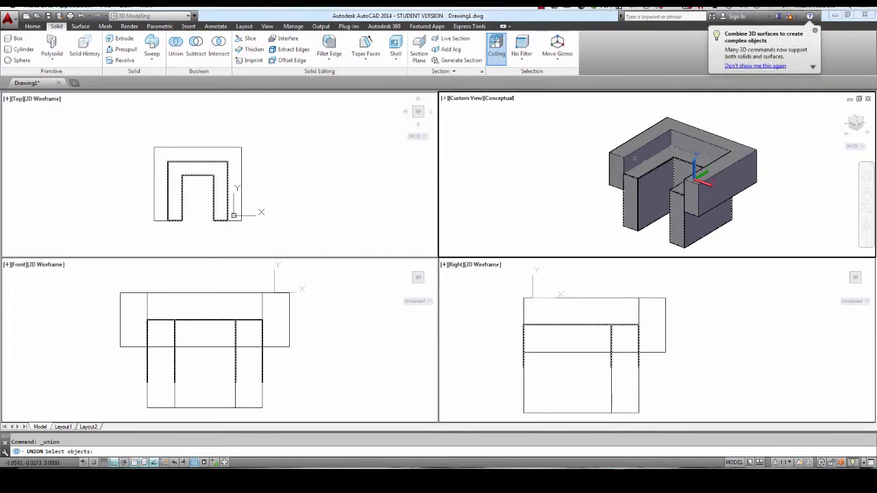
{"action": "left_click", "coordinate": [631, 154]}
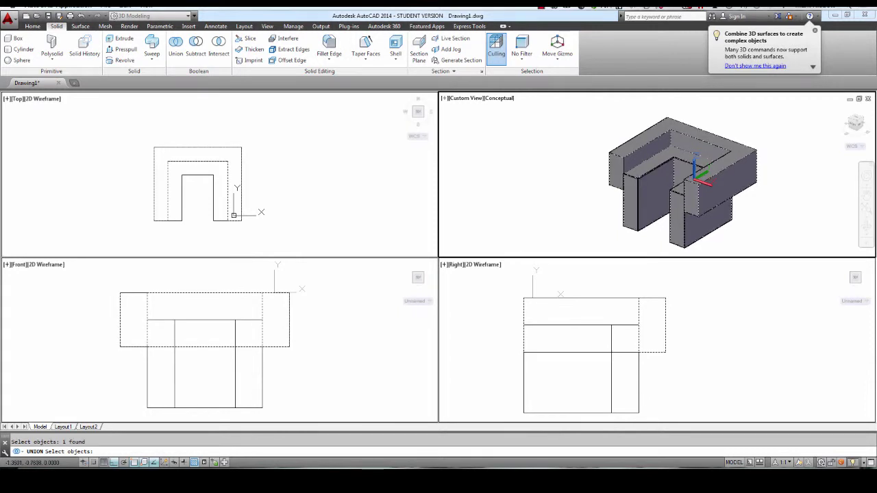
{"action": "left_click", "coordinate": [631, 159]}
{"action": "key", "text": "Return"}
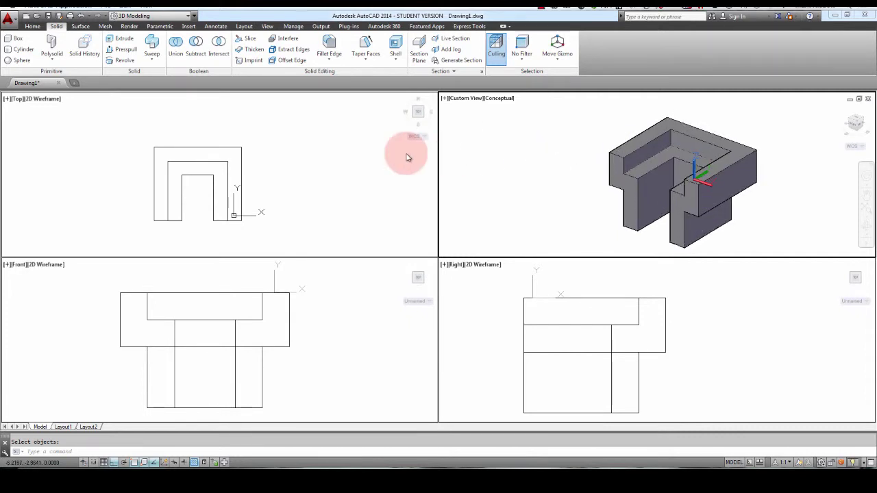
{"action": "left_click", "coordinate": [281, 161]}
{"action": "middle_click_drag", "start_coordinate": [308, 172], "coordinate": [237, 157]}
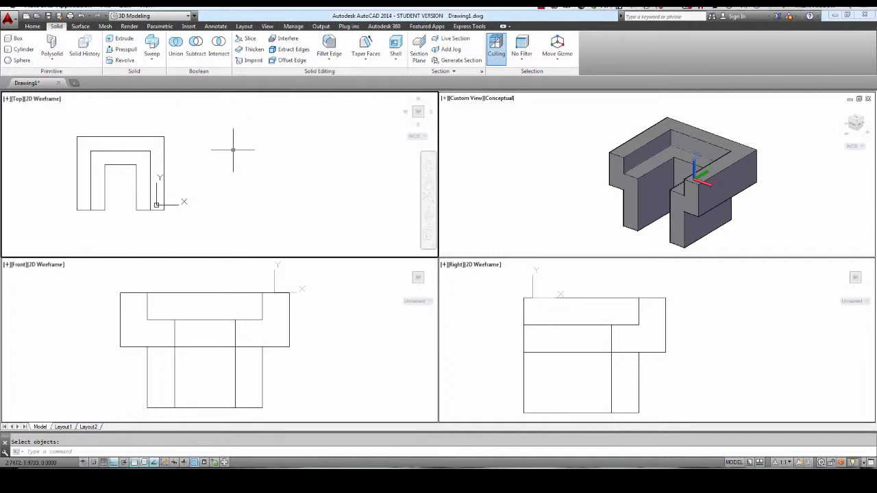
Draw a rectangle beside the U-shaped part in the top view and a circle of about 0.78 radius inside it
{"action": "type", "text": "c"}
{"action": "key", "text": "Return"}
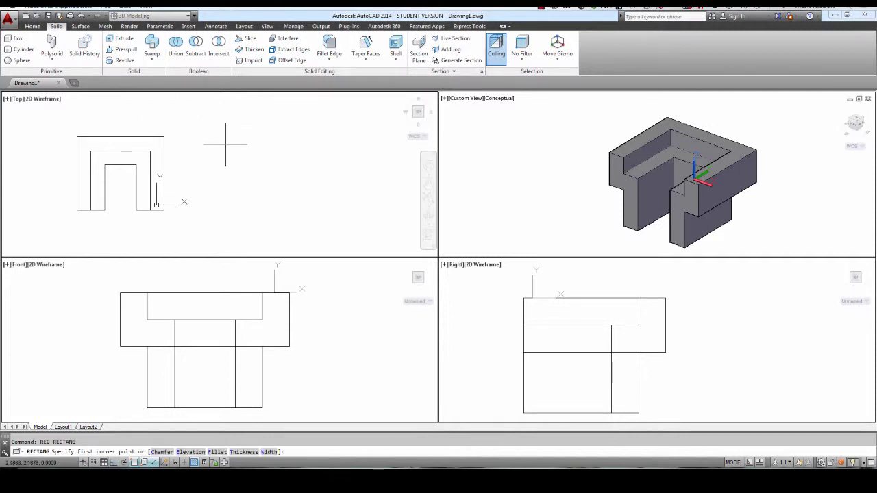
{"action": "left_click", "coordinate": [224, 142]}
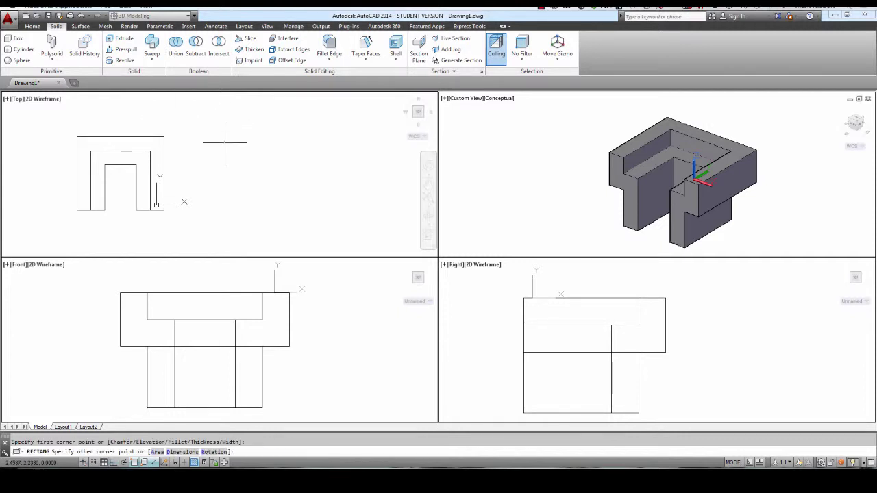
{"action": "left_click", "coordinate": [352, 209]}
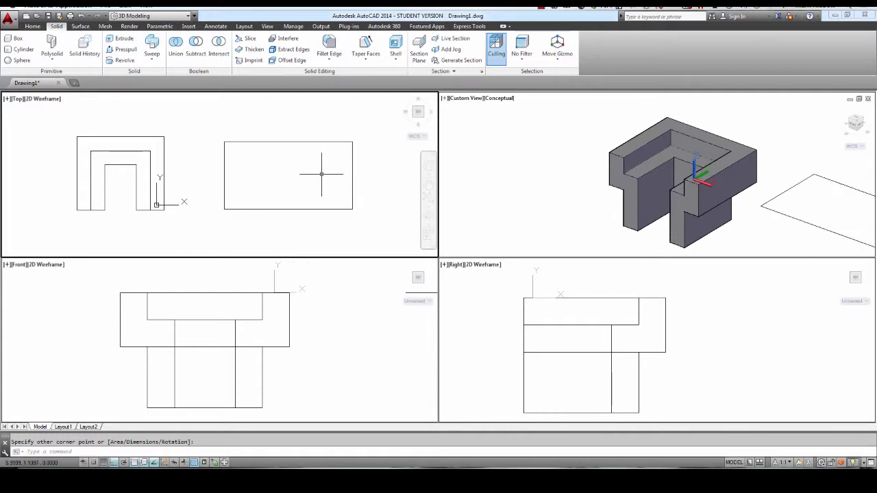
{"action": "type", "text": "c"}
{"action": "key", "text": "Return"}
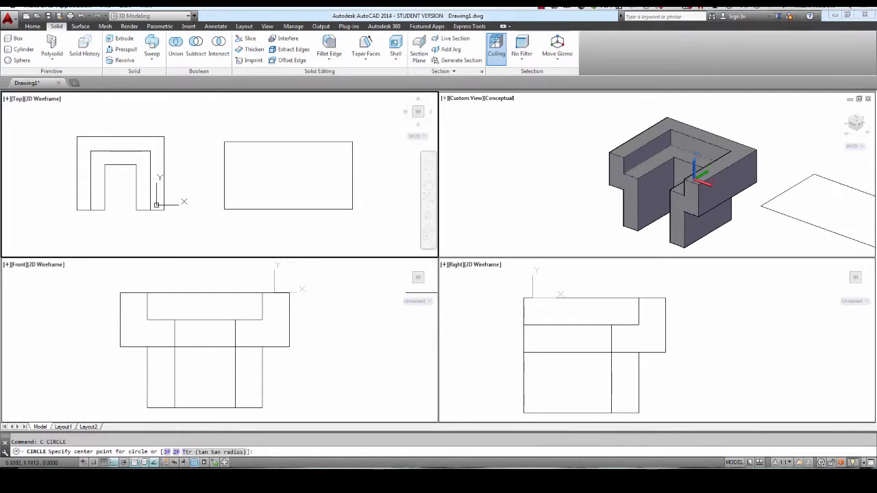
{"action": "left_click", "coordinate": [286, 174]}
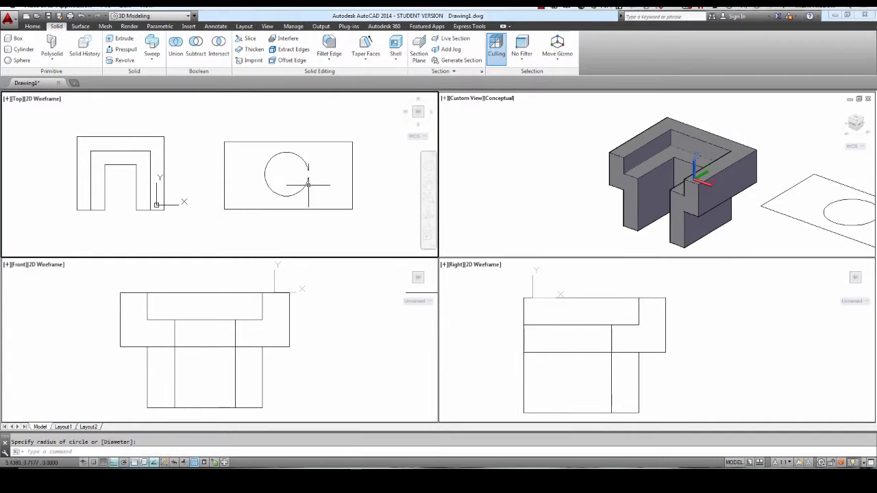
Convert the rectangle and the circle inside it into regions in the 3D view
{"action": "left_click", "coordinate": [787, 211]}
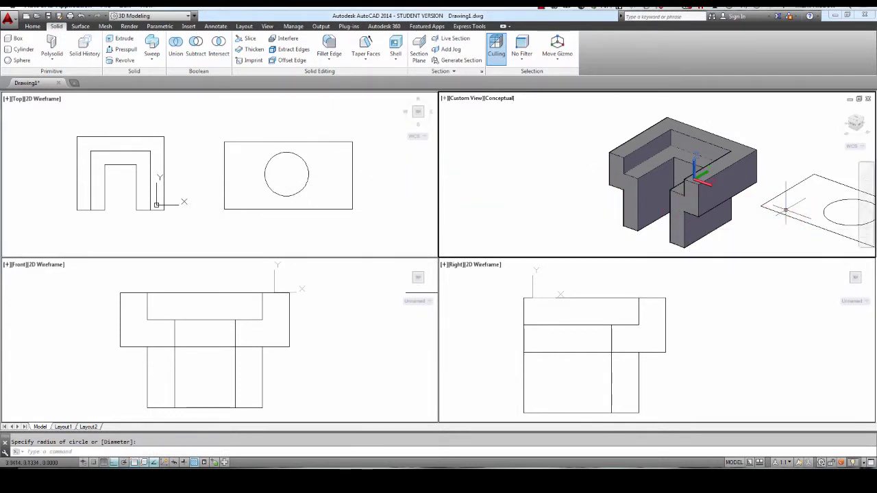
{"action": "middle_click_drag", "start_coordinate": [787, 211], "coordinate": [617, 200]}
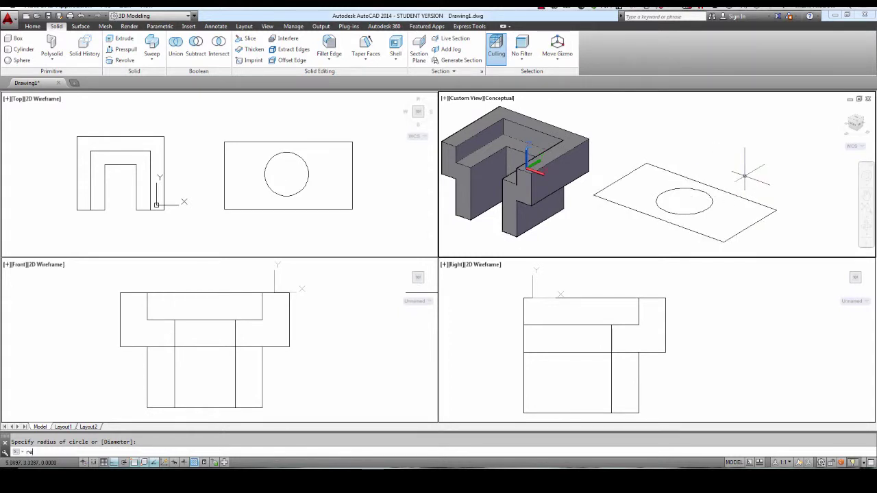
{"action": "type", "text": "g"}
{"action": "key", "text": "Return"}
{"action": "left_click", "coordinate": [745, 176]}
{"action": "left_click", "coordinate": [697, 193]}
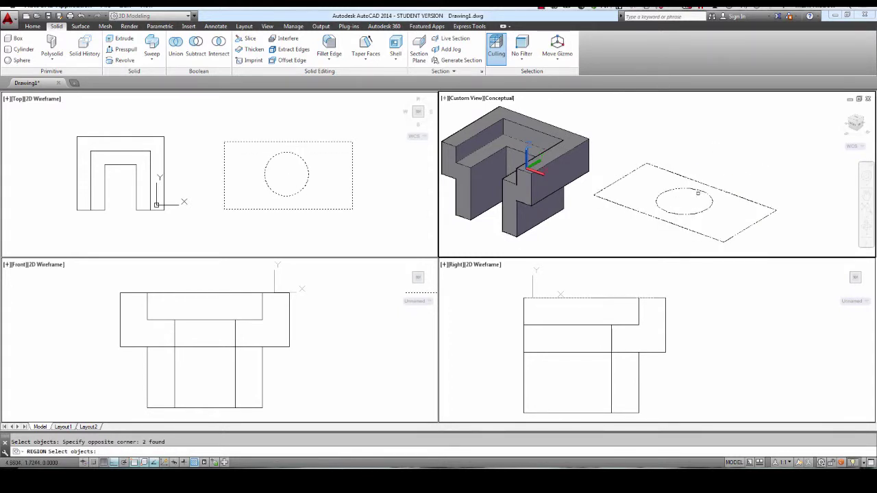
{"action": "key", "text": "Return"}
{"action": "key", "text": "Escape"}
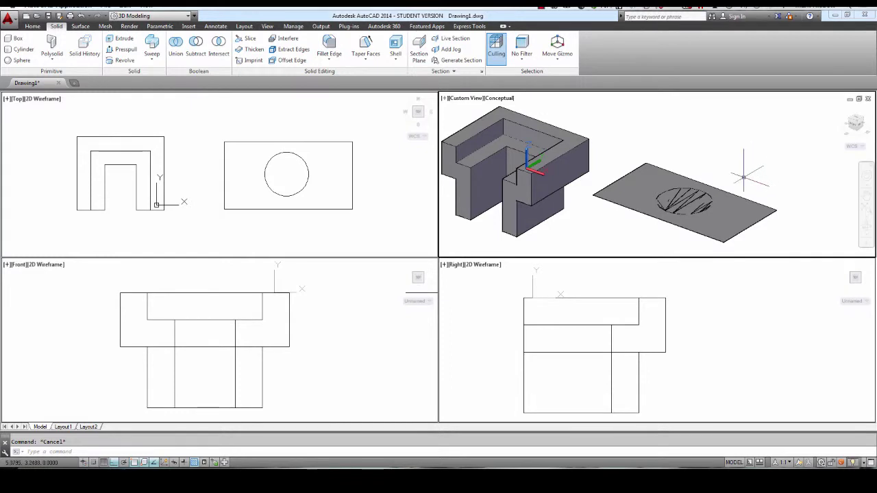
Check whether the rectangular and circular regions can be picked as separate objects
{"action": "left_click", "coordinate": [730, 193]}
{"action": "key", "text": "Escape"}
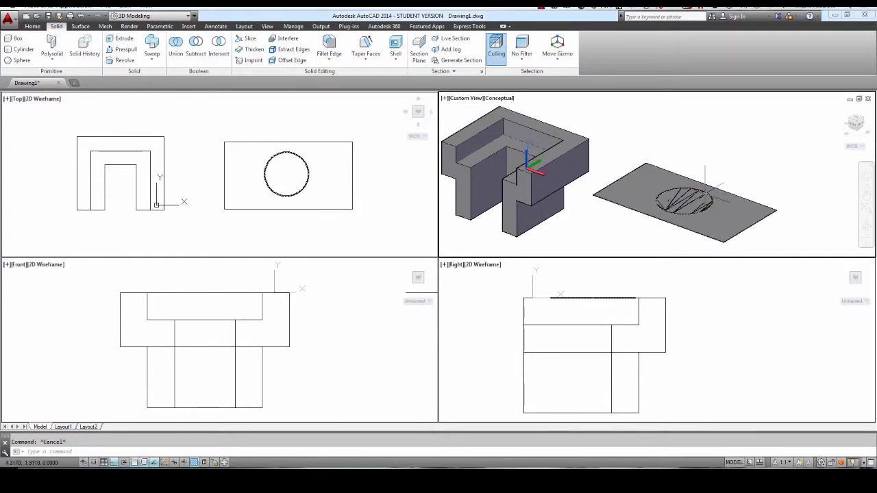
{"action": "left_click", "coordinate": [706, 194]}
{"action": "key", "text": "Escape"}
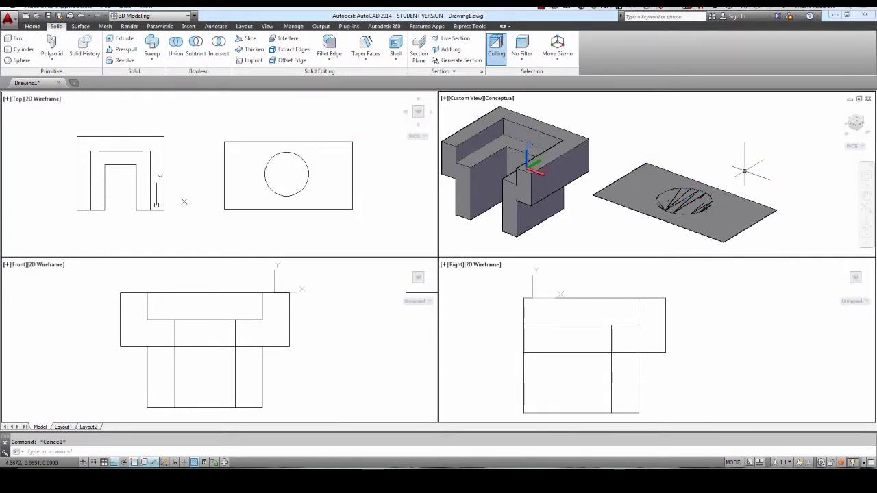
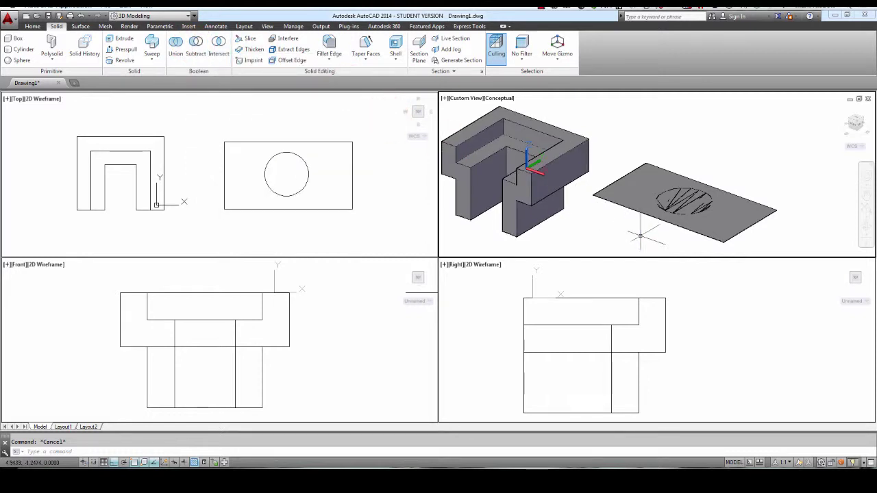
Subtract the circular region from the rectangular region to cut a round hole
{"action": "type", "text": "e"}
{"action": "key", "text": "Escape"}
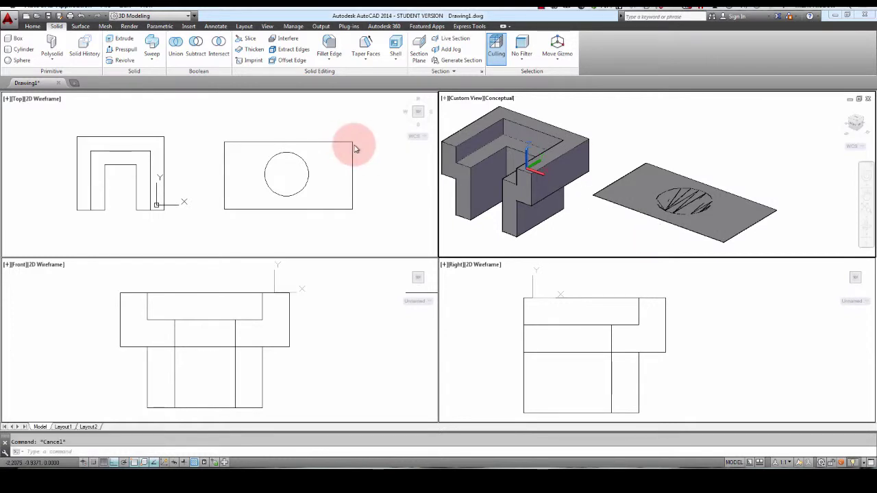
{"action": "left_click", "coordinate": [197, 50]}
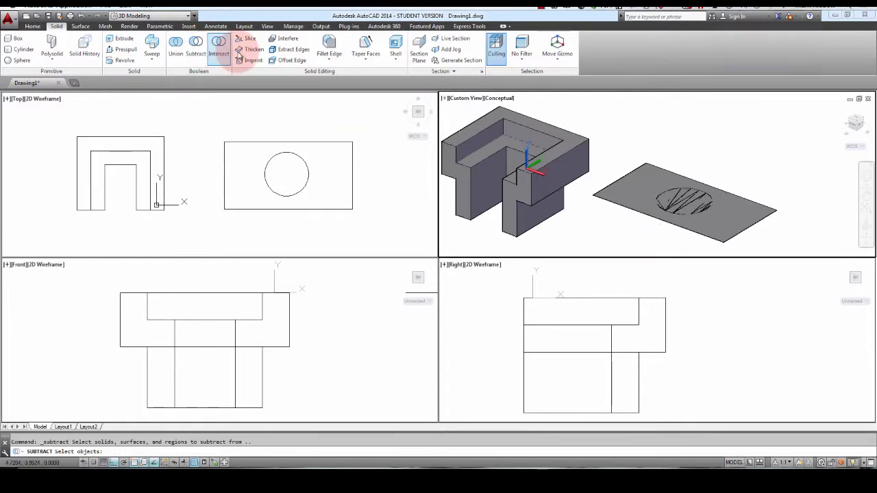
{"action": "left_click", "coordinate": [667, 223]}
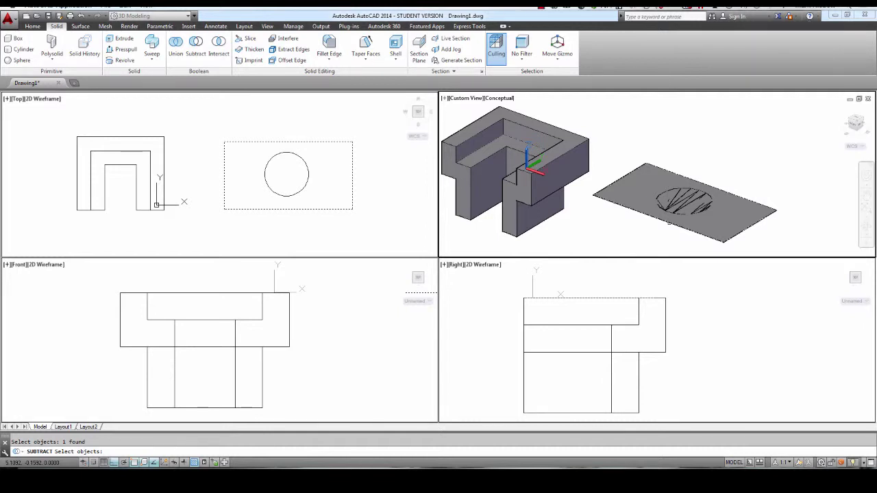
{"action": "key", "text": "Return"}
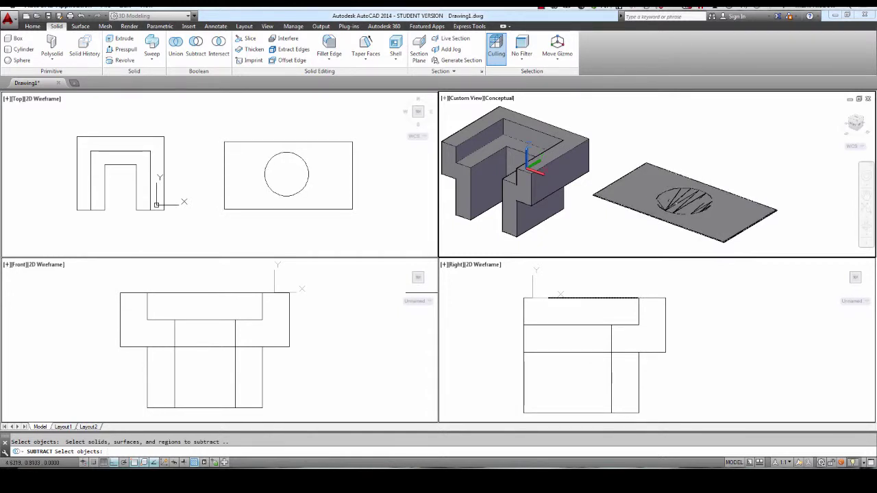
{"action": "left_click", "coordinate": [743, 218]}
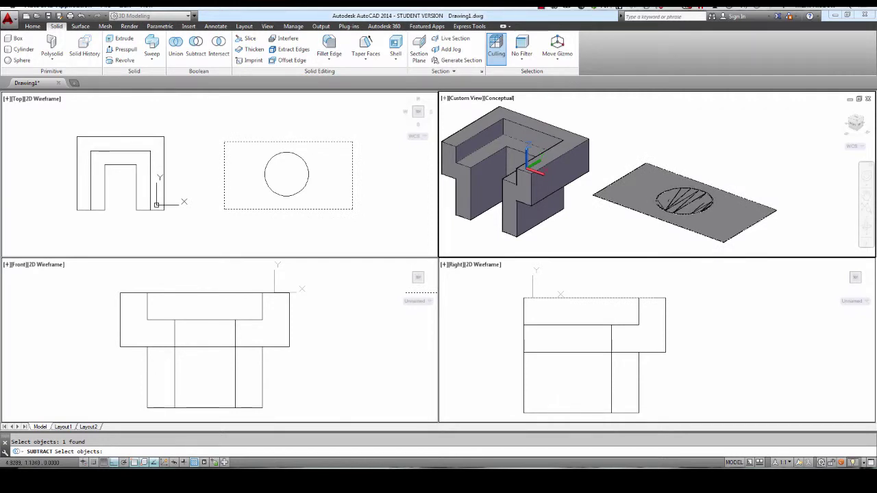
{"action": "key", "text": "Return"}
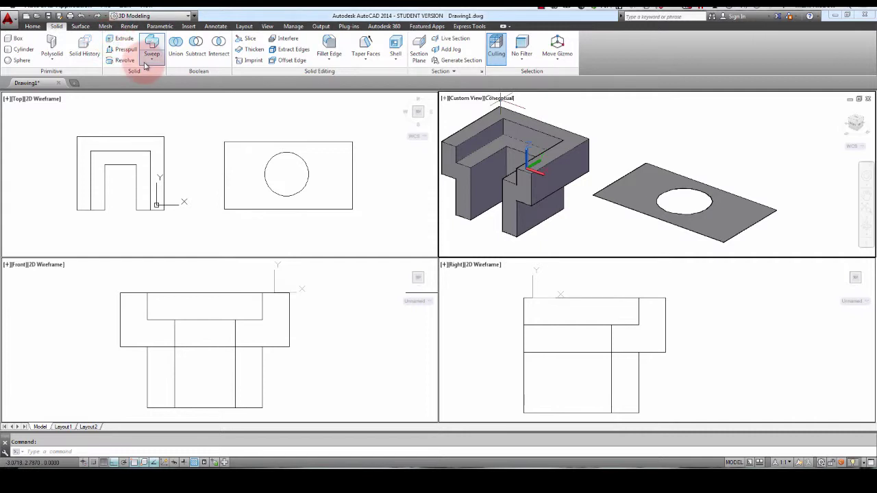
Extrude the rectangular region with the round hole upward into a thin plate
{"action": "left_click", "coordinate": [124, 39]}
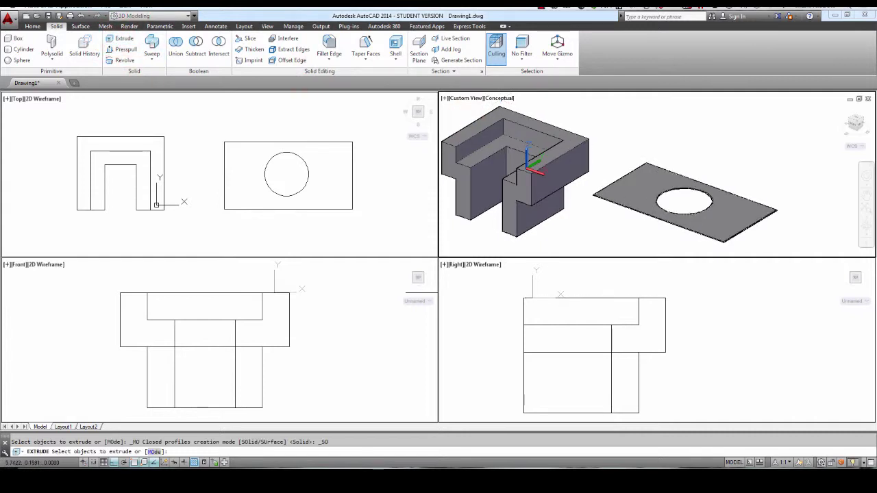
{"action": "left_click", "coordinate": [699, 233]}
{"action": "key", "text": "Return"}
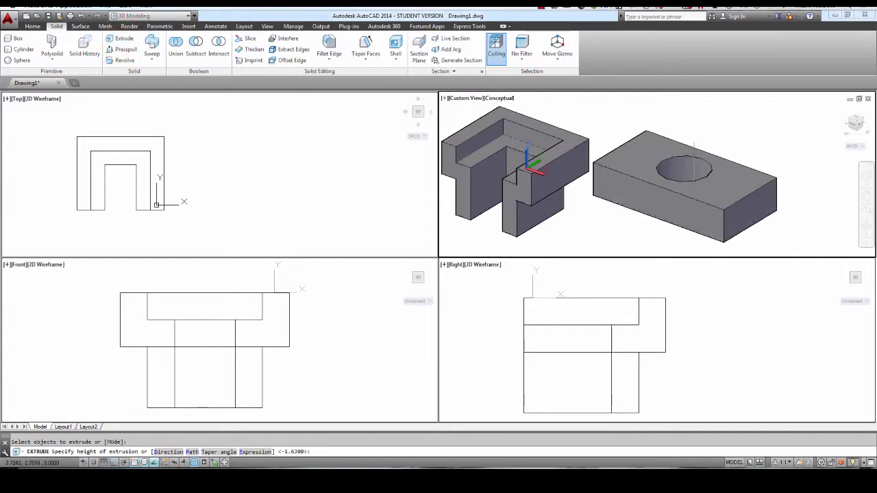
{"action": "left_click", "coordinate": [699, 151]}
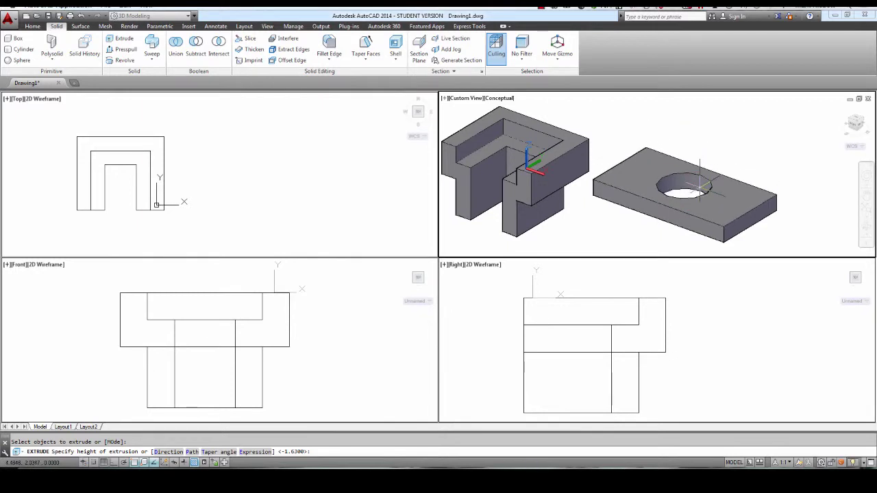
{"action": "left_click", "coordinate": [699, 185]}
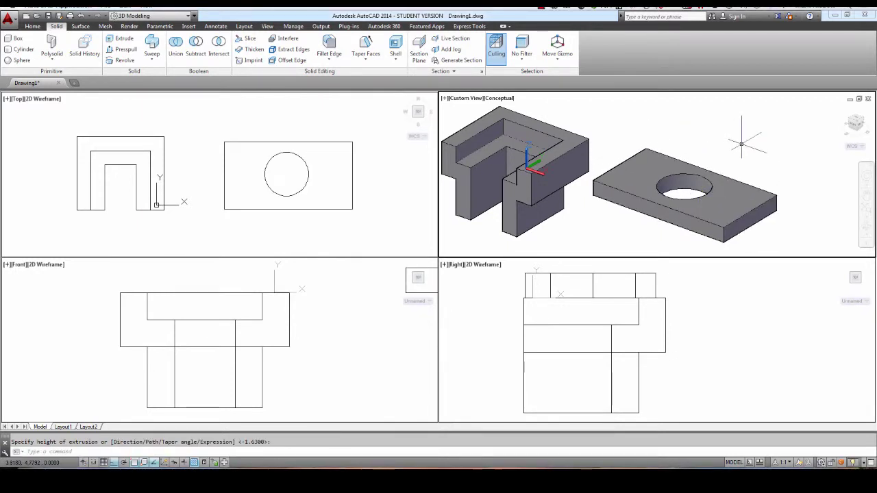
Erase the rectangular plate with the round hole
{"action": "type", "text": "e"}
{"action": "key", "text": "Return"}
{"action": "left_click", "coordinate": [712, 189]}
{"action": "key", "text": "Return"}
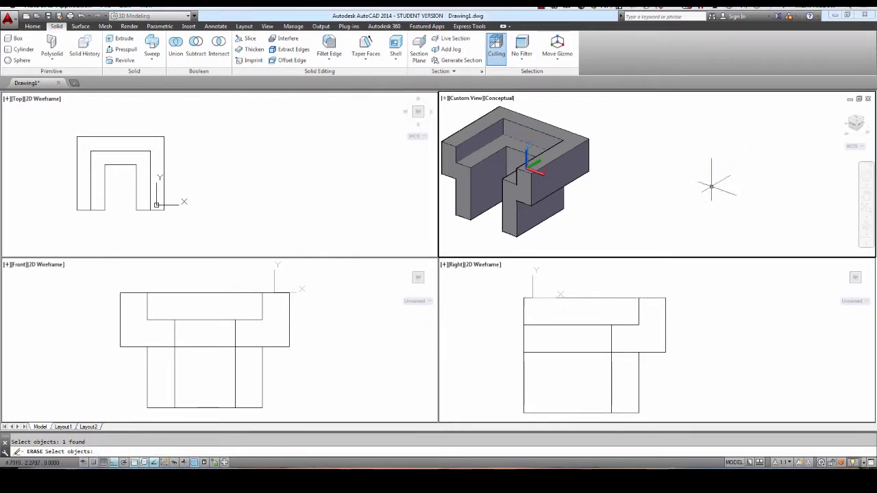
Examine how the UCS icon's orientation changes as the top, front, right and 3D viewports are made active
{"action": "mouse_move", "coordinate": [552, 150]}
{"action": "middle_mouse_down"}
{"action": "mouse_move", "coordinate": [666, 167]}
{"action": "mouse_move", "coordinate": [701, 157]}
{"action": "middle_mouse_up"}
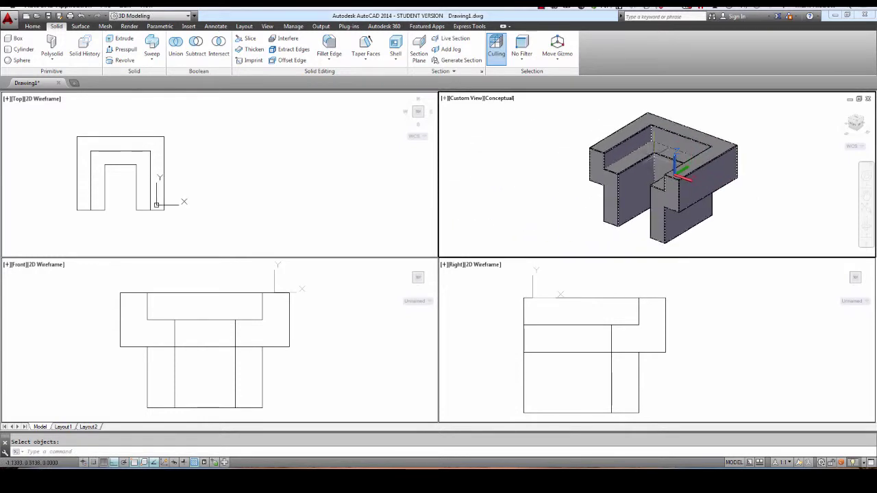
{"action": "left_click", "coordinate": [271, 182]}
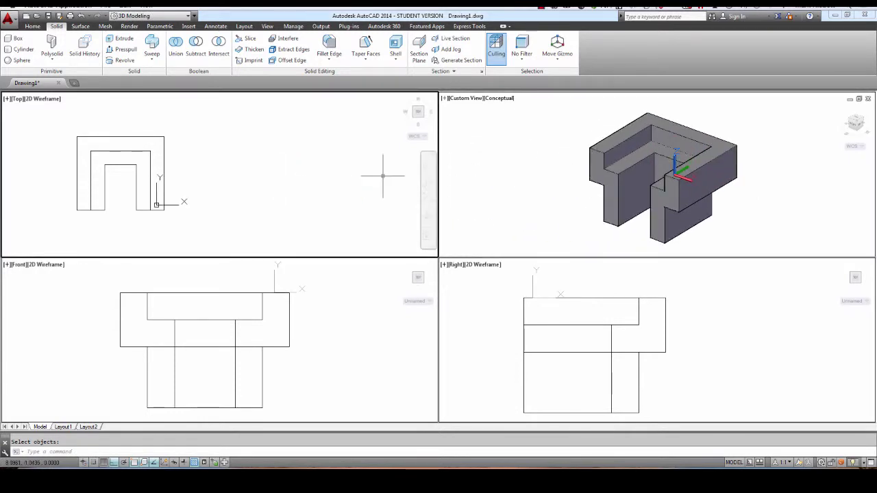
{"action": "left_click", "coordinate": [232, 287]}
{"action": "left_click", "coordinate": [292, 276]}
{"action": "left_click", "coordinate": [407, 176]}
{"action": "left_click", "coordinate": [665, 158]}
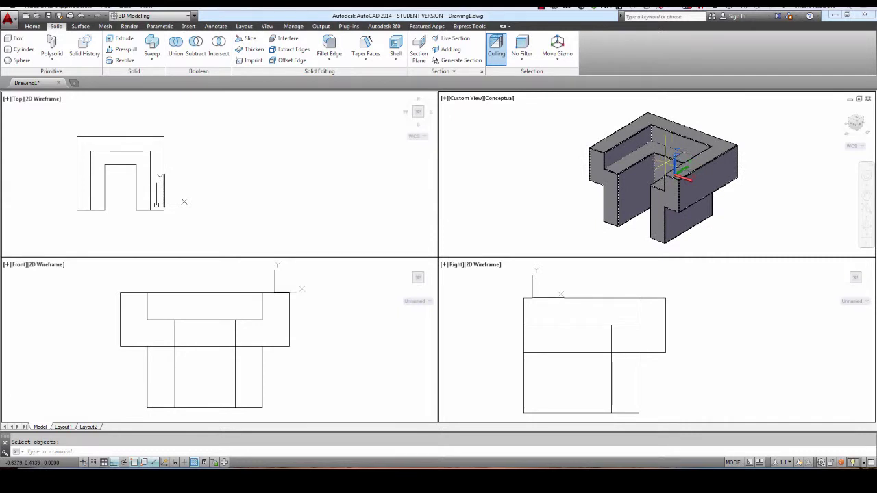
{"action": "left_click", "coordinate": [302, 267]}
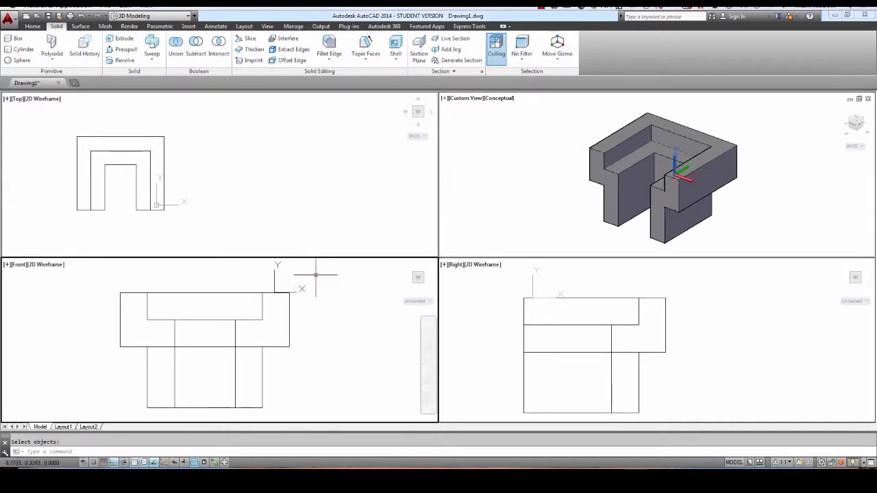
{"action": "key", "text": "Escape"}
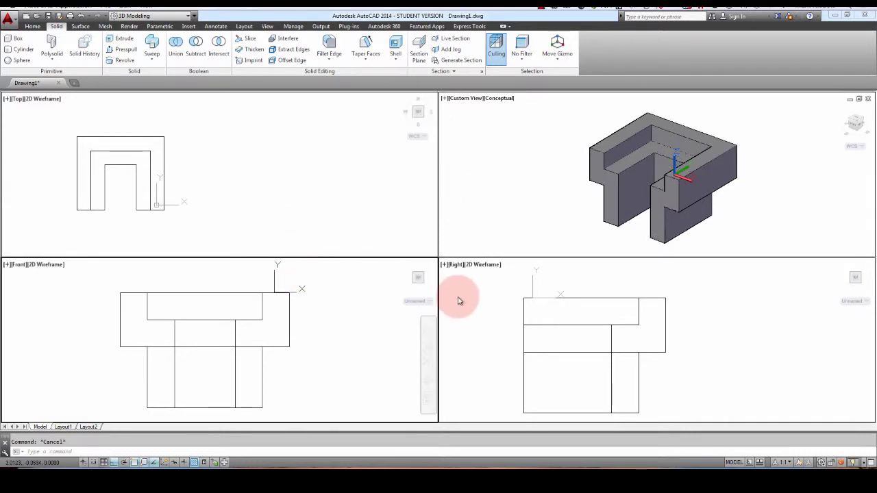
{"action": "left_click", "coordinate": [118, 155]}
{"action": "left_click", "coordinate": [507, 330]}
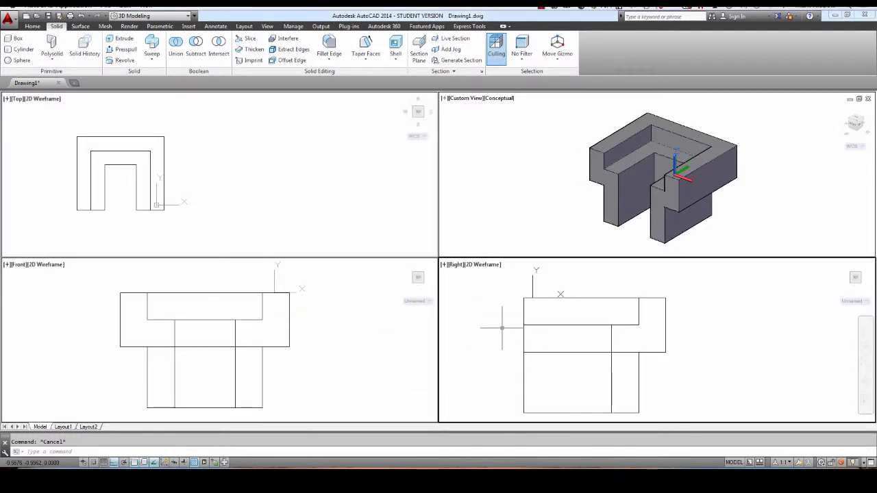
Draw a small circle beside the stepped part in the front view
{"action": "left_click", "coordinate": [210, 310]}
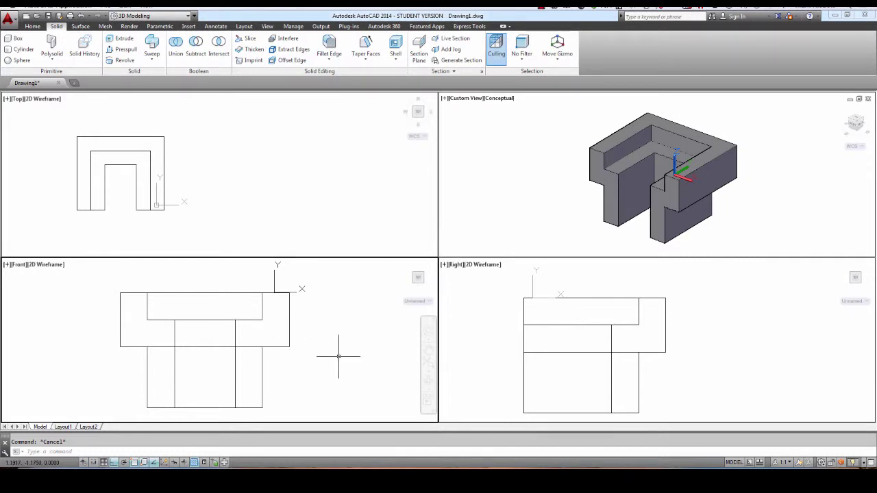
{"action": "type", "text": "c"}
{"action": "key", "text": "Return"}
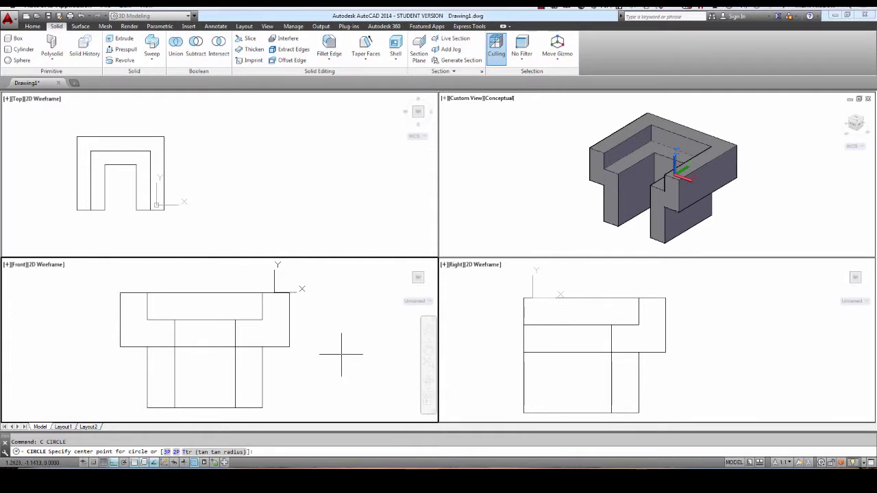
{"action": "left_click", "coordinate": [341, 354]}
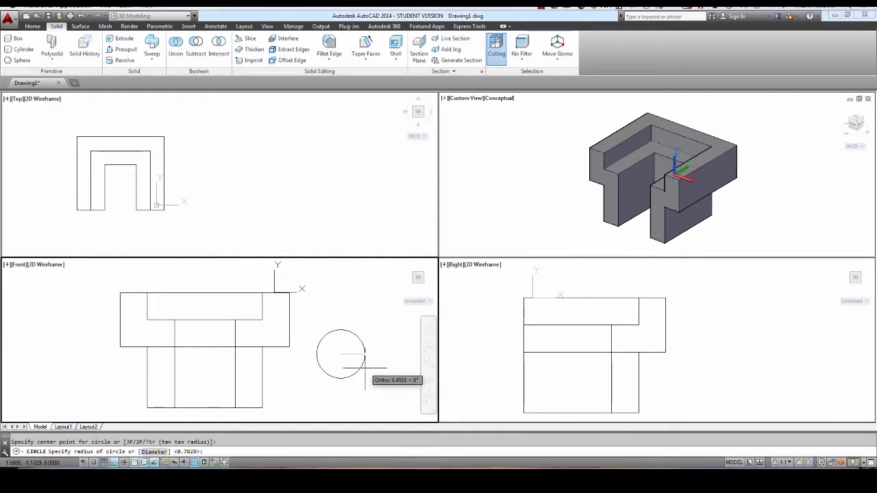
{"action": "left_click", "coordinate": [358, 361]}
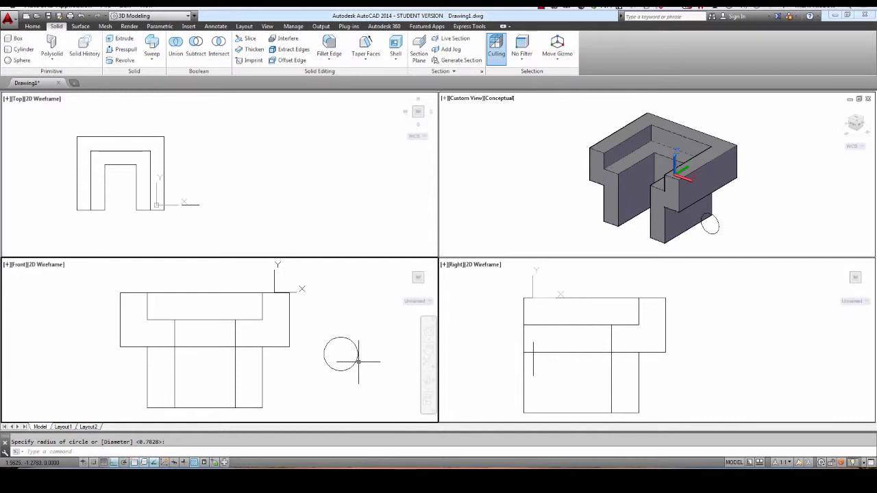
Extrude the circle beside the stepped part into a long solid cylinder running from front to back past the part
{"action": "left_click", "coordinate": [122, 39]}
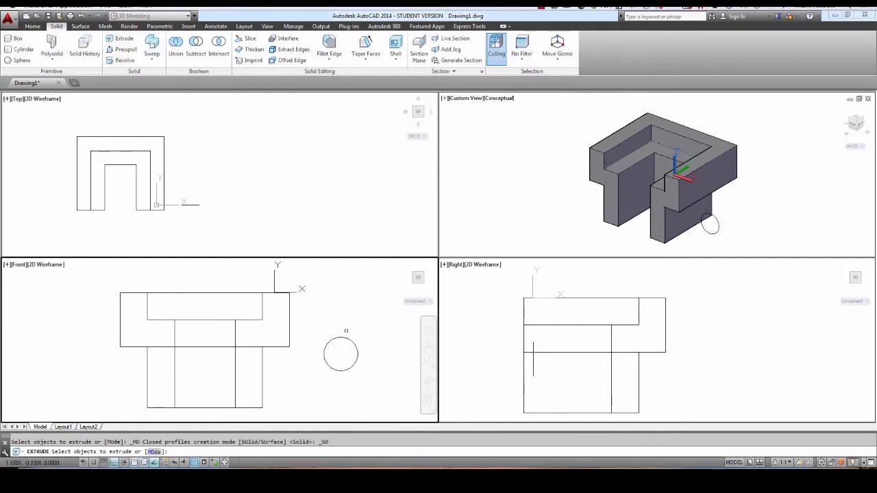
{"action": "left_click", "coordinate": [354, 350]}
{"action": "right_click", "coordinate": [366, 341]}
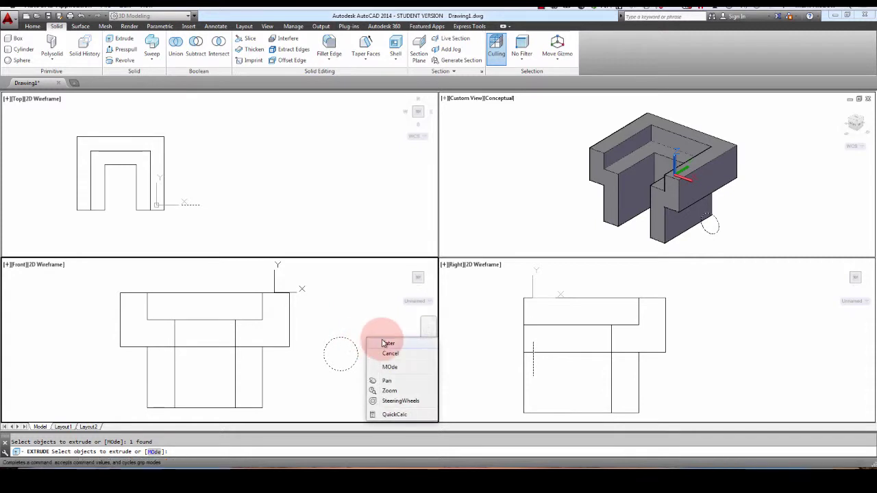
{"action": "left_click", "coordinate": [386, 345]}
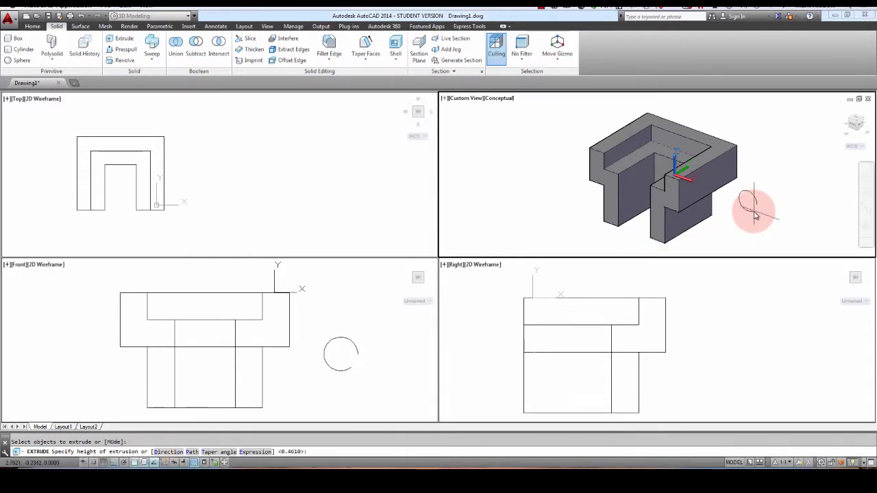
{"action": "left_click", "coordinate": [817, 147]}
{"action": "key", "text": "Escape"}
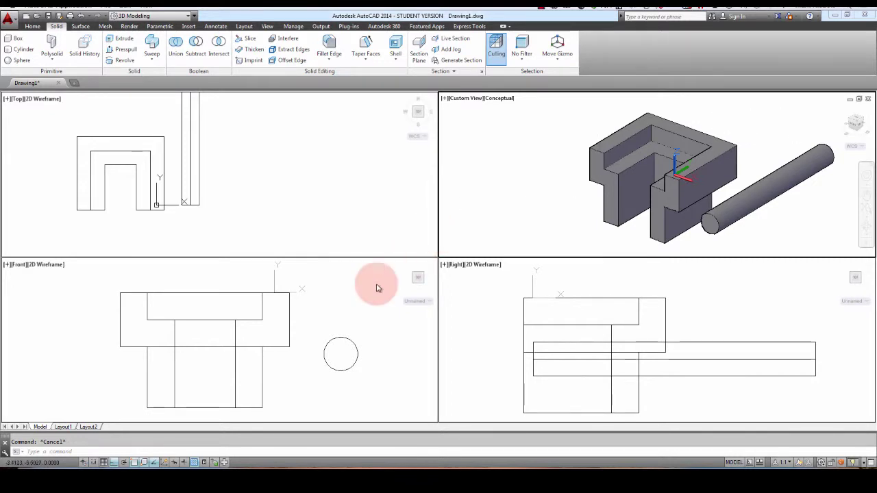
{"action": "left_click", "coordinate": [353, 297]}
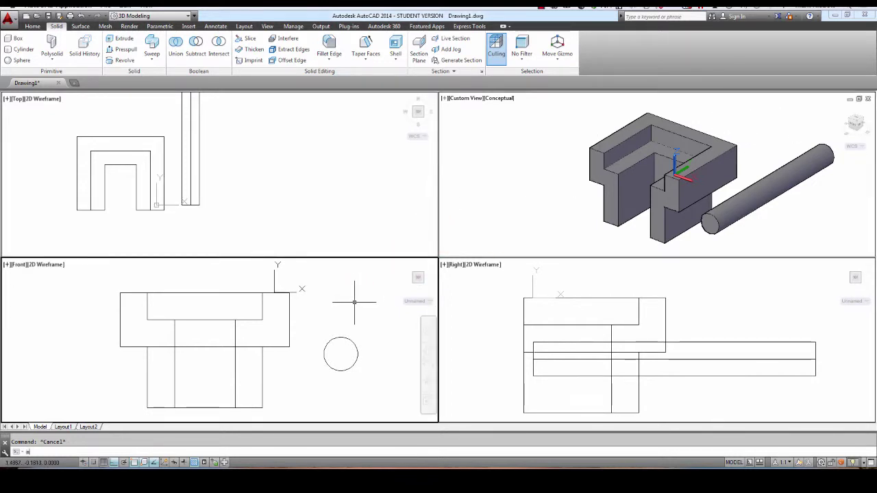
{"action": "type", "text": "m"}
{"action": "key", "text": "Return"}
{"action": "left_click", "coordinate": [353, 340]}
{"action": "key", "text": "Return"}
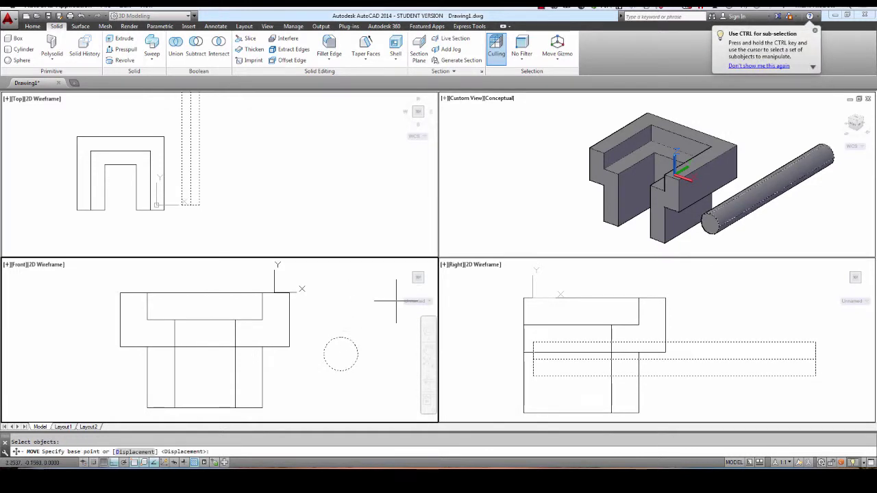
{"action": "left_click", "coordinate": [417, 301]}
{"action": "left_click", "coordinate": [368, 298]}
{"action": "key", "text": "Escape"}
Move the cylinder horizontally in the front view until it sits in the middle of the U-shaped part and passes through its back wall
{"action": "type", "text": "m"}
{"action": "key", "text": "Return"}
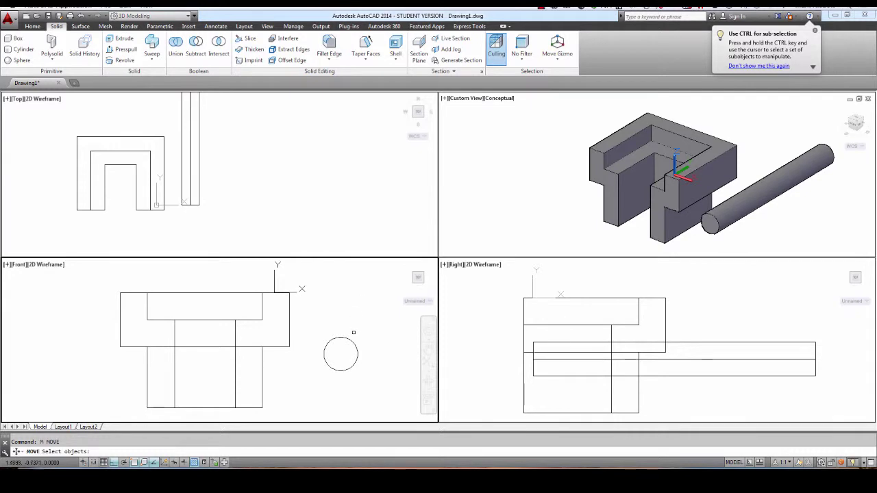
{"action": "left_click", "coordinate": [353, 337]}
{"action": "key", "text": "Return"}
{"action": "left_click", "coordinate": [359, 311]}
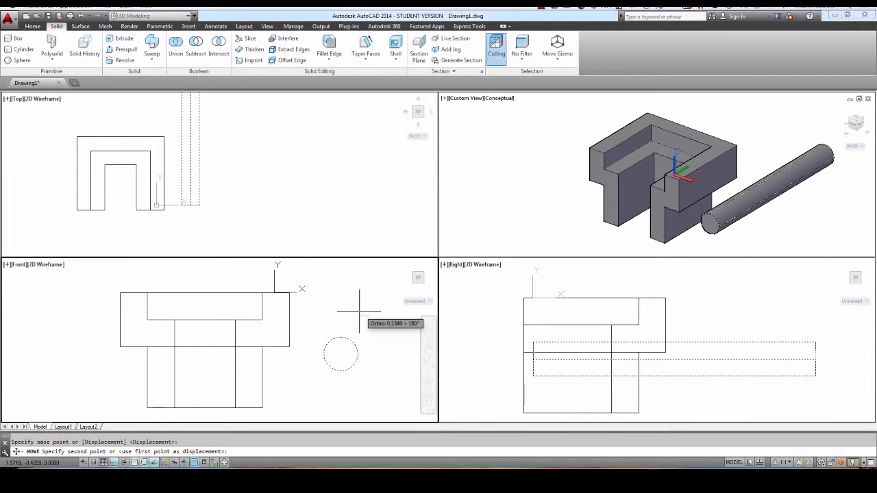
{"action": "left_click", "coordinate": [232, 299]}
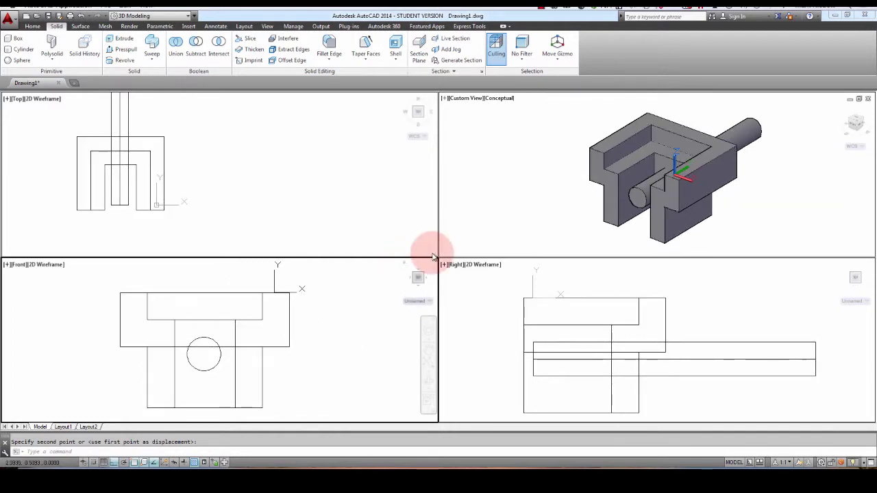
Subtract the cylinder from the stepped part to cut a round hole through its back wall
{"action": "left_click", "coordinate": [732, 202]}
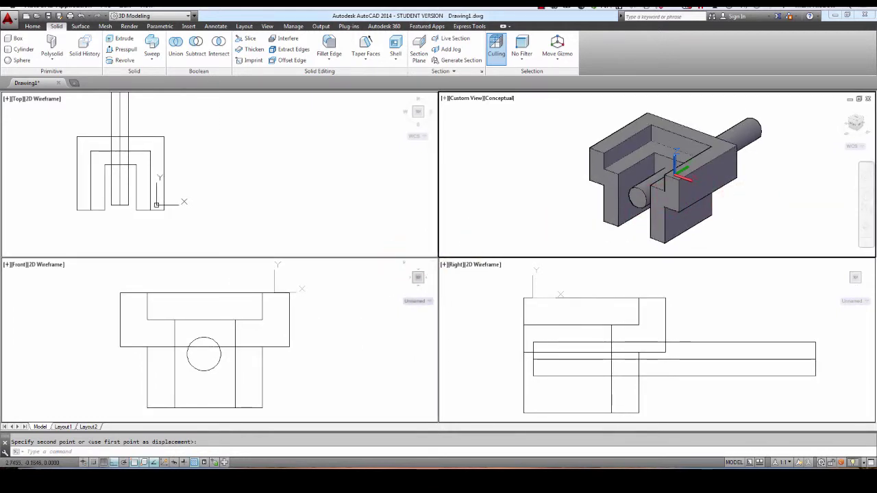
{"action": "middle_click_drag", "start_coordinate": [732, 202], "coordinate": [771, 193], "text": "shift"}
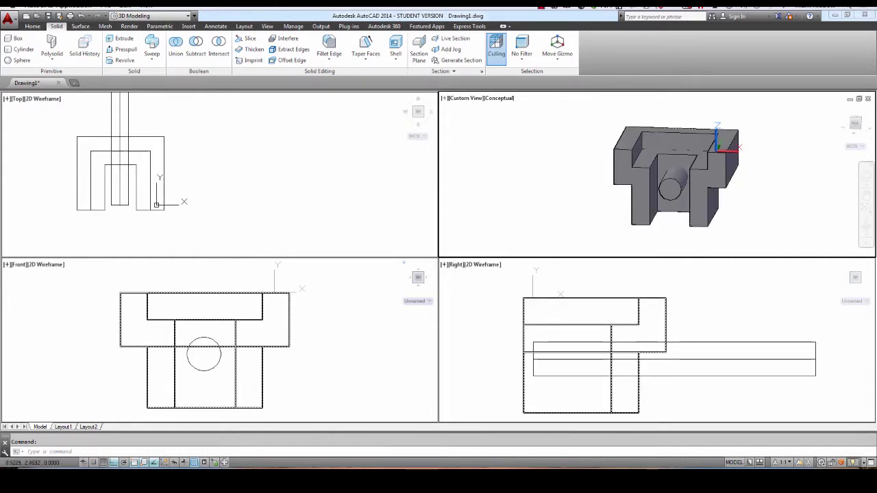
{"action": "middle_click_drag", "start_coordinate": [720, 147], "coordinate": [627, 137], "text": "shift"}
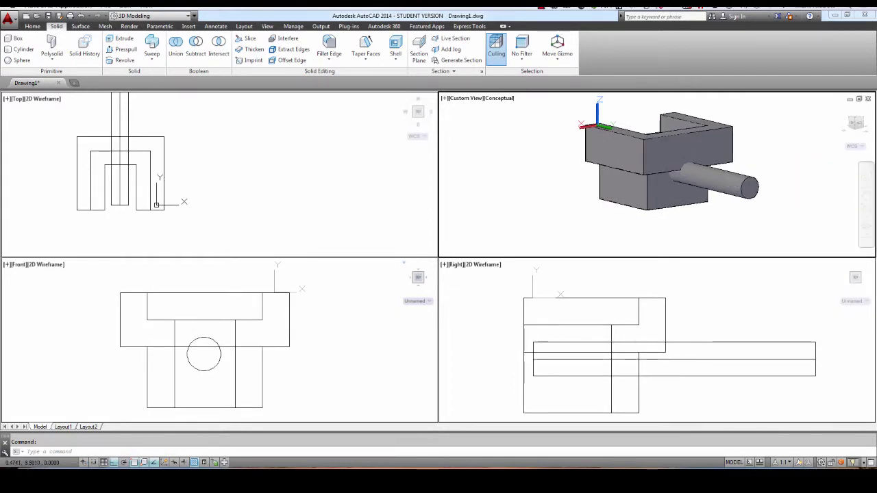
{"action": "left_click", "coordinate": [780, 164]}
{"action": "key", "text": "Escape"}
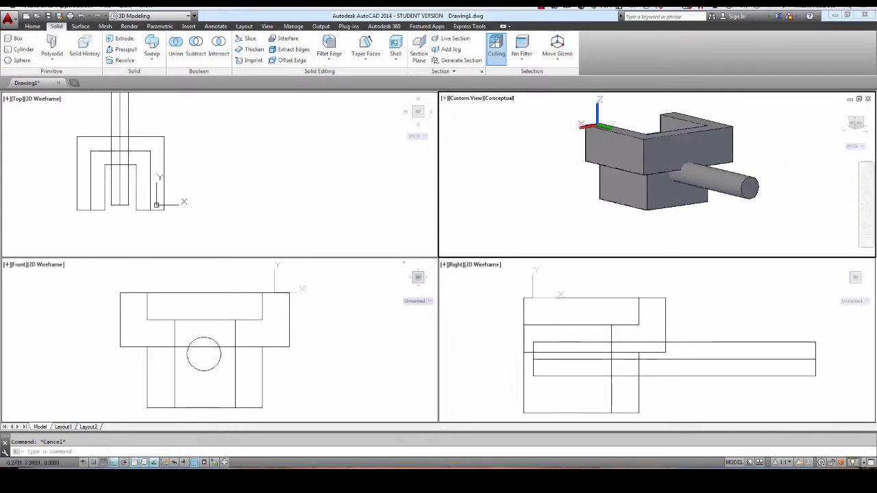
{"action": "left_click", "coordinate": [203, 54]}
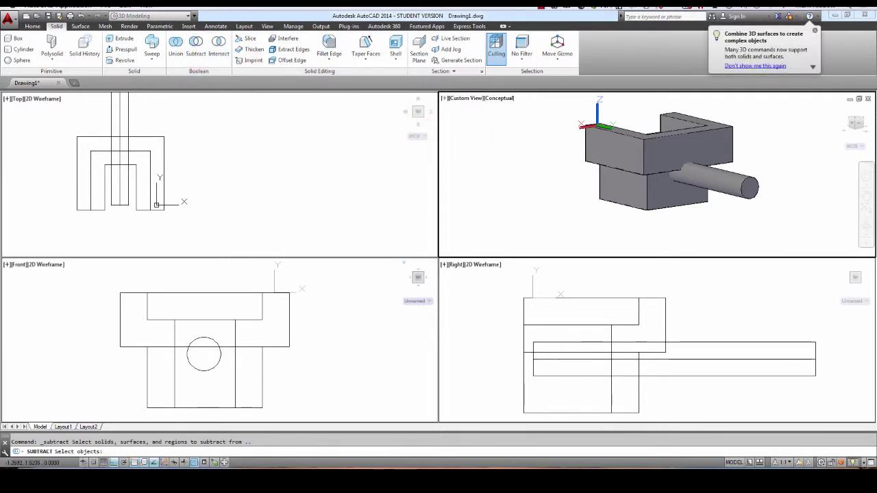
{"action": "left_click", "coordinate": [603, 136]}
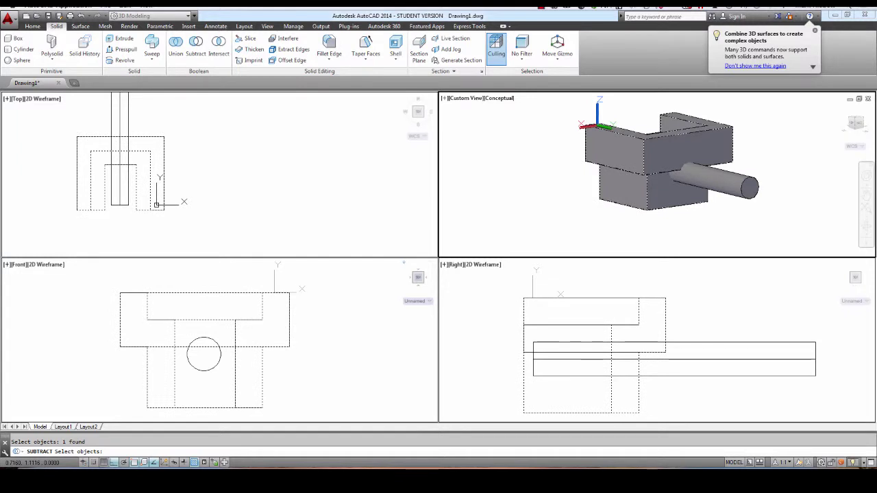
{"action": "key", "text": "Return"}
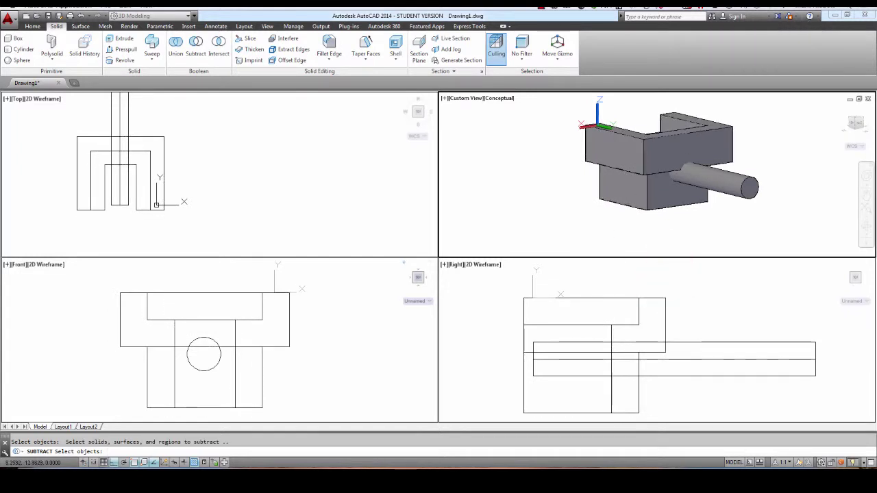
{"action": "left_click", "coordinate": [772, 200]}
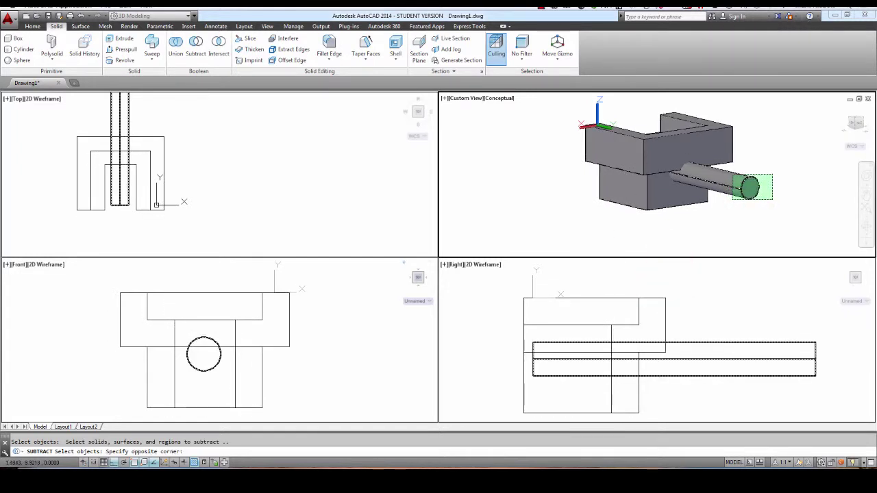
{"action": "left_click", "coordinate": [732, 174]}
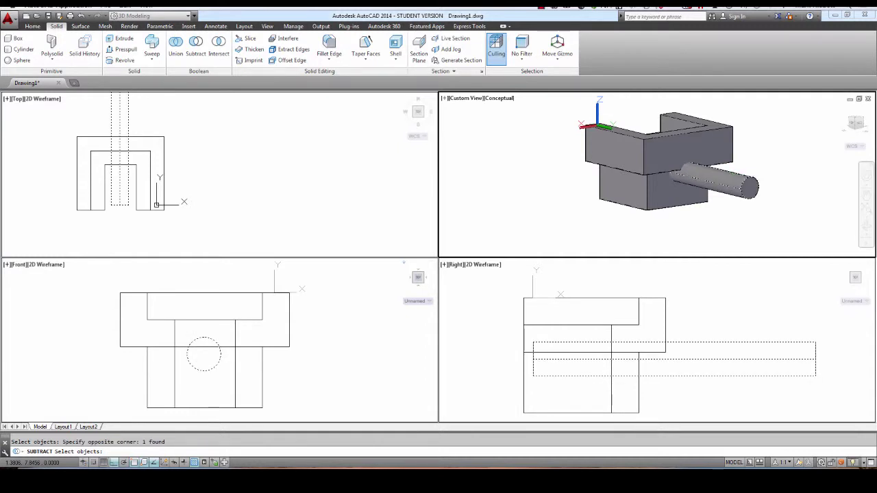
{"action": "key", "text": "Return"}
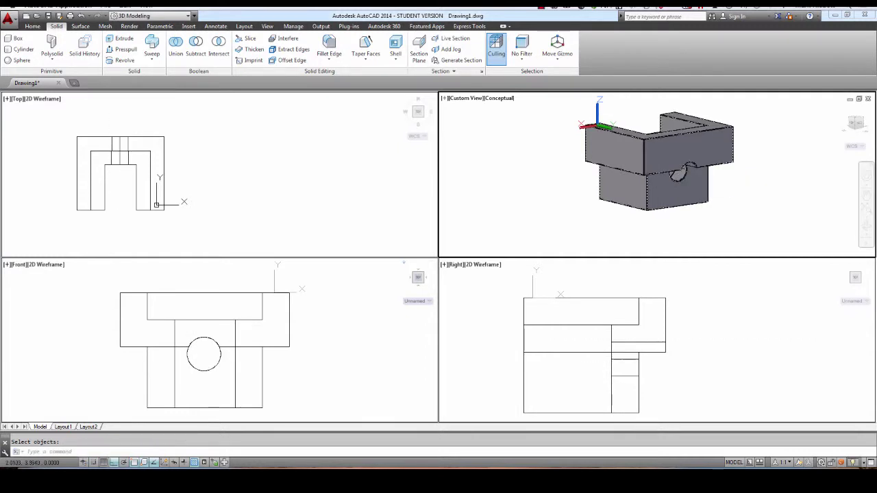
Examine the cut hole in the 3D view and compare the UCS orientation in the top, right and 3D viewports
{"action": "middle_click_drag", "start_coordinate": [637, 168], "coordinate": [656, 172], "text": "shift"}
{"action": "left_click", "coordinate": [276, 176]}
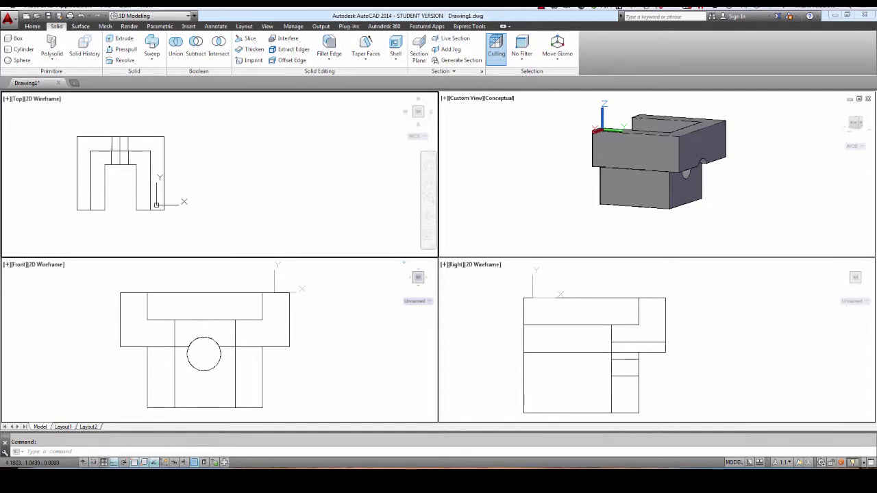
{"action": "left_click", "coordinate": [681, 373]}
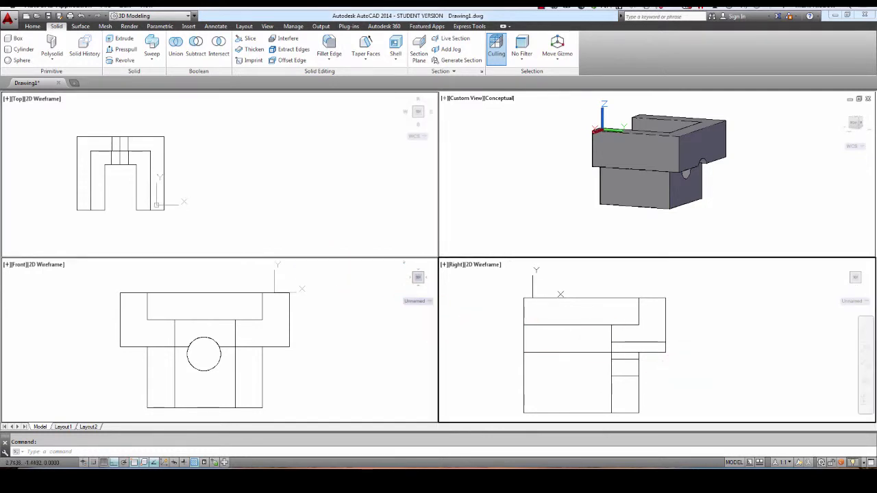
{"action": "left_click", "coordinate": [679, 269]}
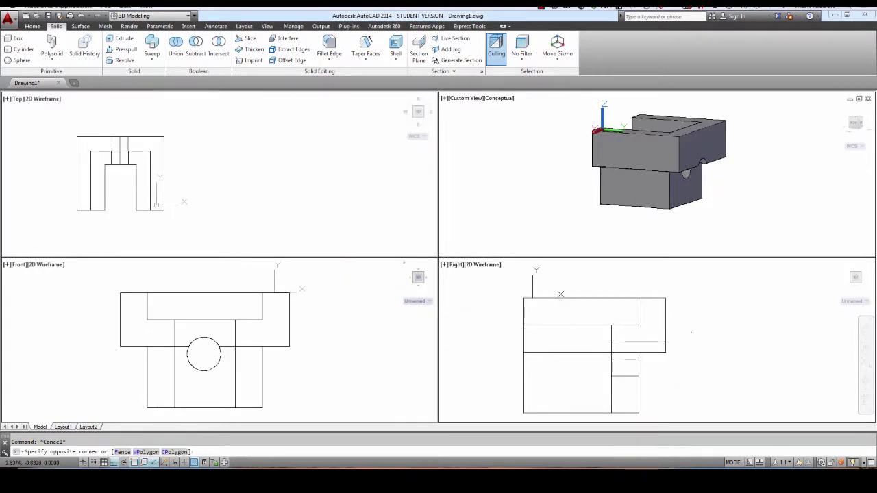
{"action": "left_click", "coordinate": [678, 269]}
{"action": "left_click", "coordinate": [678, 270]}
{"action": "key", "text": "Escape"}
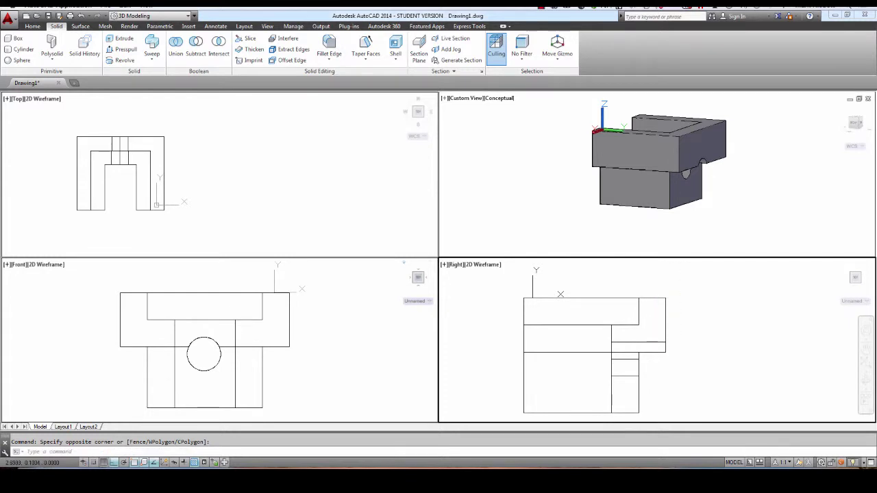
{"action": "left_click", "coordinate": [591, 201]}
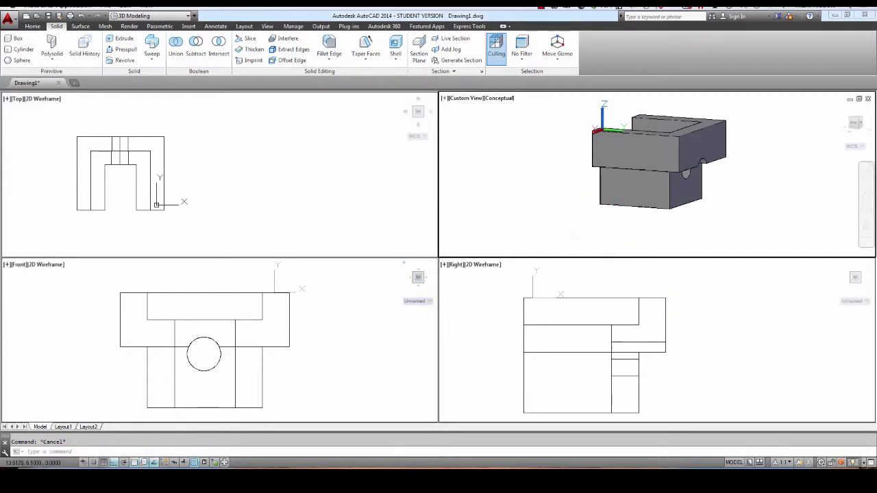
{"action": "left_click", "coordinate": [679, 304]}
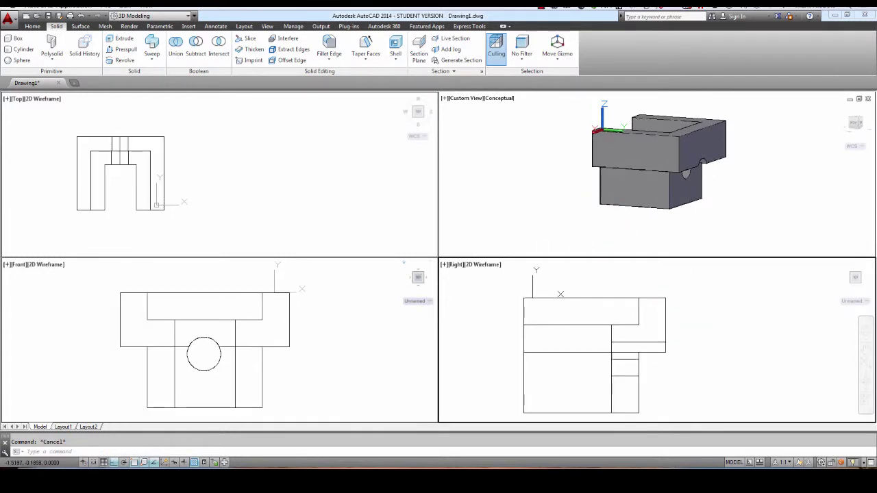
{"action": "left_click", "coordinate": [686, 324]}
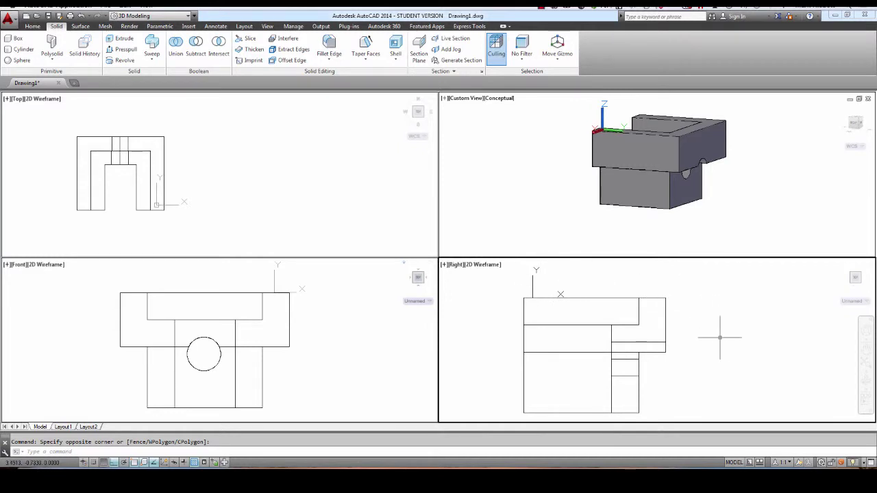
{"action": "type", "text": "c"}
{"action": "key", "text": "Return"}
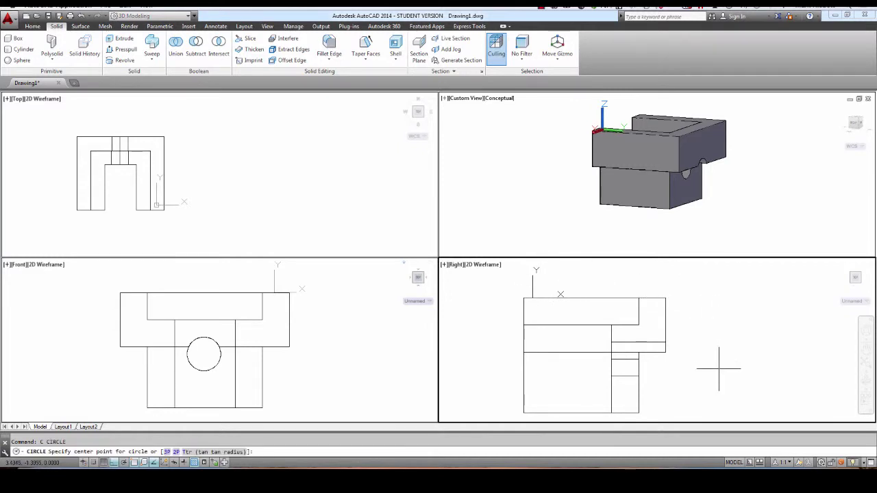
{"action": "left_click", "coordinate": [719, 368]}
{"action": "key", "text": "Escape"}
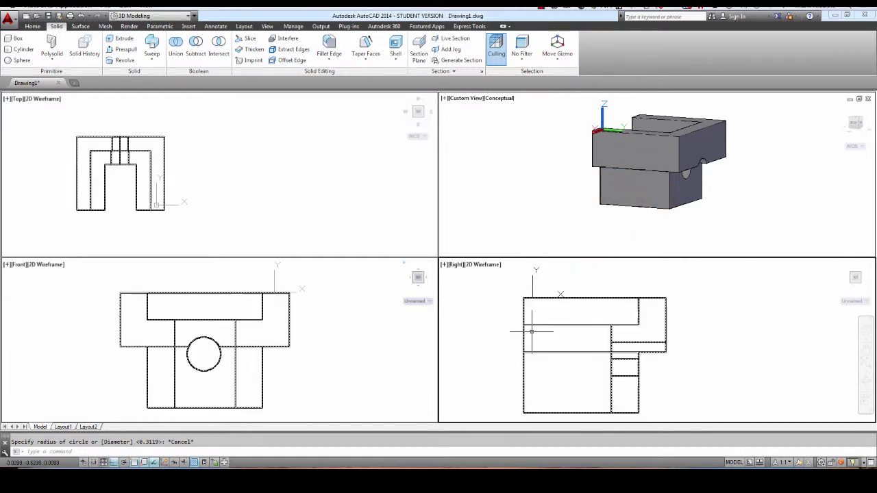
Draw a line in the 3D view from the lower block's front bottom corner along its bottom edge and past the far end
{"action": "left_click", "coordinate": [617, 225]}
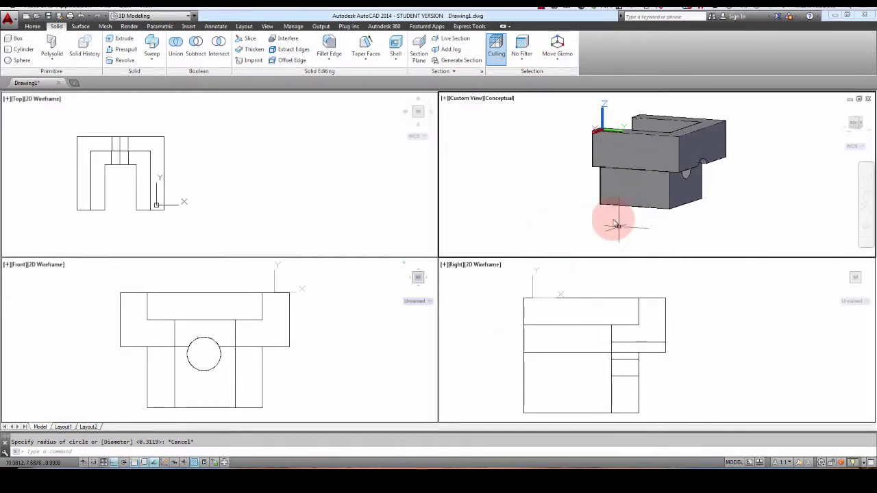
{"action": "type", "text": "l"}
{"action": "key", "text": "Return"}
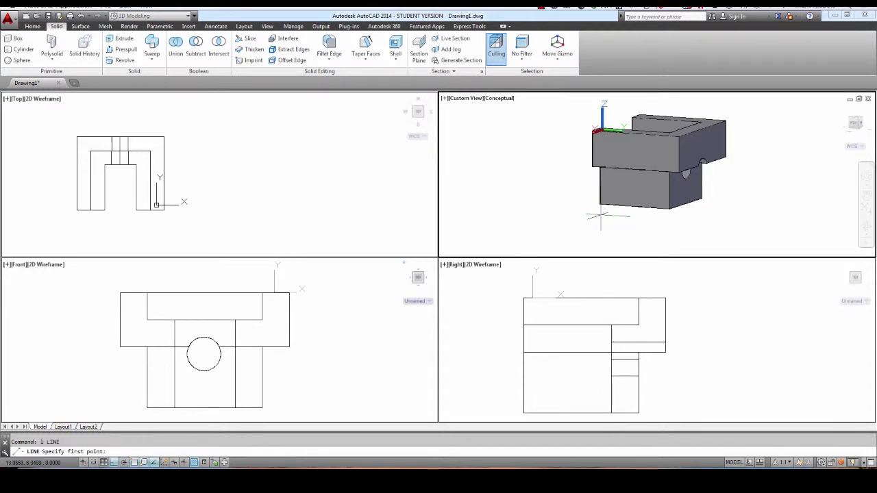
{"action": "left_click", "coordinate": [600, 205]}
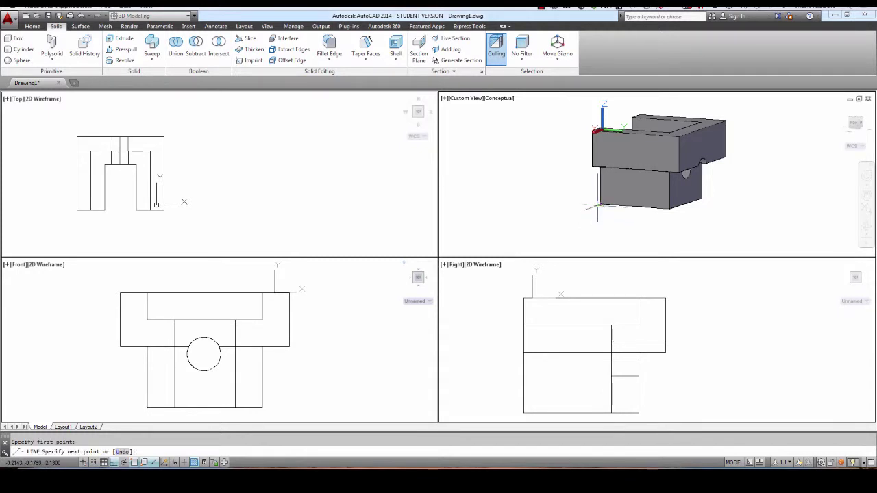
{"action": "left_click", "coordinate": [687, 223]}
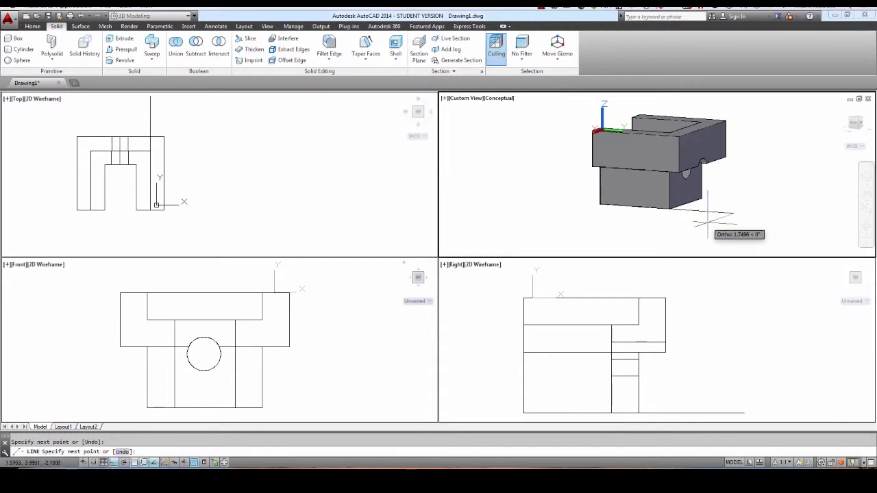
{"action": "key", "text": "Return"}
Draw a vertical line about 2.7 units long upward along Z from the same bottom corner of the lower block
{"action": "key", "text": "Return"}
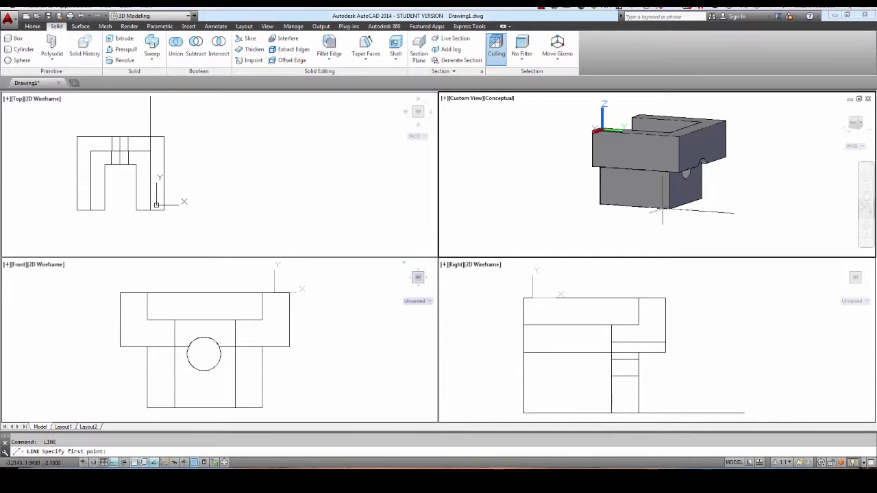
{"action": "left_click", "coordinate": [600, 205]}
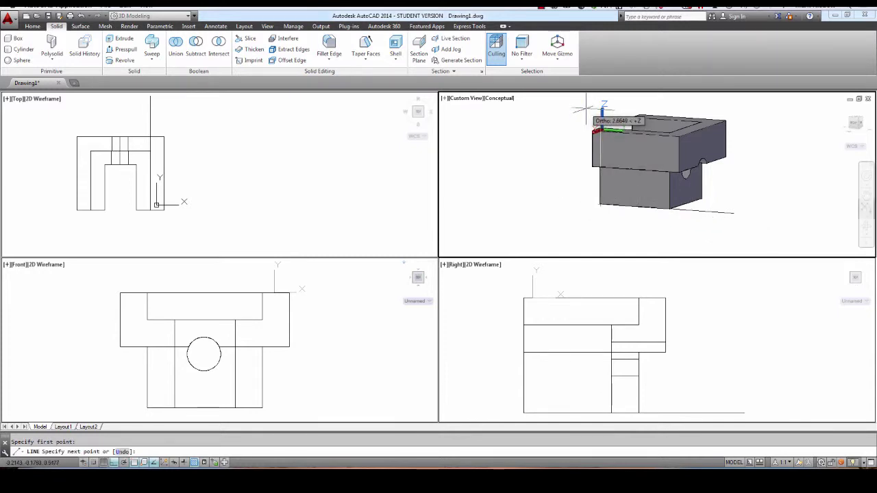
{"action": "key", "text": "Escape"}
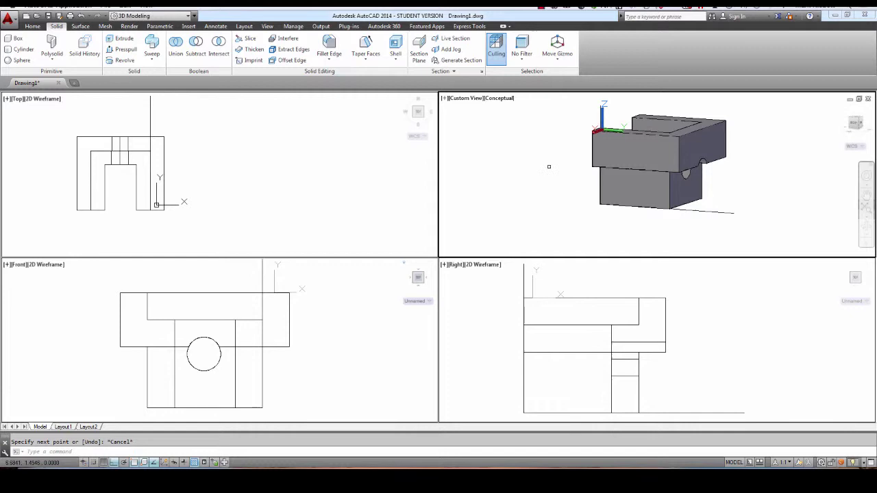
In the Right viewport, offset the bottom edge line upward and the vertical construction line inward by 0.5 each
{"action": "left_click", "coordinate": [681, 297]}
{"action": "mouse_move", "coordinate": [706, 337]}
{"action": "middle_mouse_down"}
{"action": "mouse_move", "coordinate": [734, 329]}
{"action": "mouse_move", "coordinate": [733, 340]}
{"action": "middle_mouse_up"}
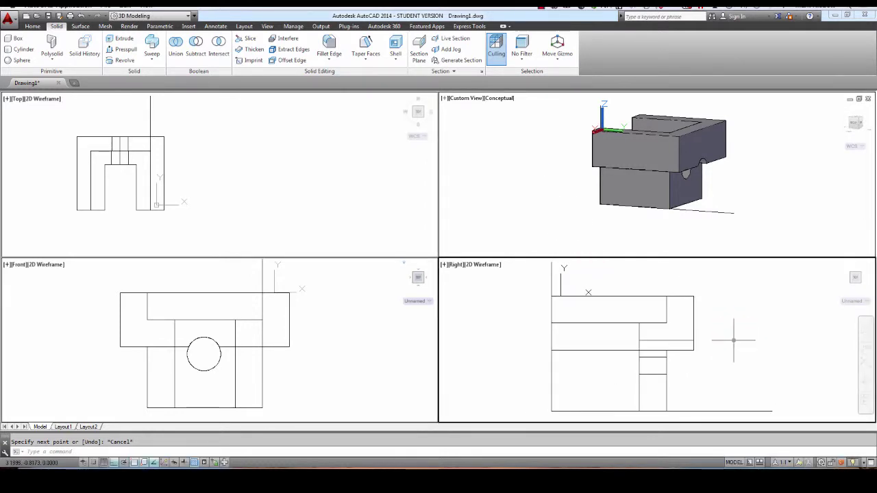
{"action": "key", "text": "Return"}
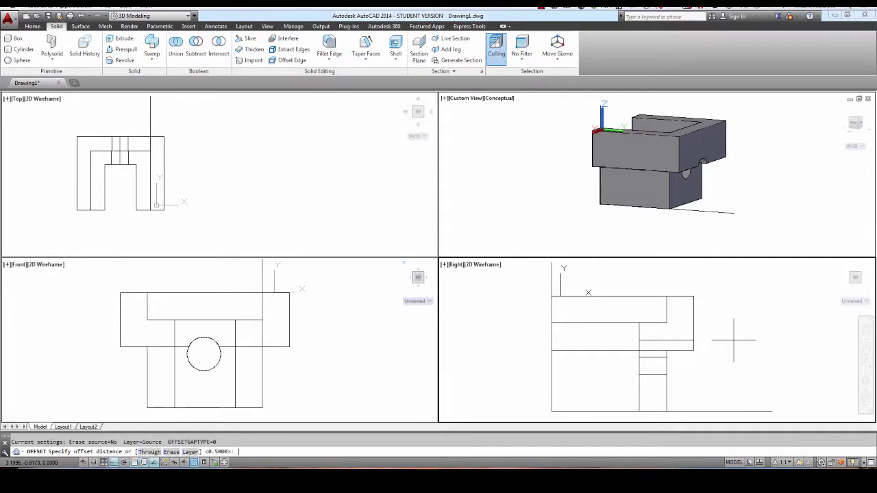
{"action": "key", "text": "Return"}
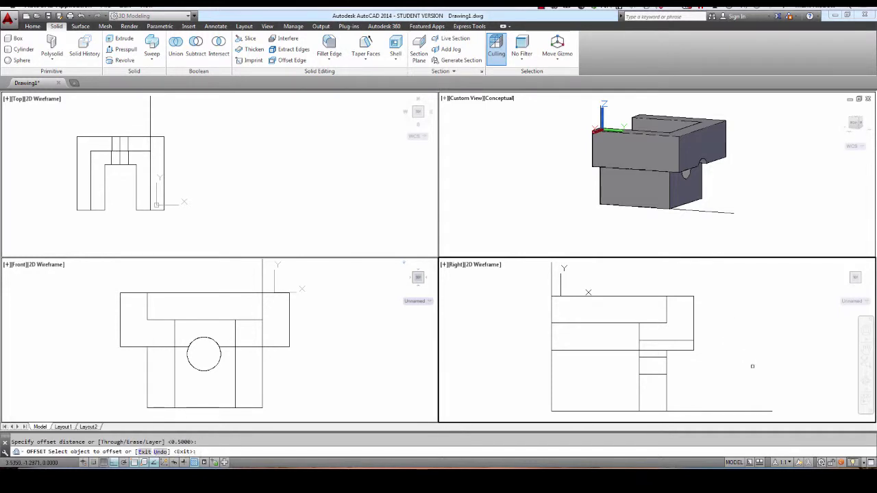
{"action": "left_click", "coordinate": [703, 411]}
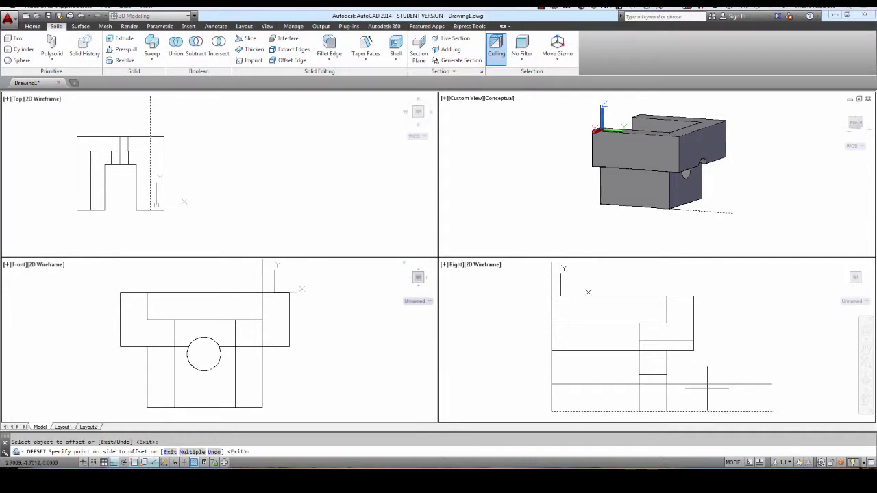
{"action": "left_click", "coordinate": [708, 382]}
{"action": "left_click", "coordinate": [551, 305]}
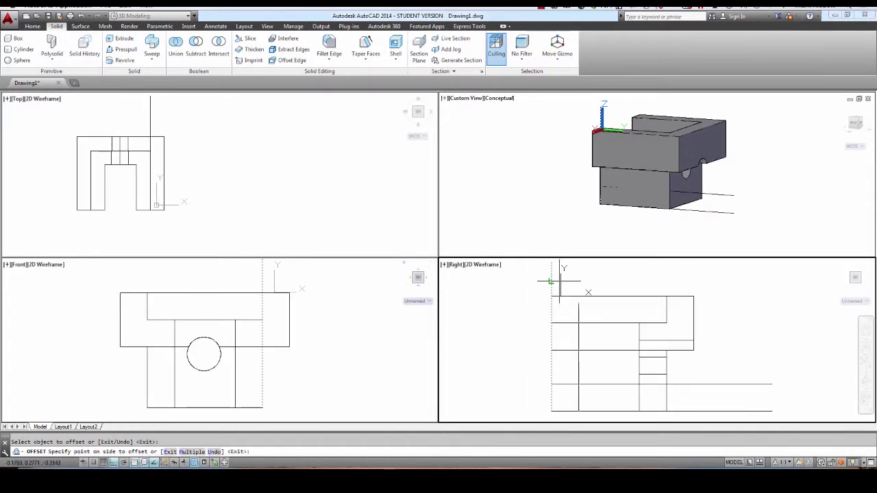
{"action": "left_click", "coordinate": [583, 282]}
{"action": "key", "text": "Escape"}
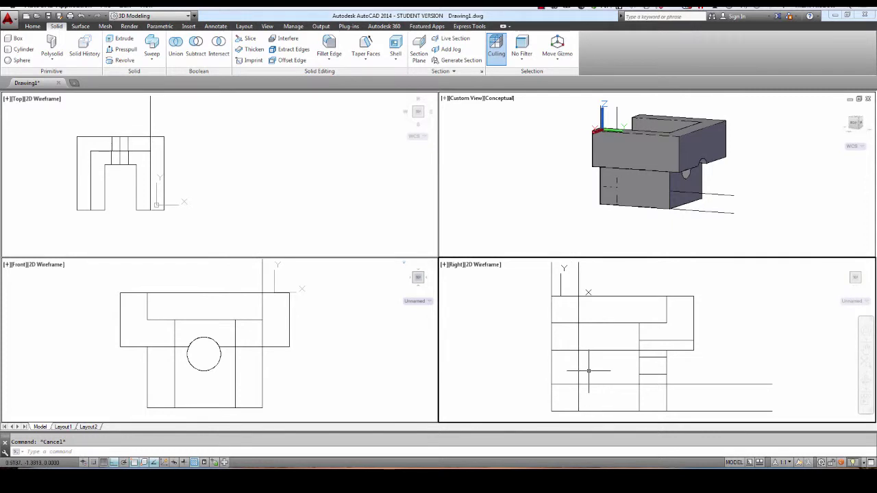
Draw a circle of about 0.23 radius centred on the intersection of the two offset lines in the Right viewport
{"action": "type", "text": "c"}
{"action": "key", "text": "Return"}
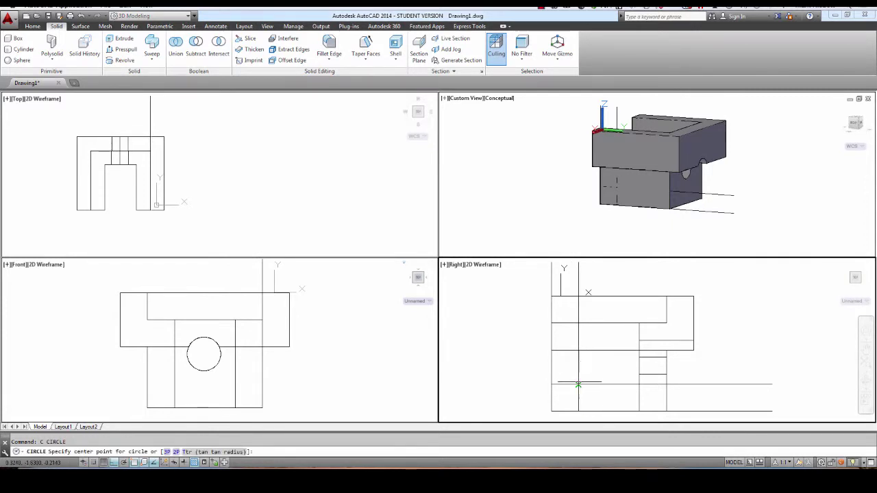
{"action": "left_click", "coordinate": [578, 384]}
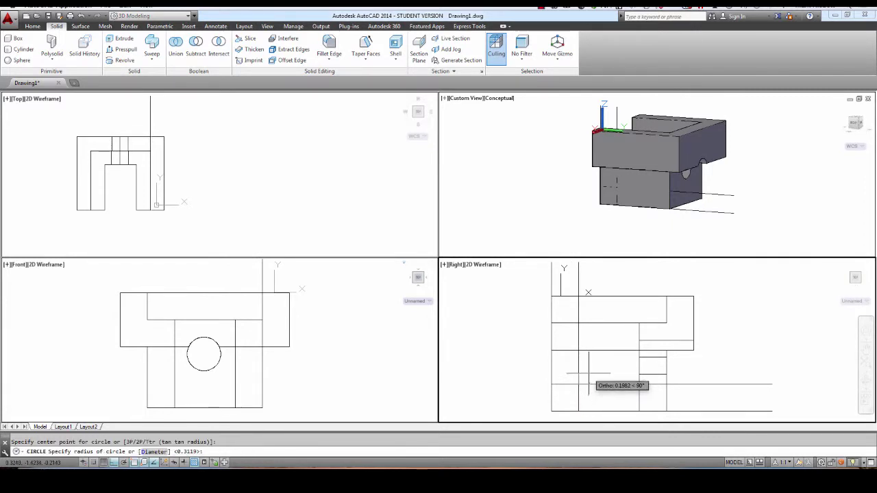
{"action": "left_click", "coordinate": [589, 372]}
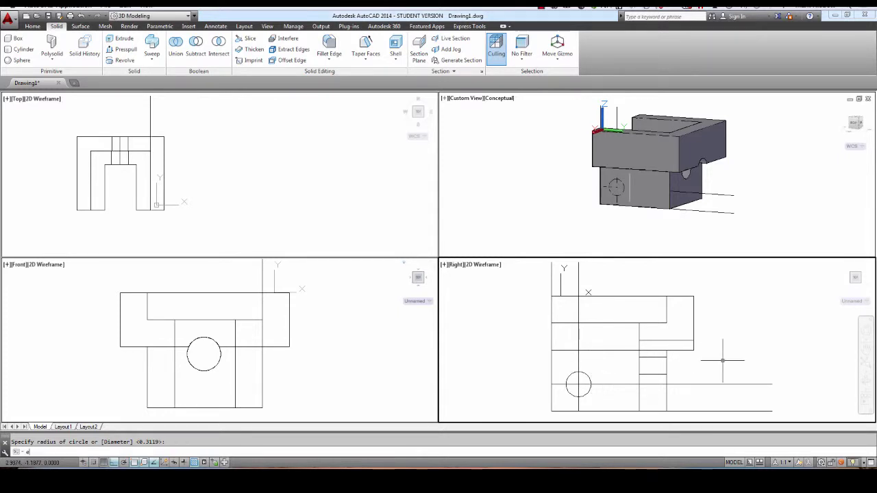
Extrude the new circle about 8.07 units through both legs of the part and past the far side
{"action": "type", "text": "ext"}
{"action": "key", "text": "Return"}
{"action": "left_click", "coordinate": [587, 376]}
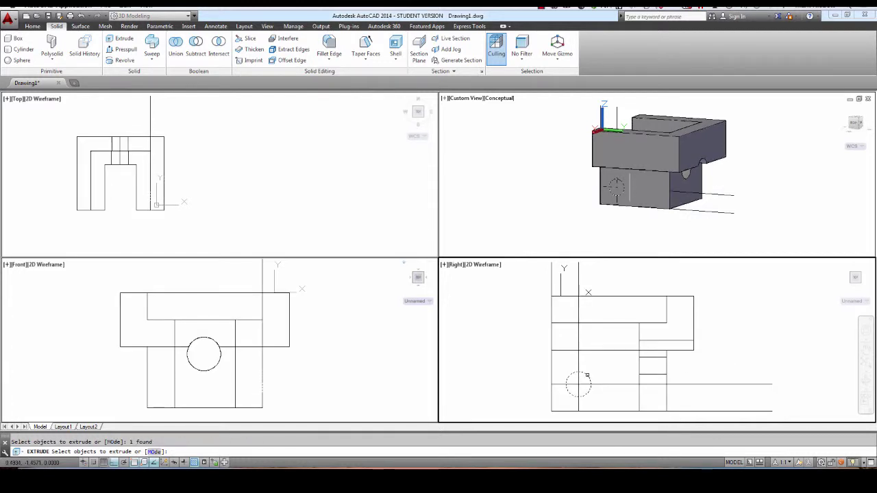
{"action": "key", "text": "Return"}
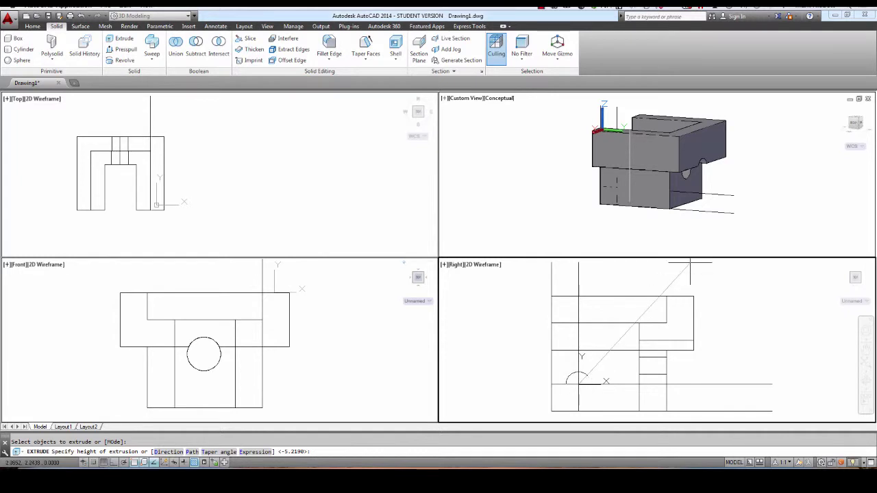
{"action": "left_click", "coordinate": [744, 228]}
{"action": "left_click", "coordinate": [759, 206]}
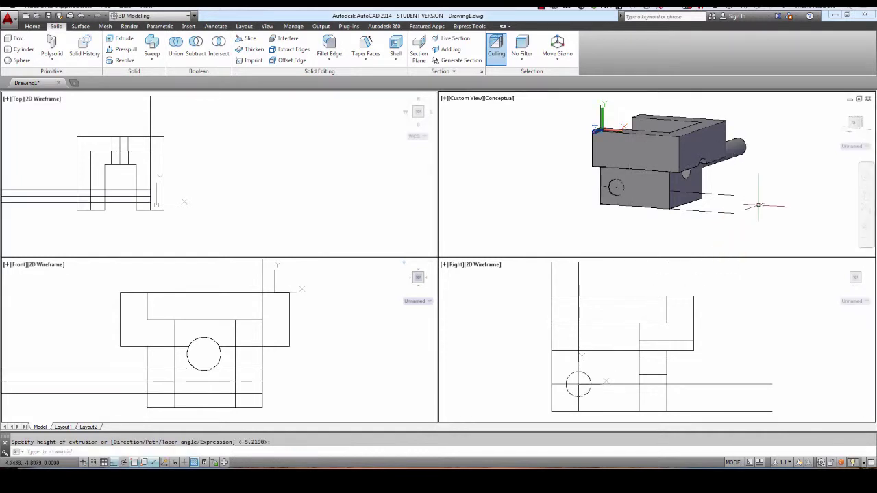
{"action": "key", "text": "Escape"}
Move the long cylinder along its axis so it passes only through the near leg and ends in the gap between the legs
{"action": "middle_click_drag", "start_coordinate": [581, 195], "coordinate": [642, 200], "text": "shift"}
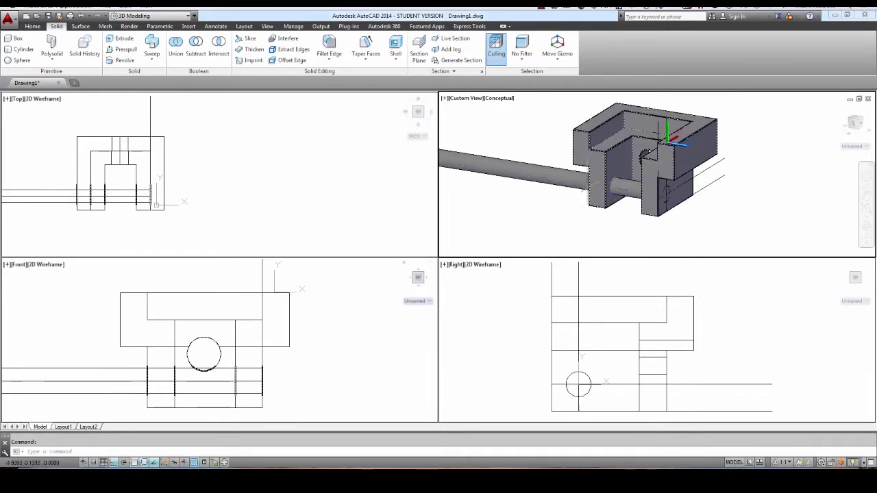
{"action": "key", "text": "Return"}
{"action": "middle_click_drag", "start_coordinate": [570, 188], "coordinate": [636, 201]}
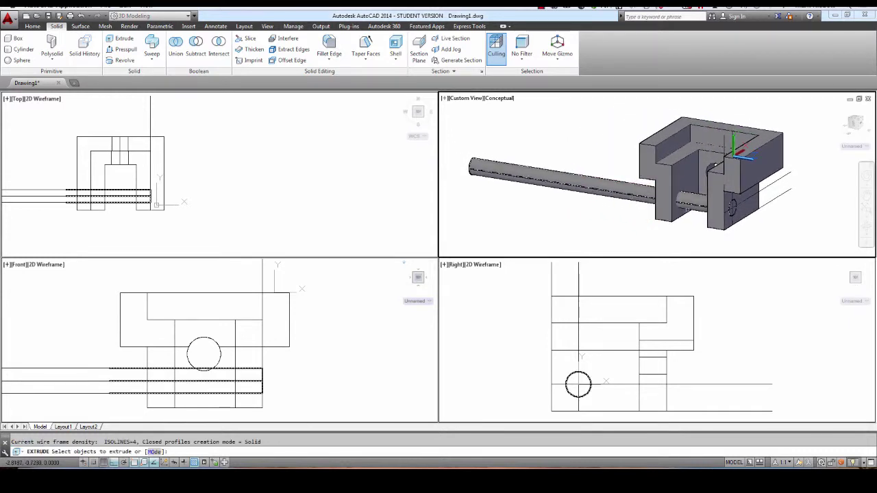
{"action": "key", "text": "Escape"}
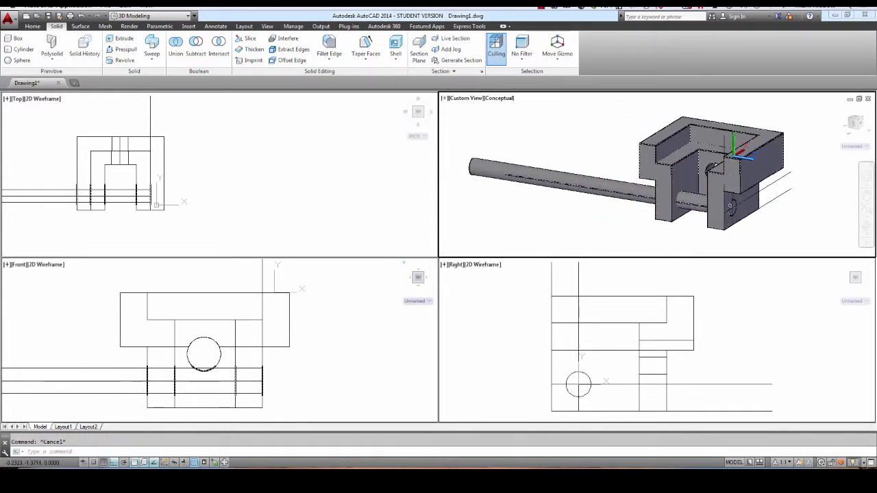
{"action": "type", "text": "m"}
{"action": "key", "text": "Return"}
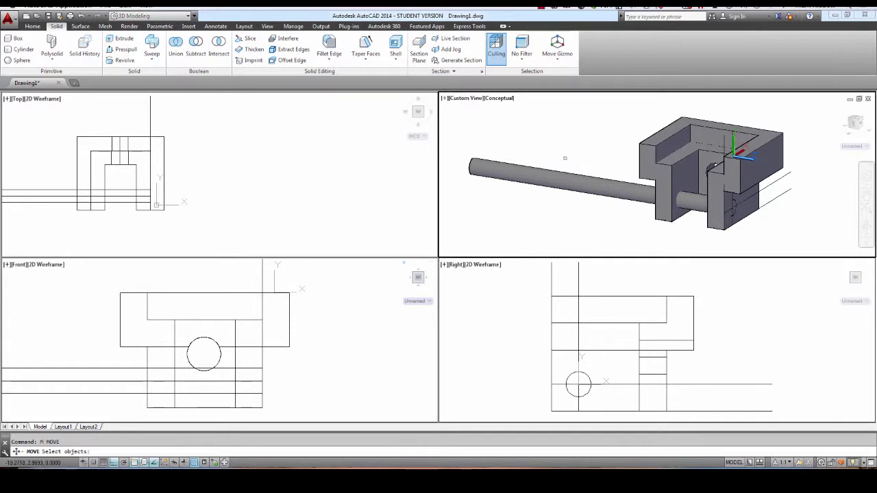
{"action": "left_click", "coordinate": [562, 177]}
{"action": "key", "text": "Return"}
{"action": "left_click", "coordinate": [513, 126]}
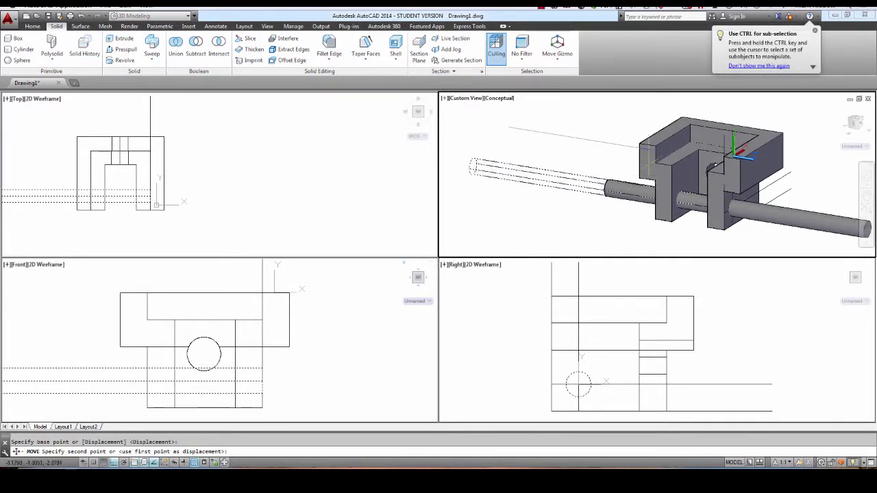
{"action": "left_click", "coordinate": [742, 113]}
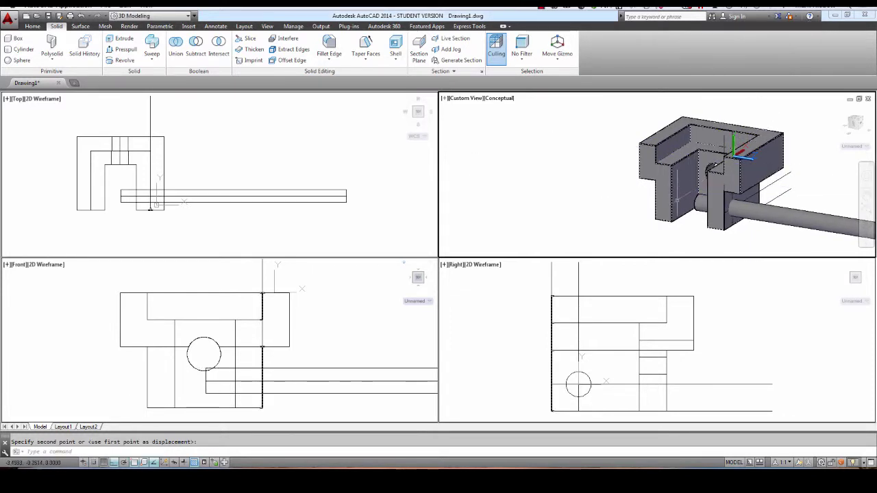
Subtract the moved cylinder from the stepped part to cut a round hole through the near leg
{"action": "mouse_move", "coordinate": [675, 217]}
{"action": "middle_mouse_down", "text": "shift"}
{"action": "mouse_move", "coordinate": [699, 216]}
{"action": "mouse_move", "coordinate": [667, 218]}
{"action": "middle_mouse_up", "text": "shift"}
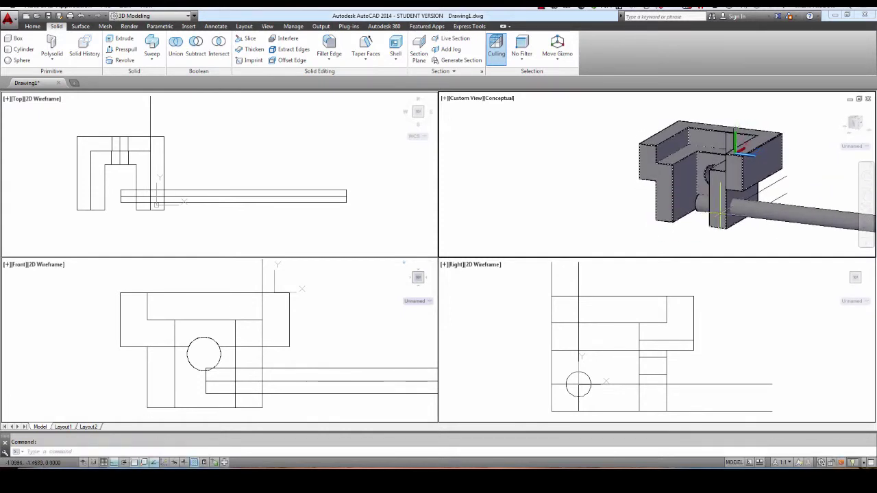
{"action": "middle_click_drag", "start_coordinate": [738, 223], "coordinate": [683, 217]}
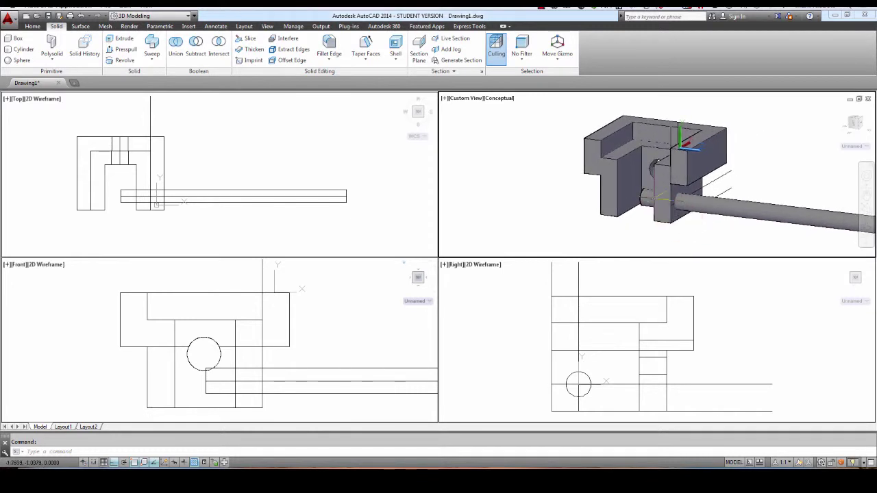
{"action": "left_click", "coordinate": [197, 50]}
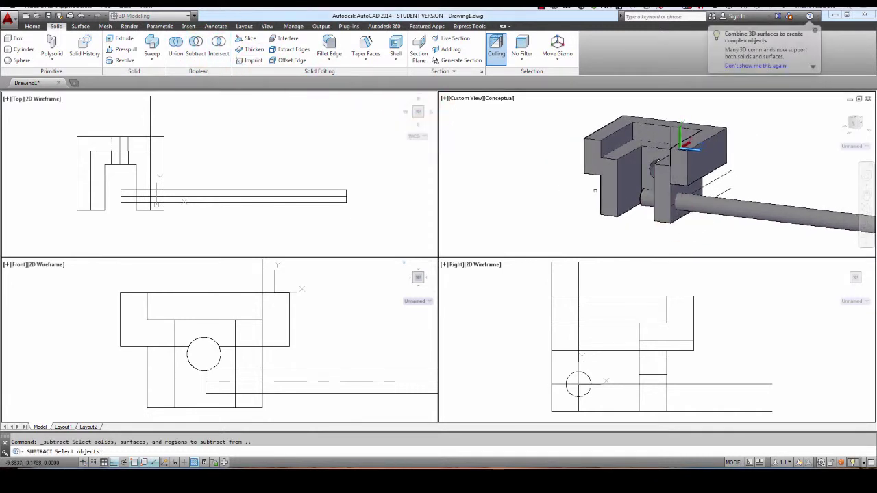
{"action": "left_click", "coordinate": [664, 224]}
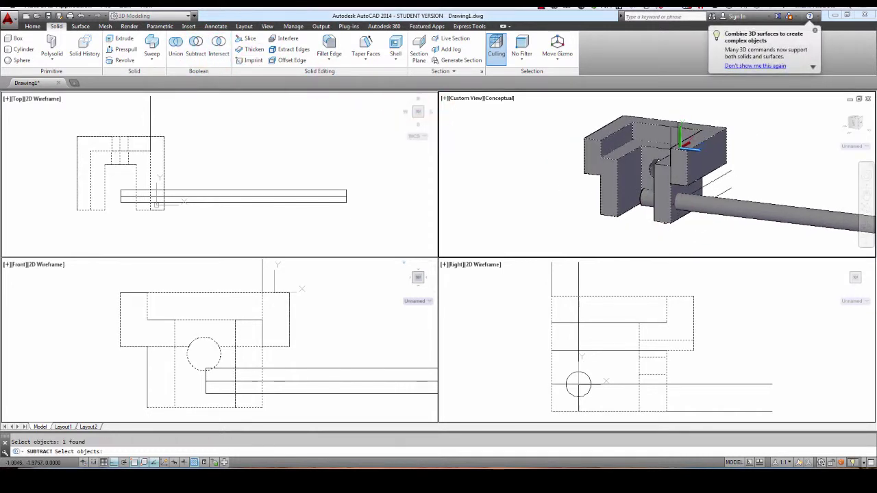
{"action": "key", "text": "Return"}
{"action": "left_click", "coordinate": [767, 213]}
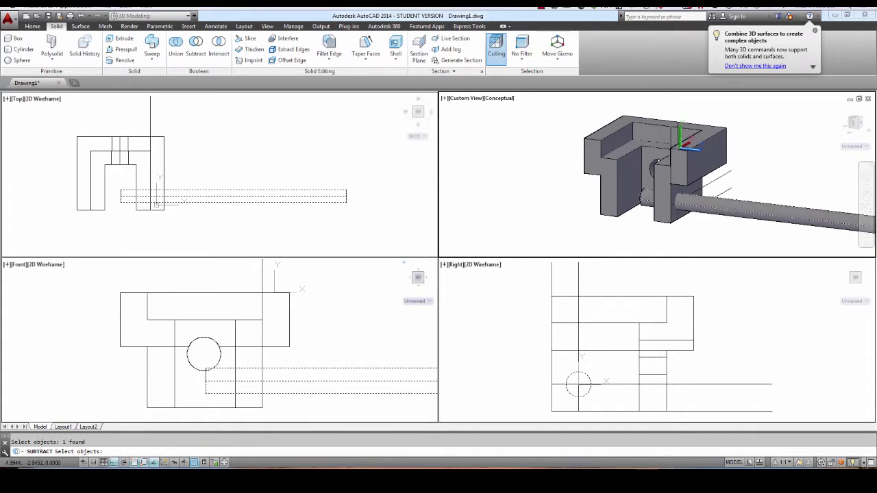
{"action": "key", "text": "Return"}
{"action": "mouse_move", "coordinate": [744, 201]}
{"action": "middle_mouse_down", "text": "shift"}
{"action": "mouse_move", "coordinate": [693, 192]}
{"action": "mouse_move", "coordinate": [731, 194]}
{"action": "mouse_move", "coordinate": [756, 209]}
{"action": "mouse_move", "coordinate": [727, 196]}
{"action": "mouse_move", "coordinate": [741, 185]}
{"action": "middle_mouse_up", "text": "shift"}
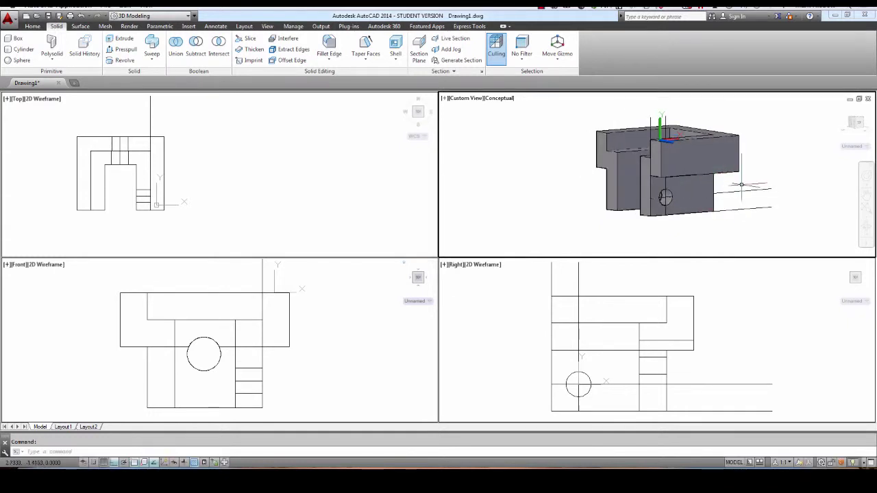
{"action": "type", "text": "e"}
{"action": "key", "text": "Return"}
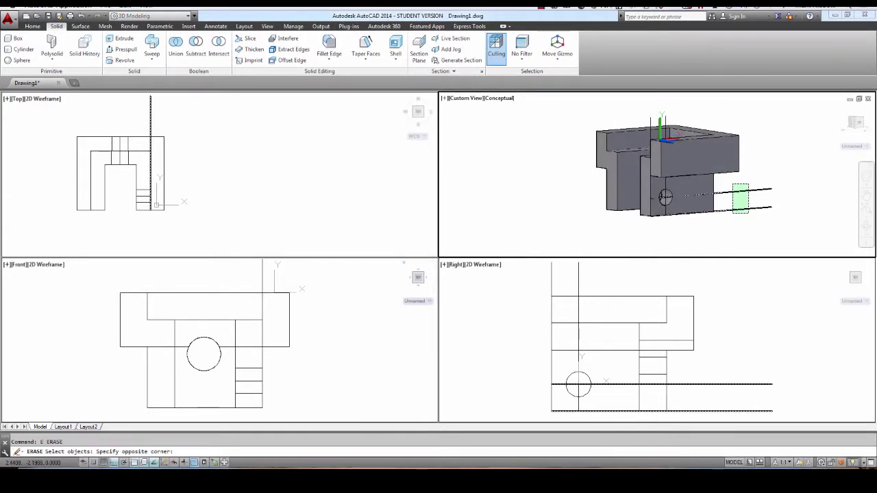
{"action": "key", "text": "Escape"}
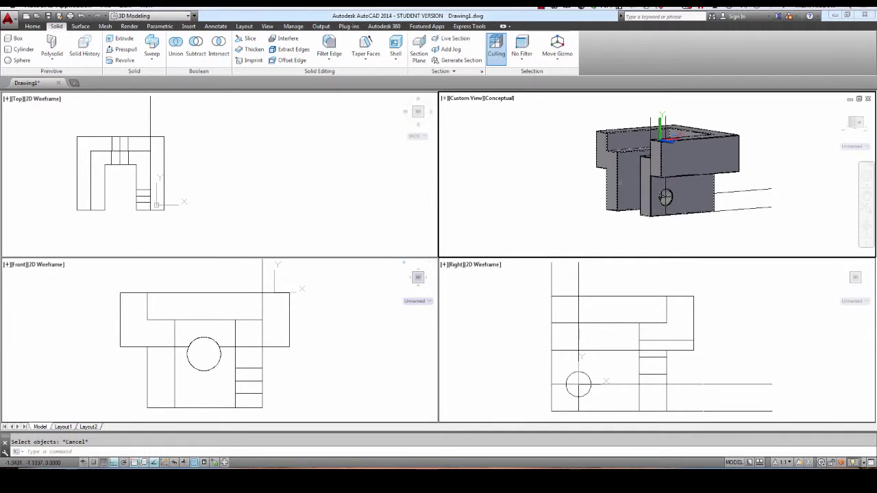
Draw a larger circle of about 0.35 radius concentric with the leg's side hole in the Right viewport
{"action": "left_click", "coordinate": [606, 362]}
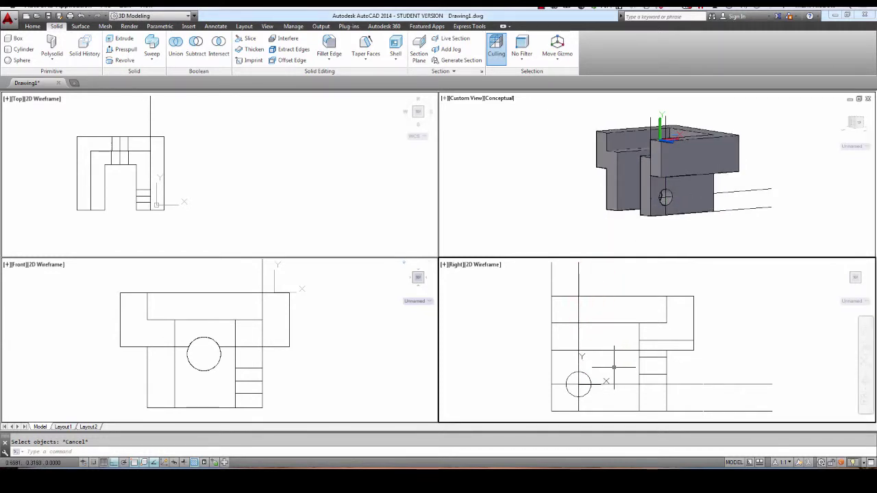
{"action": "type", "text": "c"}
{"action": "key", "text": "Return"}
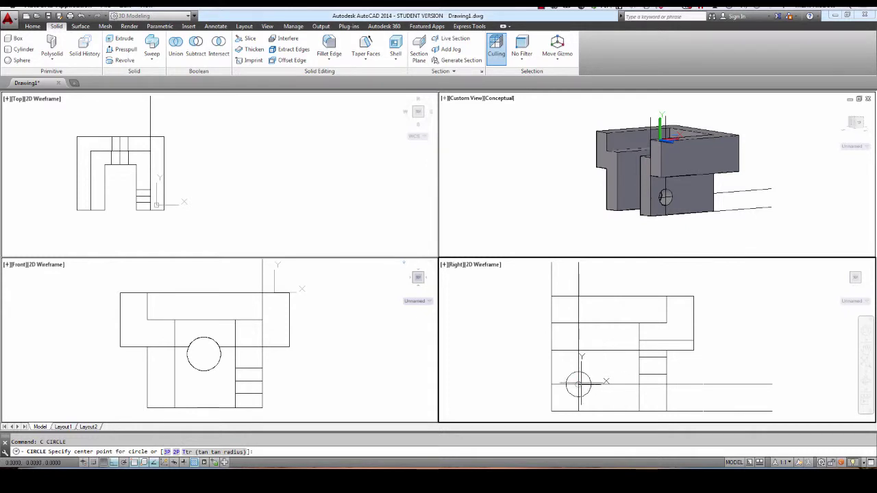
{"action": "left_click", "coordinate": [578, 384]}
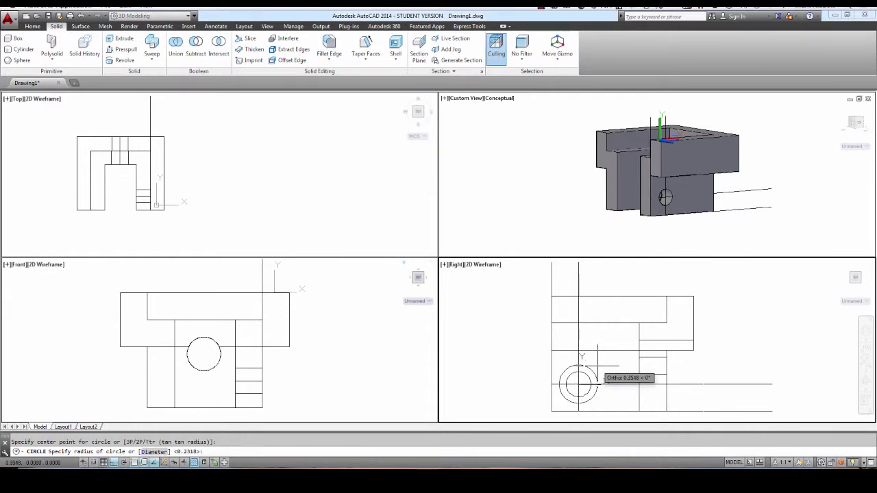
{"action": "left_click", "coordinate": [597, 366]}
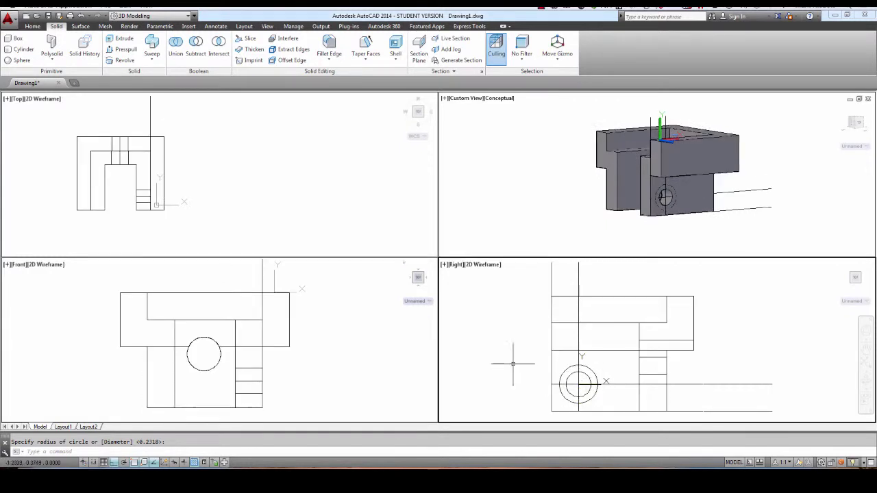
Extrude the larger concentric circle through both legs of the part and out past the far leg
{"action": "type", "text": "t"}
{"action": "key", "text": "Return"}
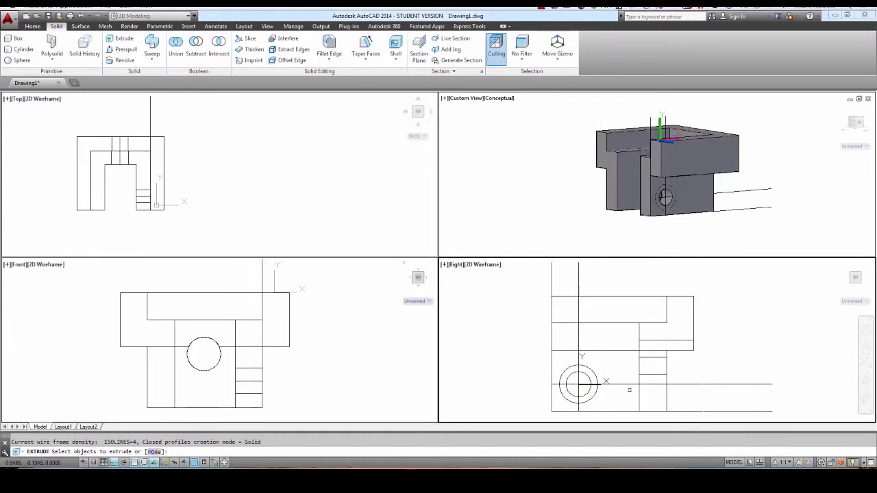
{"action": "left_click", "coordinate": [597, 376]}
{"action": "right_click", "coordinate": [606, 365]}
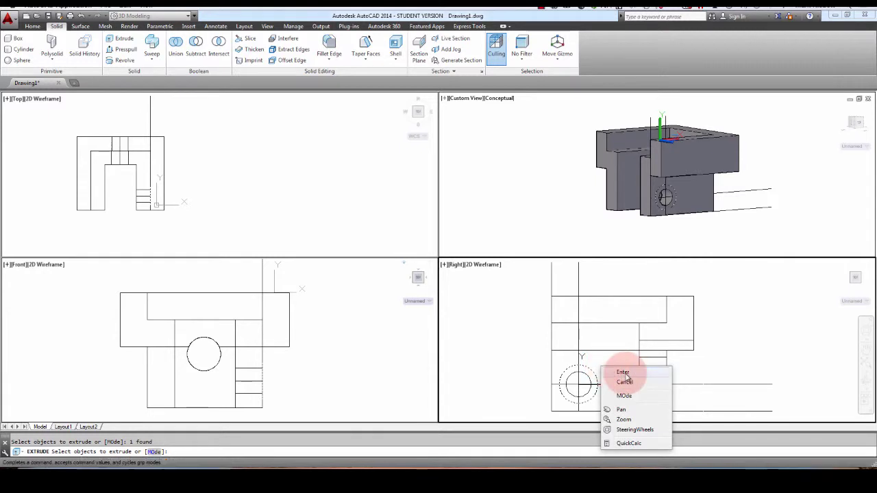
{"action": "left_click", "coordinate": [616, 372]}
{"action": "left_click", "coordinate": [681, 239]}
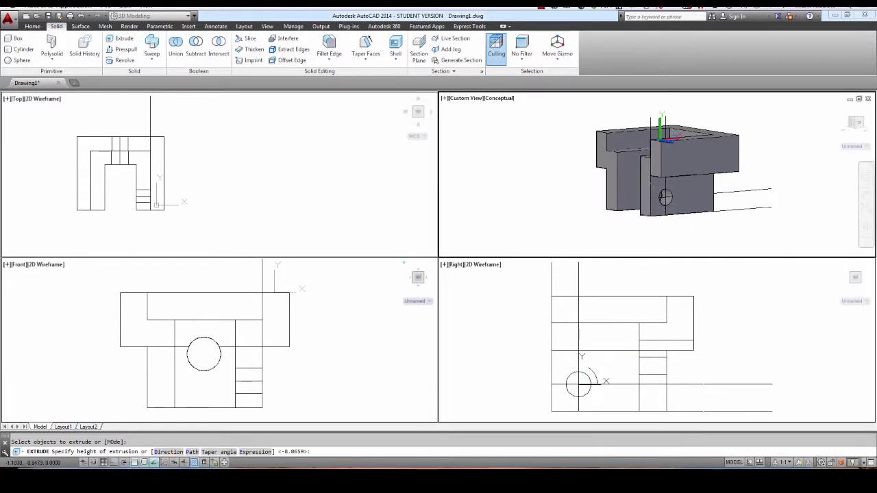
{"action": "left_click", "coordinate": [570, 207]}
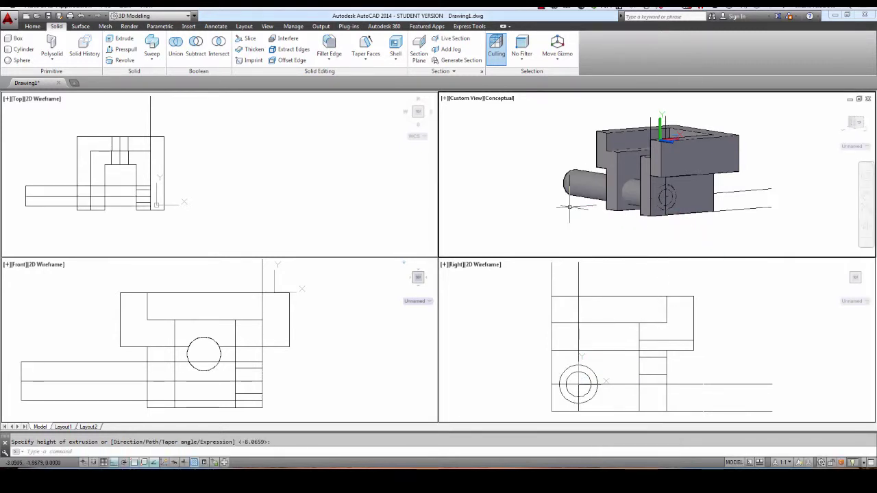
{"action": "key", "text": "Escape"}
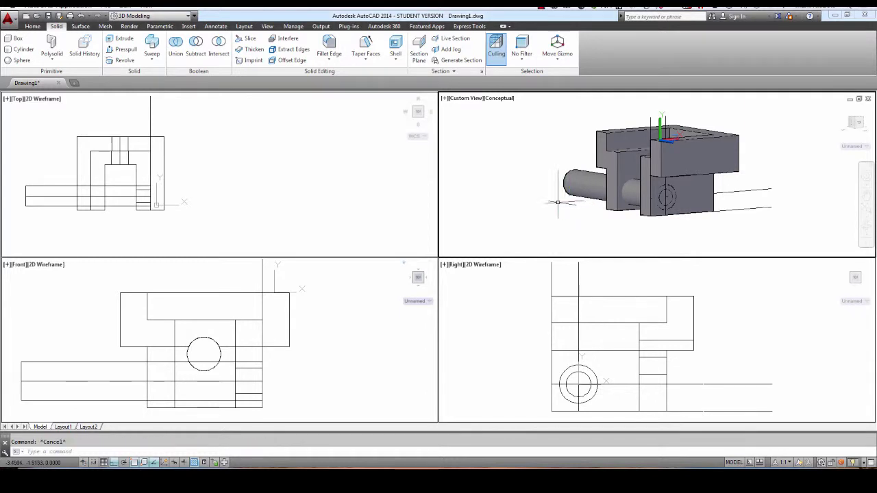
In the Top viewport, move the larger cylinder about 1.3 in negative X until its end lies in the gap between the legs
{"action": "left_click", "coordinate": [293, 206]}
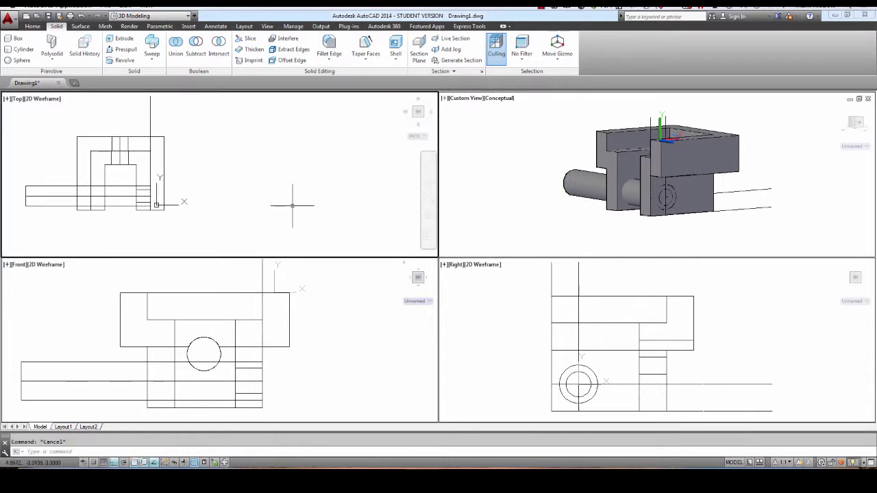
{"action": "left_click", "coordinate": [579, 213]}
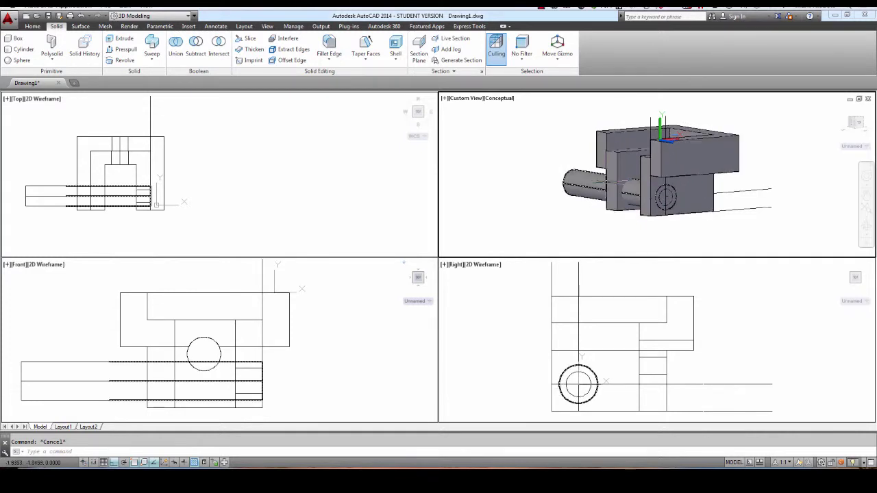
{"action": "left_click", "coordinate": [335, 180]}
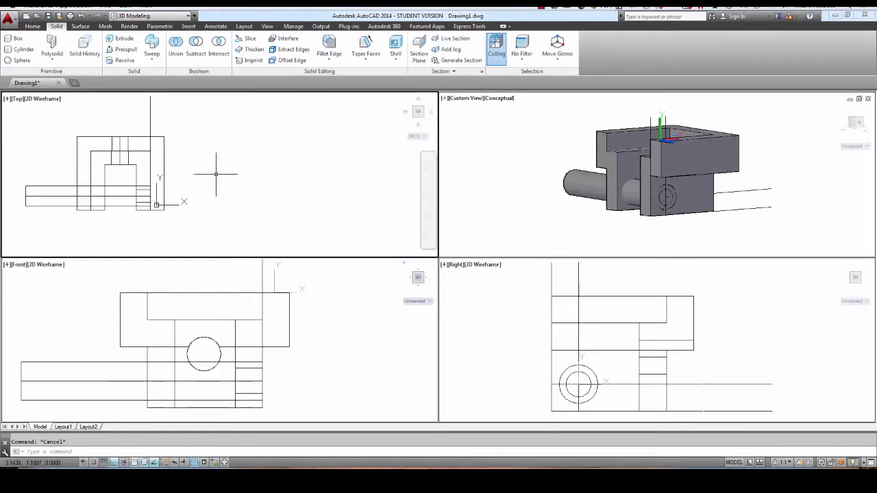
{"action": "type", "text": "m"}
{"action": "key", "text": "Return"}
{"action": "left_click", "coordinate": [120, 186]}
{"action": "key", "text": "Return"}
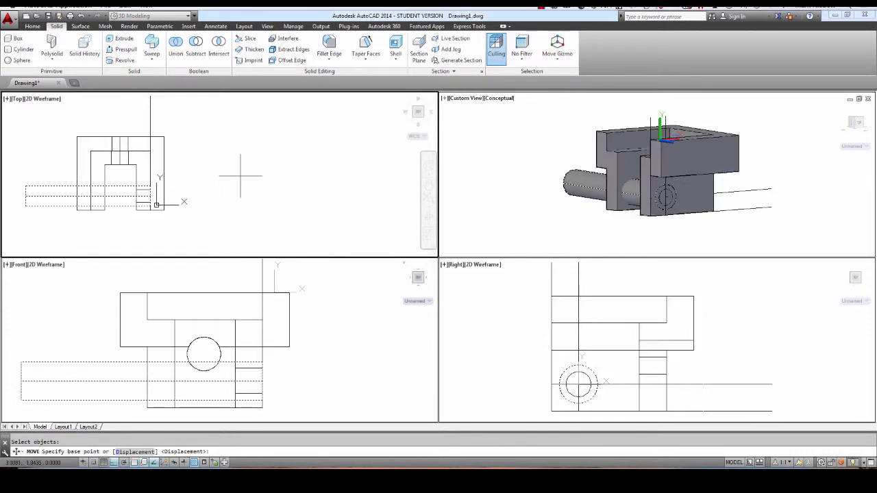
{"action": "left_click", "coordinate": [271, 231]}
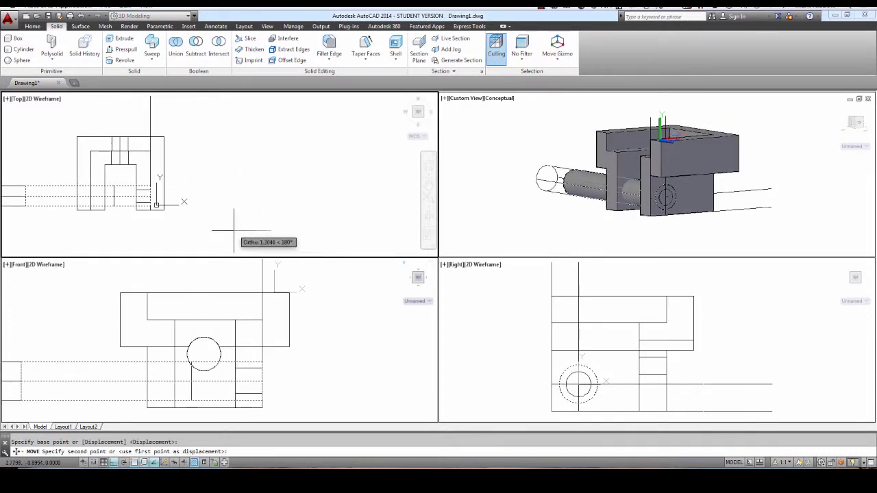
{"action": "left_click", "coordinate": [234, 231]}
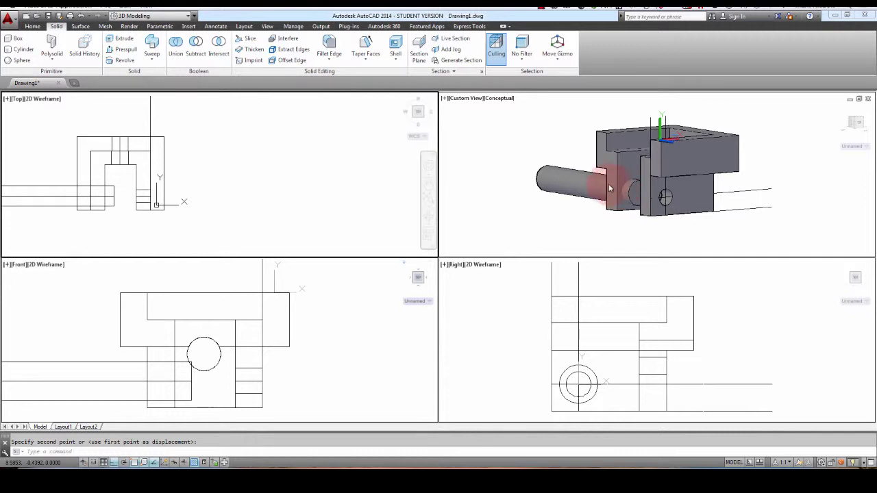
{"action": "left_click", "coordinate": [270, 186]}
{"action": "key", "text": "Escape"}
{"action": "key", "text": "Escape"}
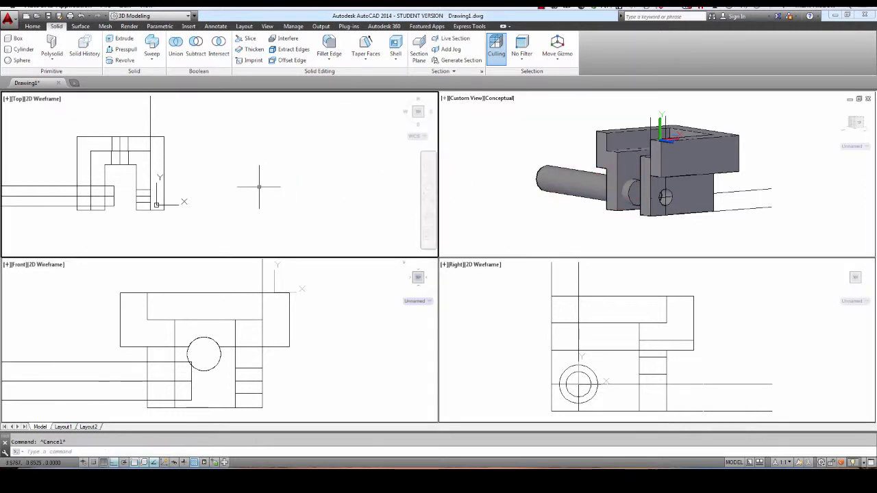
Move the larger cylinder back in positive X so it passes through both legs and projects beyond the near leg
{"action": "type", "text": "m"}
{"action": "key", "text": "Return"}
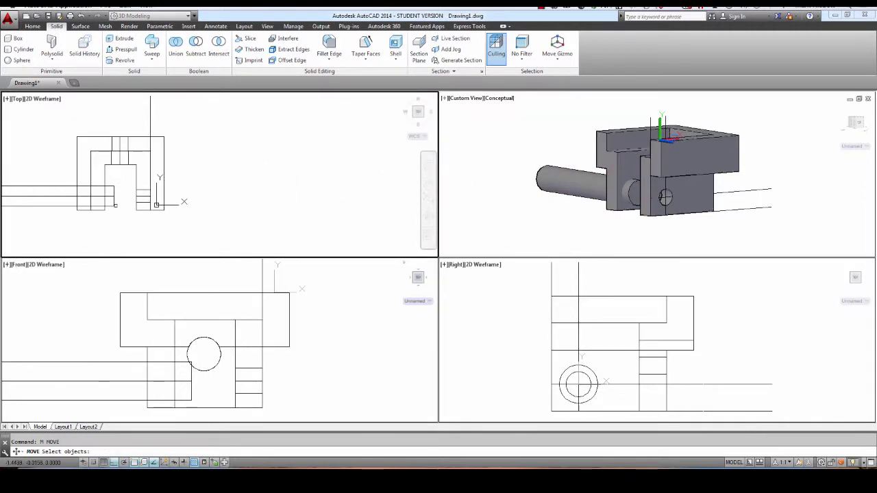
{"action": "left_click", "coordinate": [113, 205]}
{"action": "key", "text": "Return"}
{"action": "left_click", "coordinate": [113, 218]}
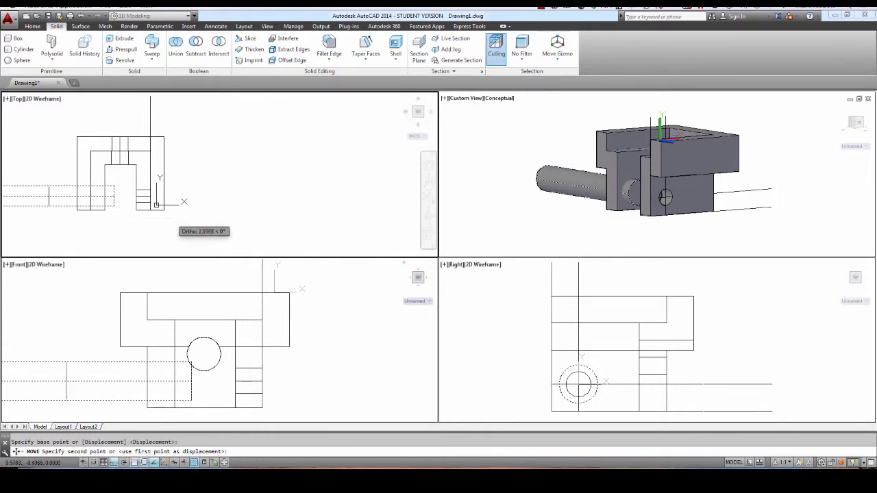
{"action": "left_click", "coordinate": [175, 219]}
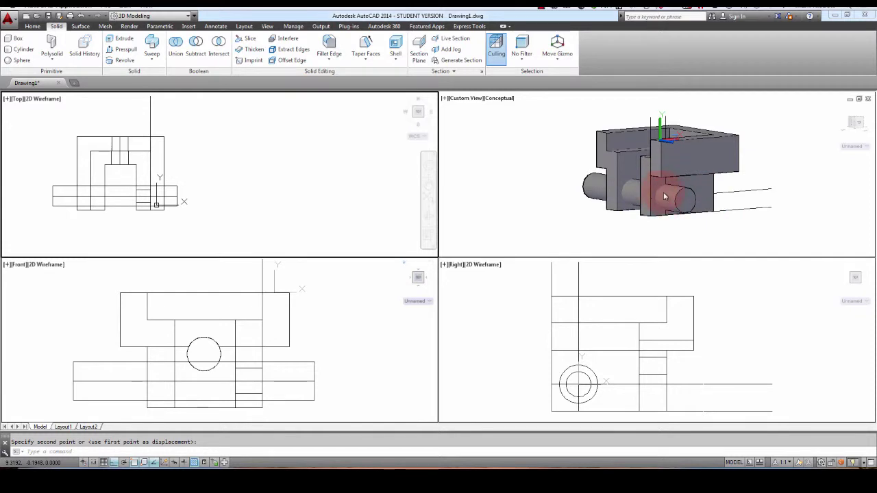
Subtract the larger cylinder from the part to cut both legs, and undo the subtraction
{"action": "left_click", "coordinate": [719, 239]}
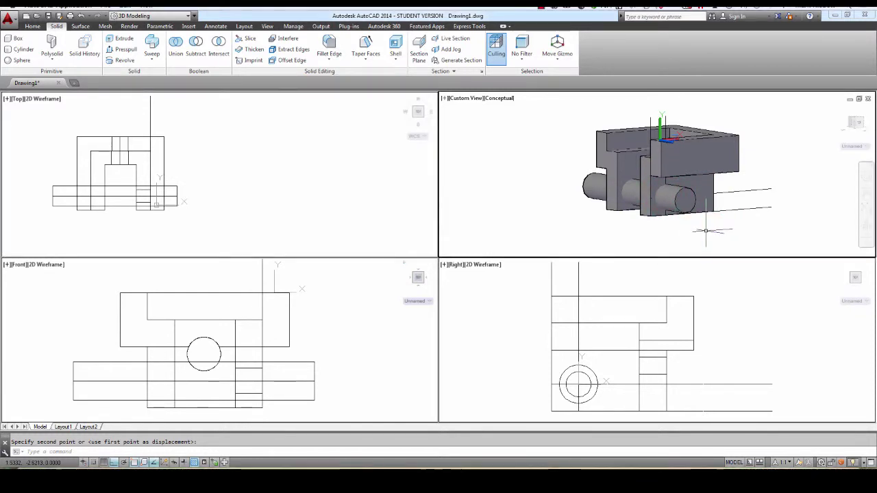
{"action": "type", "text": "su"}
{"action": "key", "text": "Return"}
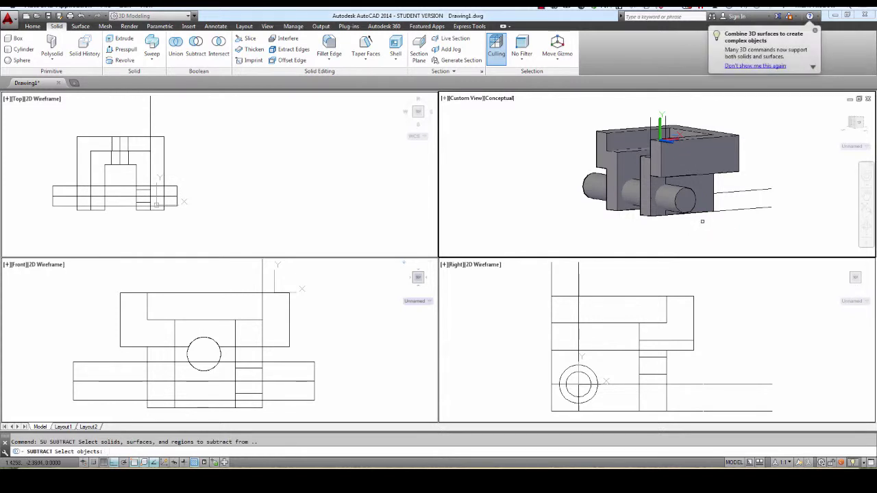
{"action": "left_click", "coordinate": [703, 194]}
{"action": "key", "text": "Return"}
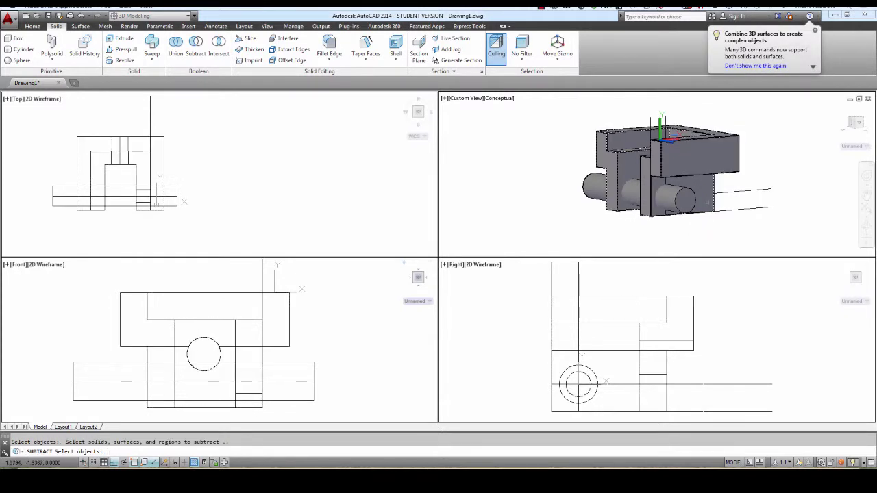
{"action": "left_click", "coordinate": [156, 204]}
{"action": "key", "text": "Return"}
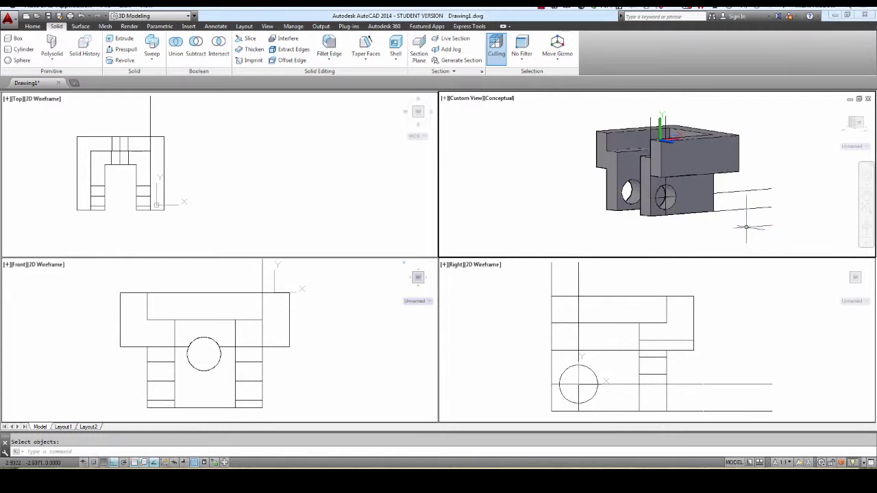
{"action": "type", "text": "u"}
{"action": "key", "text": "Return"}
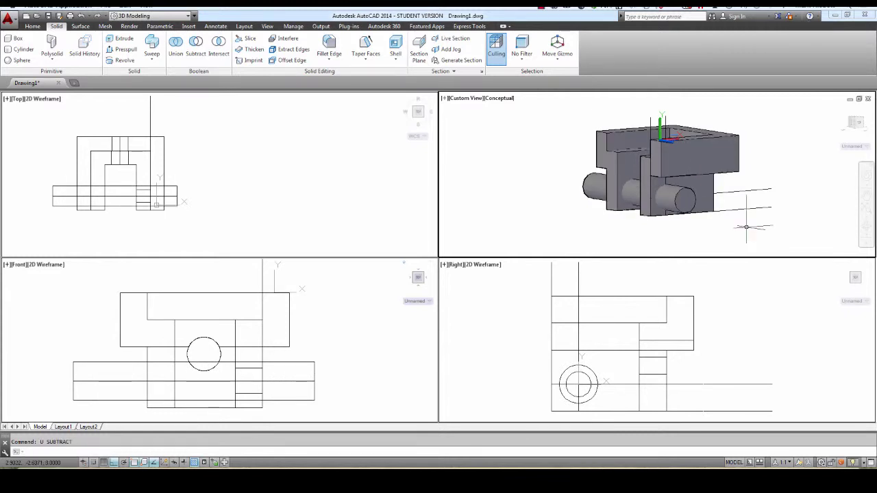
In the Top viewport, move the larger cylinder about 1.48 in negative X to pull it out of the near leg
{"action": "left_click", "coordinate": [277, 154]}
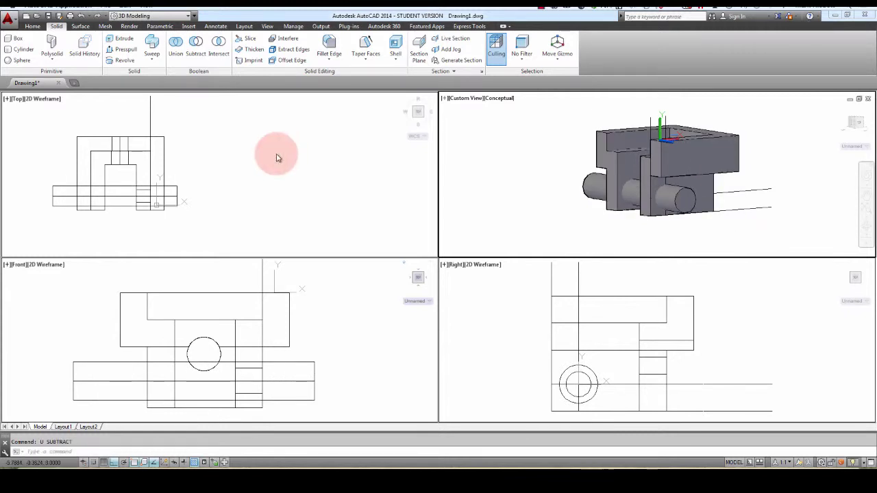
{"action": "left_click", "coordinate": [181, 184]}
{"action": "key", "text": "Escape"}
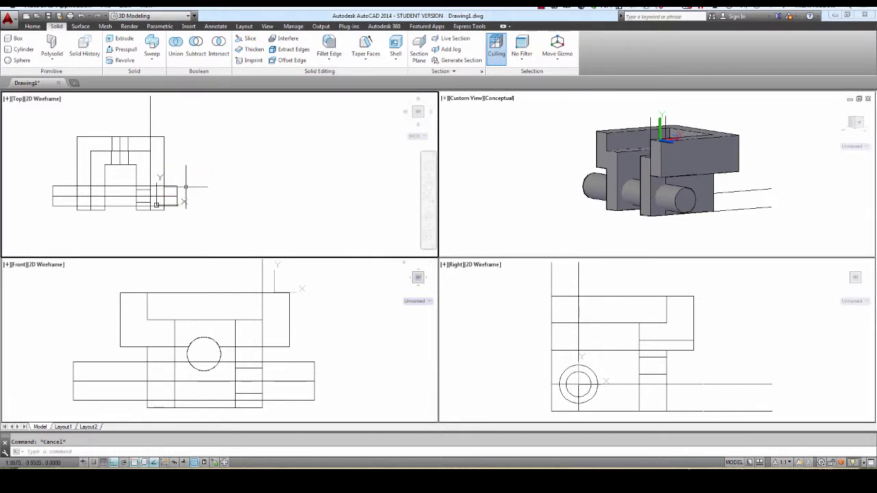
{"action": "type", "text": "m"}
{"action": "key", "text": "Return"}
{"action": "left_click", "coordinate": [156, 204]}
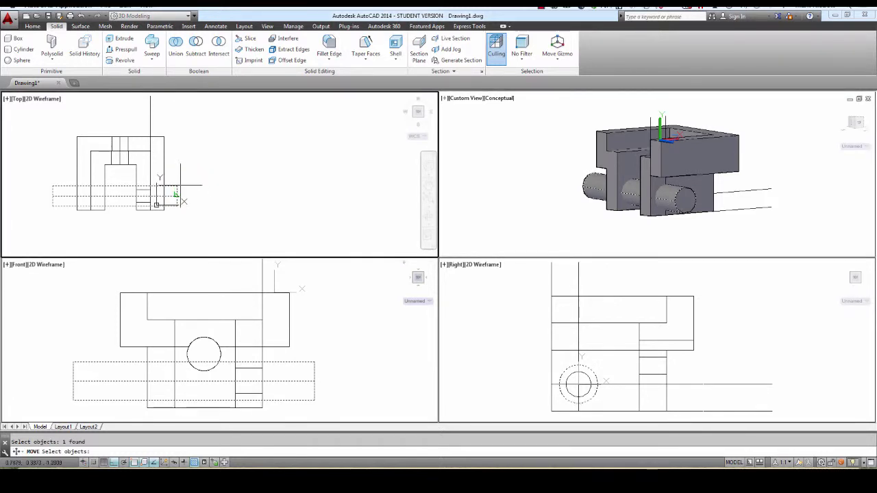
{"action": "key", "text": "Return"}
{"action": "left_click", "coordinate": [289, 217]}
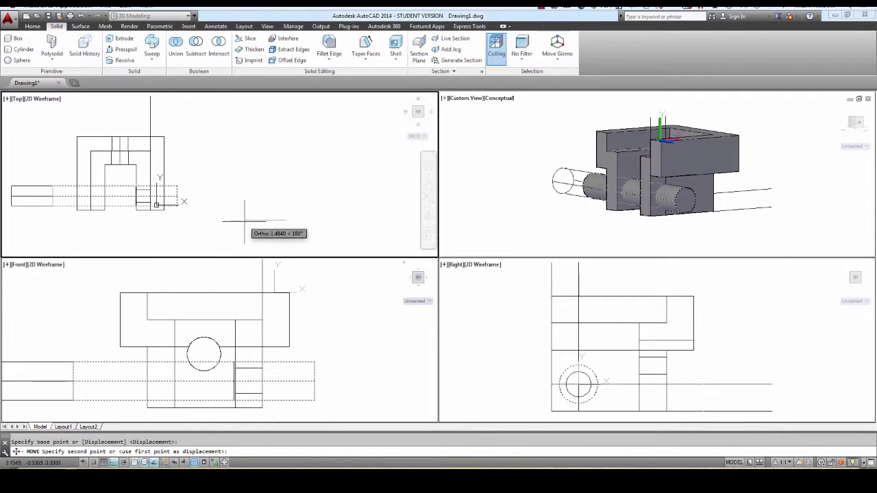
{"action": "left_click", "coordinate": [244, 221]}
Shift the larger cylinder slightly further in negative X so its end clears the near leg and sits inside the gap
{"action": "key", "text": "Return"}
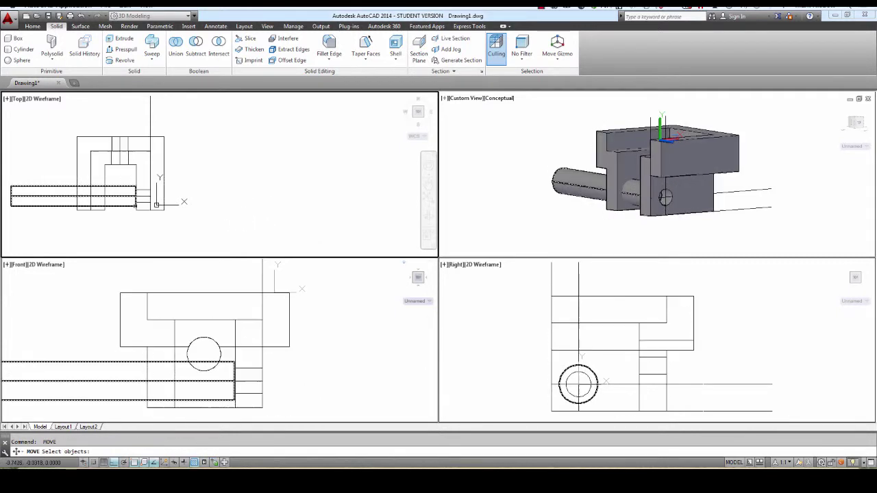
{"action": "left_click", "coordinate": [123, 207]}
{"action": "left_click", "coordinate": [121, 199]}
{"action": "key", "text": "Return"}
{"action": "left_click", "coordinate": [145, 229]}
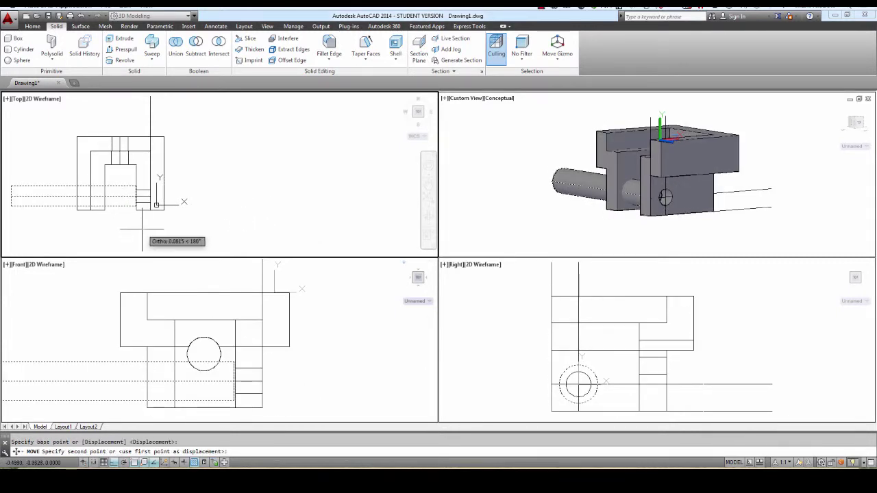
{"action": "left_click", "coordinate": [135, 229]}
Subtract the larger cylinder from the stepped part to cut a larger round hole through the far leg only
{"action": "left_click", "coordinate": [623, 231]}
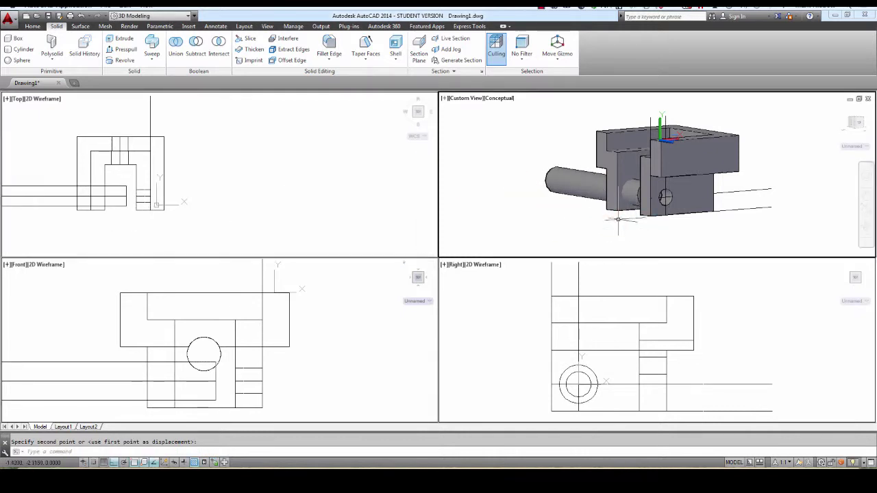
{"action": "middle_click_drag", "start_coordinate": [618, 227], "coordinate": [638, 229], "text": "shift"}
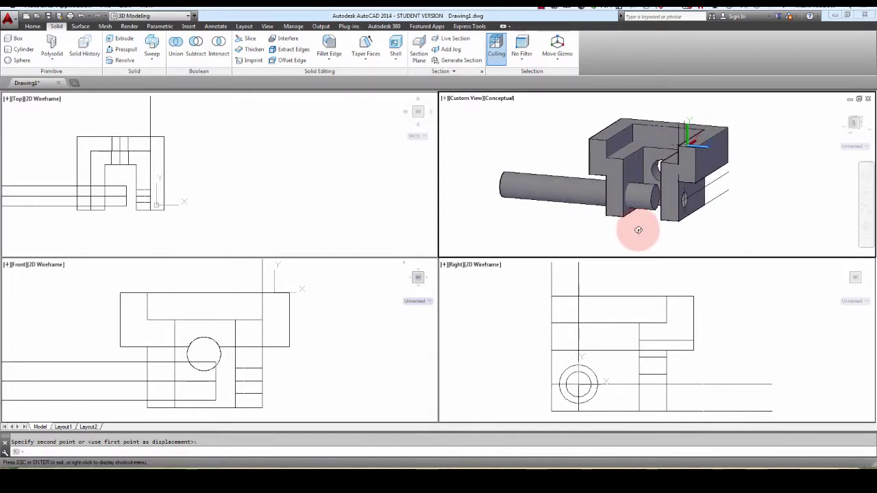
{"action": "left_click", "coordinate": [202, 53]}
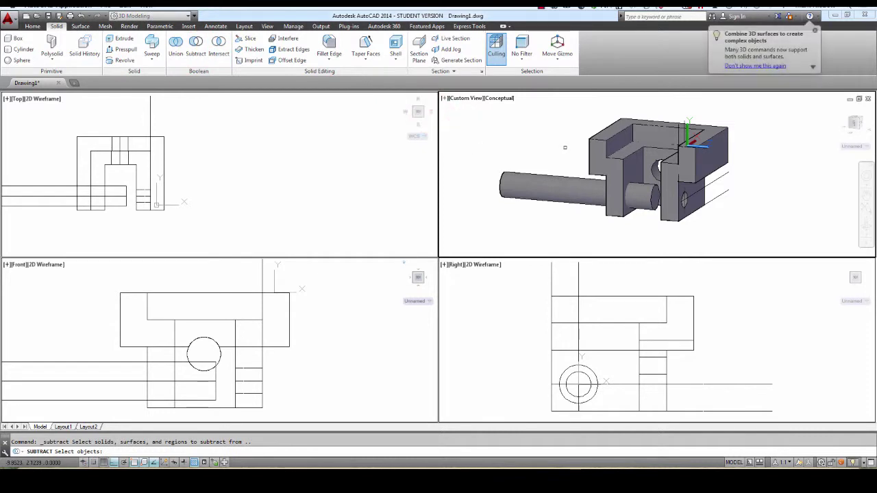
{"action": "left_click", "coordinate": [609, 147]}
{"action": "key", "text": "Return"}
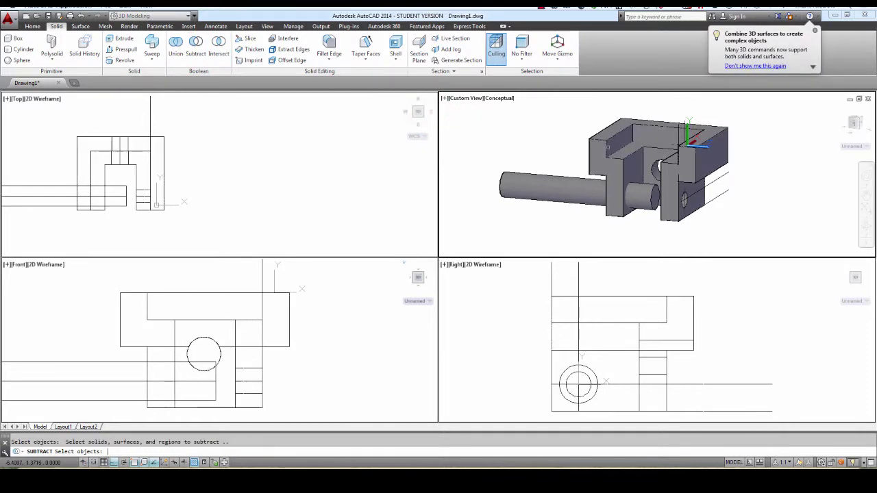
{"action": "left_click", "coordinate": [569, 170]}
{"action": "key", "text": "Return"}
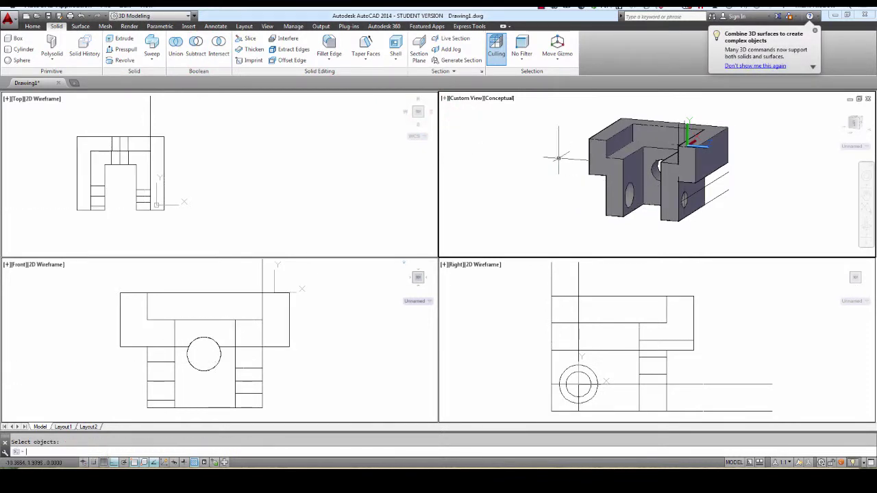
{"action": "middle_click_drag", "start_coordinate": [635, 168], "coordinate": [603, 180], "text": "shift"}
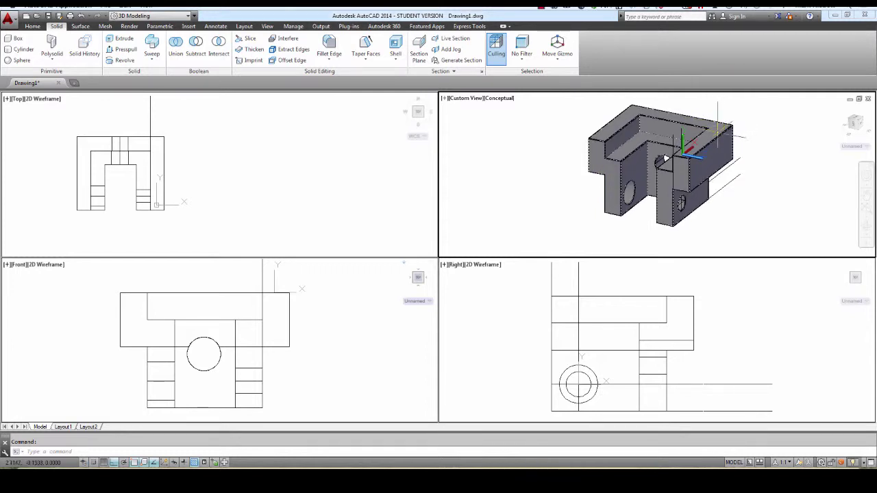
{"action": "mouse_move", "coordinate": [744, 127]}
{"action": "middle_mouse_down", "text": "shift"}
{"action": "mouse_move", "coordinate": [718, 139]}
{"action": "mouse_move", "coordinate": [728, 123]}
{"action": "middle_mouse_up", "text": "shift"}
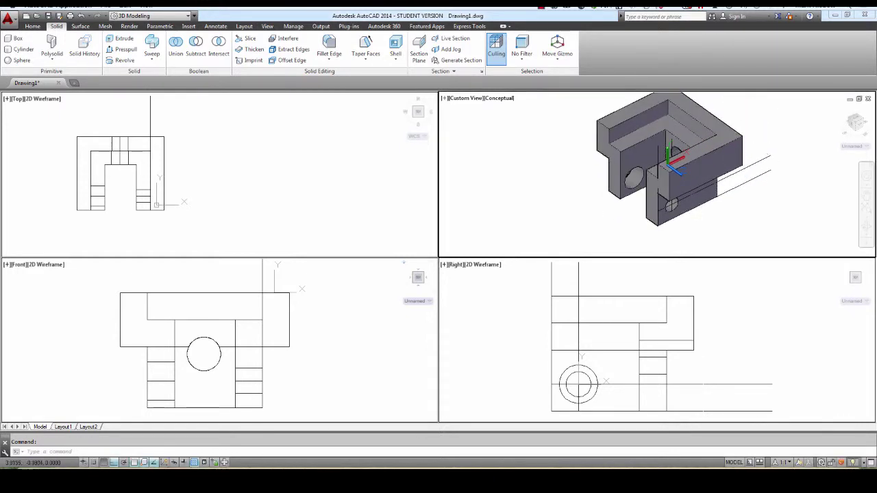
{"action": "mouse_move", "coordinate": [746, 140]}
{"action": "middle_mouse_down", "text": "shift"}
{"action": "mouse_move", "coordinate": [740, 145]}
{"action": "mouse_move", "coordinate": [750, 117]}
{"action": "mouse_move", "coordinate": [753, 133]}
{"action": "mouse_move", "coordinate": [731, 145]}
{"action": "middle_mouse_up", "text": "shift"}
{"action": "type", "text": "su"}
{"action": "key", "text": "Return"}
Draw a horizontal line about 2.9 long beside the part in the Top viewport, with a vertical line running down from its right end
{"action": "left_click", "coordinate": [315, 138]}
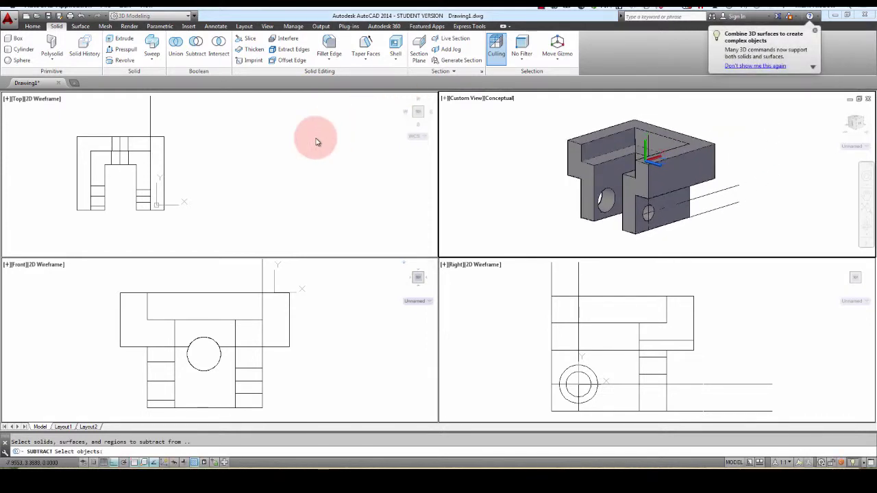
{"action": "key", "text": "Escape"}
{"action": "type", "text": "l"}
{"action": "key", "text": "Return"}
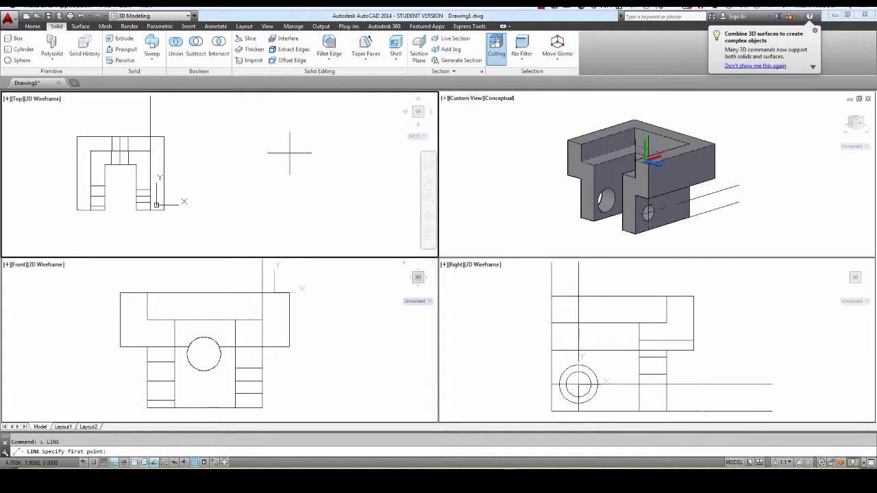
{"action": "left_click", "coordinate": [227, 148]}
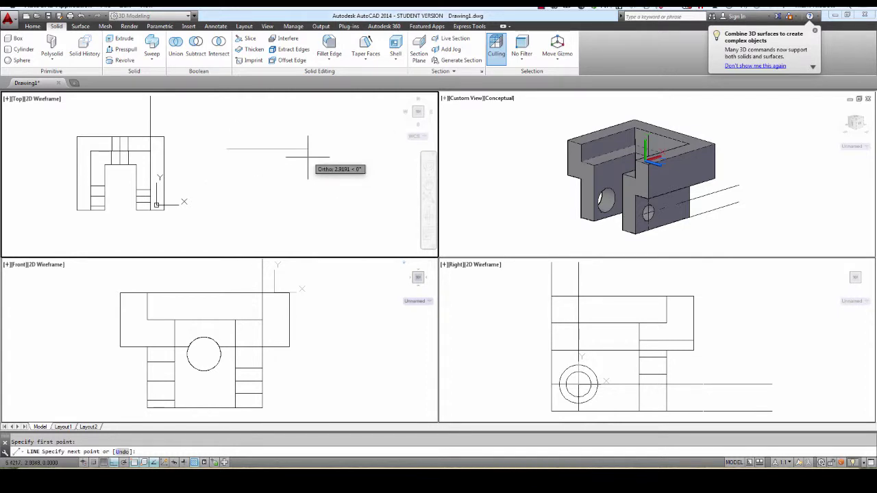
{"action": "left_click", "coordinate": [307, 157]}
{"action": "left_click", "coordinate": [307, 218]}
{"action": "key", "text": "Escape"}
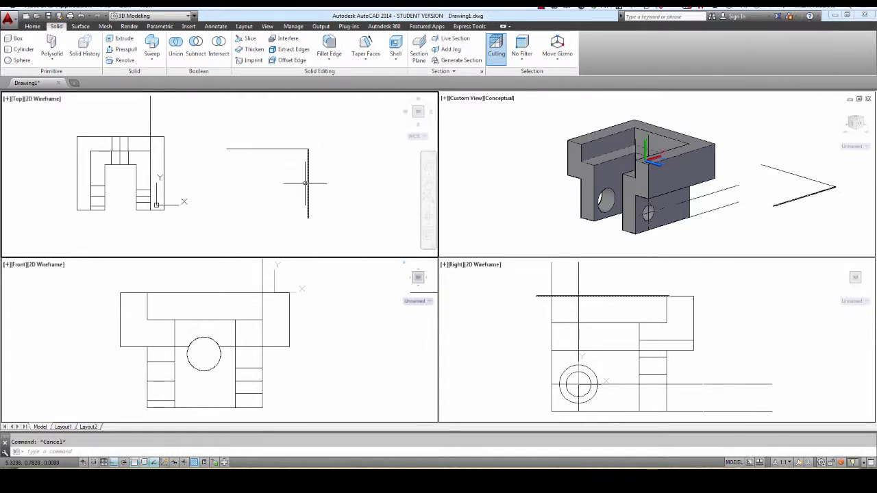
Fillet the corner between the two loose lines in the Top viewport with a radius of 2
{"action": "type", "text": "f"}
{"action": "key", "text": "Return"}
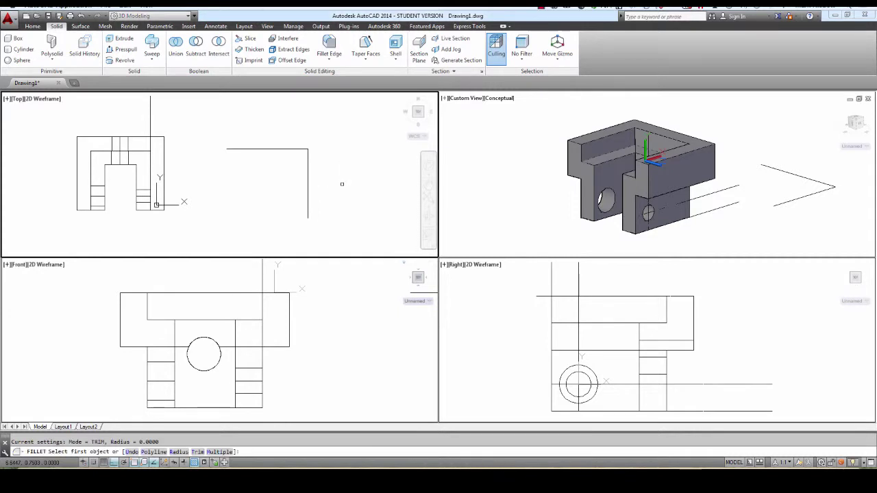
{"action": "type", "text": "r"}
{"action": "key", "text": "Return"}
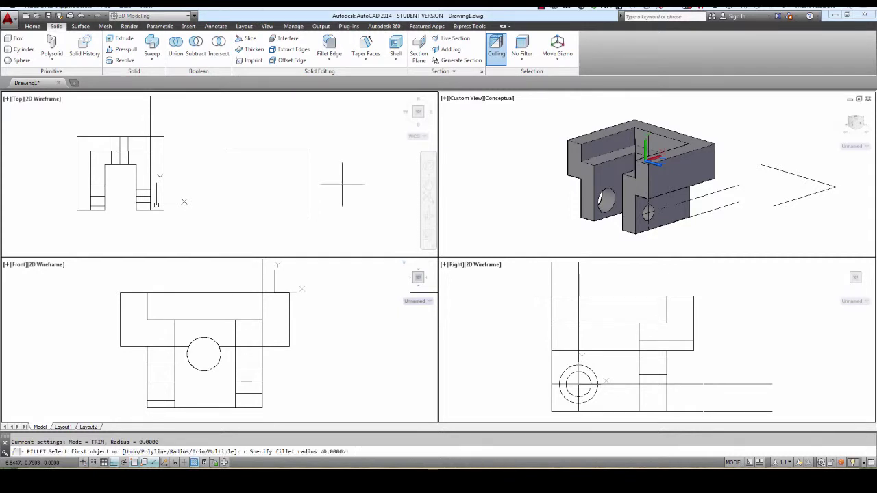
{"action": "key", "text": "Return"}
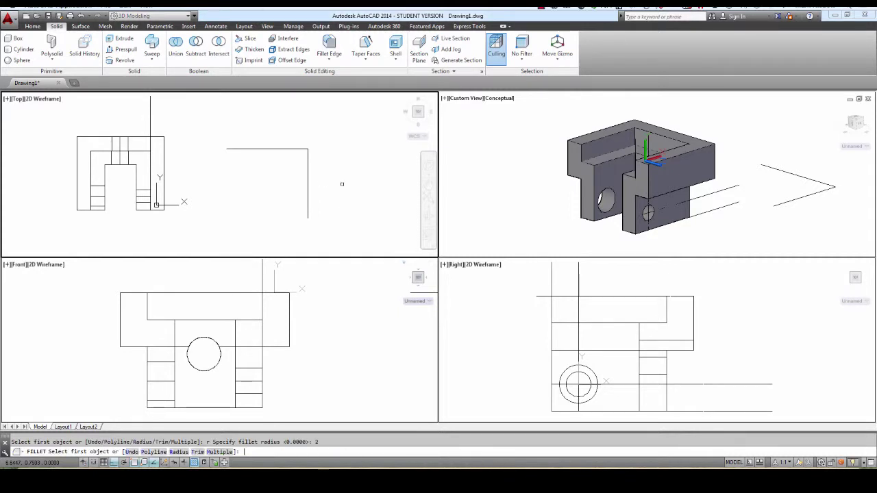
{"action": "left_click", "coordinate": [291, 147]}
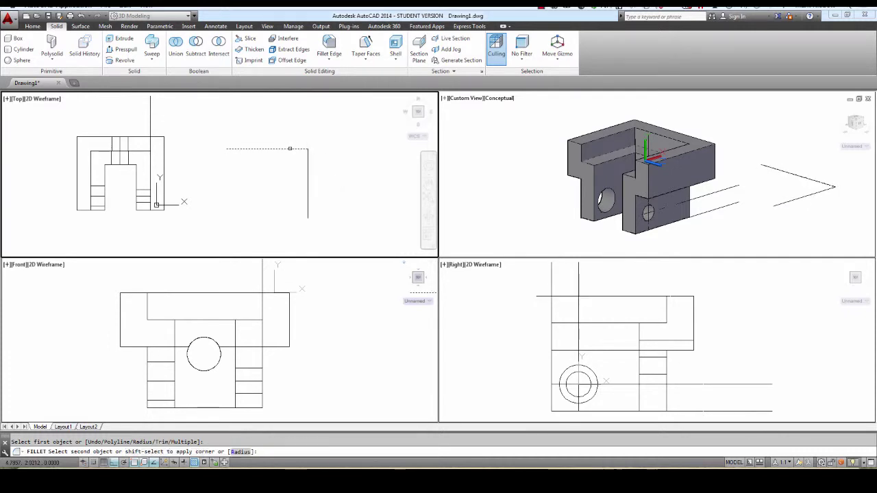
{"action": "left_click", "coordinate": [308, 167]}
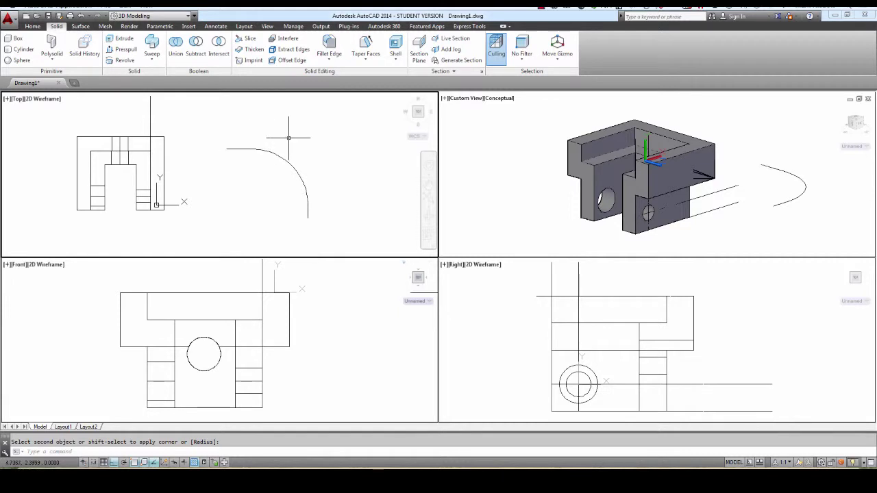
Erase the loose lines and the arc joining them from beside the part in the Top viewport
{"action": "type", "text": "e"}
{"action": "key", "text": "Return"}
{"action": "left_click", "coordinate": [325, 128]}
{"action": "left_click", "coordinate": [253, 206]}
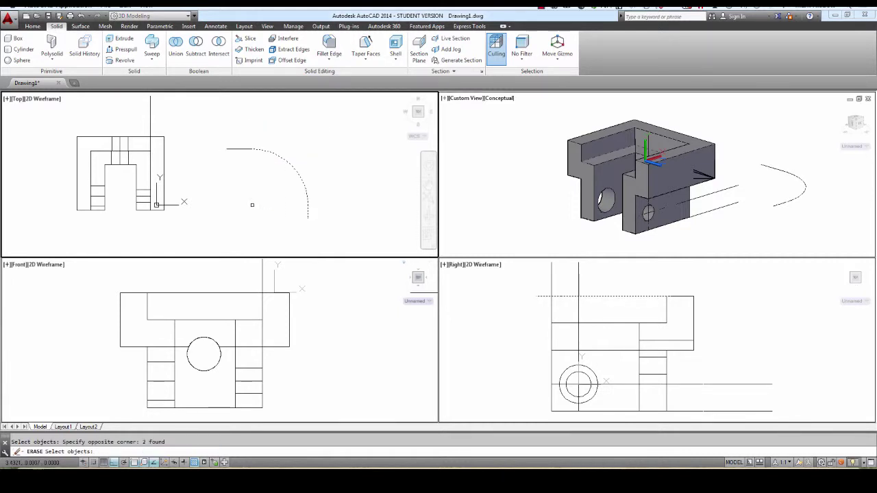
{"action": "key", "text": "Return"}
{"action": "left_click", "coordinate": [270, 176]}
{"action": "left_click", "coordinate": [246, 148]}
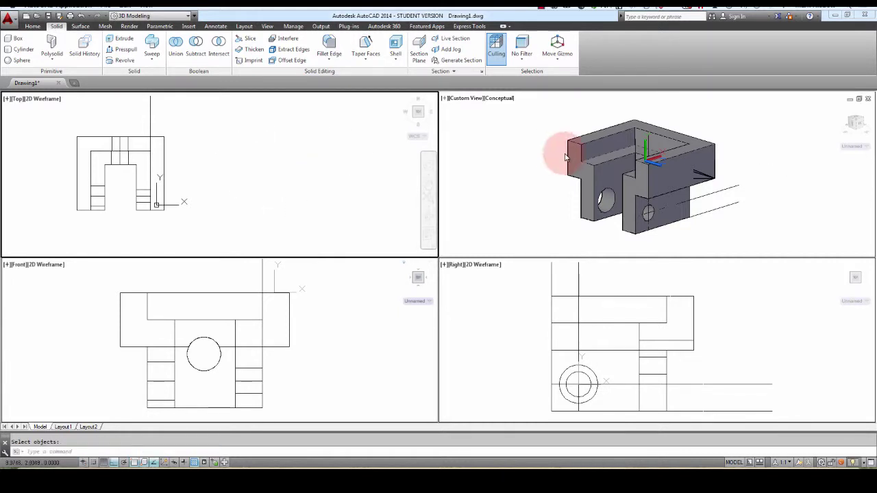
{"action": "key", "text": "Return"}
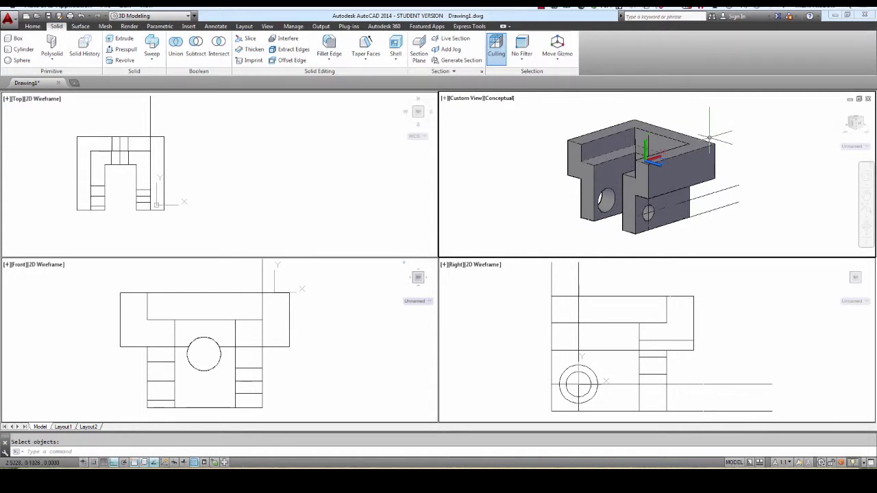
Try a 0.5 radius fillet on the near side's outer top edge and the adjoining vertical back corner edge, and undo it
{"action": "type", "text": "f"}
{"action": "key", "text": "Return"}
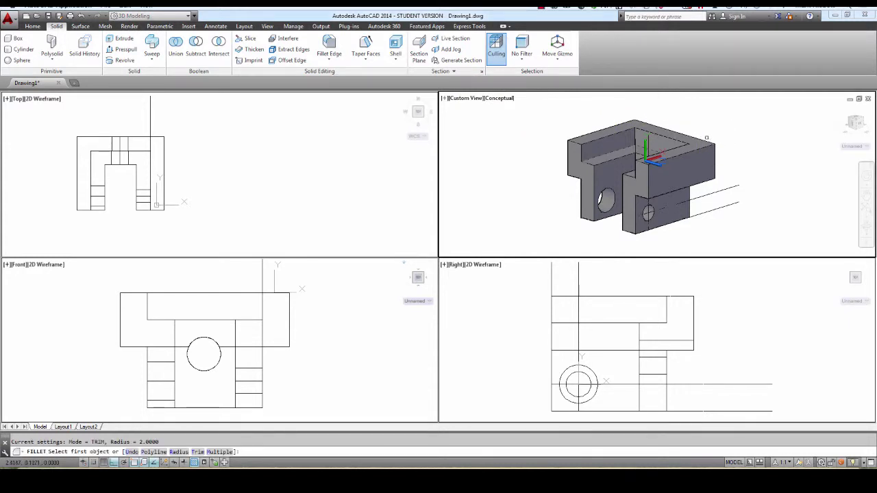
{"action": "left_click", "coordinate": [704, 149]}
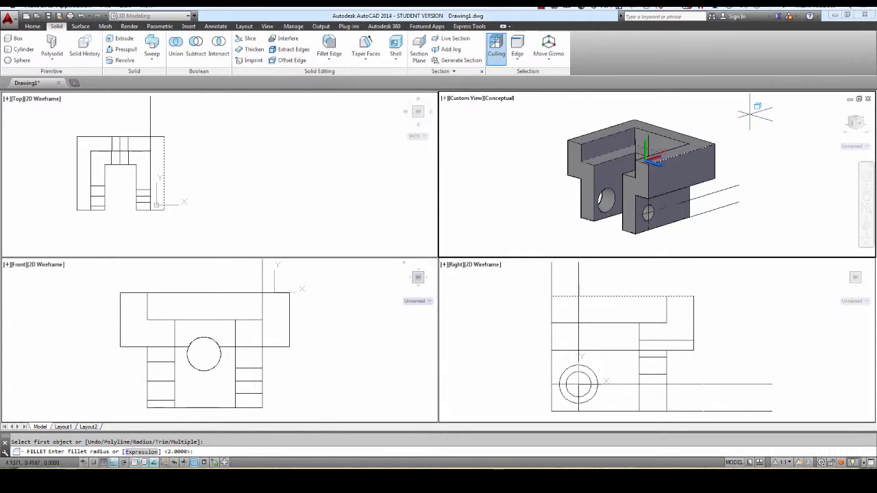
{"action": "type", "text": ".5"}
{"action": "key", "text": "Return"}
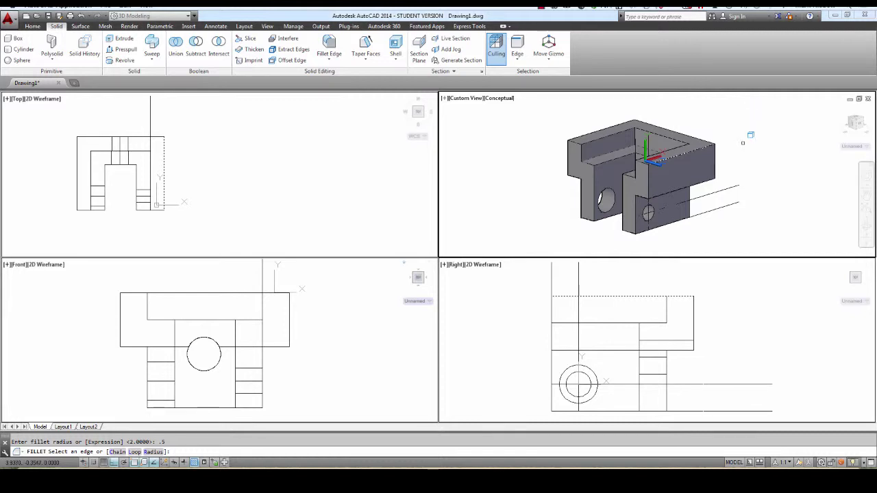
{"action": "left_click", "coordinate": [716, 158]}
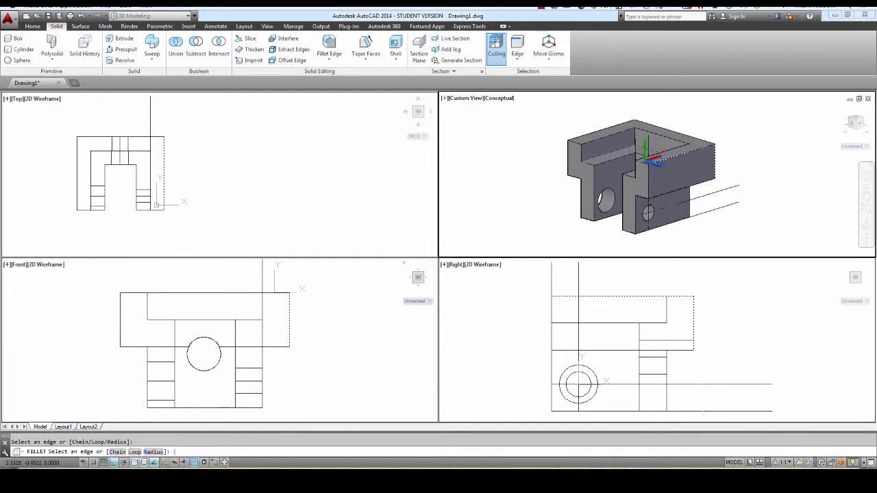
{"action": "key", "text": "Return"}
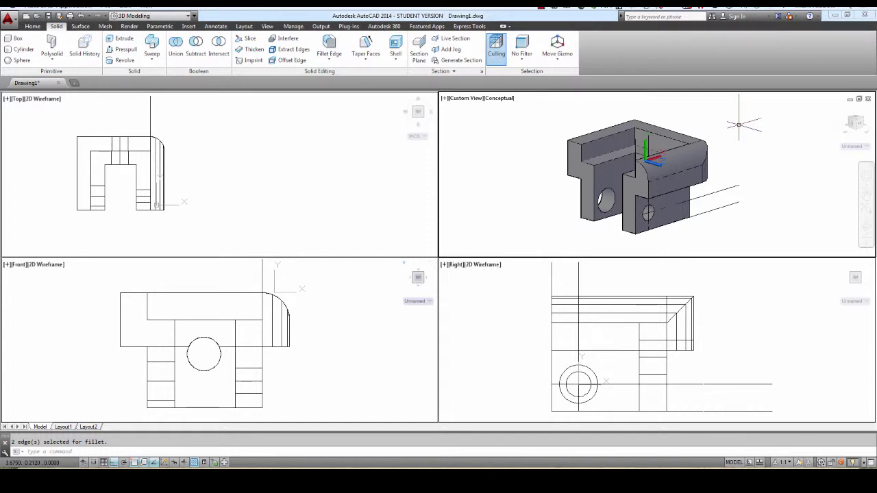
{"action": "key", "text": "ctrl+z"}
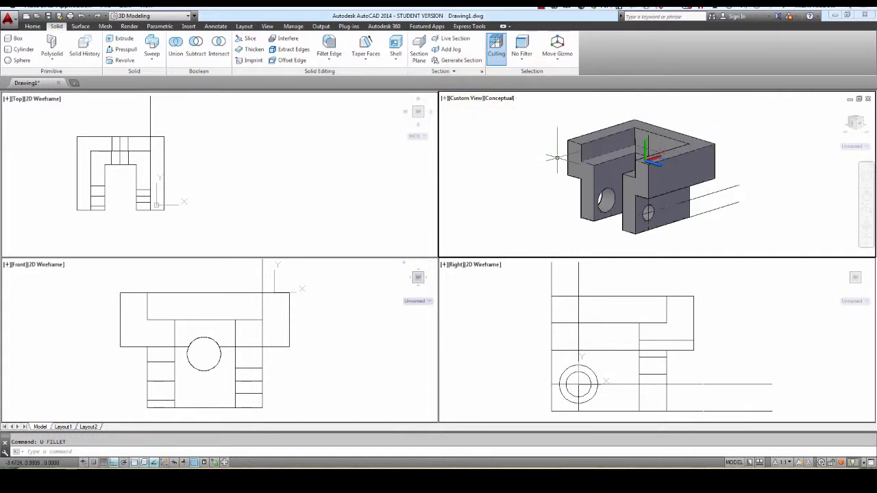
Fillet only the vertical outer corner edge between the near side and the back of the part with a radius of 0.5
{"action": "type", "text": "f"}
{"action": "key", "text": "Return"}
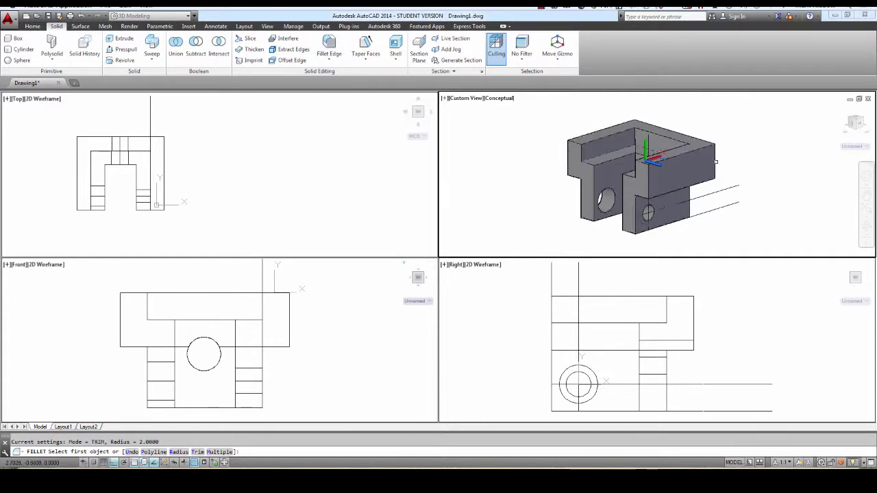
{"action": "left_click", "coordinate": [716, 163]}
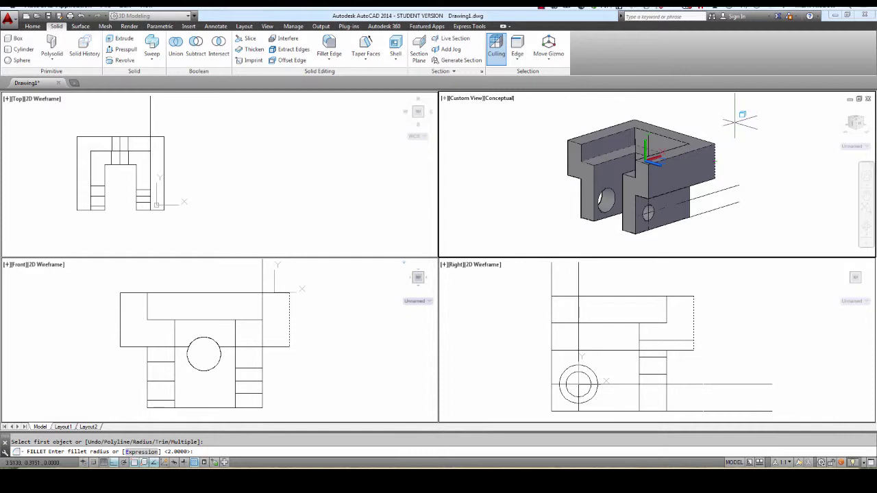
{"action": "type", "text": ".5"}
{"action": "key", "text": "Return"}
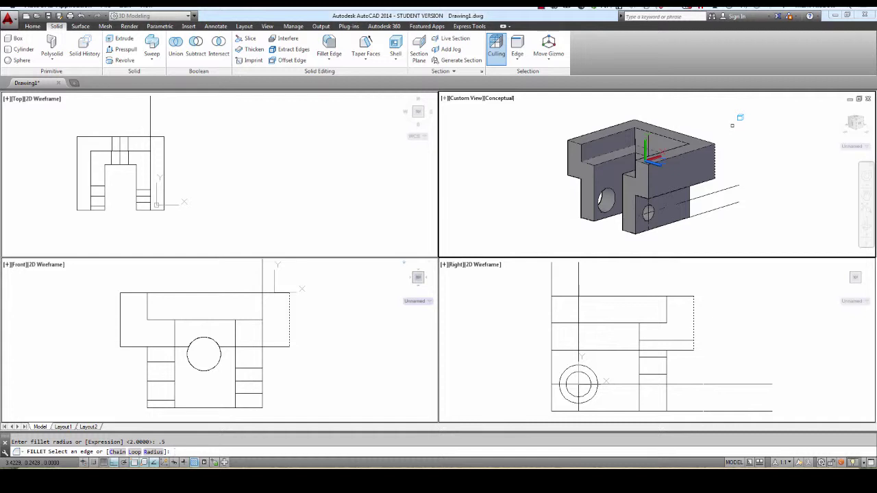
{"action": "key", "text": "Return"}
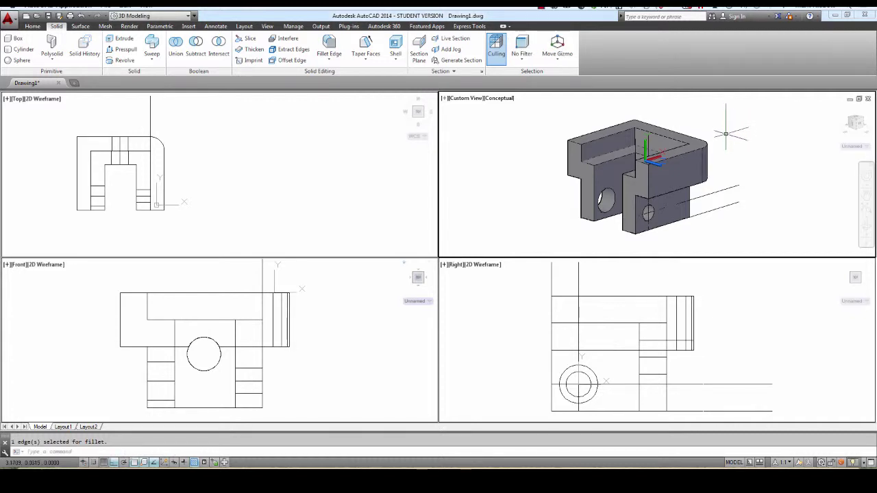
Try a 0.25 radius fillet on the outer top edges around the part using the Chain option, and undo it
{"action": "mouse_move", "coordinate": [726, 132]}
{"action": "middle_mouse_down", "text": "shift"}
{"action": "mouse_move", "coordinate": [711, 169]}
{"action": "mouse_move", "coordinate": [631, 185]}
{"action": "mouse_move", "coordinate": [669, 144]}
{"action": "mouse_move", "coordinate": [720, 146]}
{"action": "middle_mouse_up", "text": "shift"}
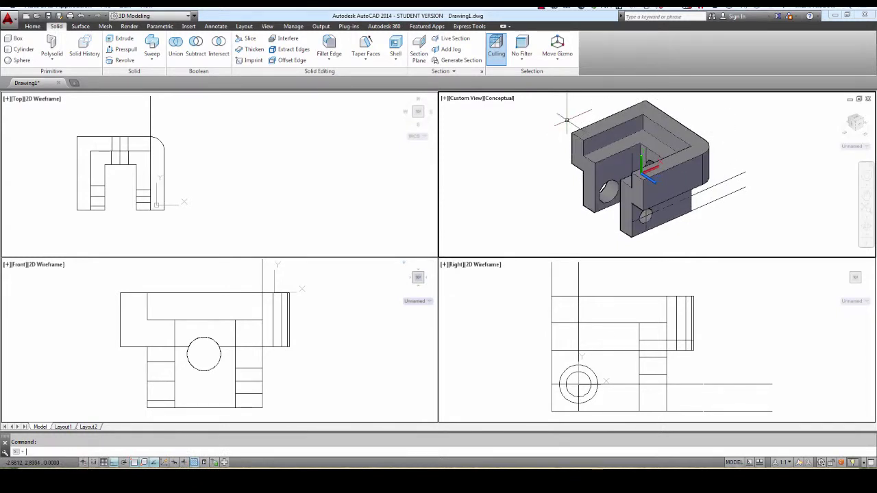
{"action": "type", "text": "f"}
{"action": "key", "text": "Return"}
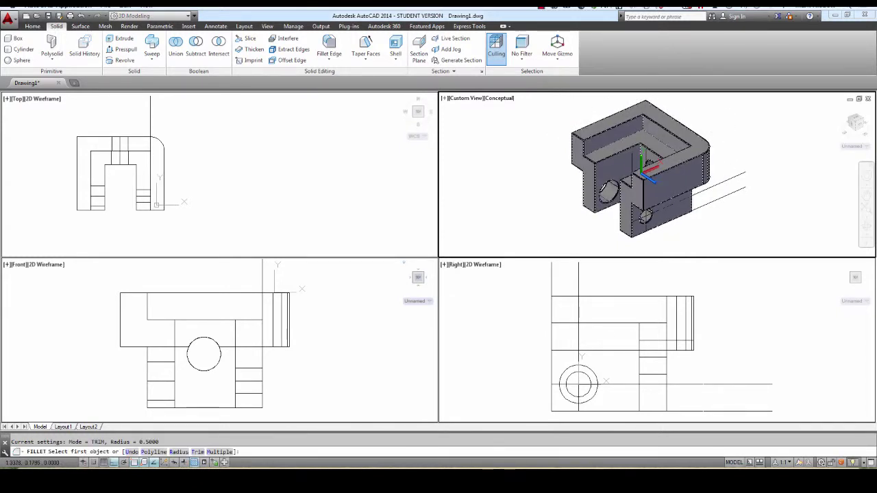
{"action": "left_click", "coordinate": [689, 155]}
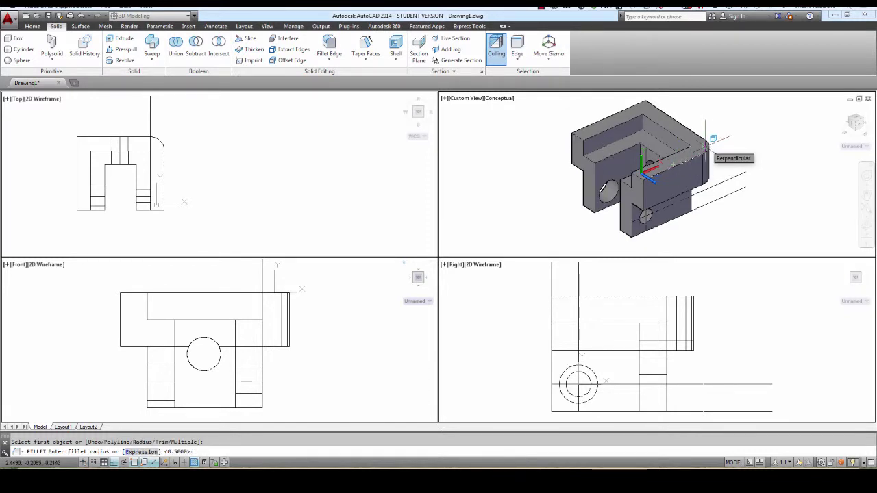
{"action": "type", "text": ".25"}
{"action": "key", "text": "Return"}
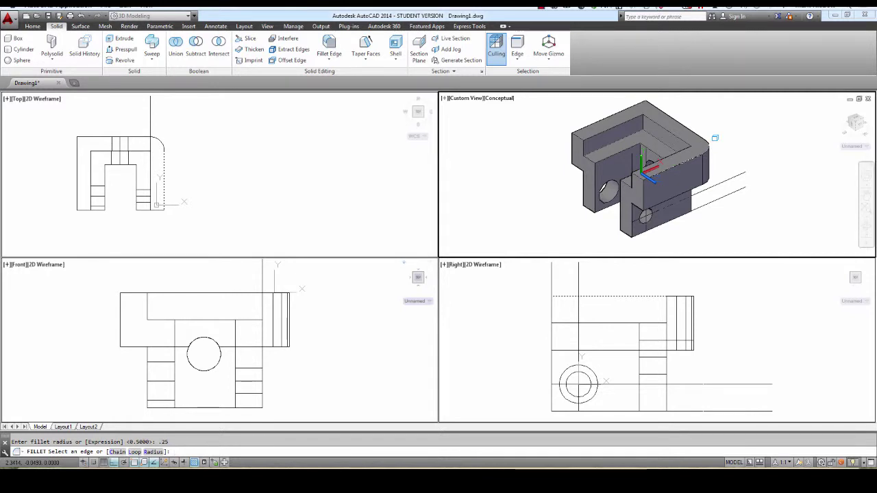
{"action": "key", "text": "Return"}
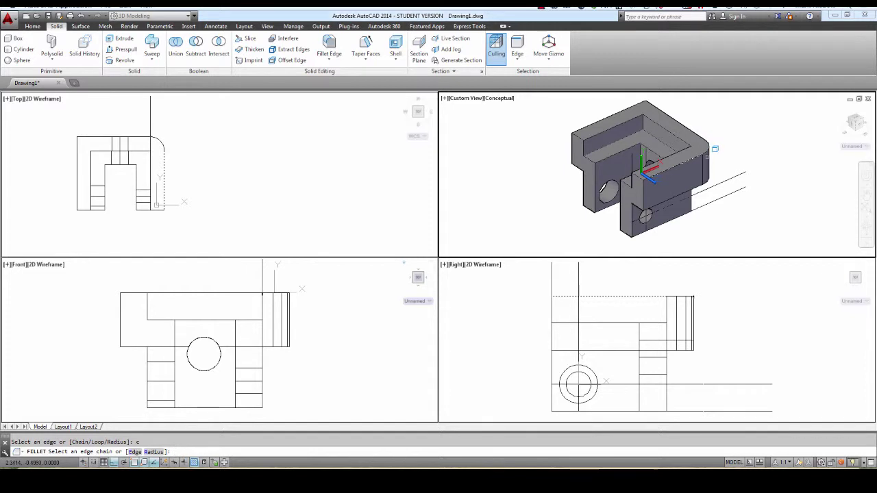
{"action": "left_click", "coordinate": [715, 143]}
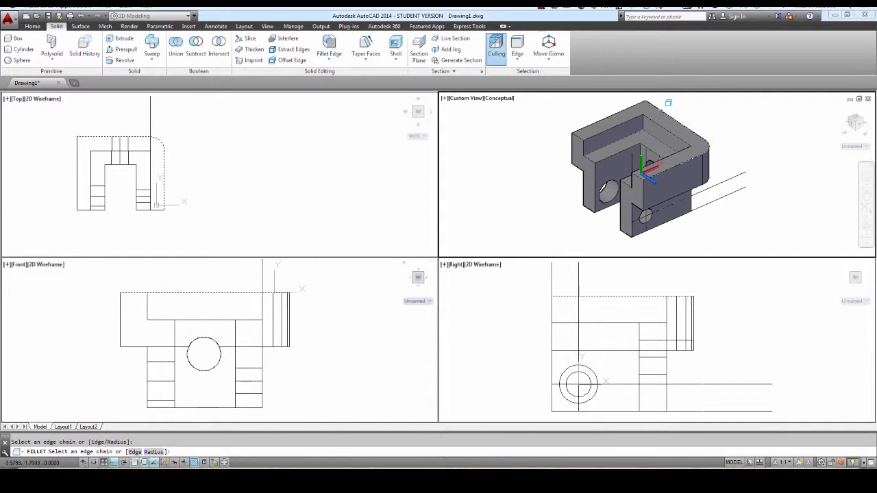
{"action": "left_click", "coordinate": [618, 111]}
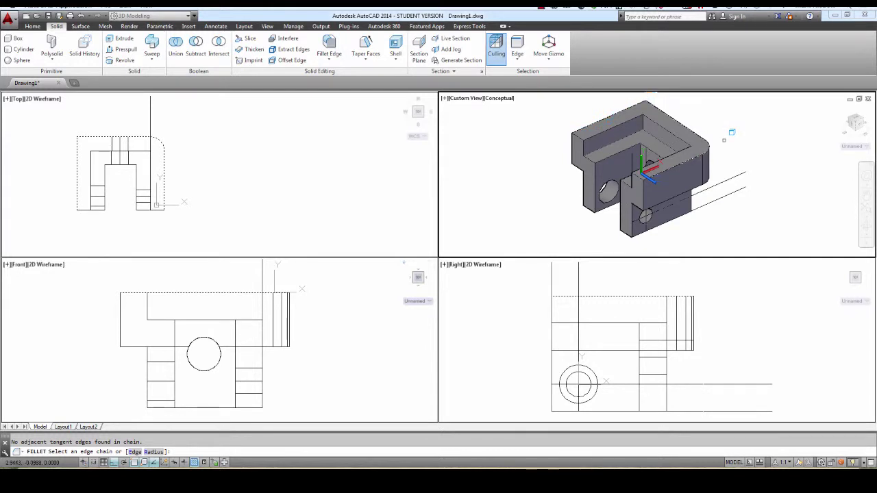
{"action": "key", "text": "Return"}
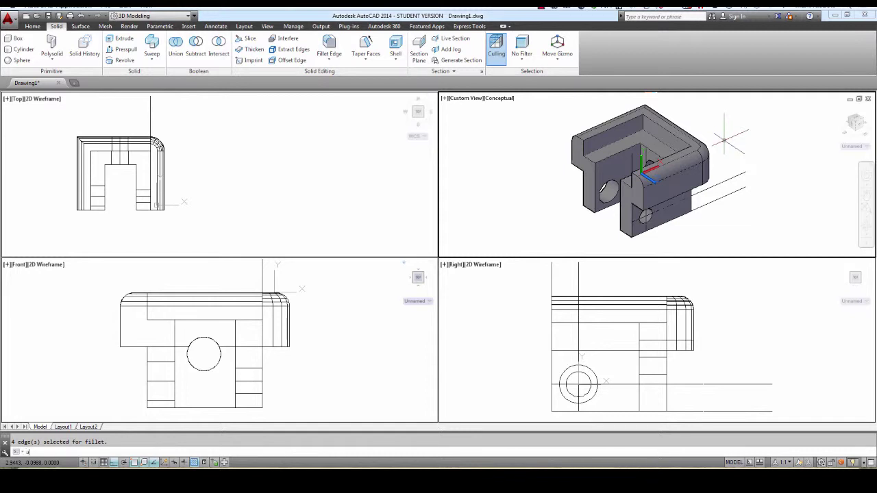
{"action": "key", "text": "ctrl+z"}
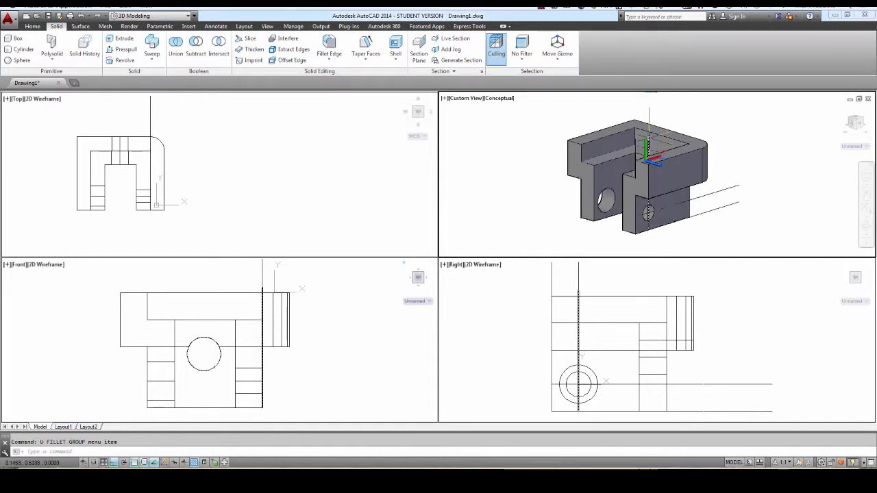
Try to fillet the whole edge loop of the part's top face with a radius of 0.25 using the Loop option
{"action": "type", "text": "f"}
{"action": "key", "text": "Return"}
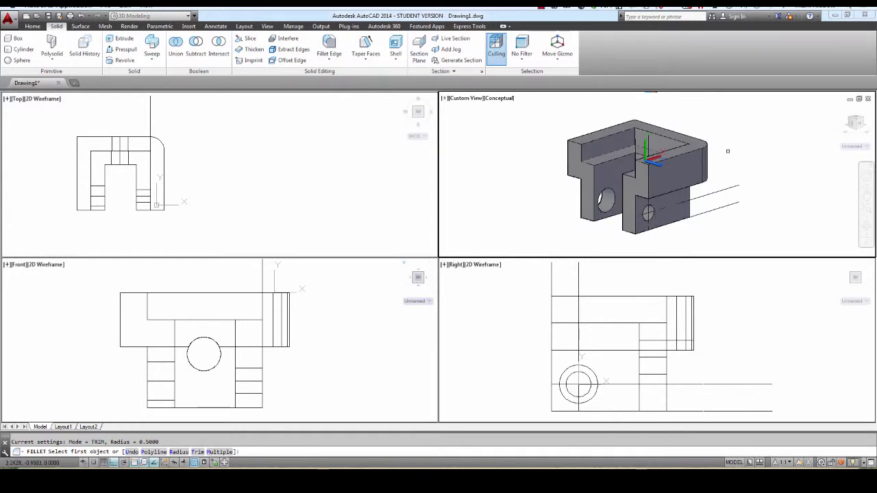
{"action": "type", "text": "r"}
{"action": "key", "text": "Return"}
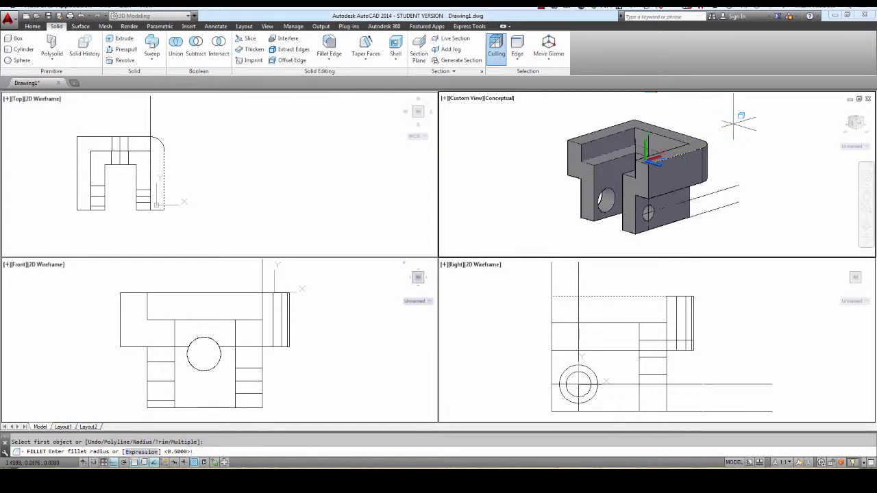
{"action": "type", "text": ".25"}
{"action": "key", "text": "Return"}
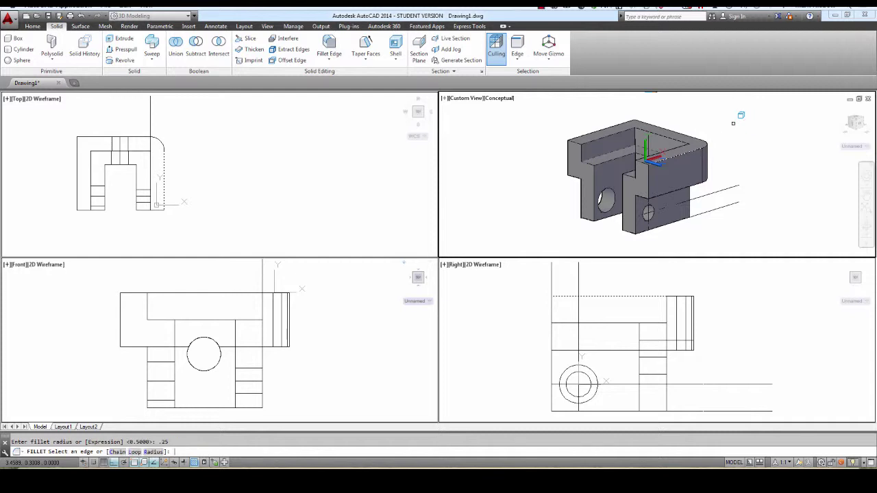
{"action": "type", "text": "l"}
{"action": "key", "text": "Return"}
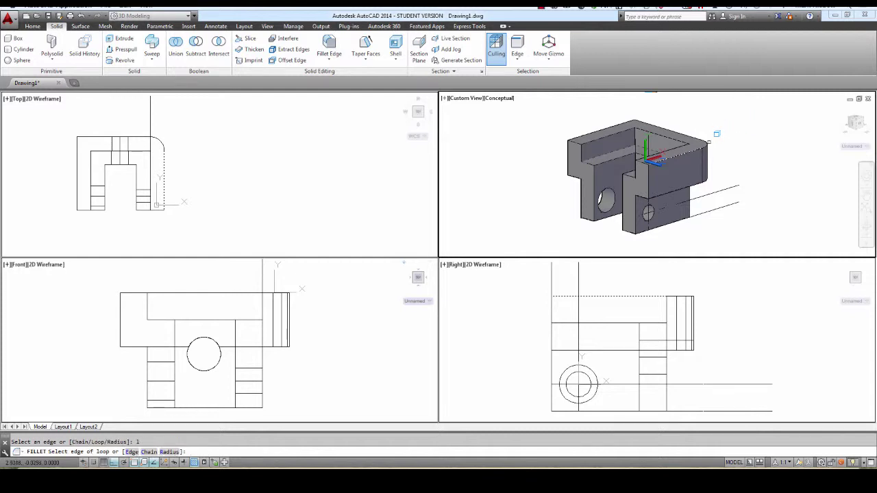
{"action": "left_click", "coordinate": [709, 139]}
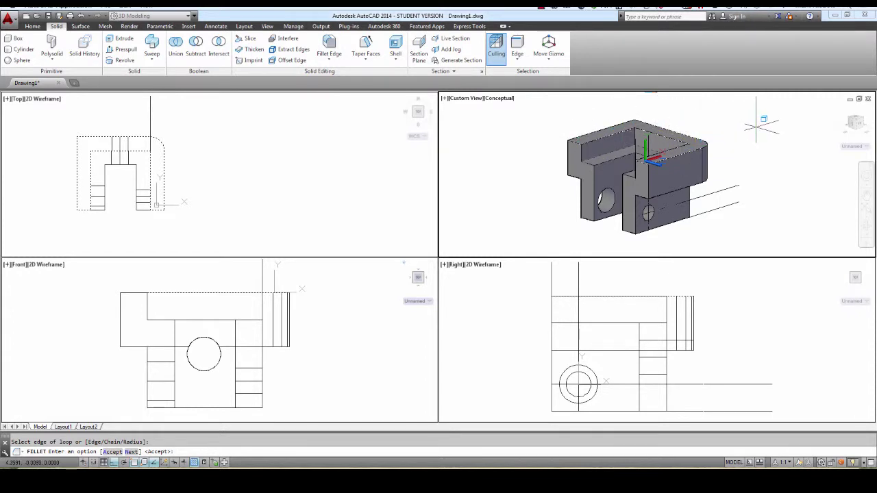
{"action": "key", "text": "Return"}
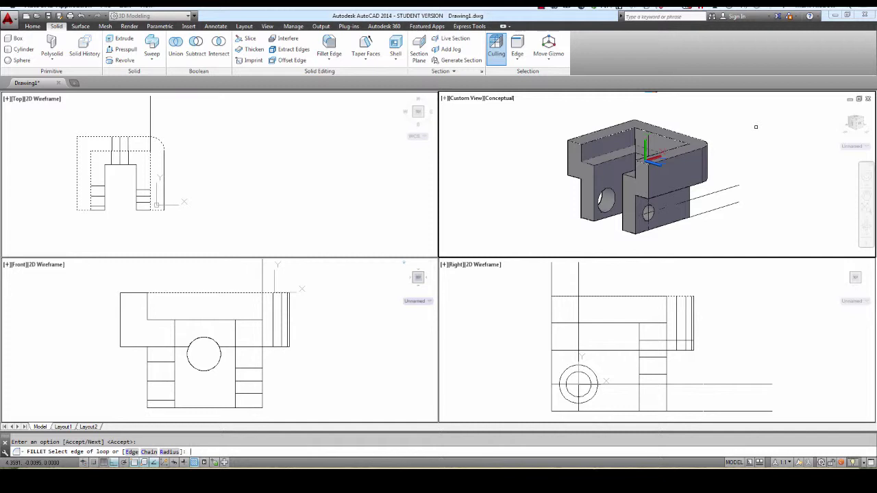
{"action": "key", "text": "Return"}
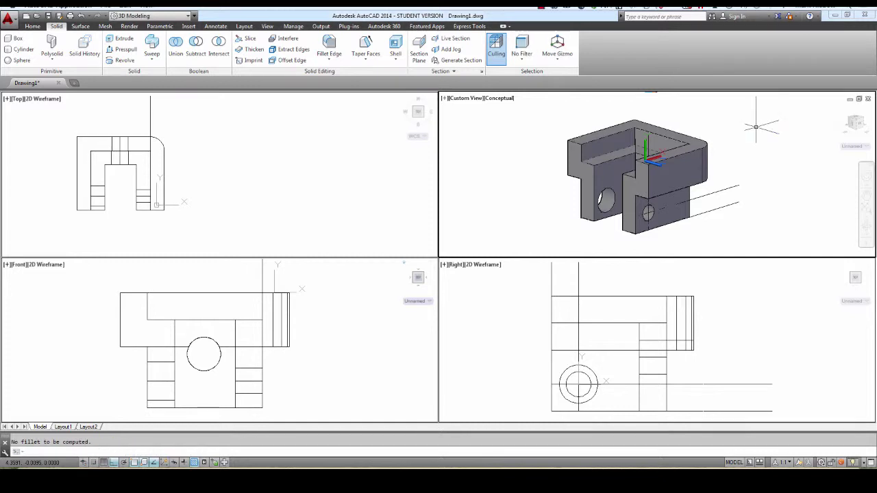
Start a fillet with radius 0.2 on the near side's outer top edge and select the top face's whole edge loop using the Loop option
{"action": "key", "text": "Return"}
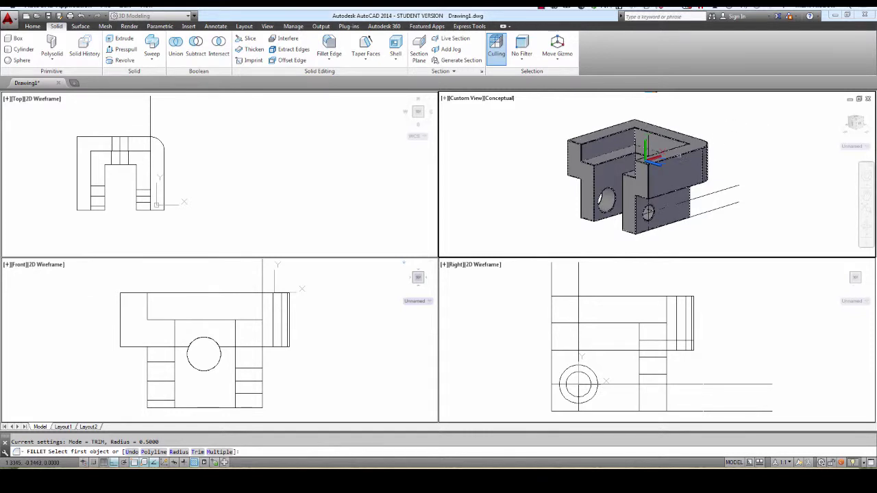
{"action": "left_click", "coordinate": [678, 156]}
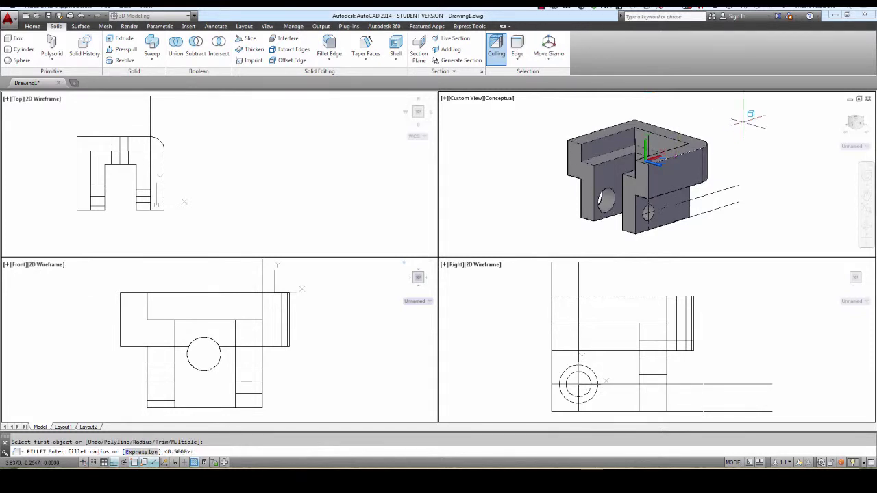
{"action": "type", "text": ".2"}
{"action": "key", "text": "Return"}
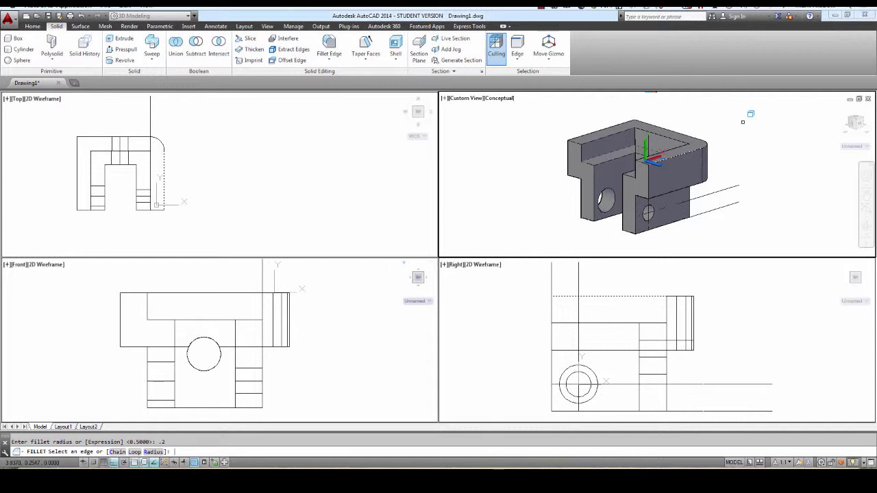
{"action": "type", "text": "l"}
{"action": "key", "text": "Return"}
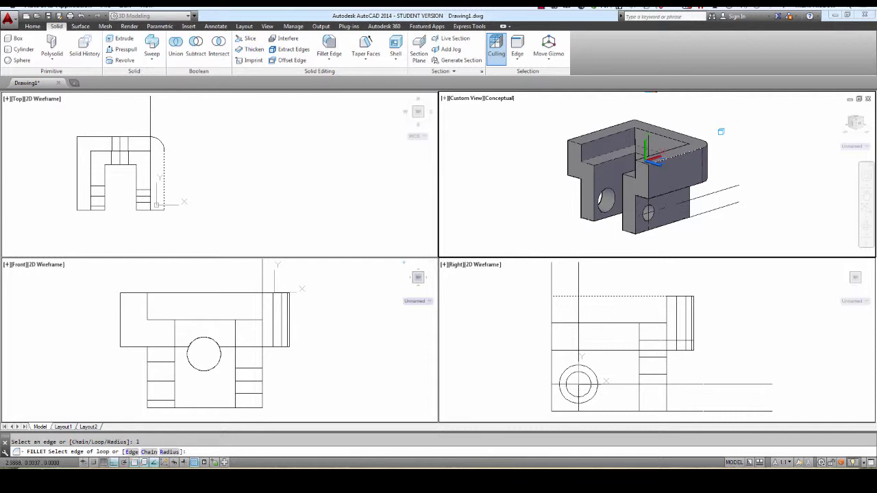
{"action": "left_click", "coordinate": [713, 137]}
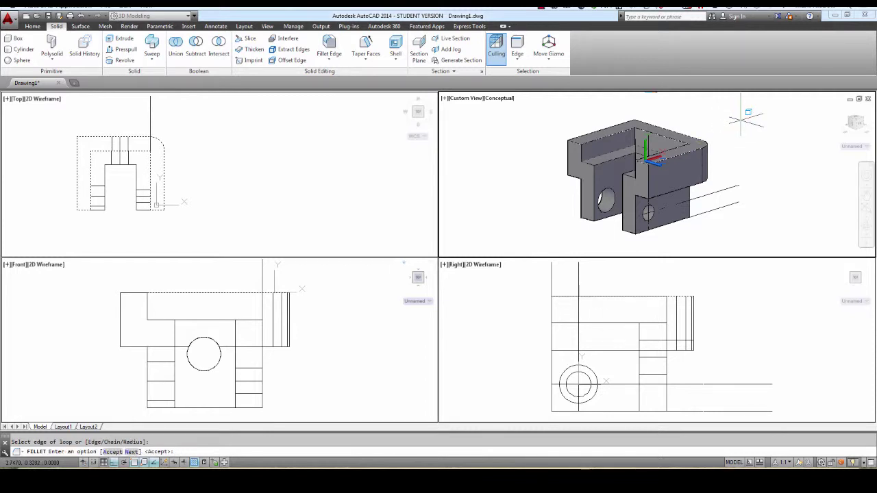
{"action": "key", "text": "Return"}
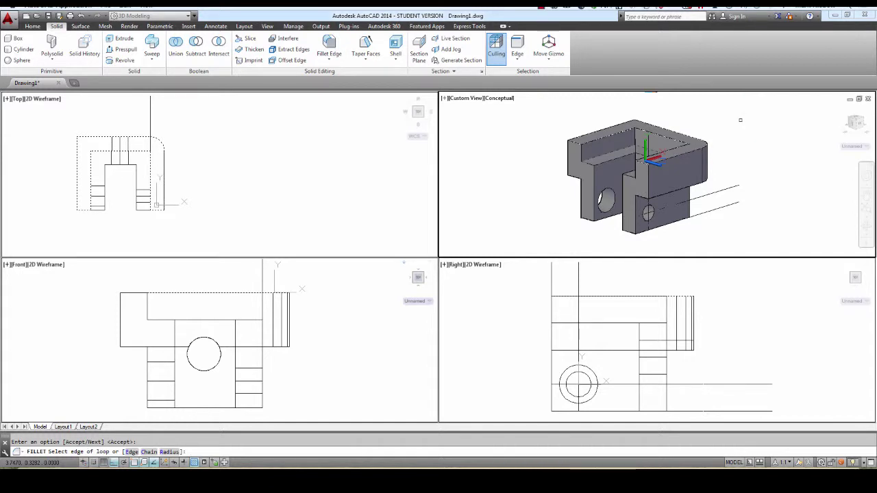
Set the fillet radius to 0.125 and apply the fillet to the selected loop of the part's top face
{"action": "type", "text": "r"}
{"action": "key", "text": "Return"}
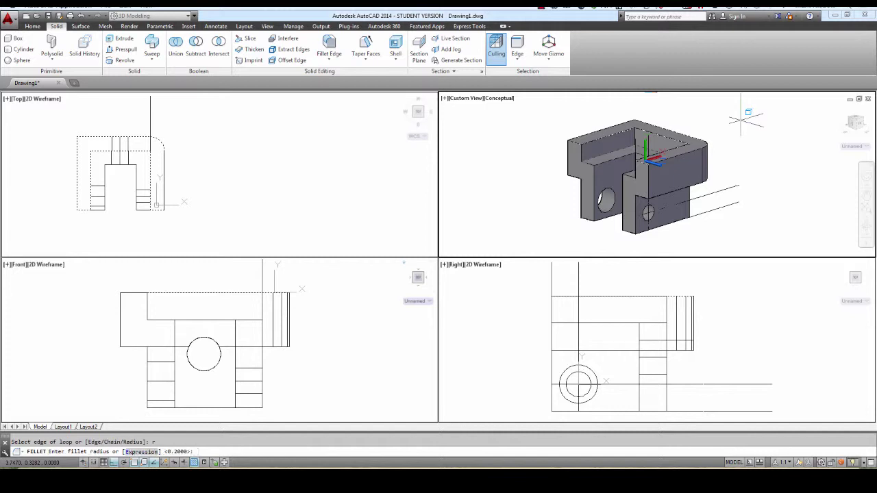
{"action": "type", "text": ".125"}
{"action": "key", "text": "Return"}
{"action": "key", "text": "Return"}
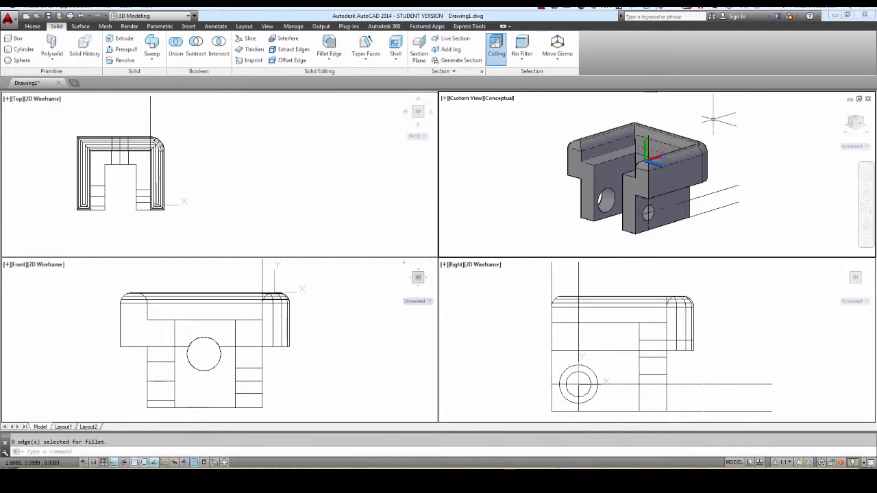
Examine the rounded top edges and leg ends of the part from several angles and up close
{"action": "middle_click_drag", "start_coordinate": [705, 119], "coordinate": [769, 132], "text": "shift"}
{"action": "key", "text": "Return"}
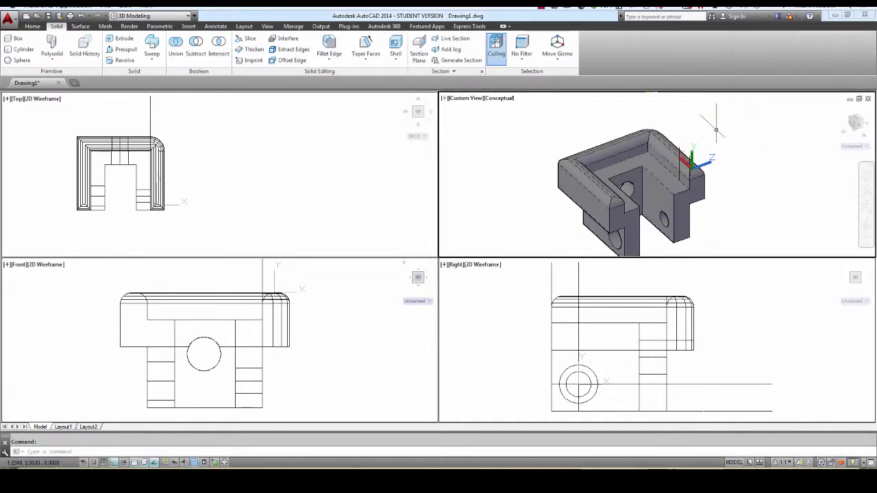
{"action": "scroll", "coordinate": [592, 200], "scroll_direction": "up", "scroll_amount": 4}
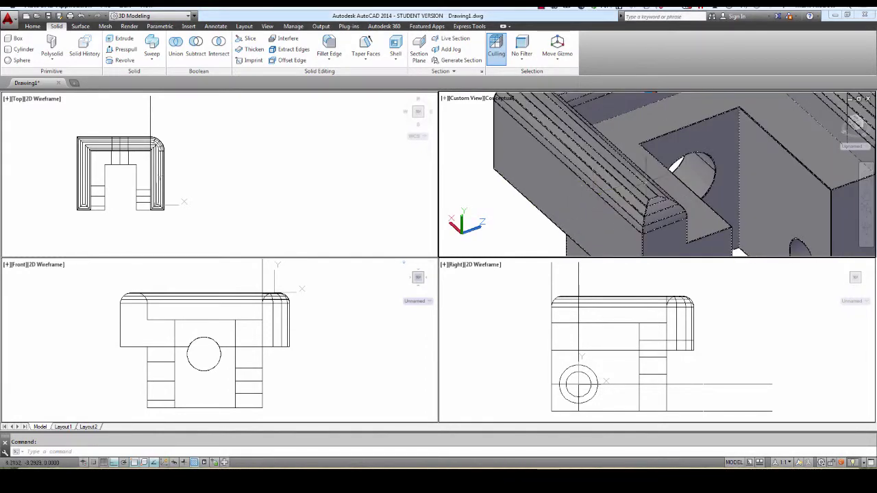
{"action": "middle_click_drag", "start_coordinate": [659, 176], "coordinate": [629, 182], "text": "shift"}
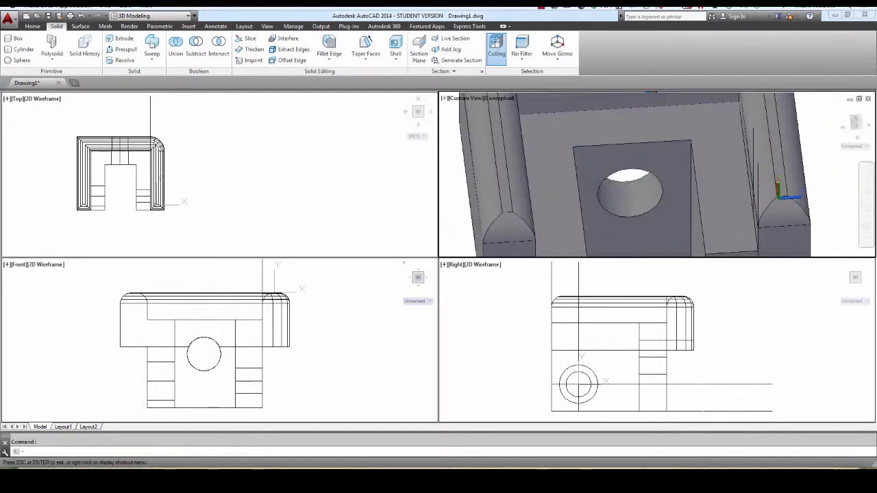
{"action": "scroll", "coordinate": [640, 171], "scroll_direction": "down", "scroll_amount": 8}
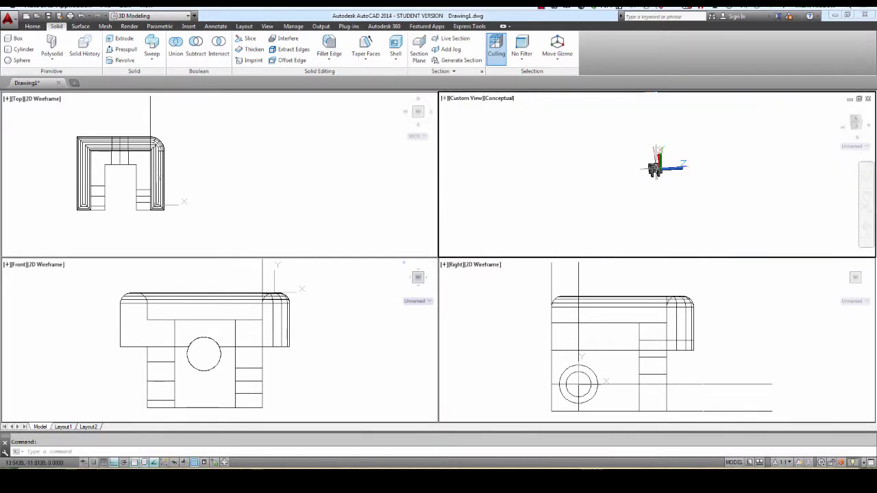
{"action": "scroll", "coordinate": [654, 150], "scroll_direction": "up", "scroll_amount": 3}
{"action": "middle_click_drag", "start_coordinate": [654, 155], "coordinate": [615, 151], "text": "shift"}
{"action": "middle_click_drag", "start_coordinate": [731, 129], "coordinate": [709, 130]}
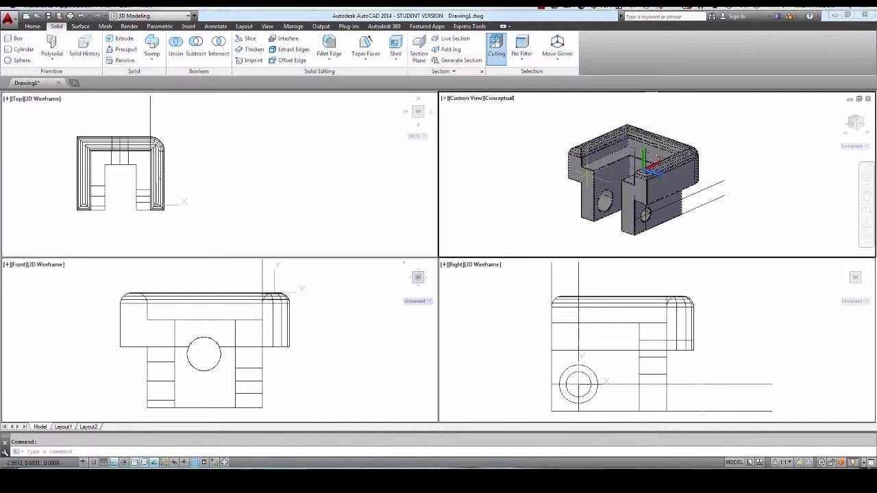
{"action": "mouse_move", "coordinate": [612, 156]}
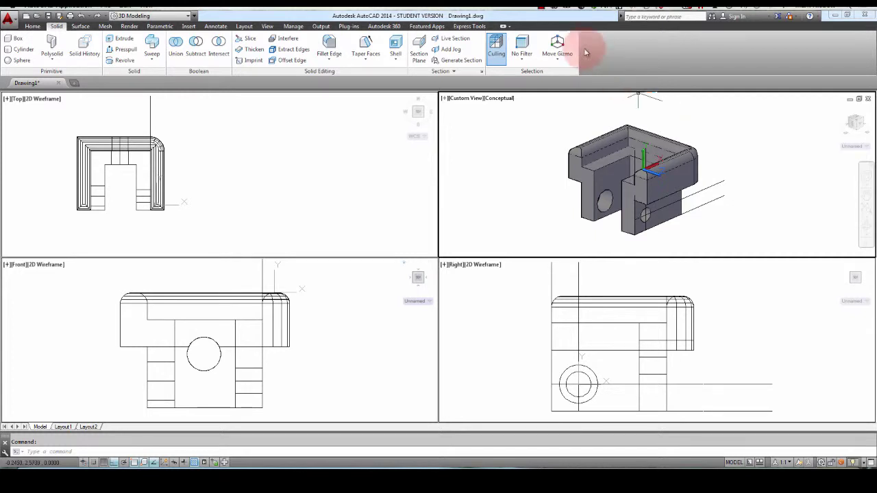
{"action": "left_click", "coordinate": [541, 7]}
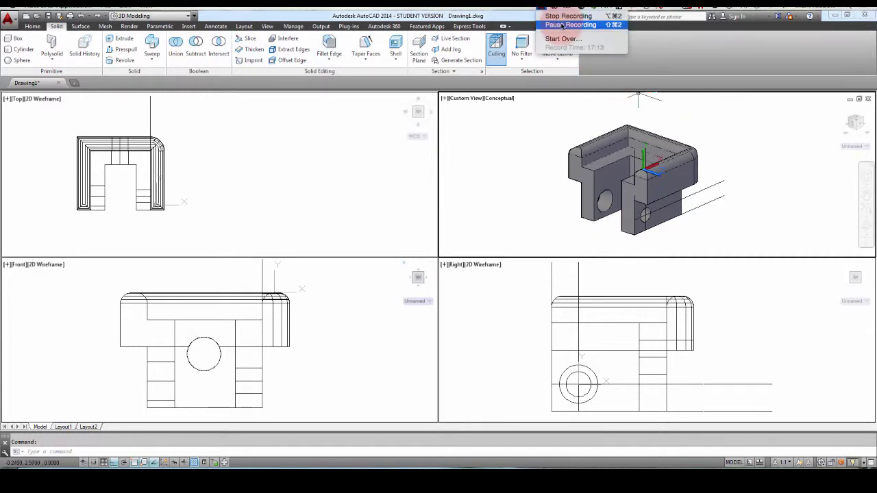